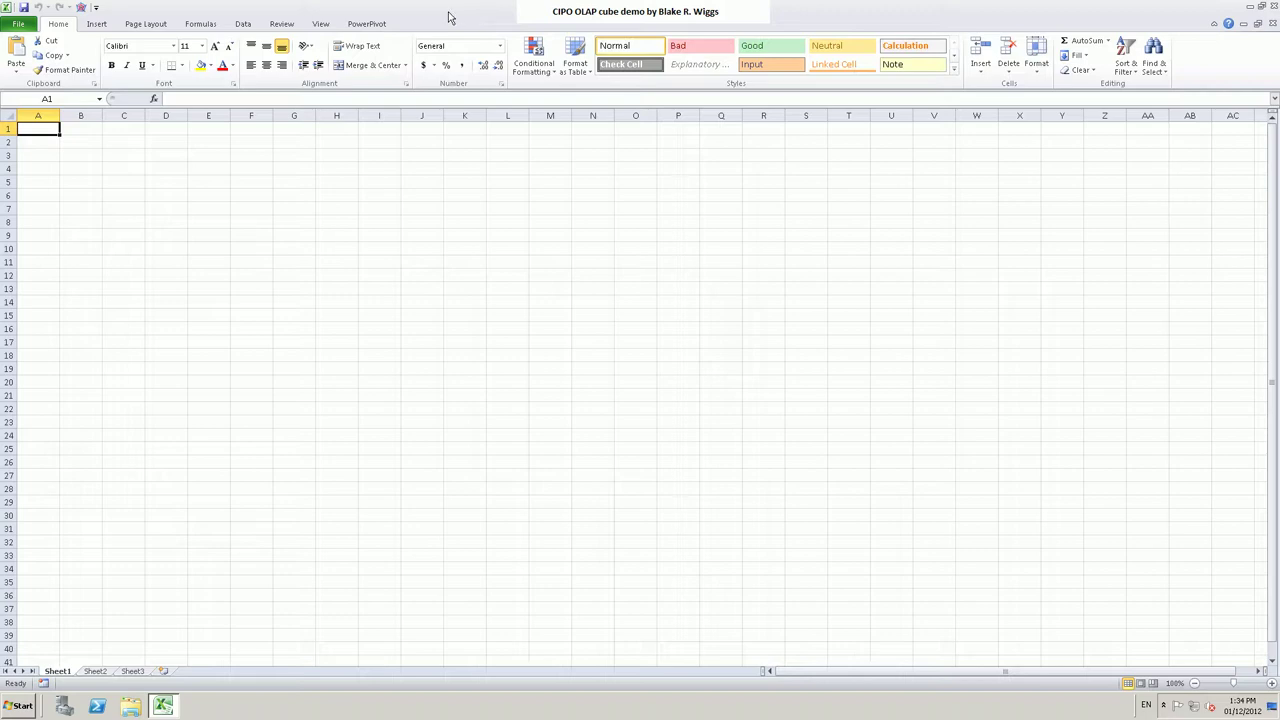
- Insert an empty PivotTable connected to the OLAP cube at cell A1 and look through its available measures and dimensions
left_click(81, 8)
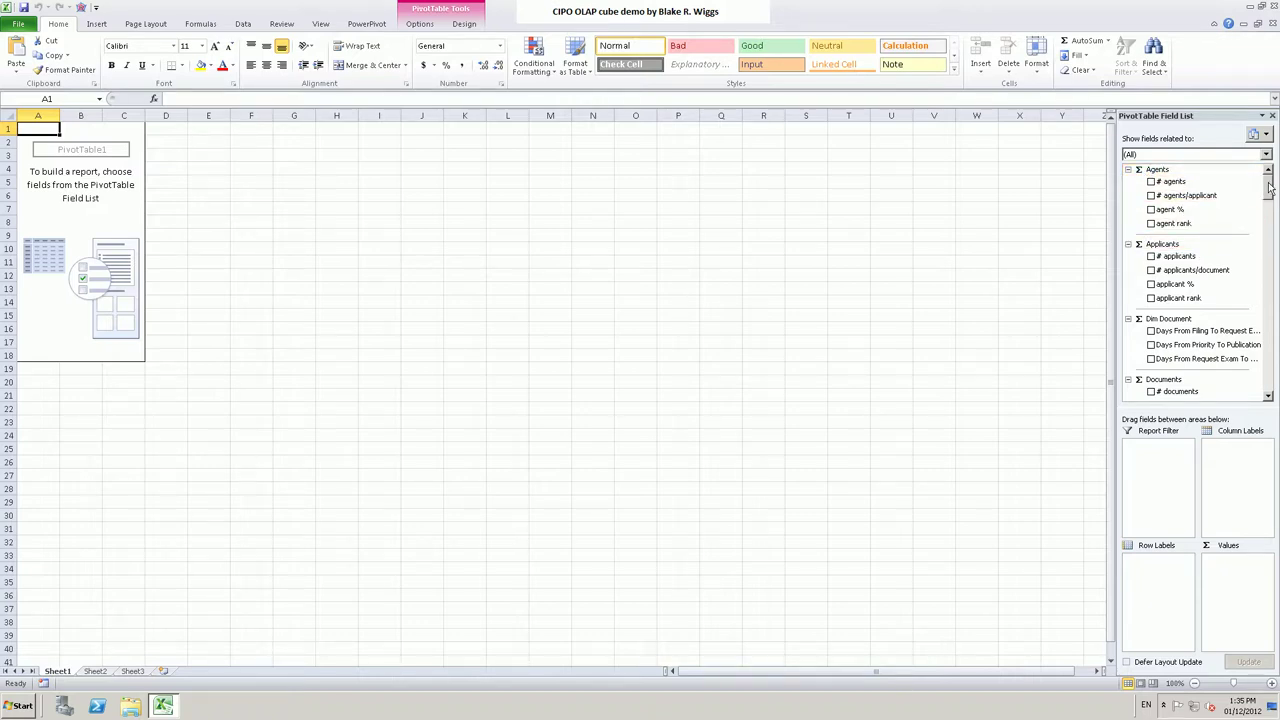
left_click_drag(1268, 185, 1272, 247)
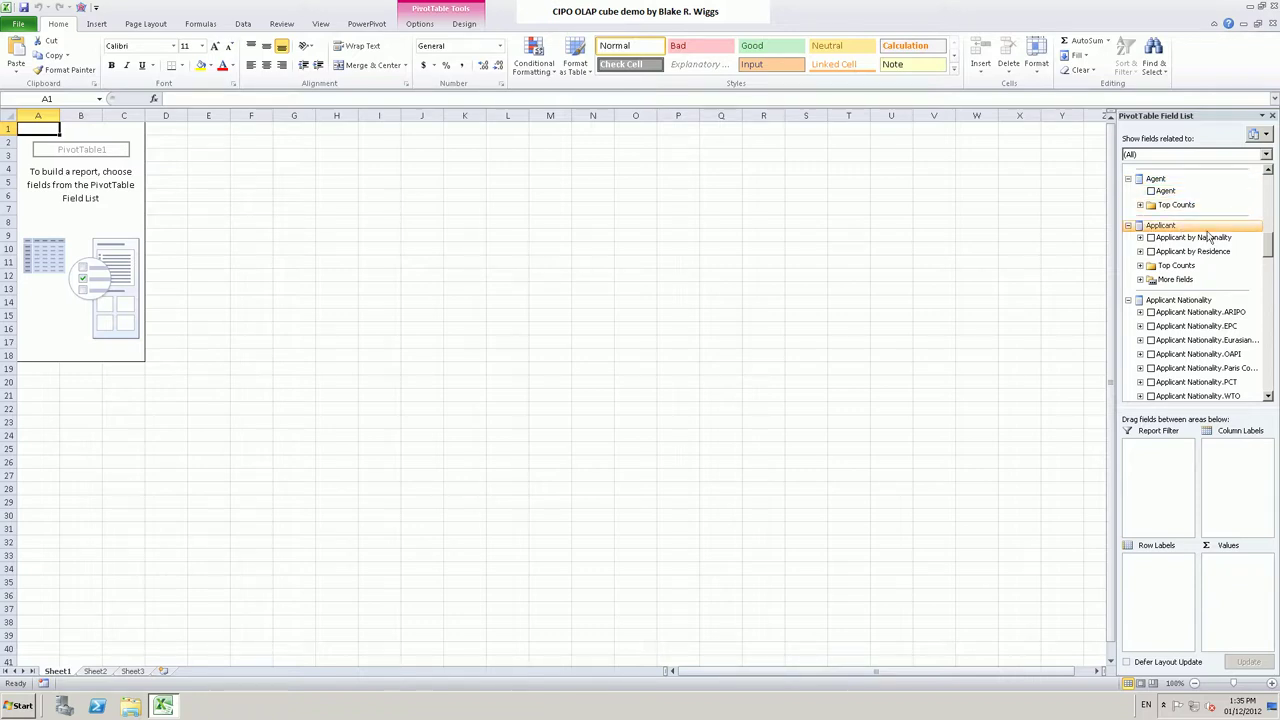
left_click_drag(1270, 248, 1269, 291)
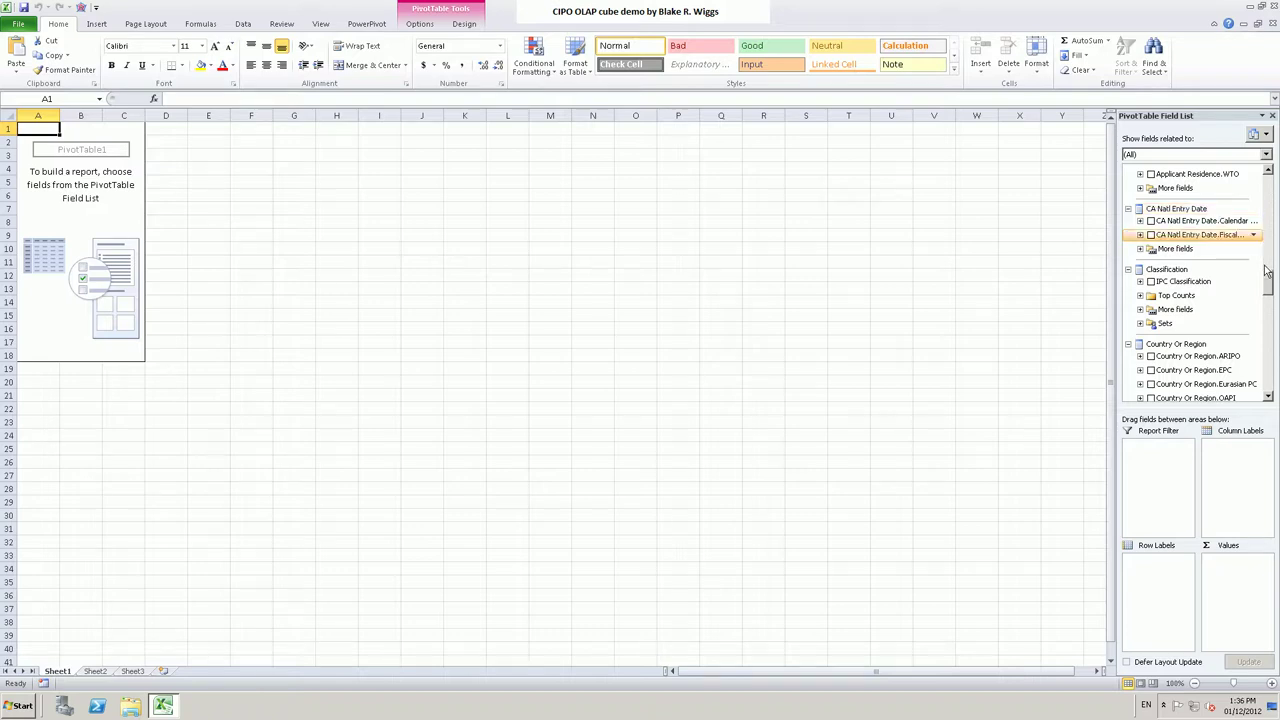
left_click_drag(1269, 280, 1270, 310)
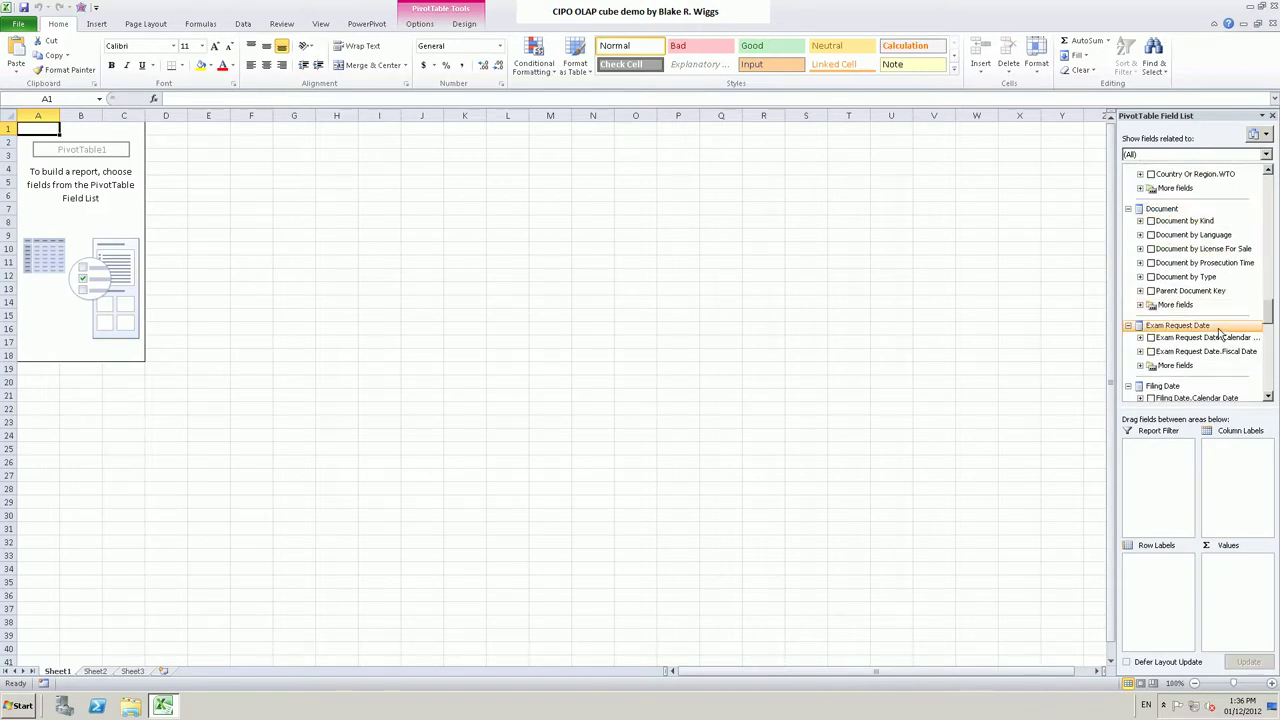
left_click_drag(1271, 313, 1271, 319)
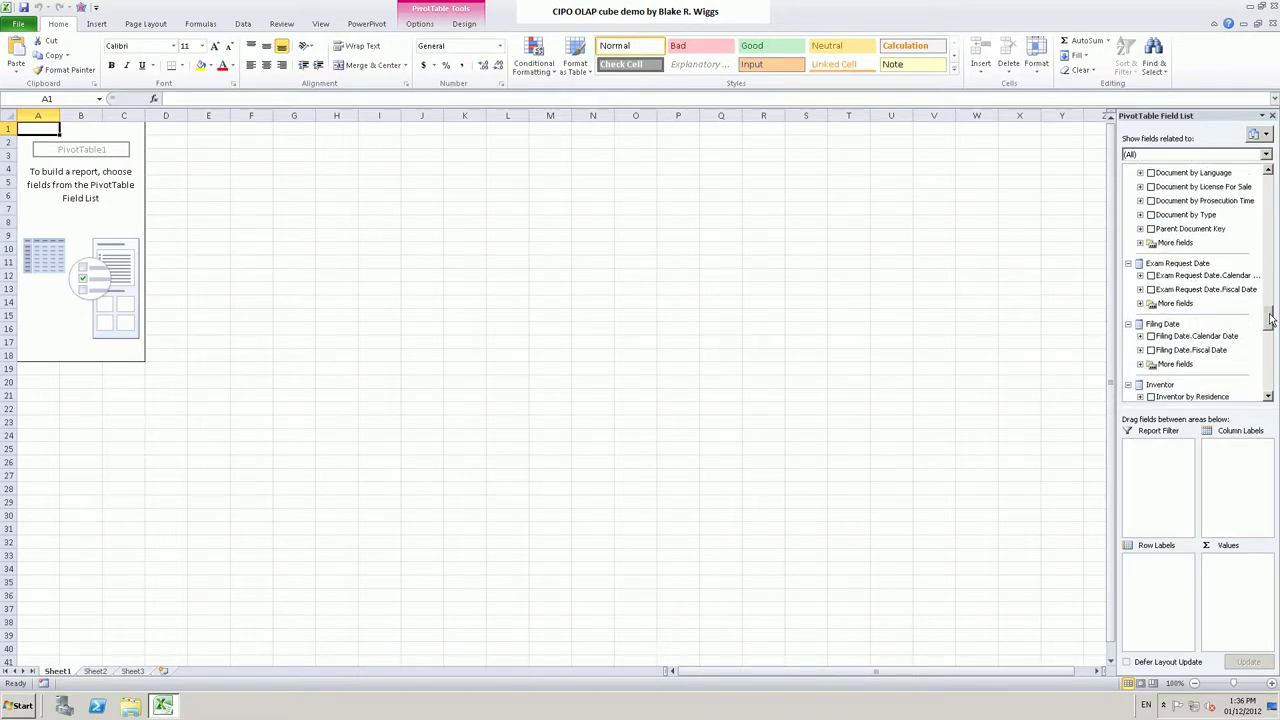
left_click_drag(1271, 319, 1271, 345)
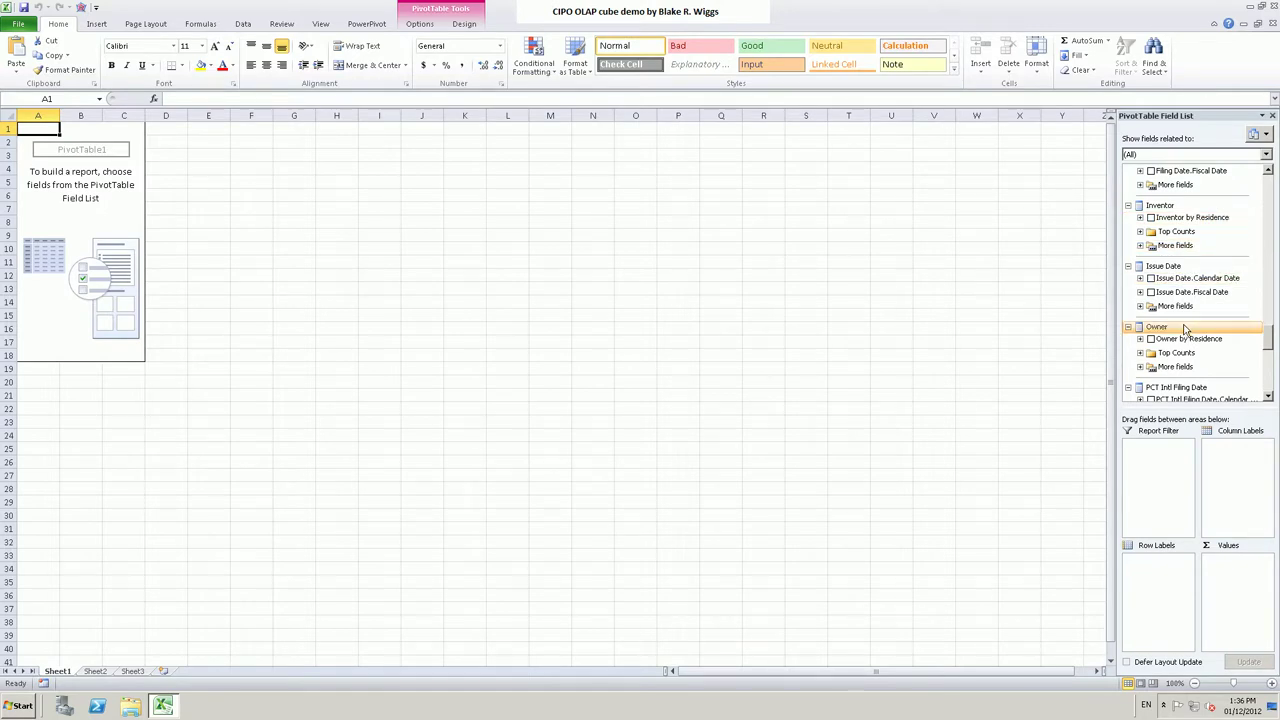
left_click_drag(1268, 340, 1271, 188)
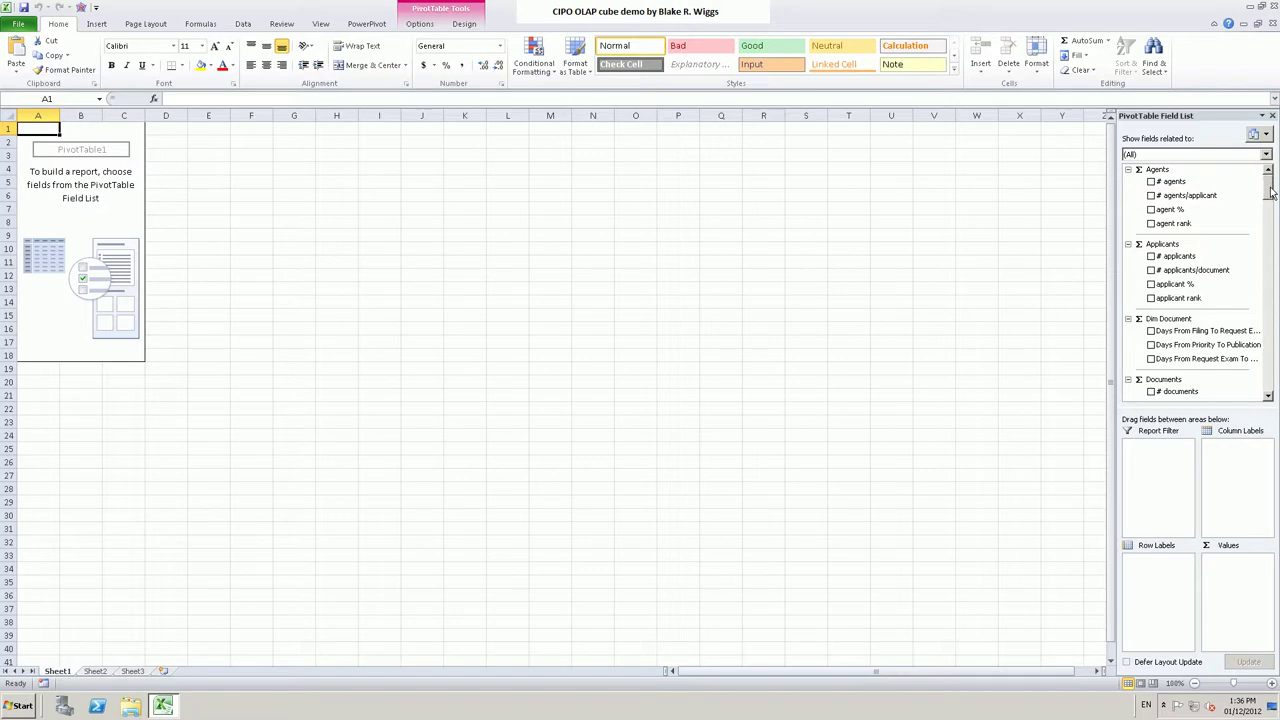
- Add the # documents measure to the PivotTable's values and select its total cell
left_click_drag(1271, 188, 1271, 198)
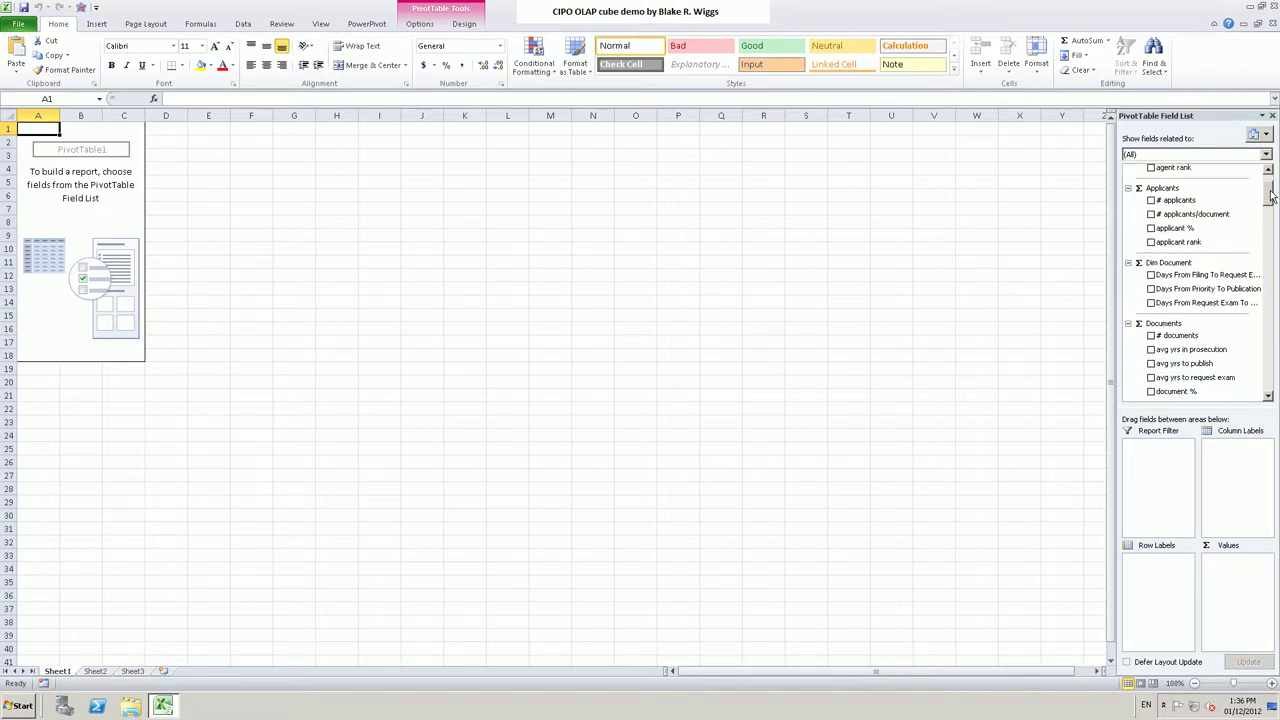
left_click(1151, 336)
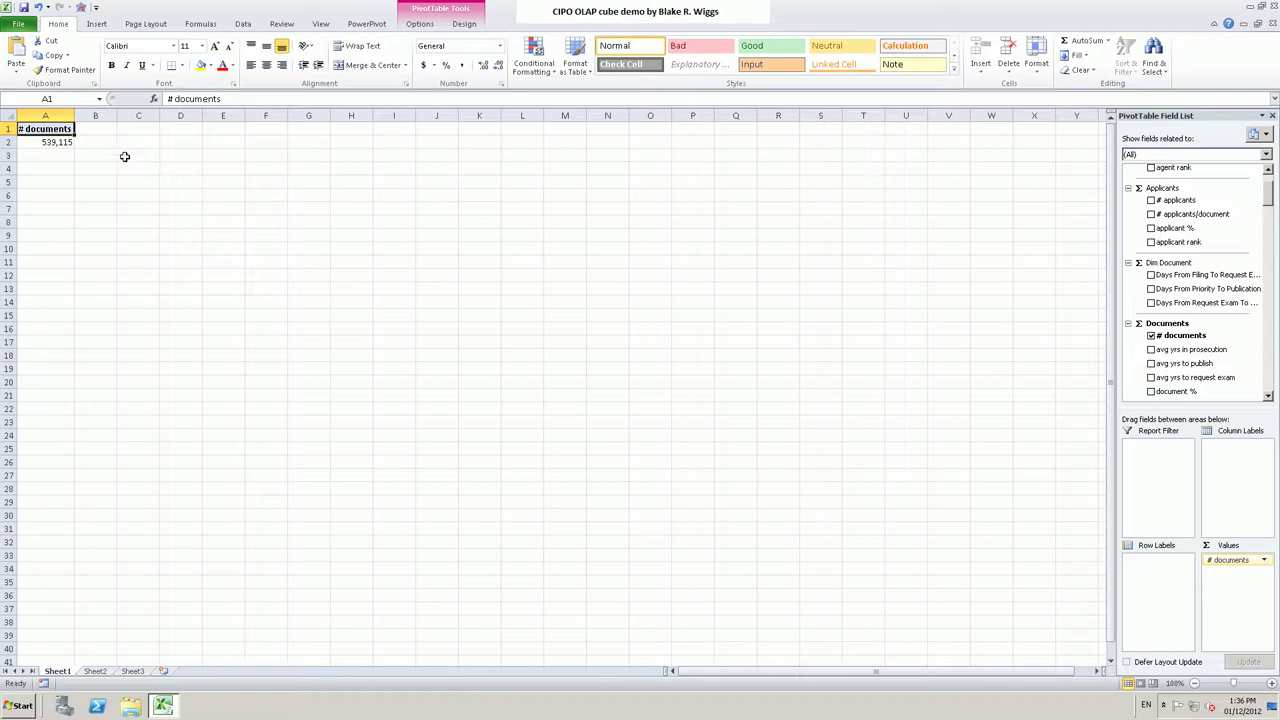
left_click(60, 142)
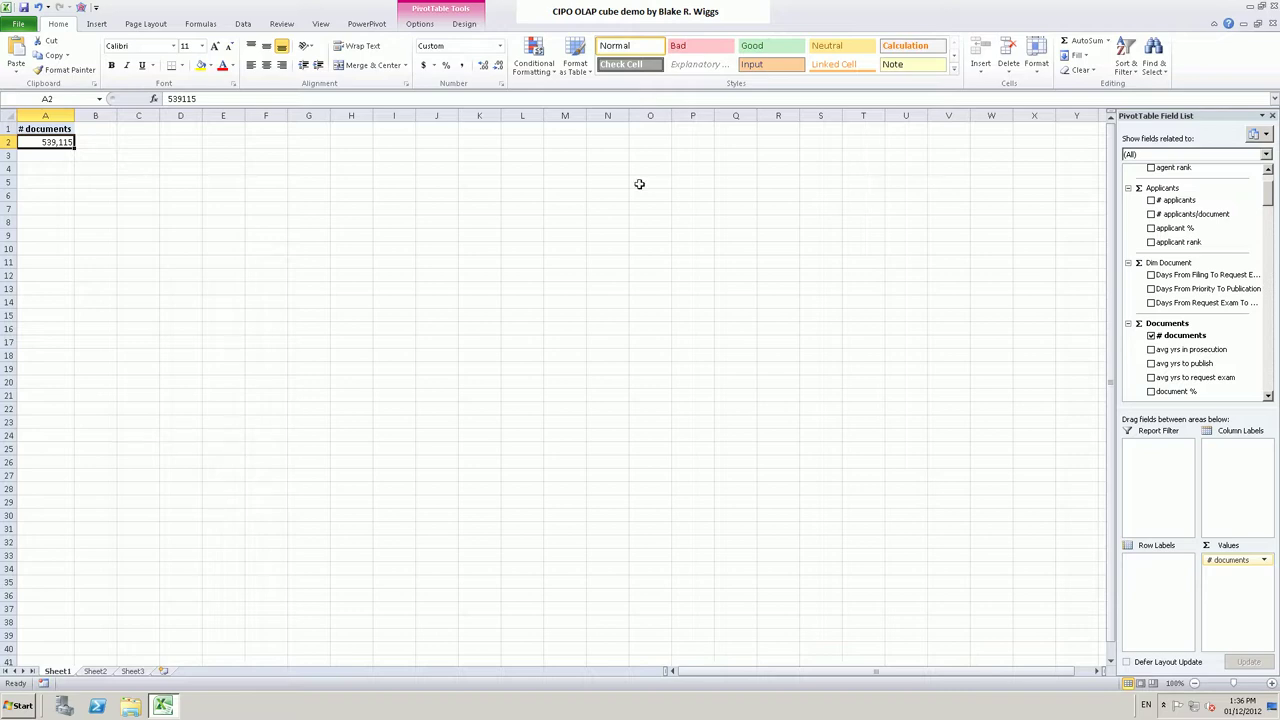
- Break the document count down across columns by the Document by Kind hierarchy
left_click_drag(1268, 205, 1274, 290)
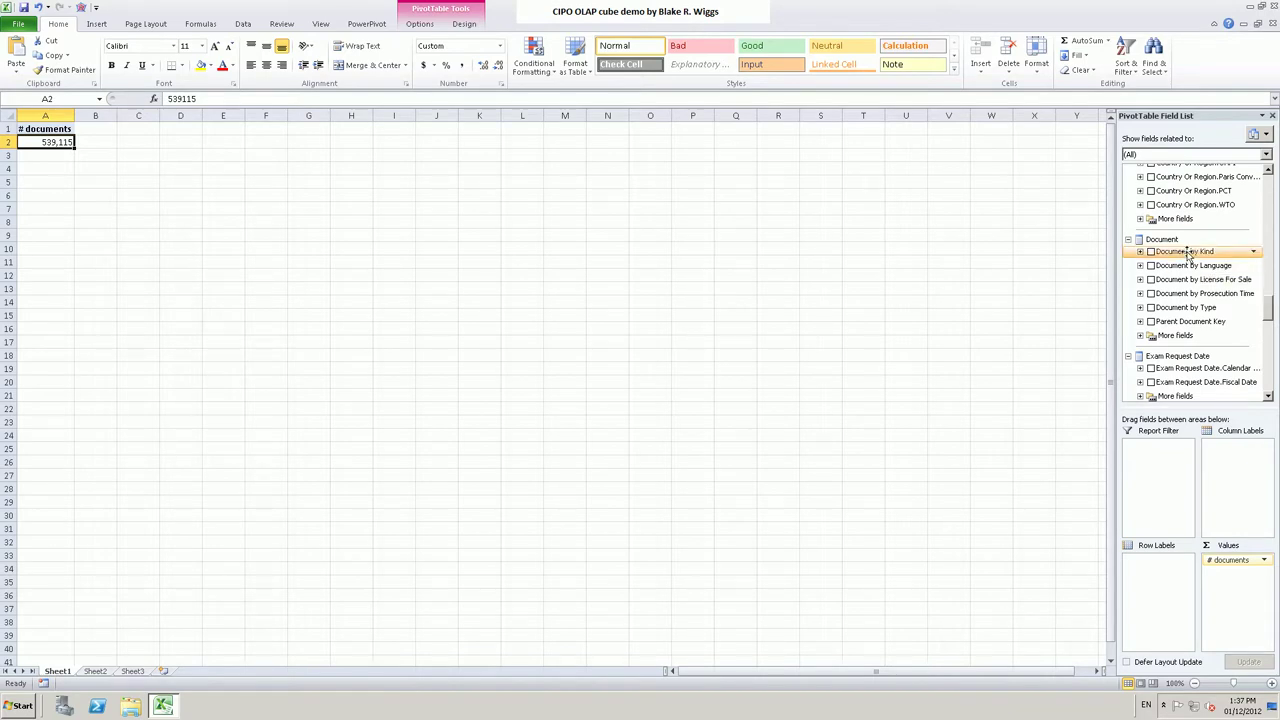
scroll(1229, 398, "down", 1)
left_click_drag(1234, 451, 1234, 451)
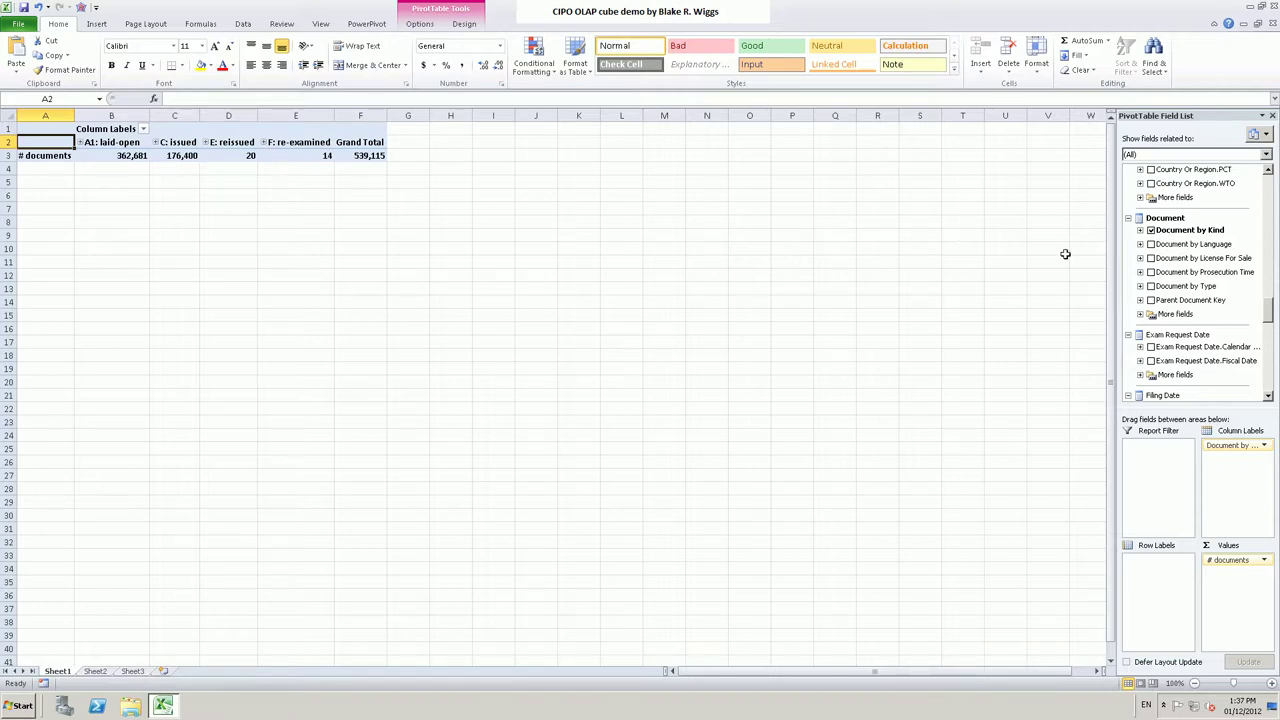
- Add the Publication Date.Calendar Date hierarchy as the PivotTable's row labels
left_click_drag(1273, 311, 1273, 349)
scroll(1273, 349, "down", 10)
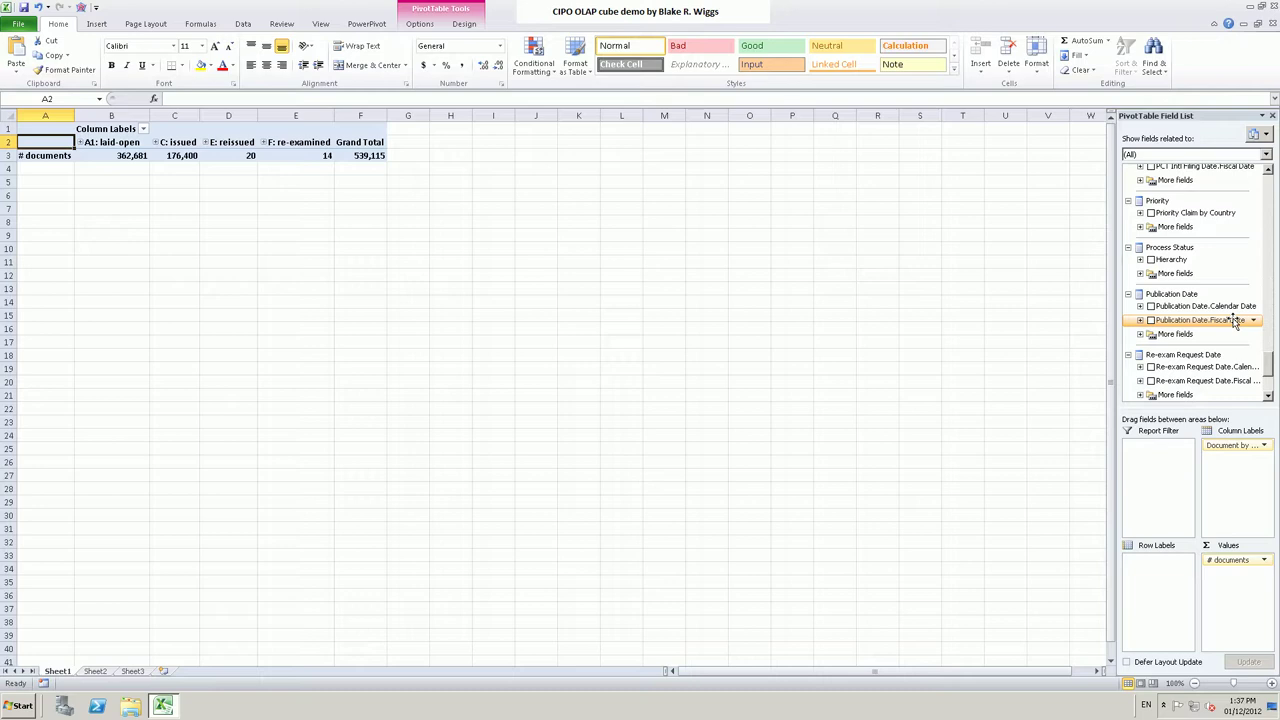
left_click(1151, 307)
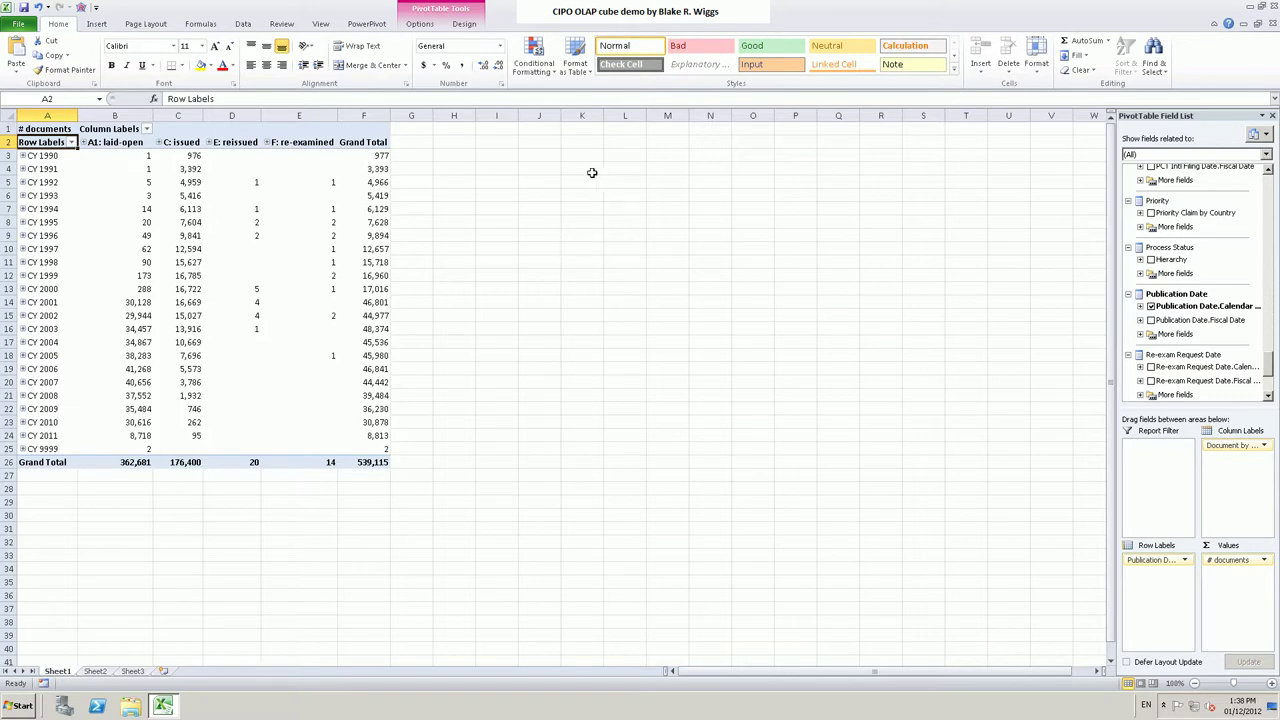
- Insert a clustered column PivotChart based on the PivotTable
left_click(421, 25)
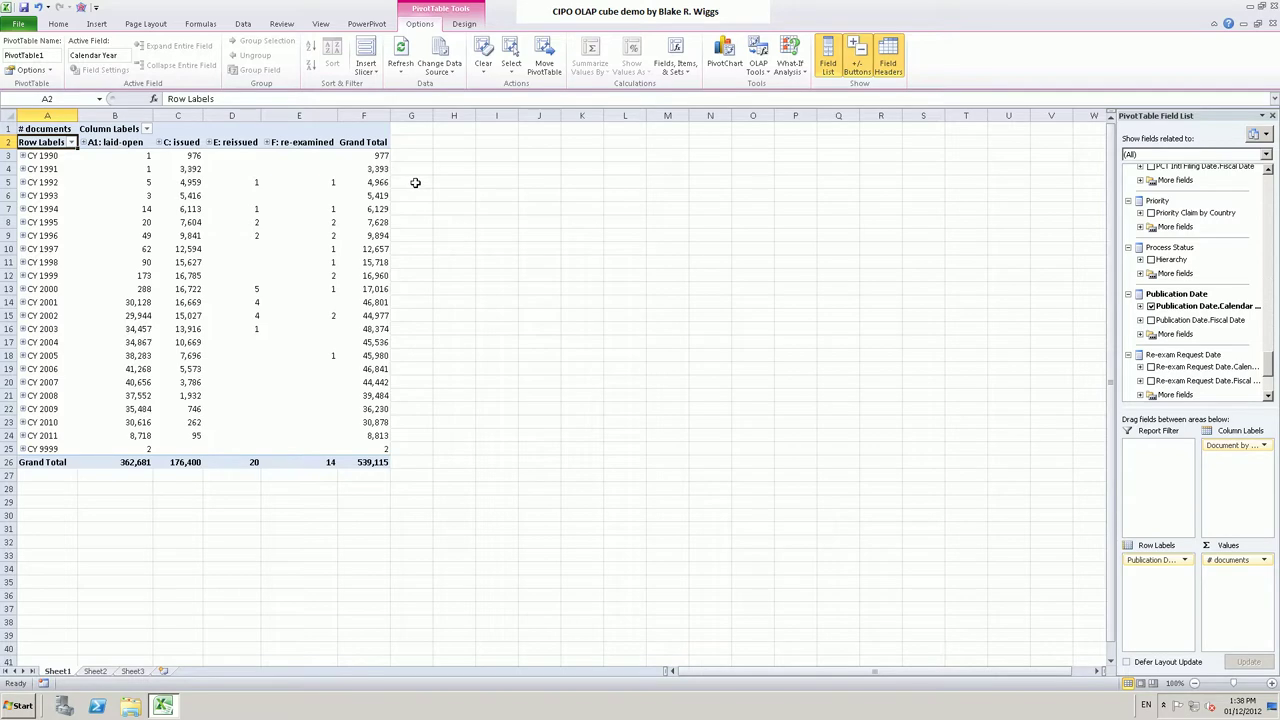
left_click(376, 209)
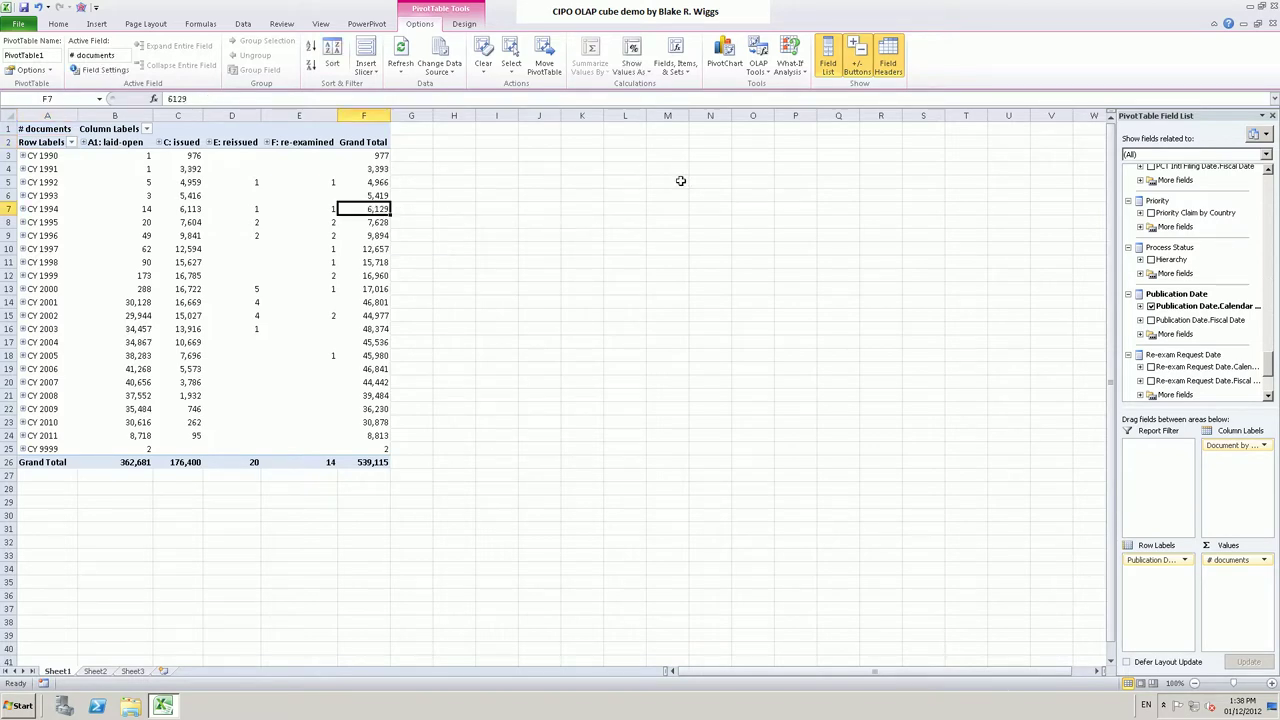
left_click(725, 55)
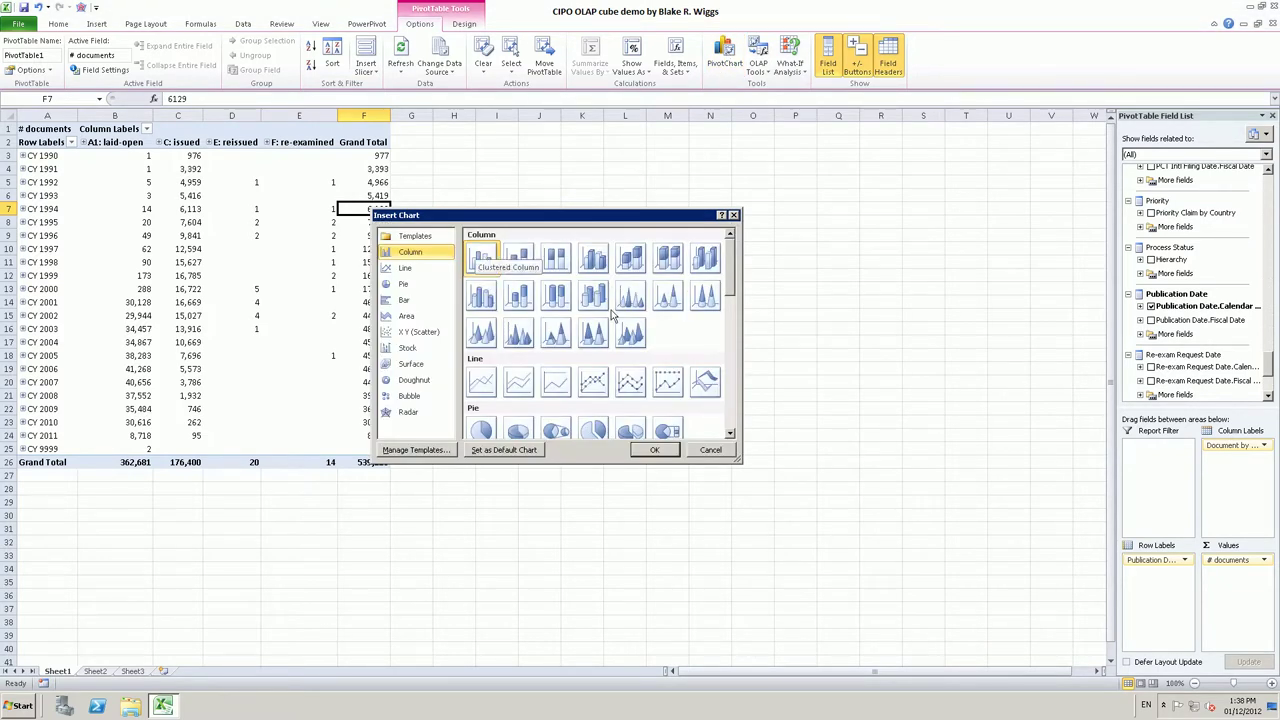
left_click(655, 450)
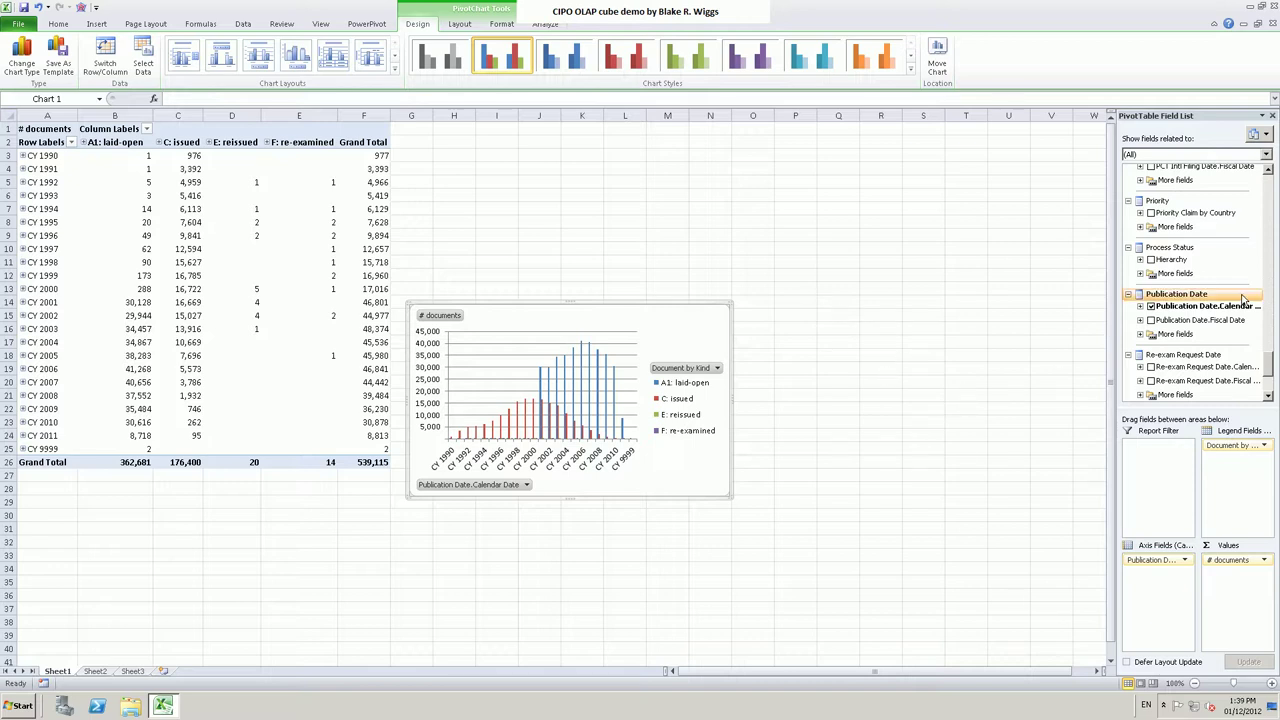
- Replace Document by Kind with Document by Type as the chart's legend field
left_click_drag(1274, 365, 1273, 310)
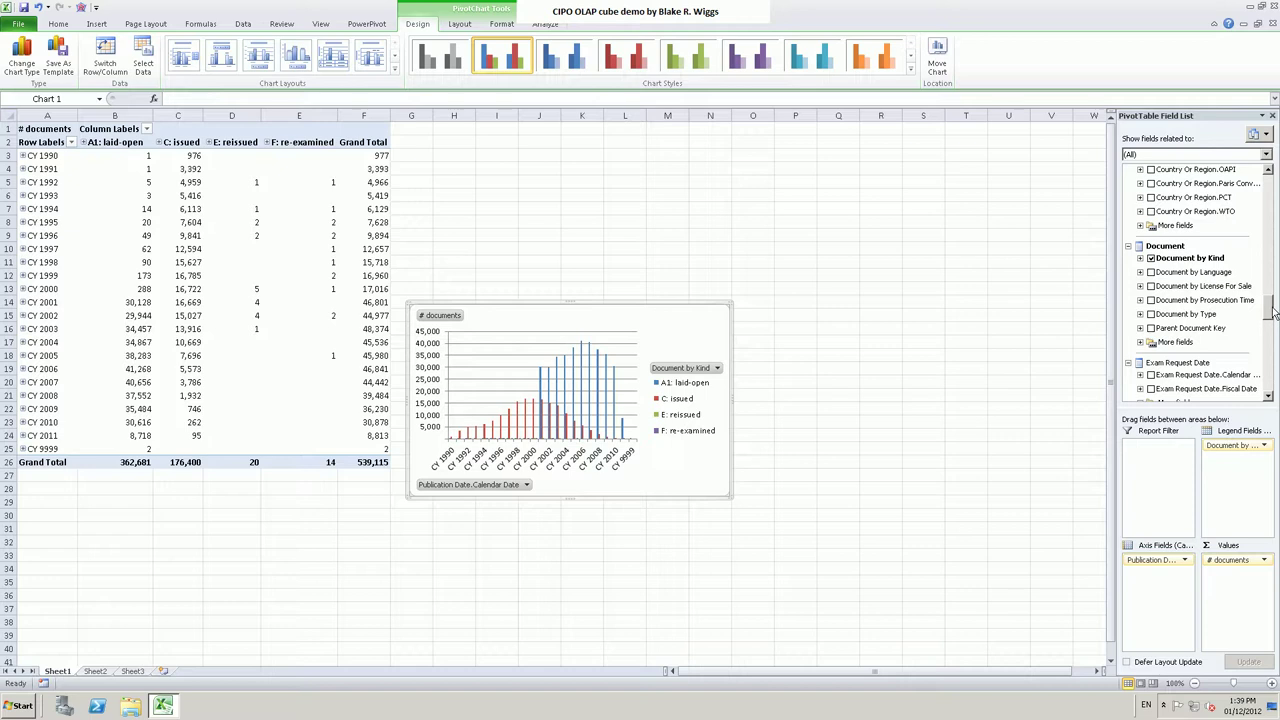
left_click_drag(1244, 448, 1077, 434)
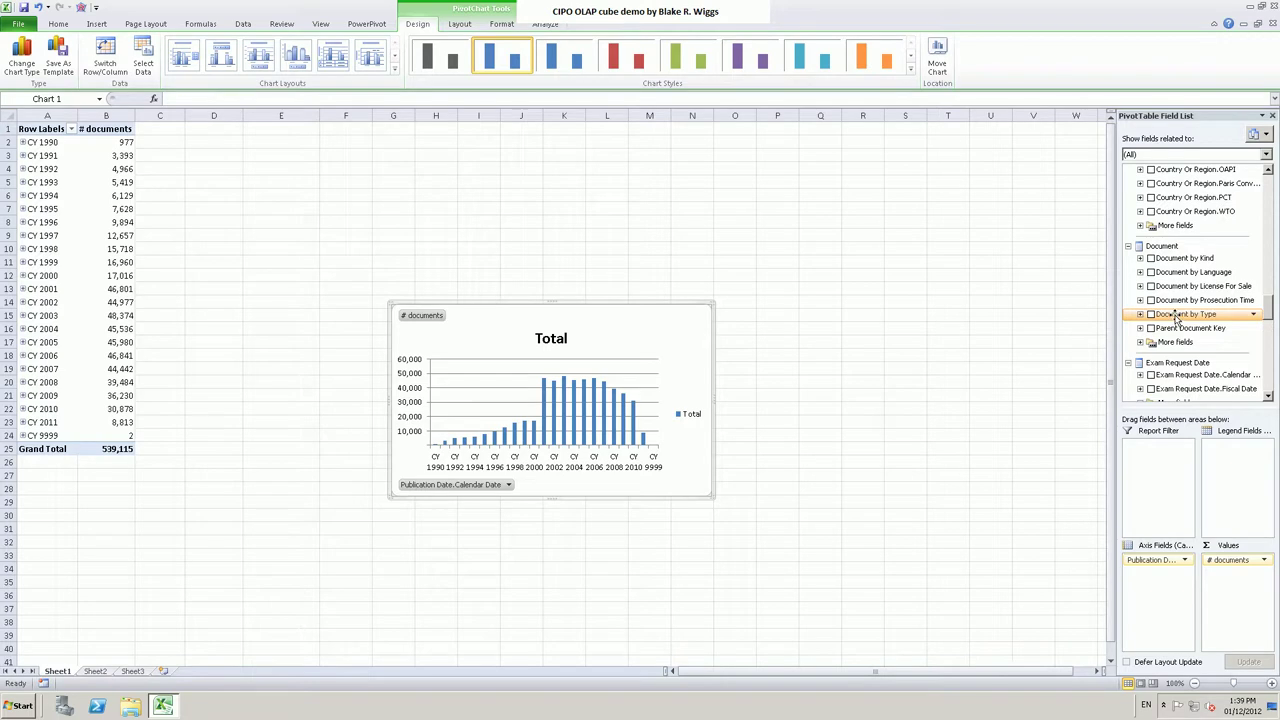
left_click_drag(1225, 393, 1231, 451)
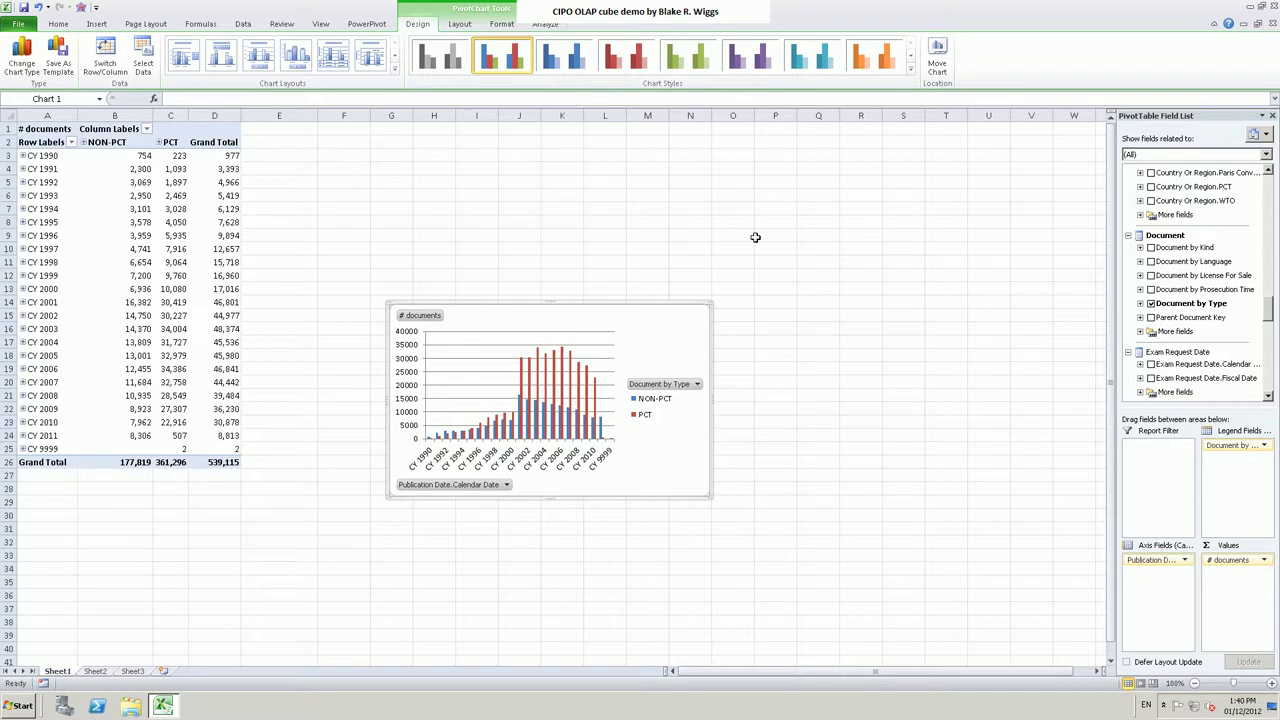
- Insert a slicer for the Issue Date Calendar Year and place it between the PivotTable and the chart
left_click(111, 131)
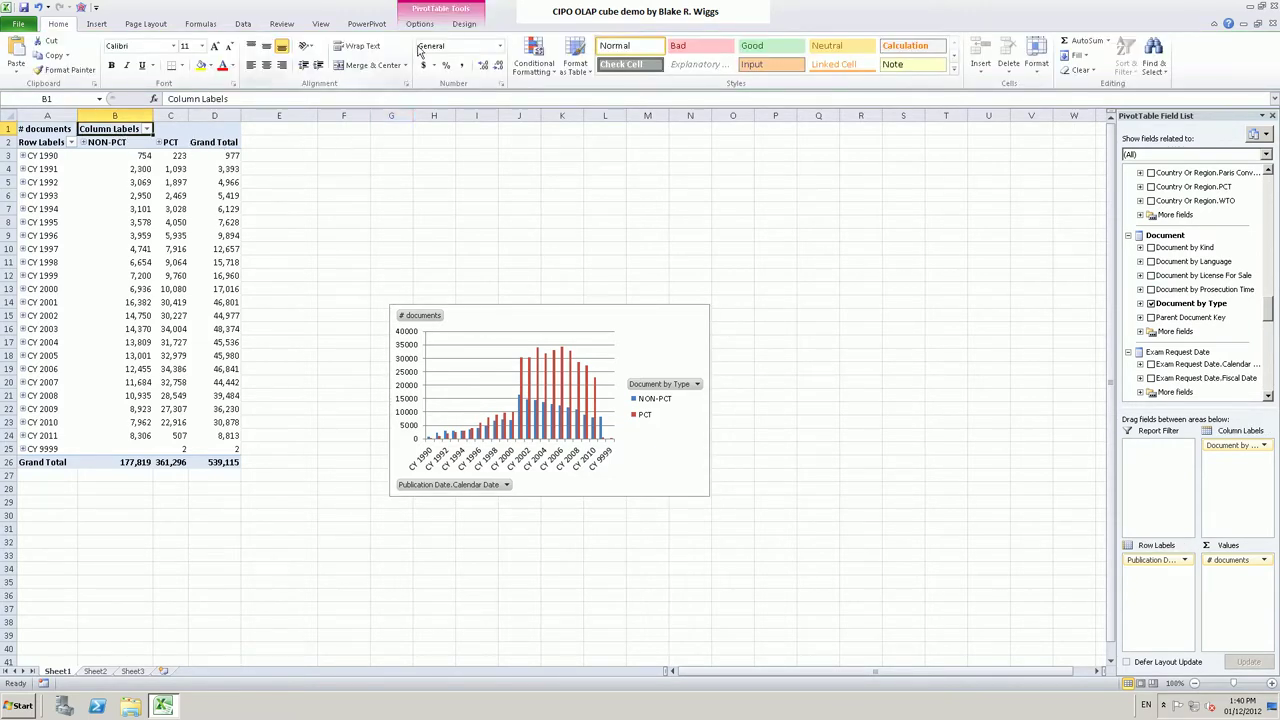
left_click(420, 25)
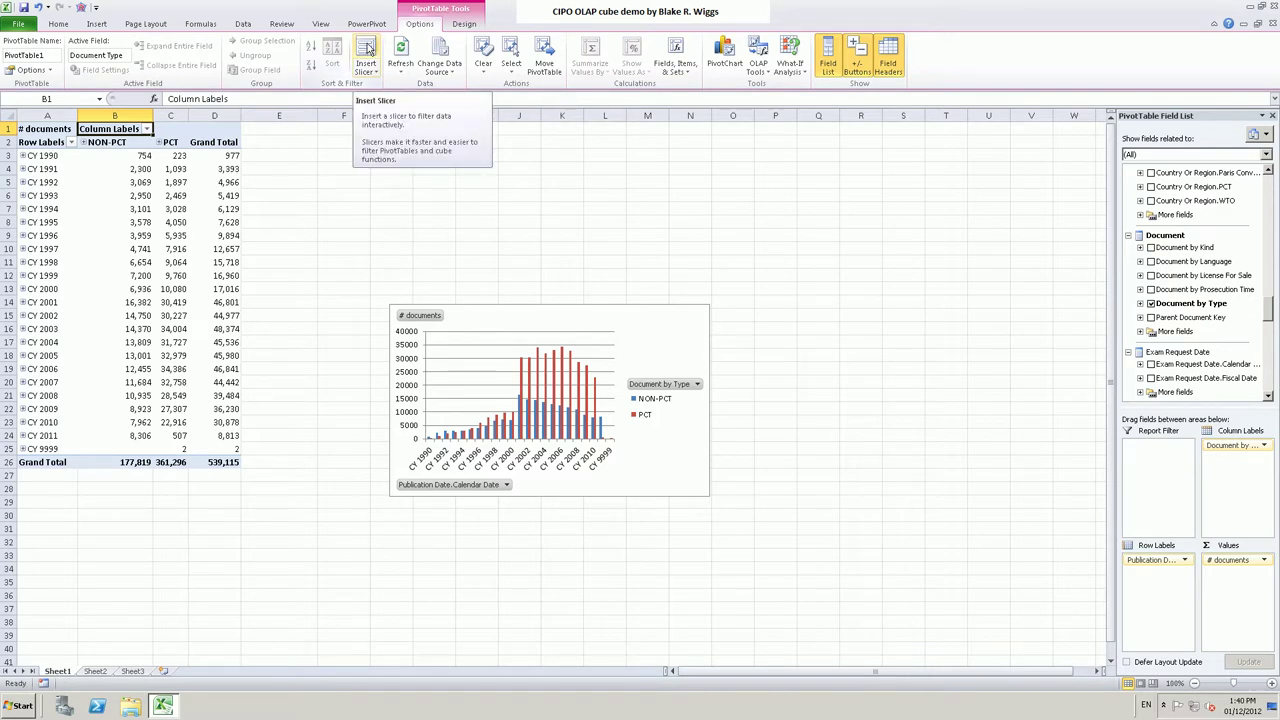
left_click(366, 55)
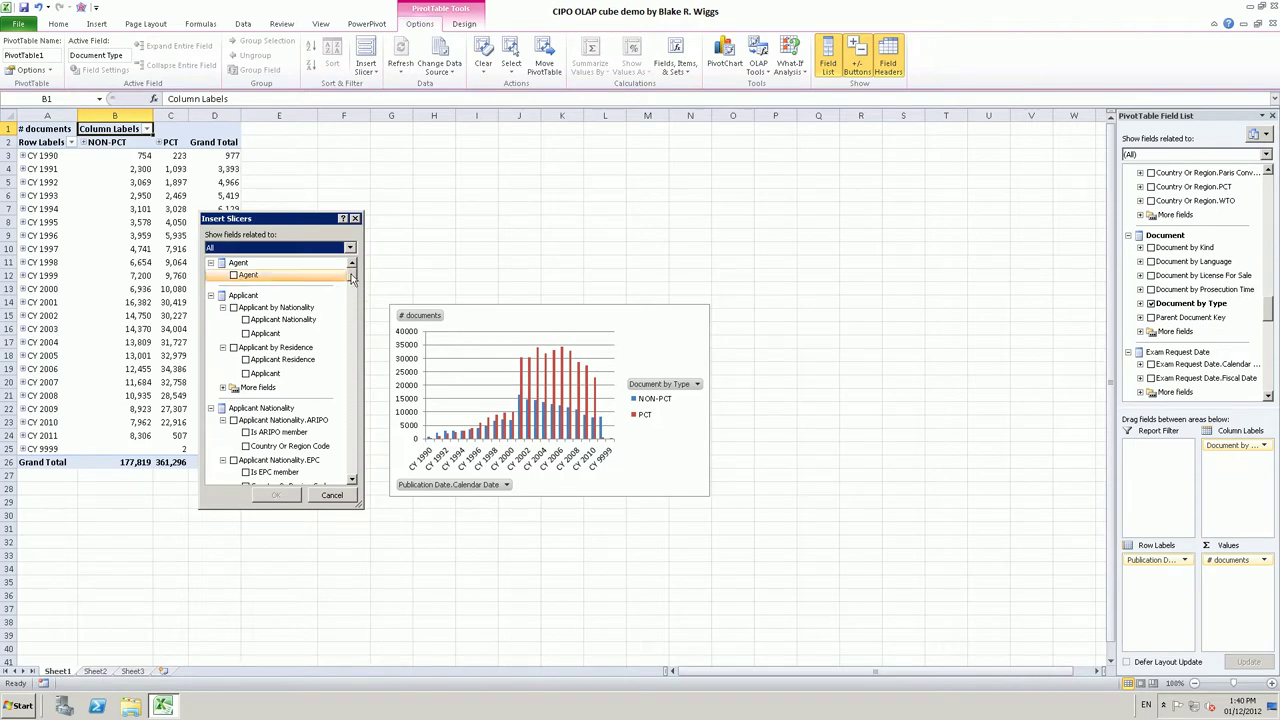
left_click_drag(351, 278, 357, 407)
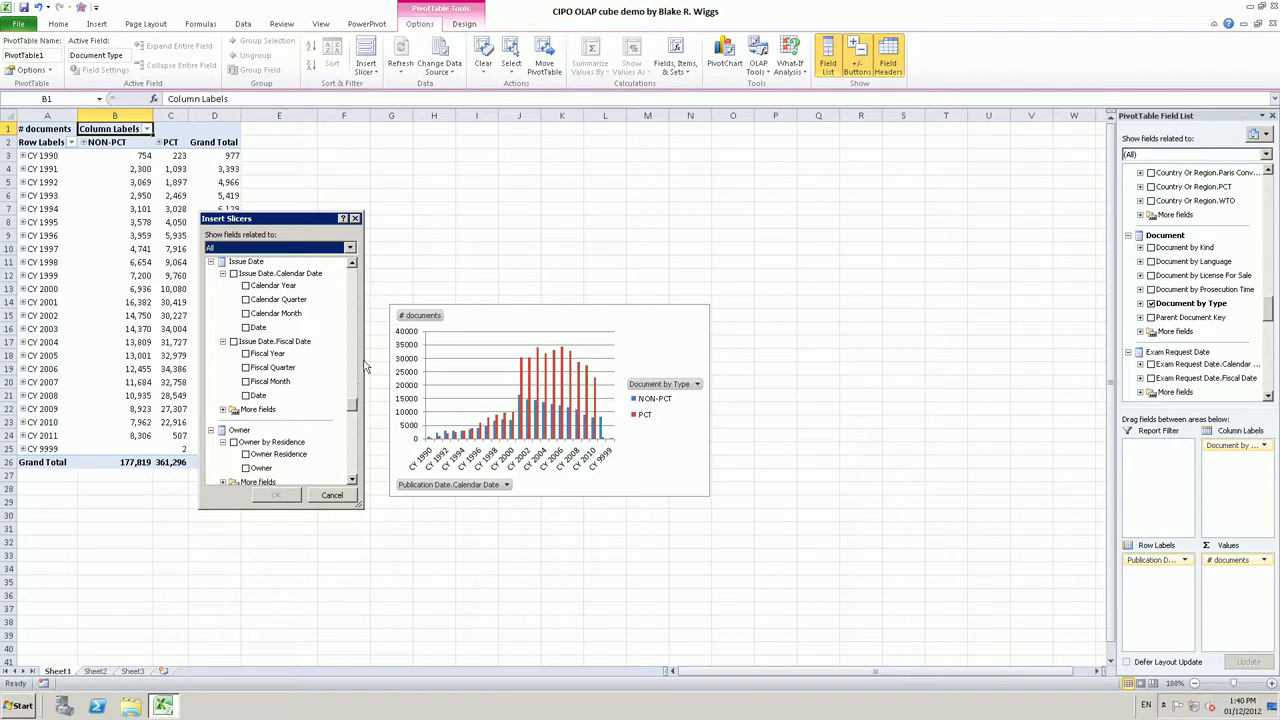
left_click(246, 287)
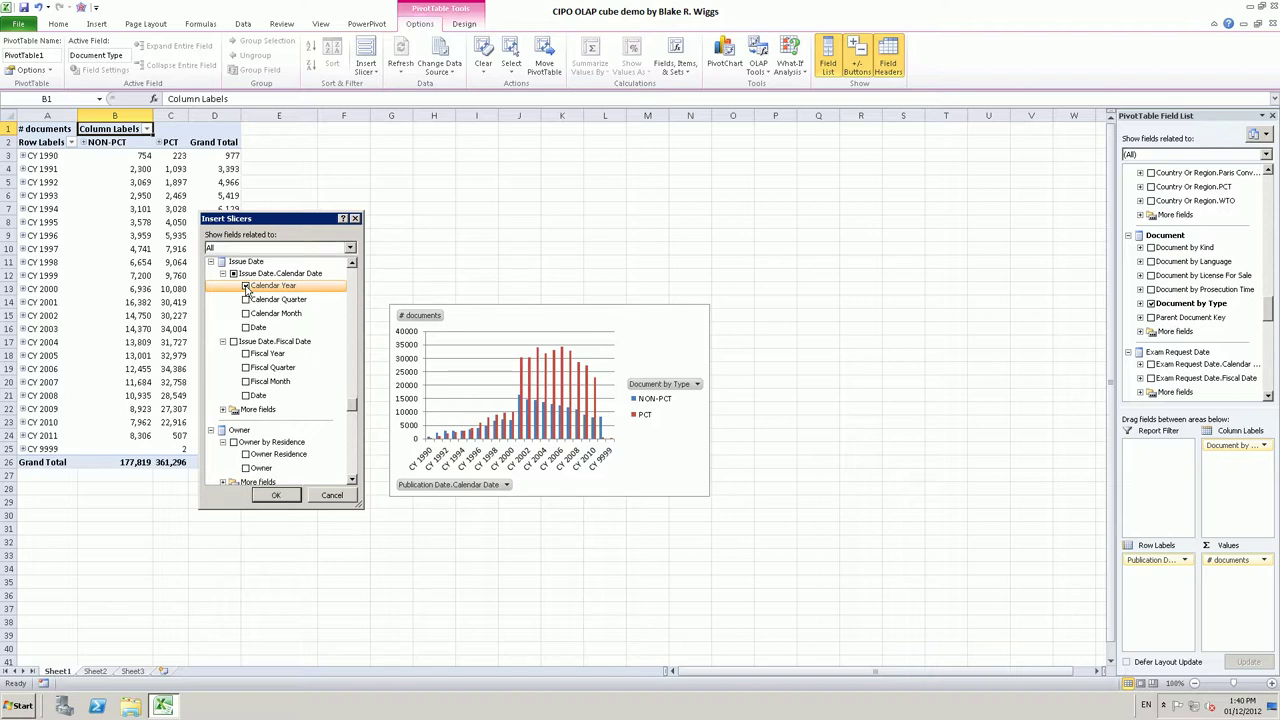
left_click(279, 495)
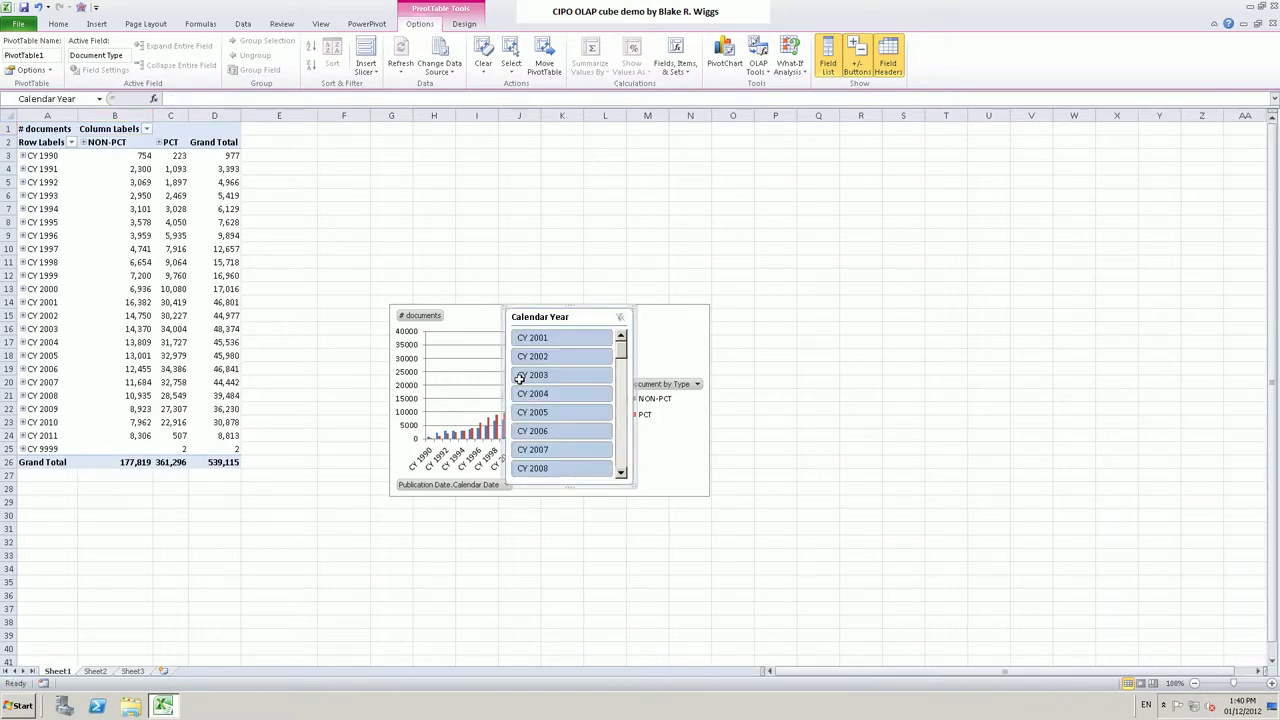
left_click_drag(541, 322, 293, 321)
- Try single issue years in the Calendar Year slicer, ending with CY 2006, CY 2007 and CY 2008 selected together
mouse_move(364, 358)
left_mouse_down()
mouse_move(363, 387)
mouse_move(363, 368)
left_mouse_up()
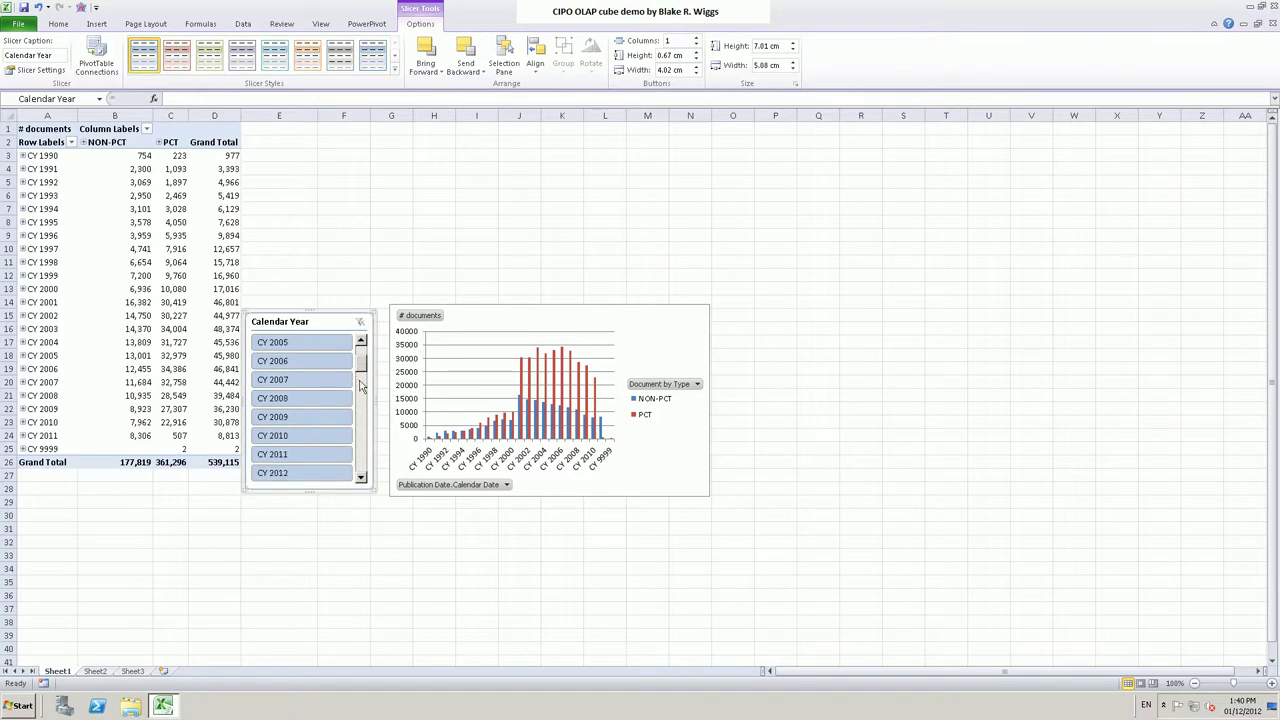
left_click(296, 398)
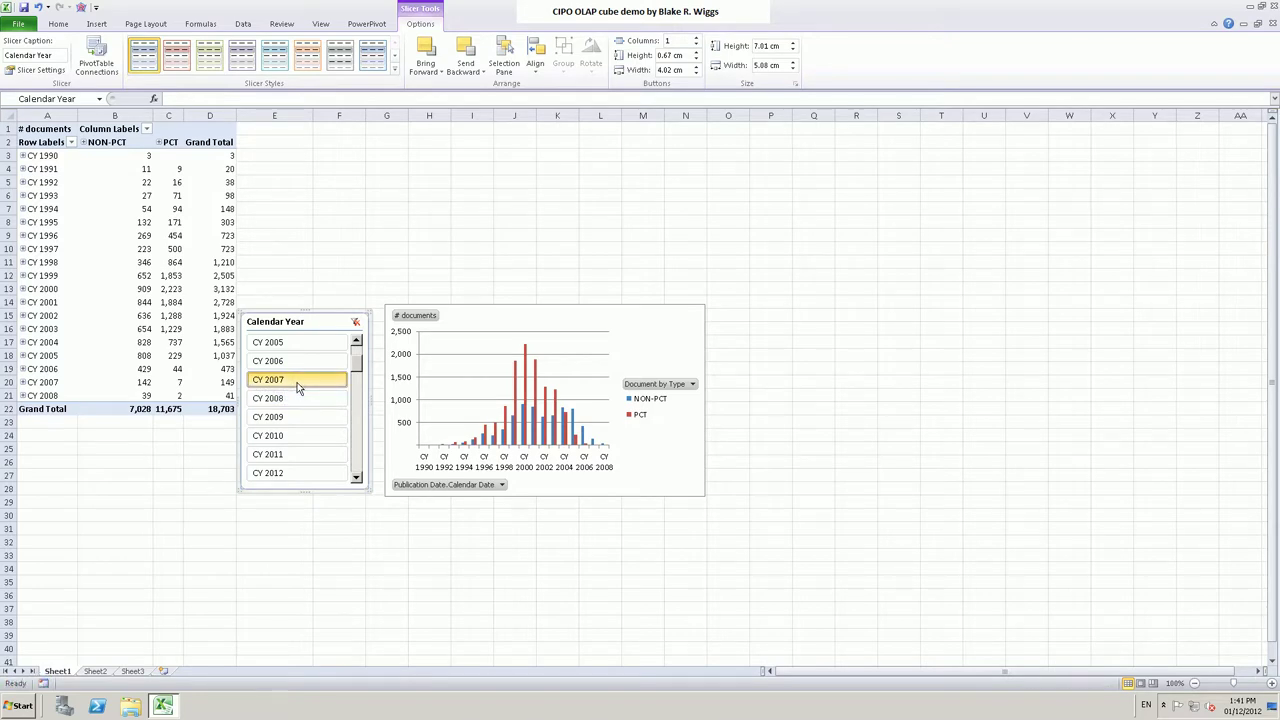
left_click(298, 384)
left_click(307, 362)
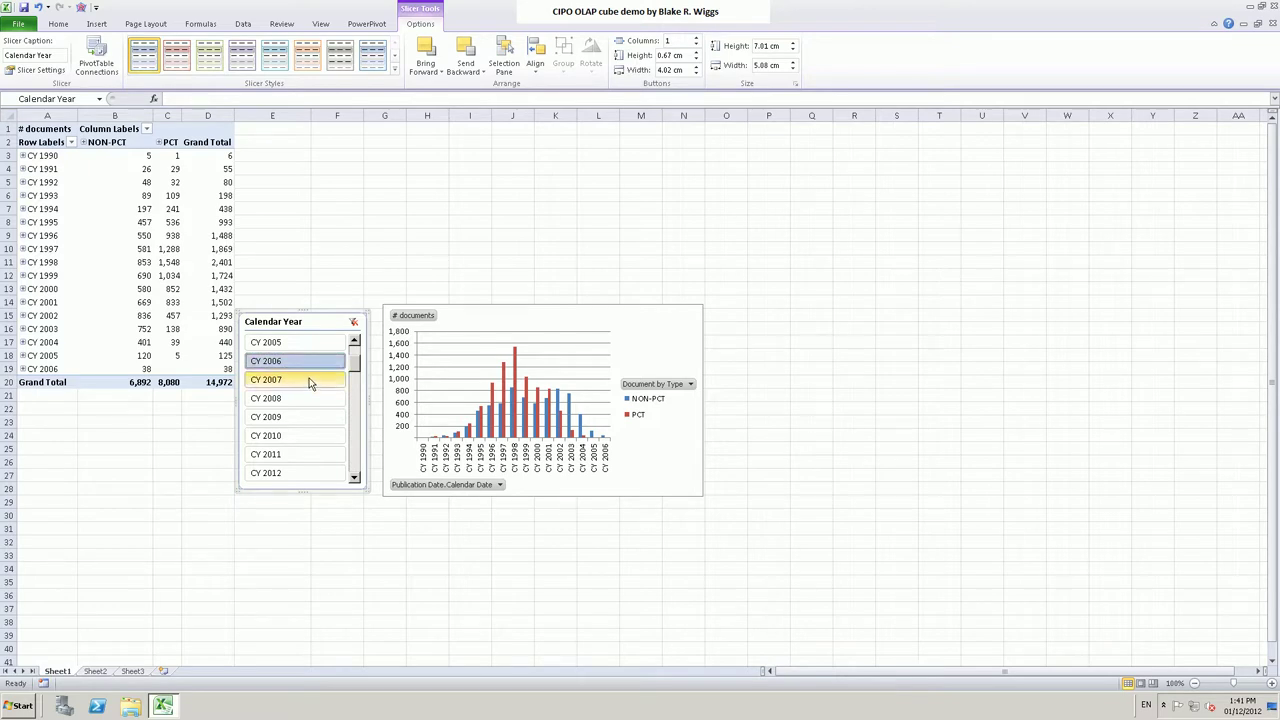
left_click(308, 379, "ctrl")
left_click(308, 399, "ctrl")
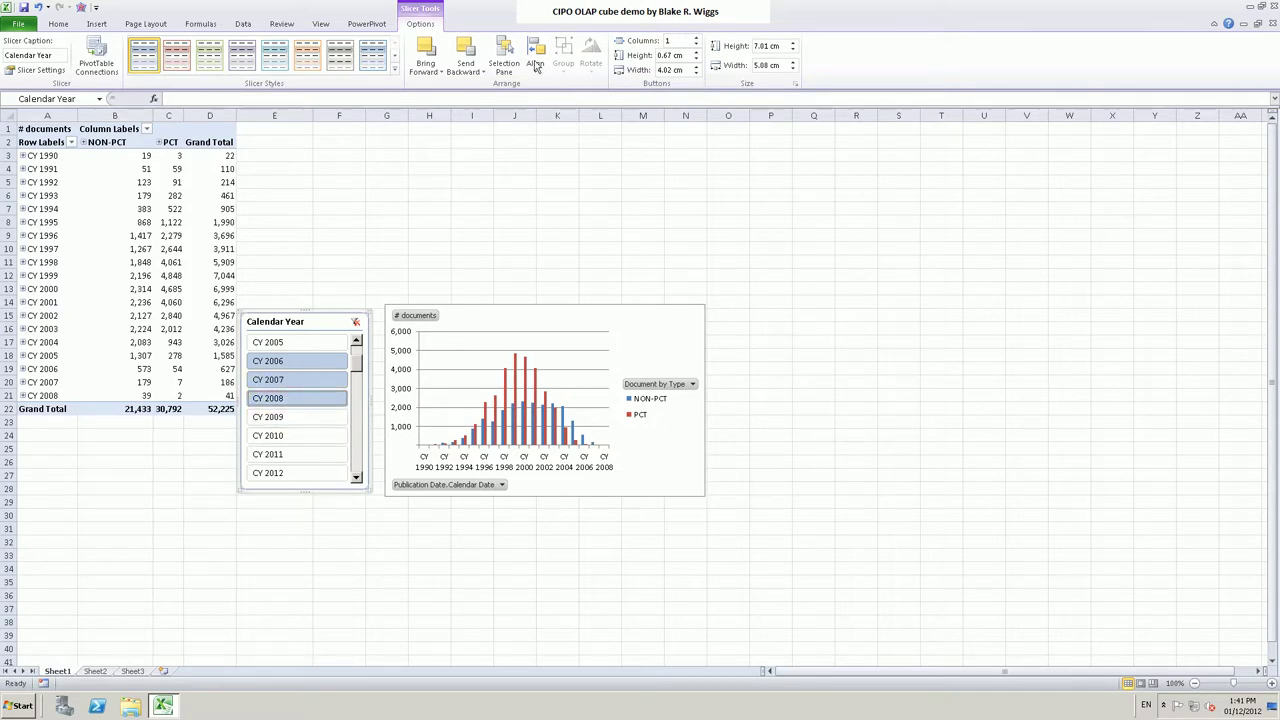
- Insert a slicer for Applicant Nationality and place it above the Calendar Year slicer, beside the PivotTable
left_click(90, 134)
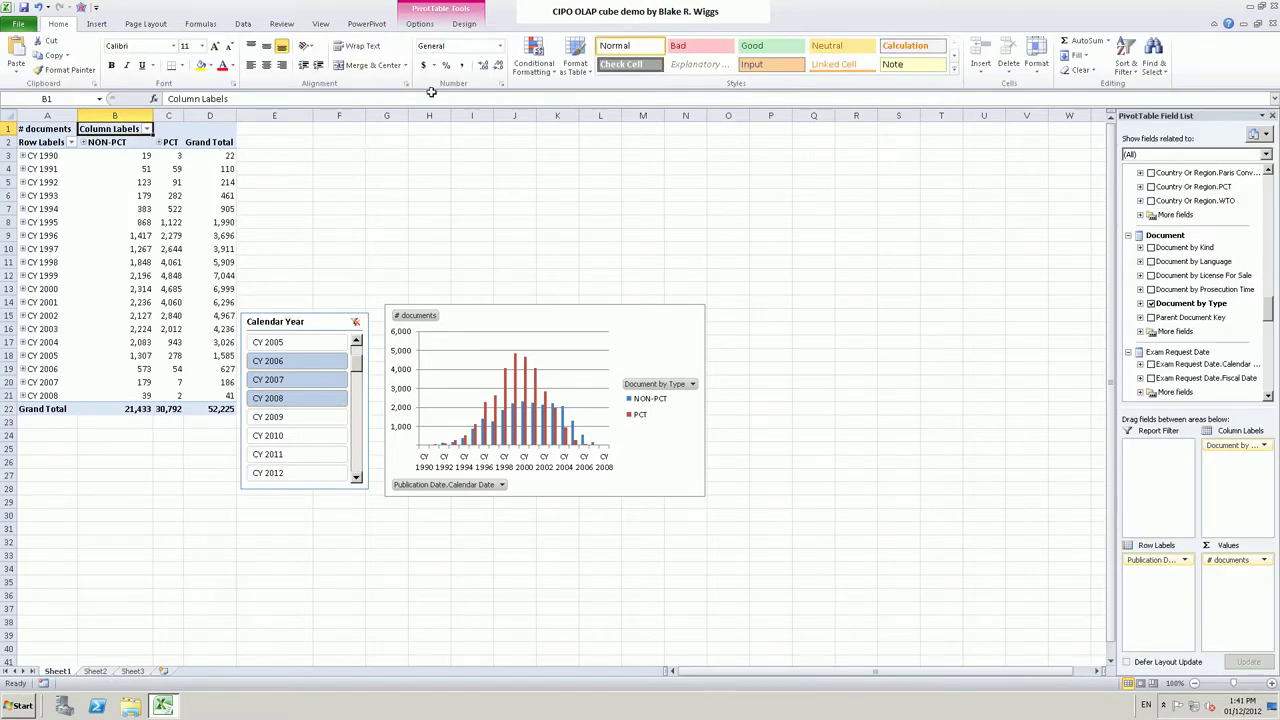
left_click(431, 27)
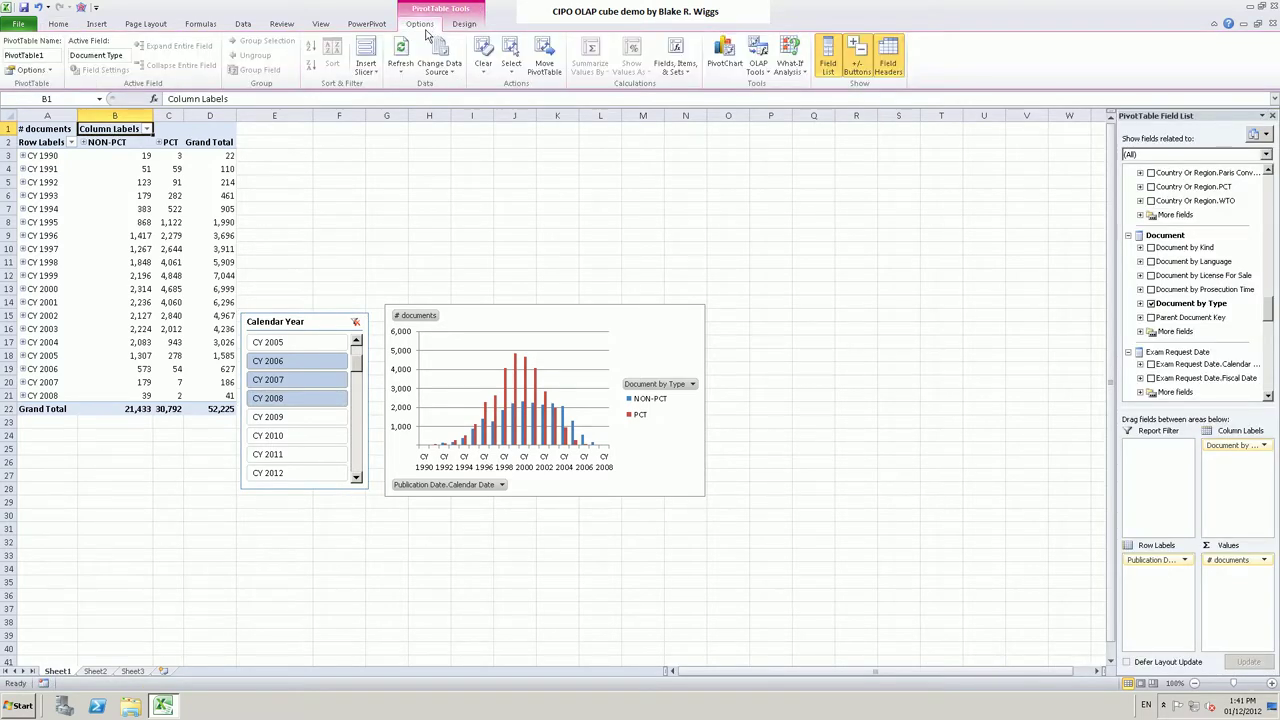
left_click(371, 52)
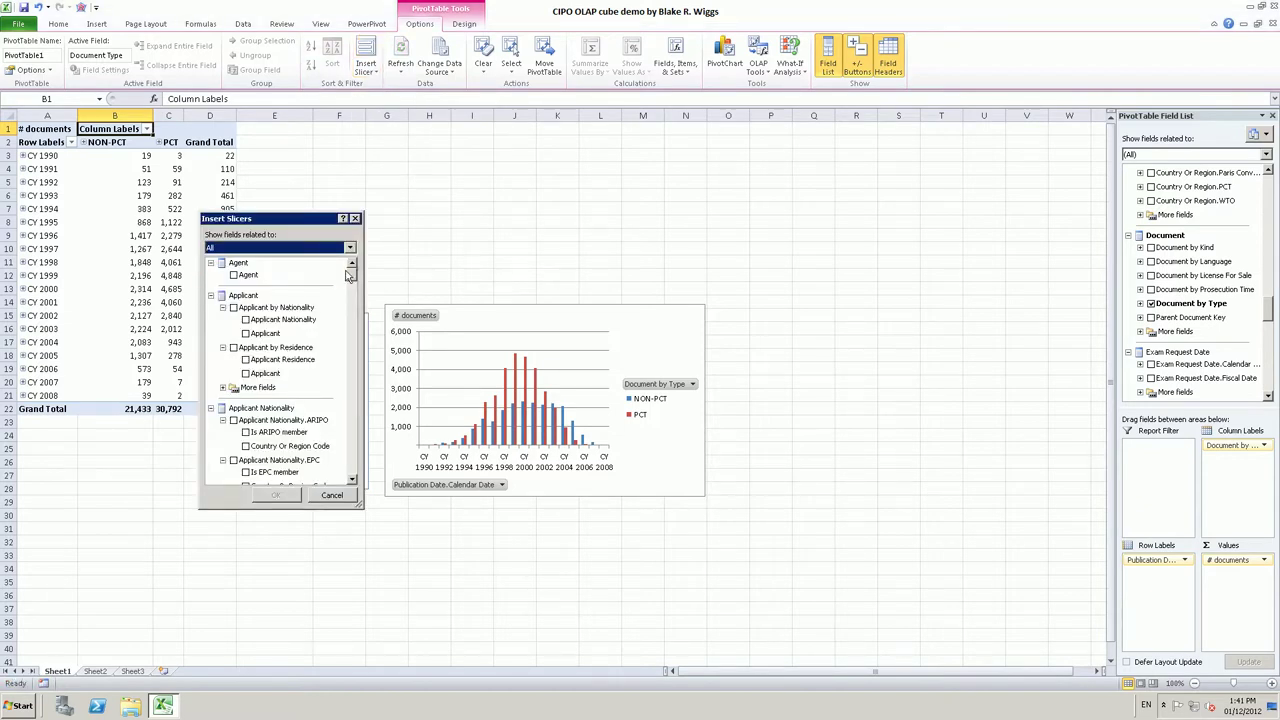
left_click(246, 320)
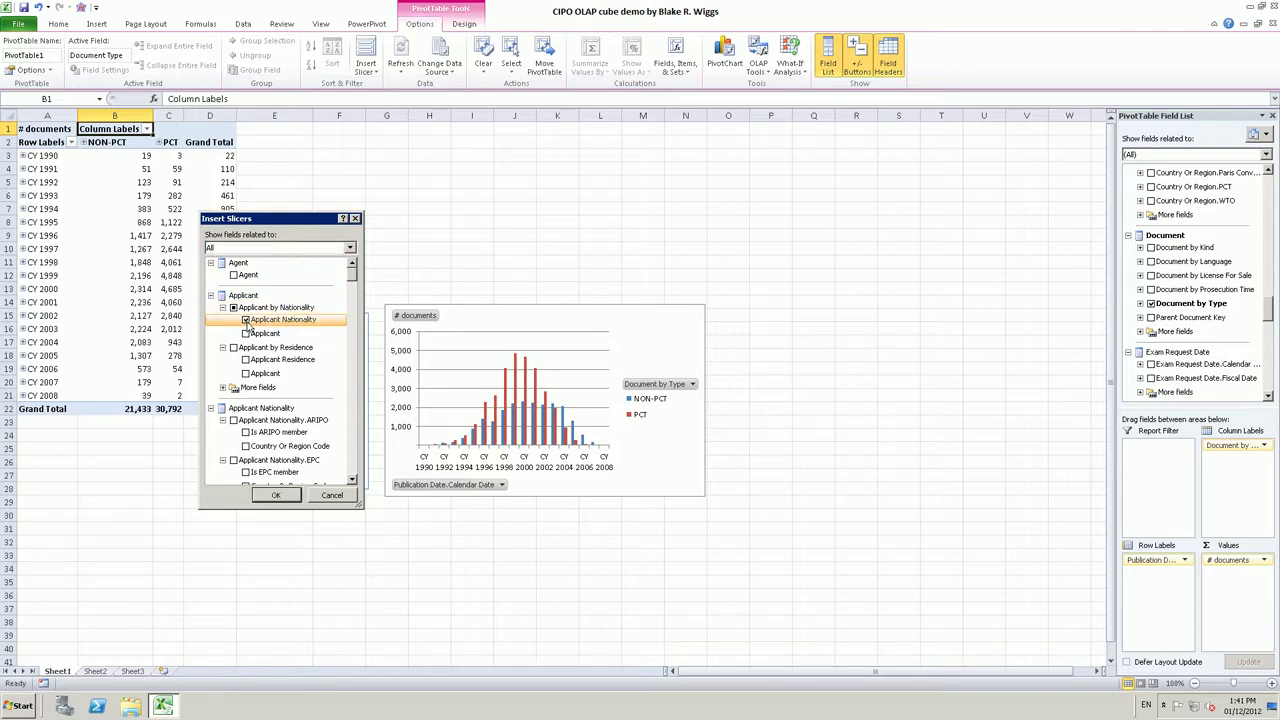
left_click(289, 496)
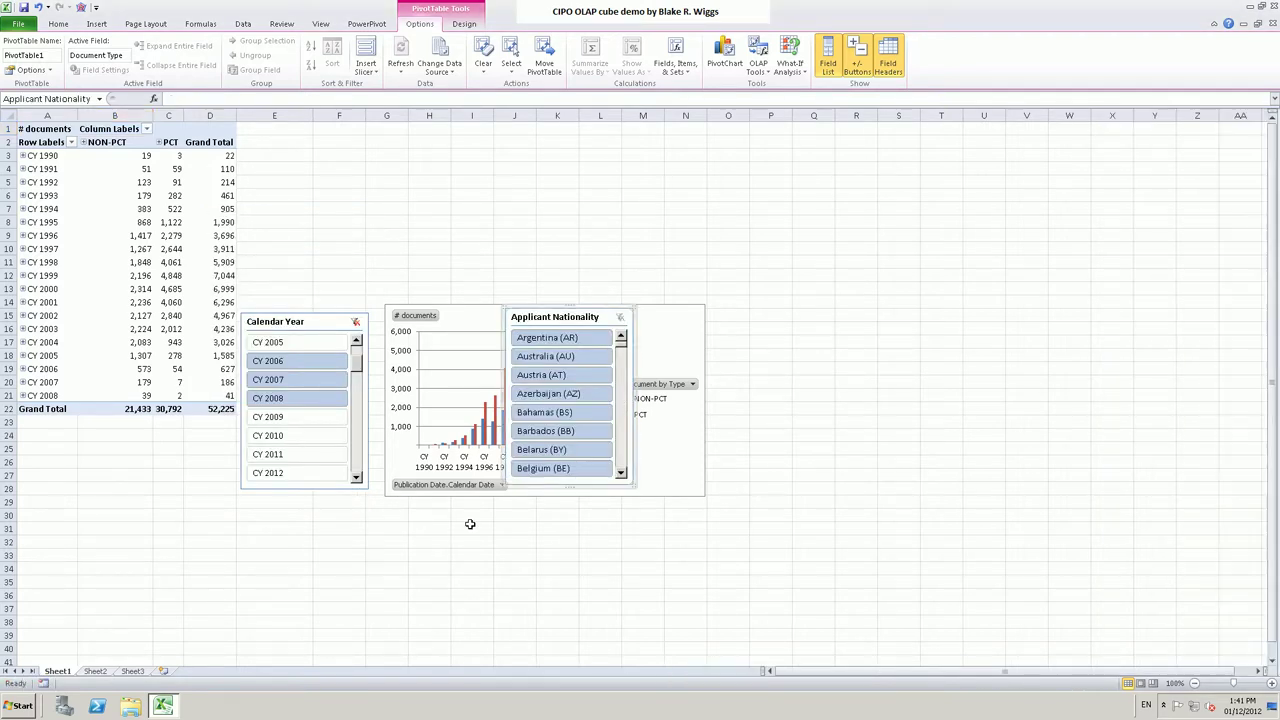
left_click_drag(562, 320, 366, 139)
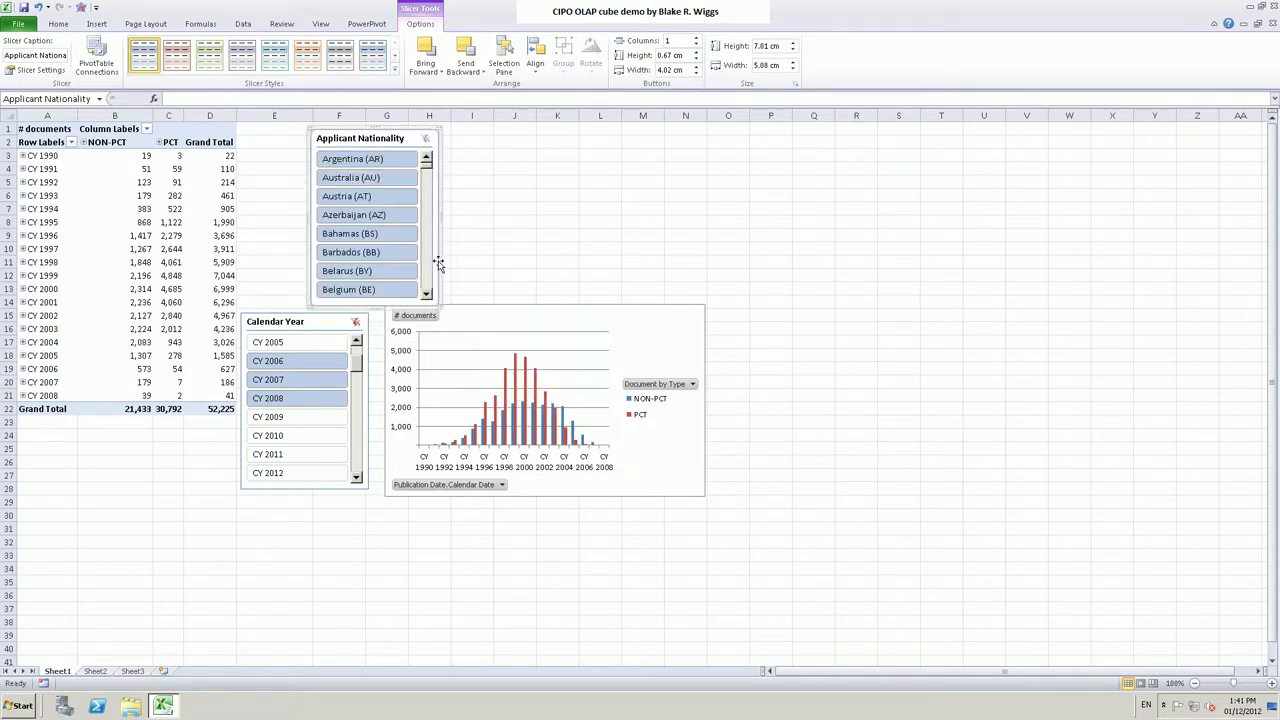
- Filter the PivotTable and chart to Canada (CA) with the Applicant Nationality slicer
left_click(426, 295)
left_click(426, 295)
left_click(426, 295)
left_click(426, 295)
left_click(426, 295)
left_click(426, 295)
left_click(426, 295)
left_click(426, 295)
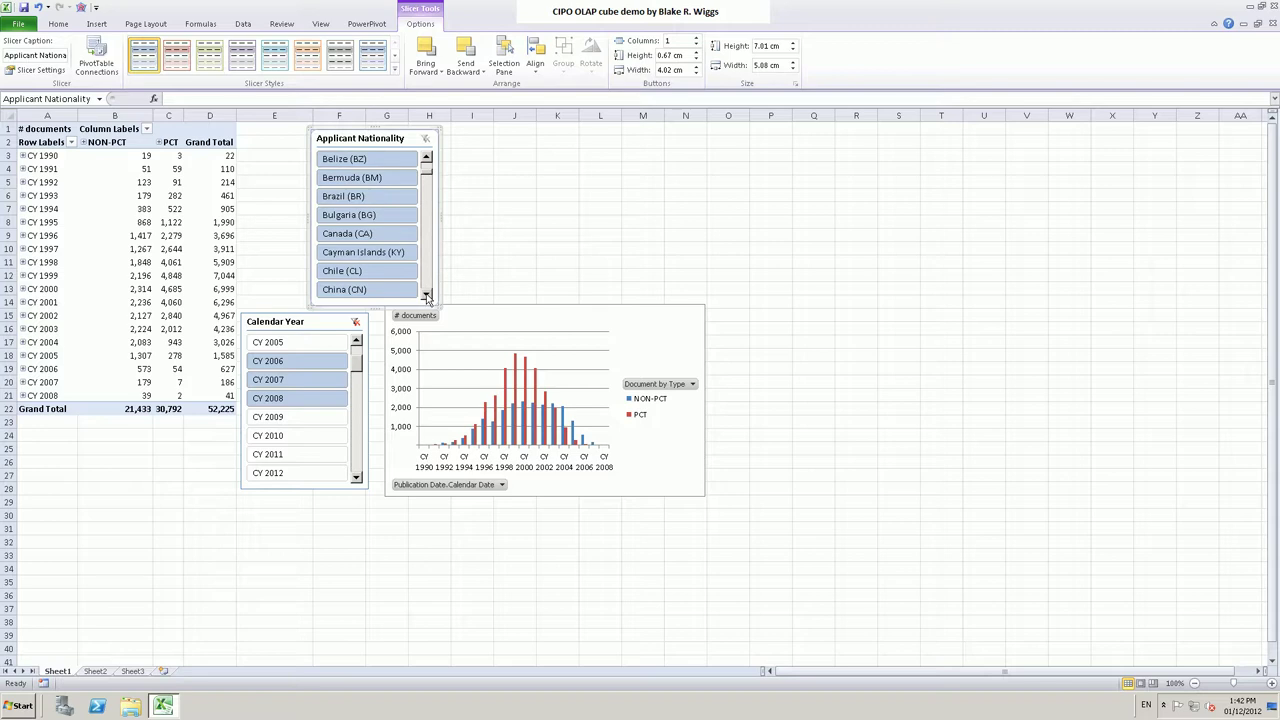
left_click(426, 295)
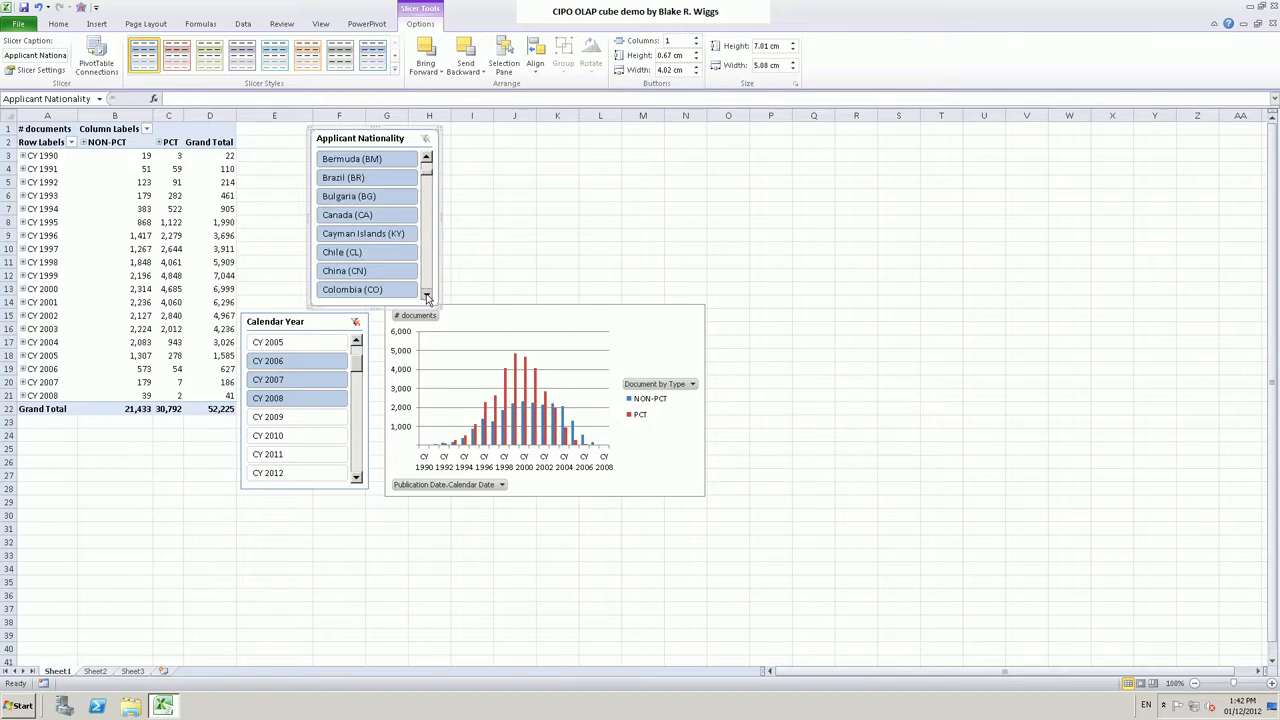
left_click(426, 295)
left_click(426, 295)
left_click(426, 295)
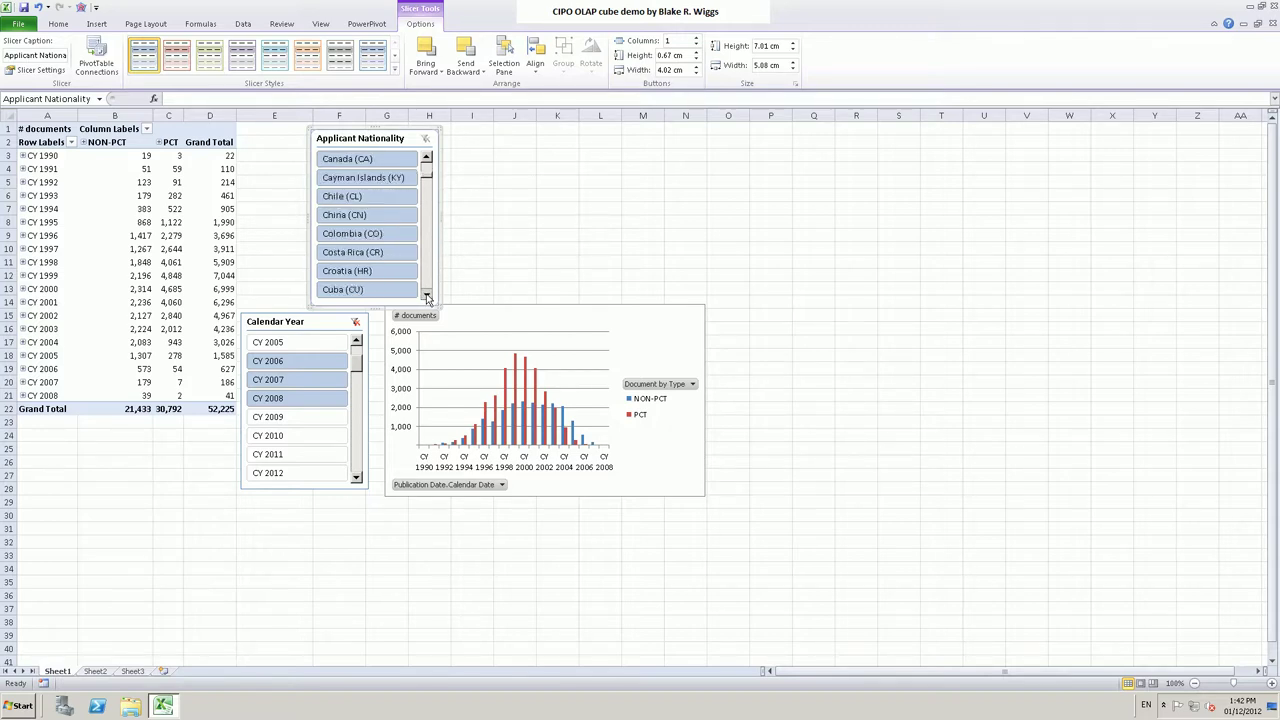
left_click(426, 295)
left_click(426, 295)
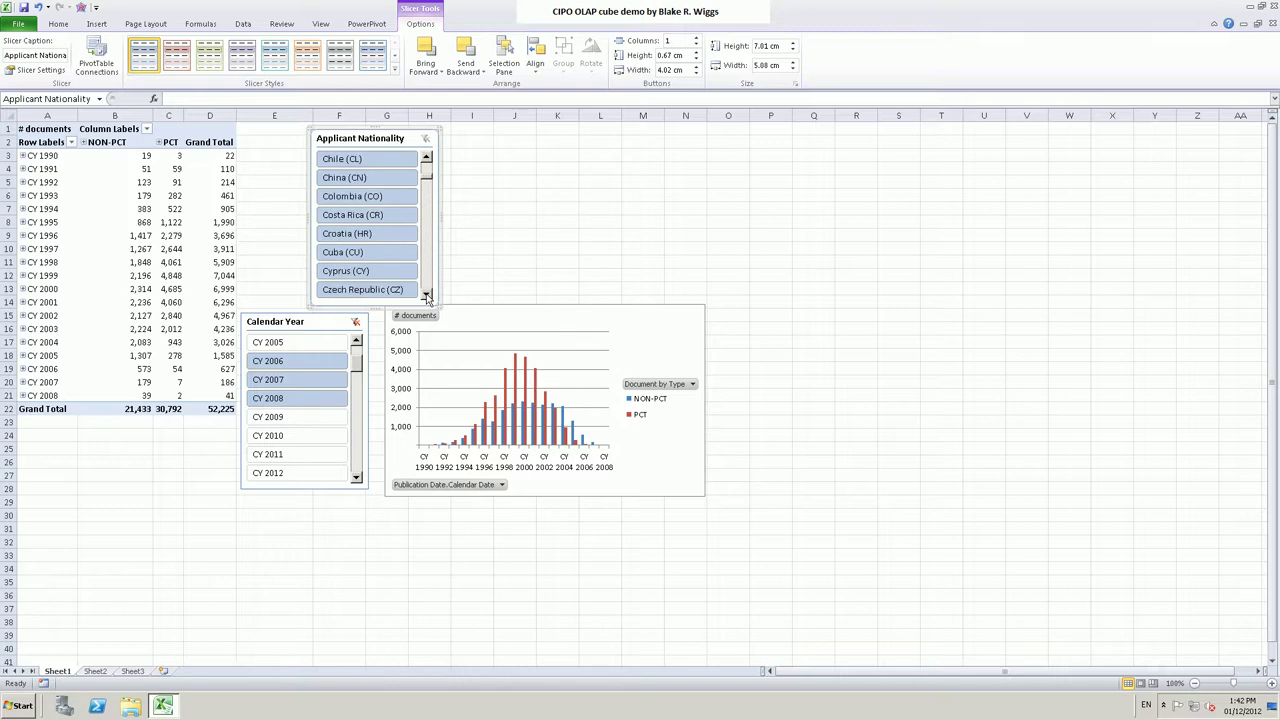
left_click(426, 295)
left_click(426, 295)
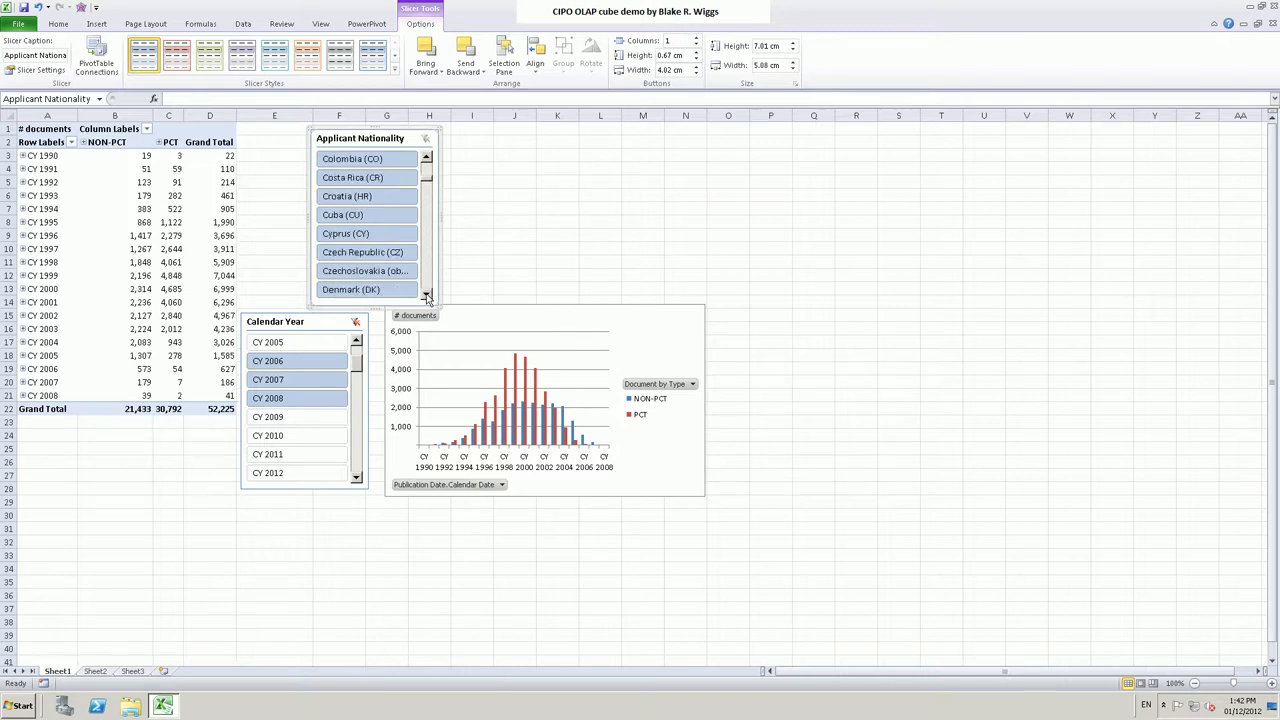
left_click(426, 295)
left_click(426, 295)
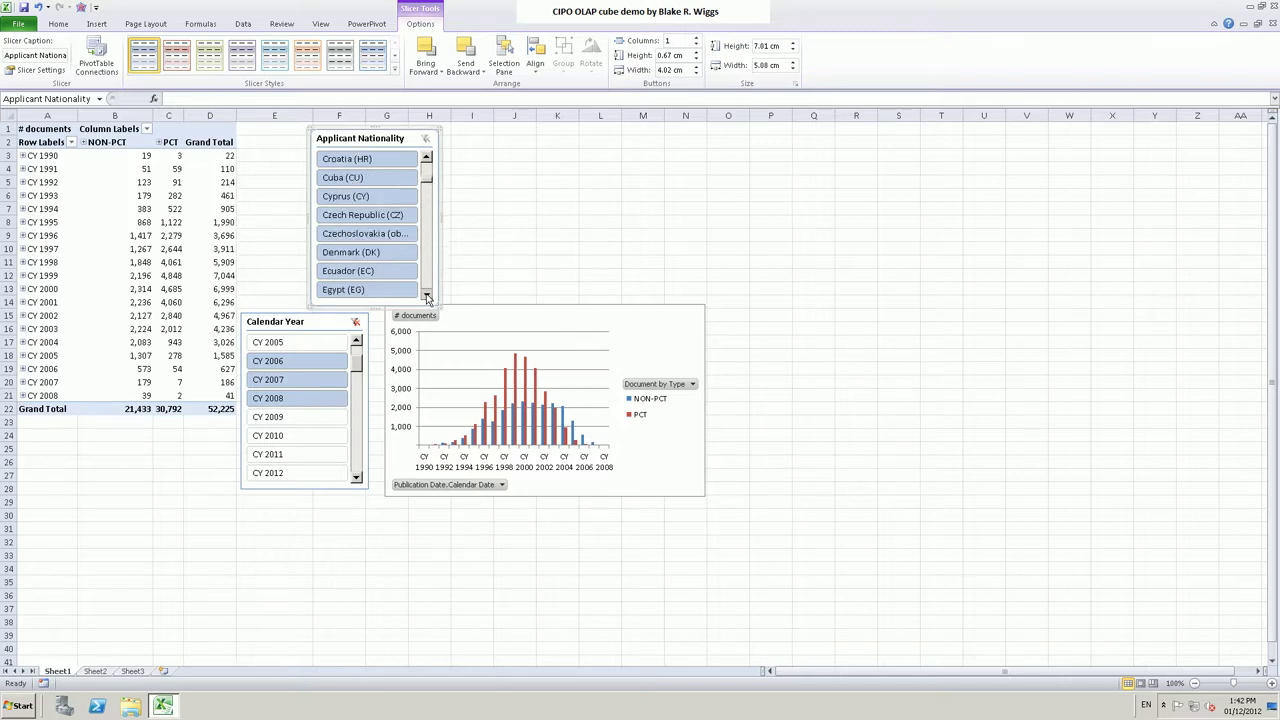
left_click(426, 295)
left_click(426, 295)
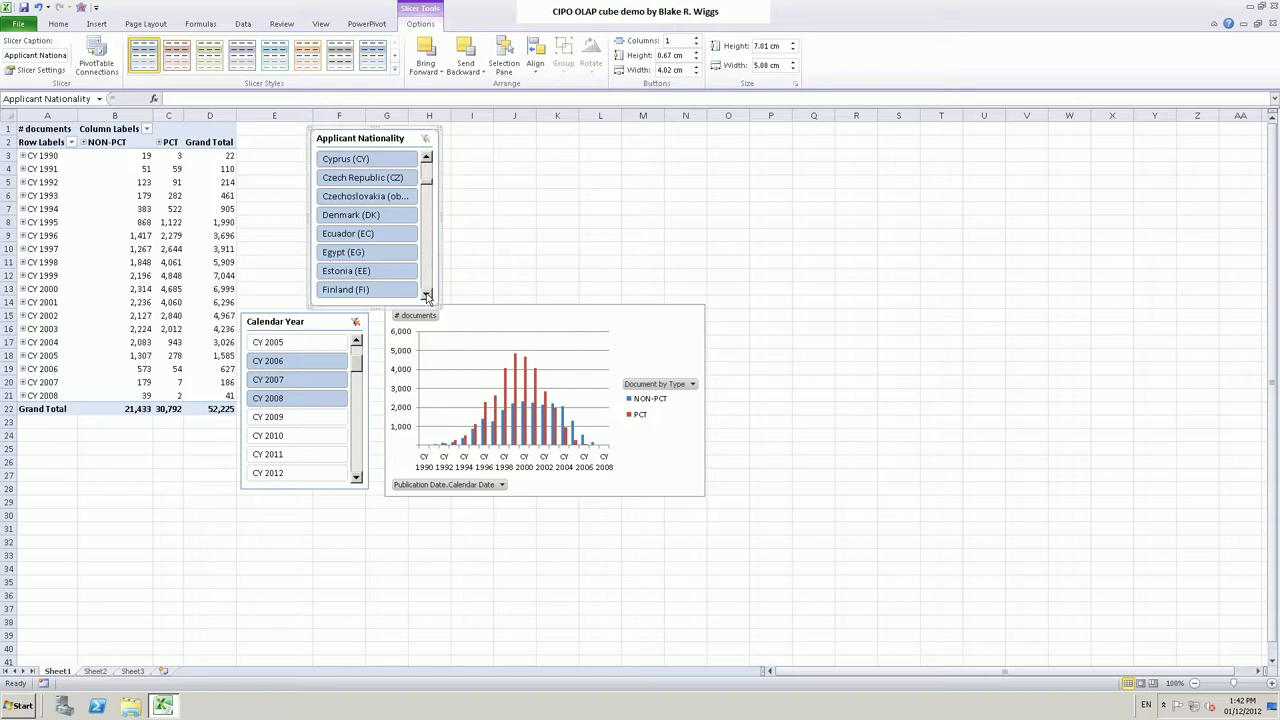
left_click(426, 295)
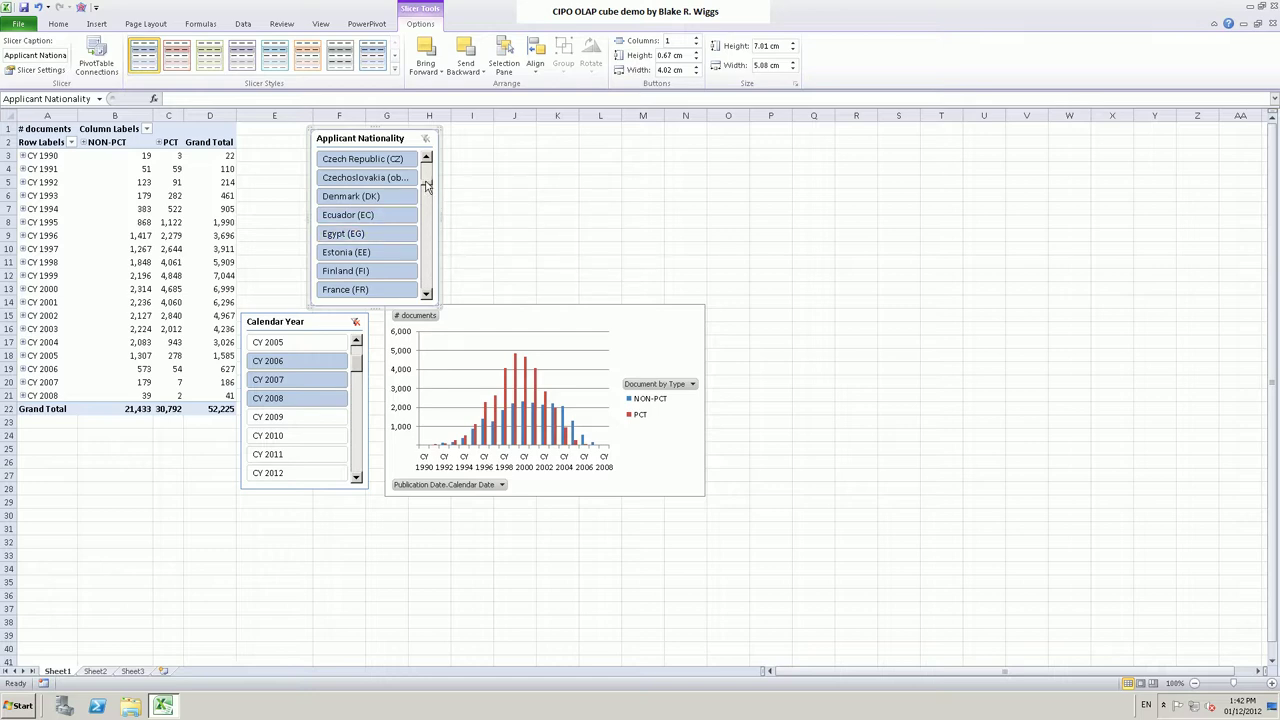
scroll(426, 180, "up", 4)
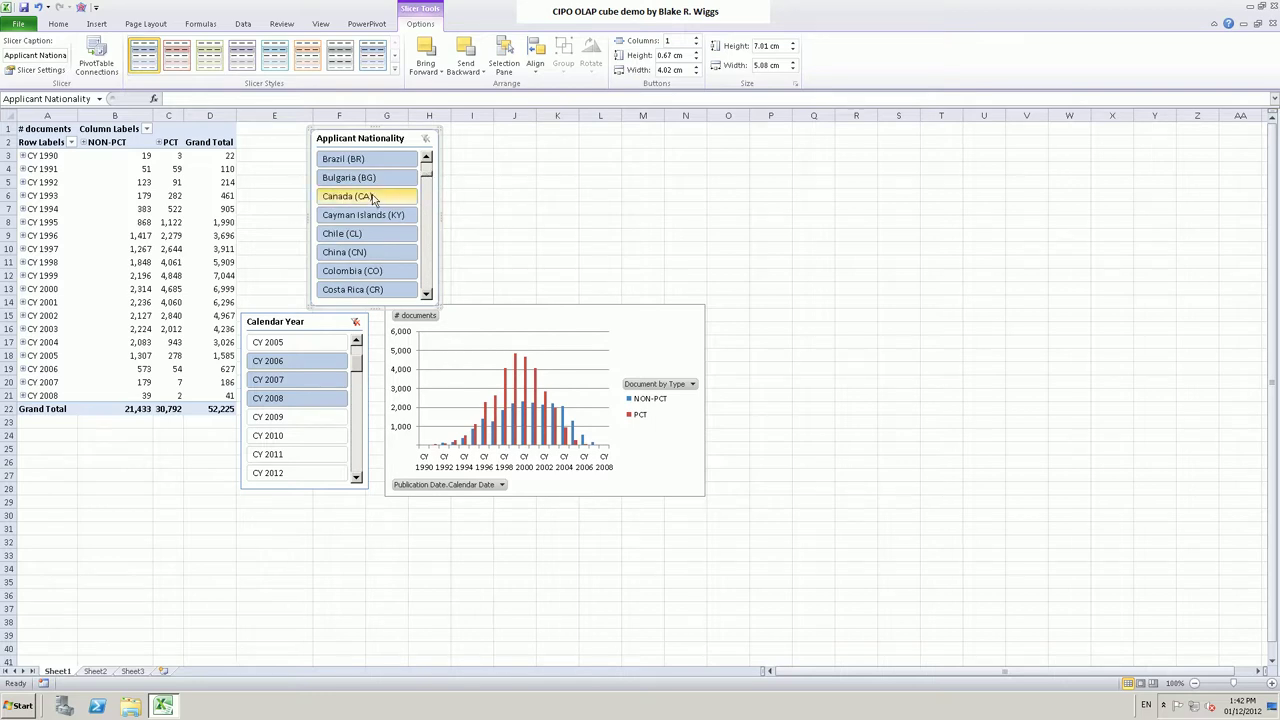
left_click(373, 199)
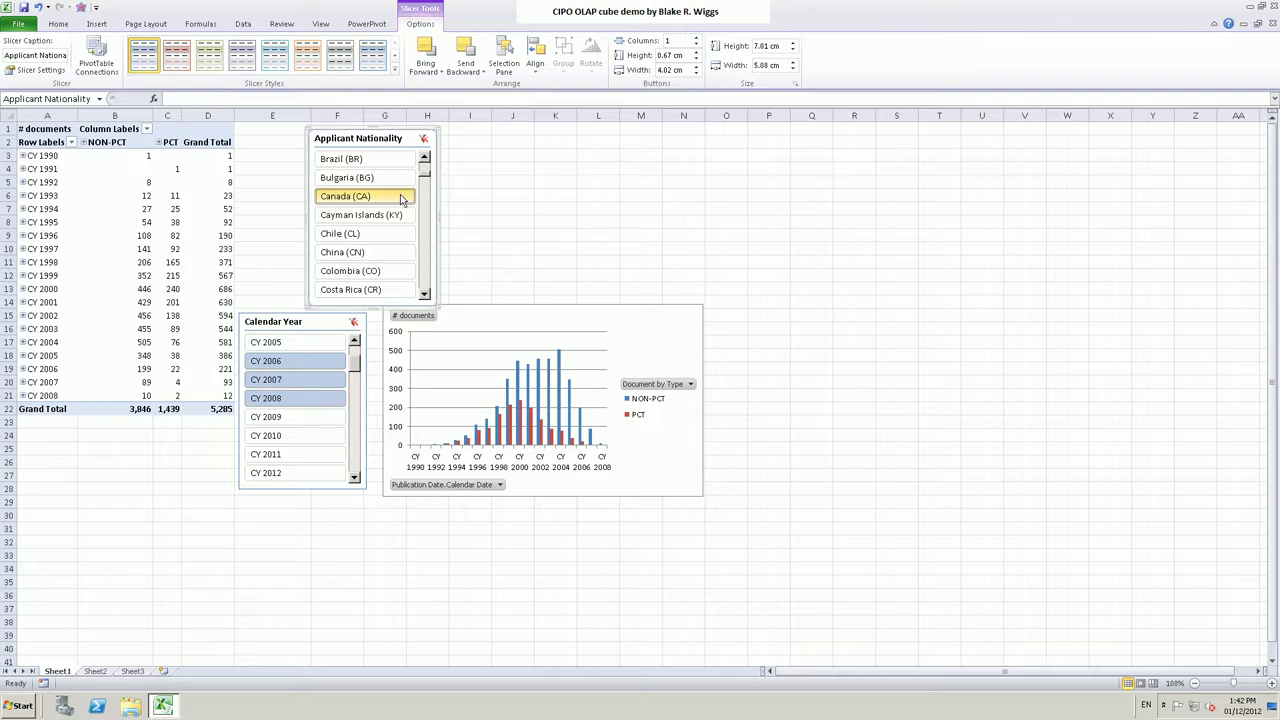
left_click(288, 381, "ctrl")
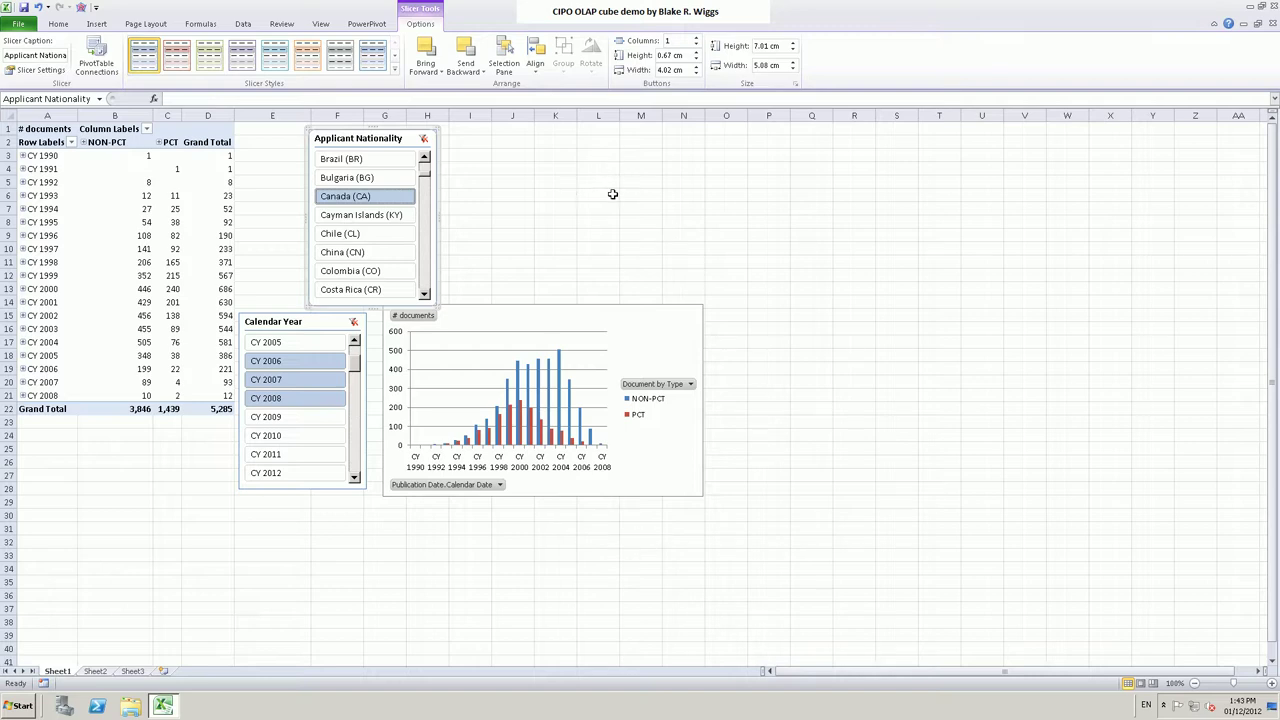
- Try Brazil (BR) in the Applicant Nationality slicer, ending with United States of America as the only selected nationality
left_click(334, 163)
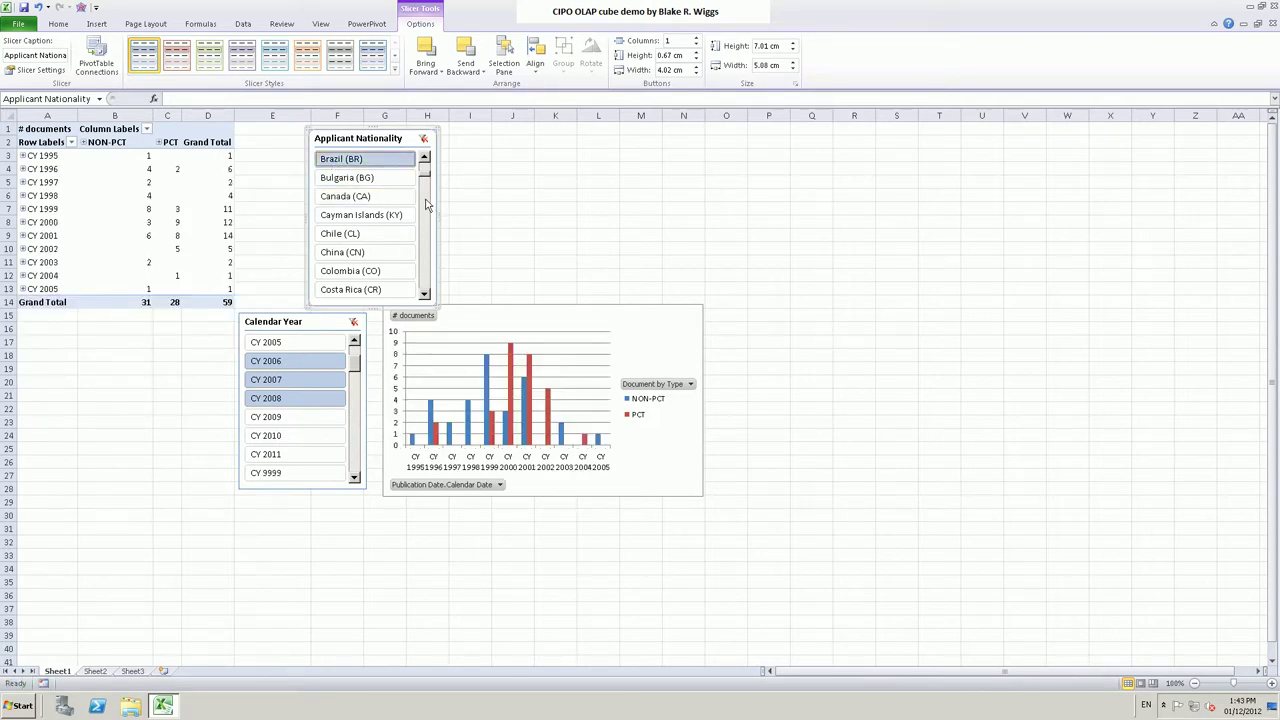
left_click_drag(427, 183, 430, 241)
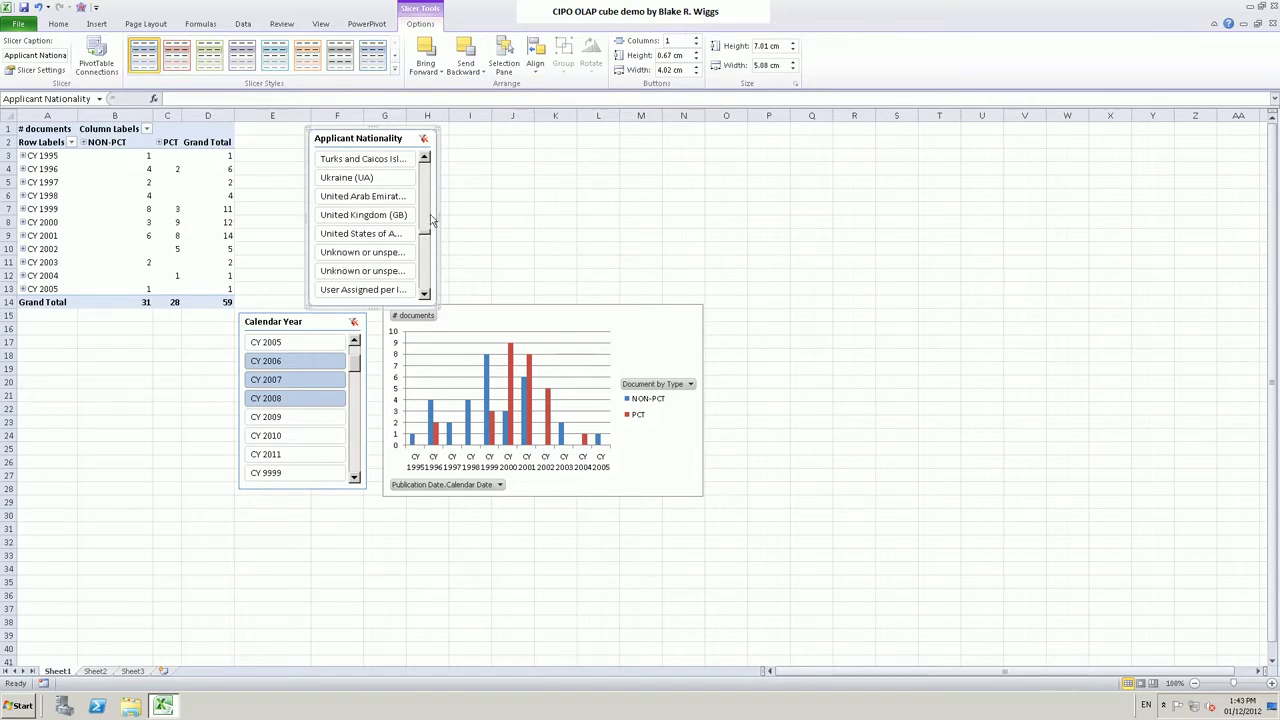
left_click(382, 238)
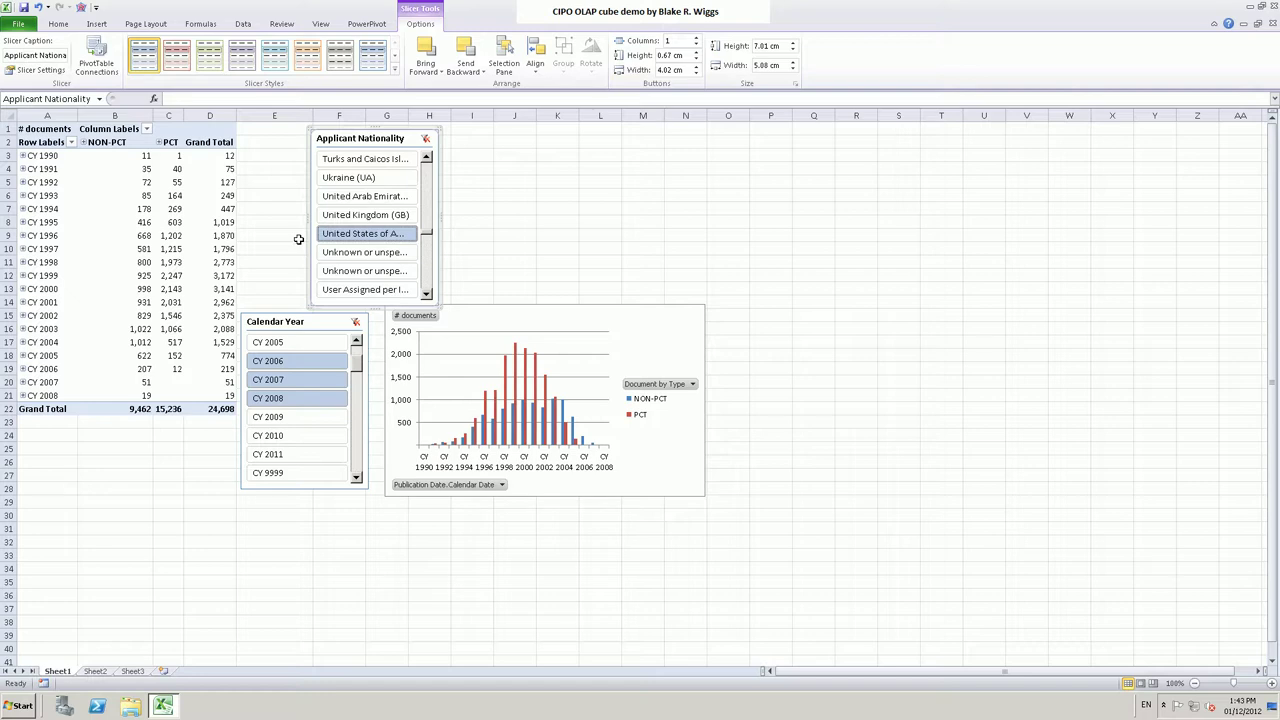
left_click(335, 361, "ctrl")
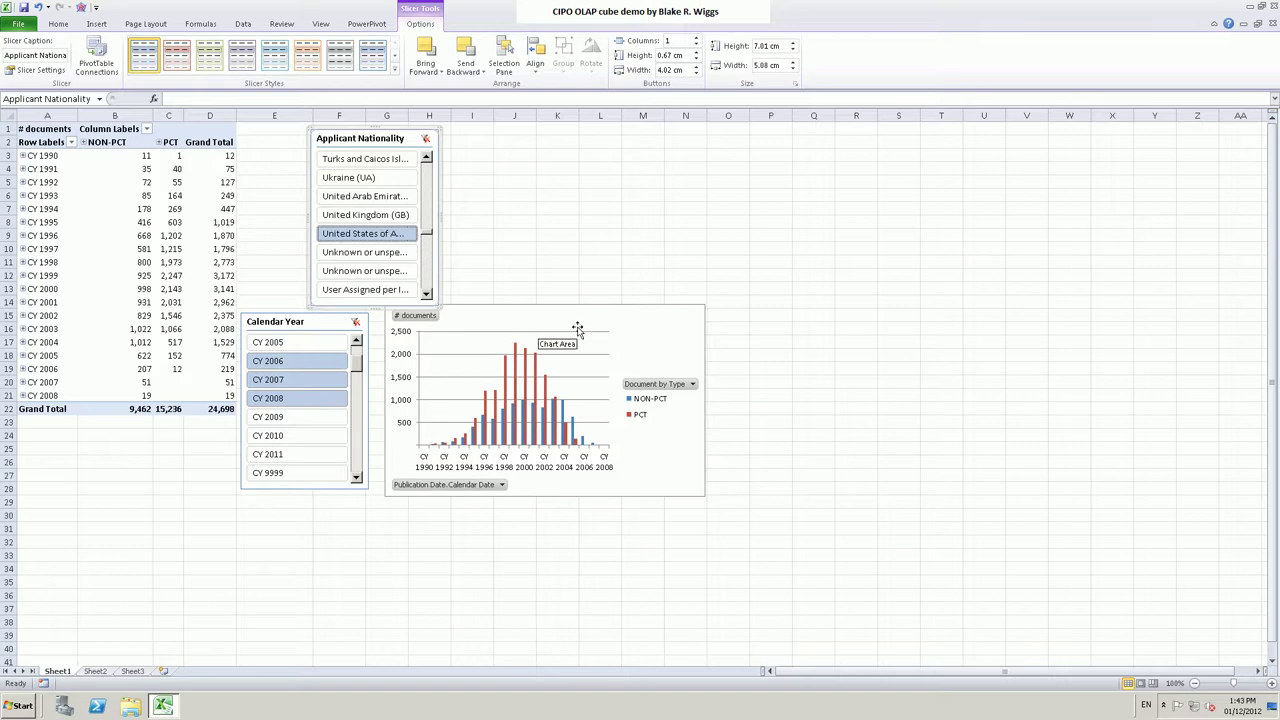
- Remove the PivotChart and both the Applicant Nationality and Calendar Year slicers from the sheet
right_click(659, 325)
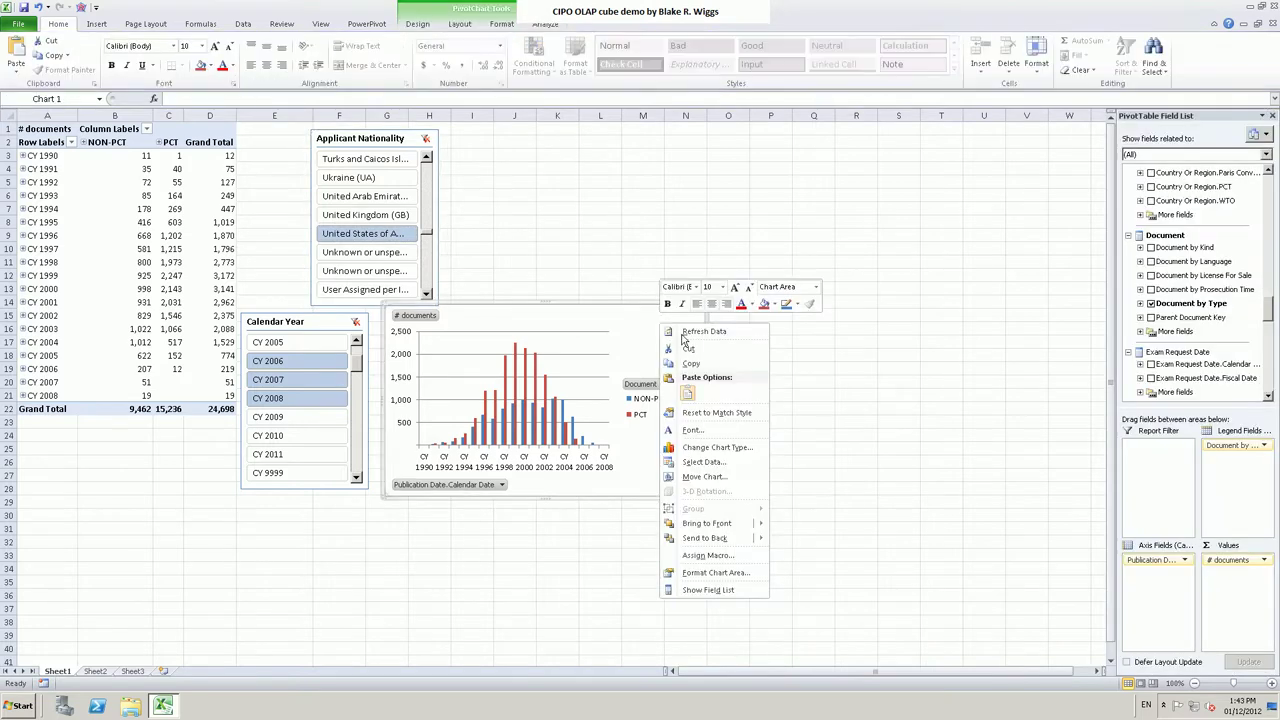
left_click(690, 350)
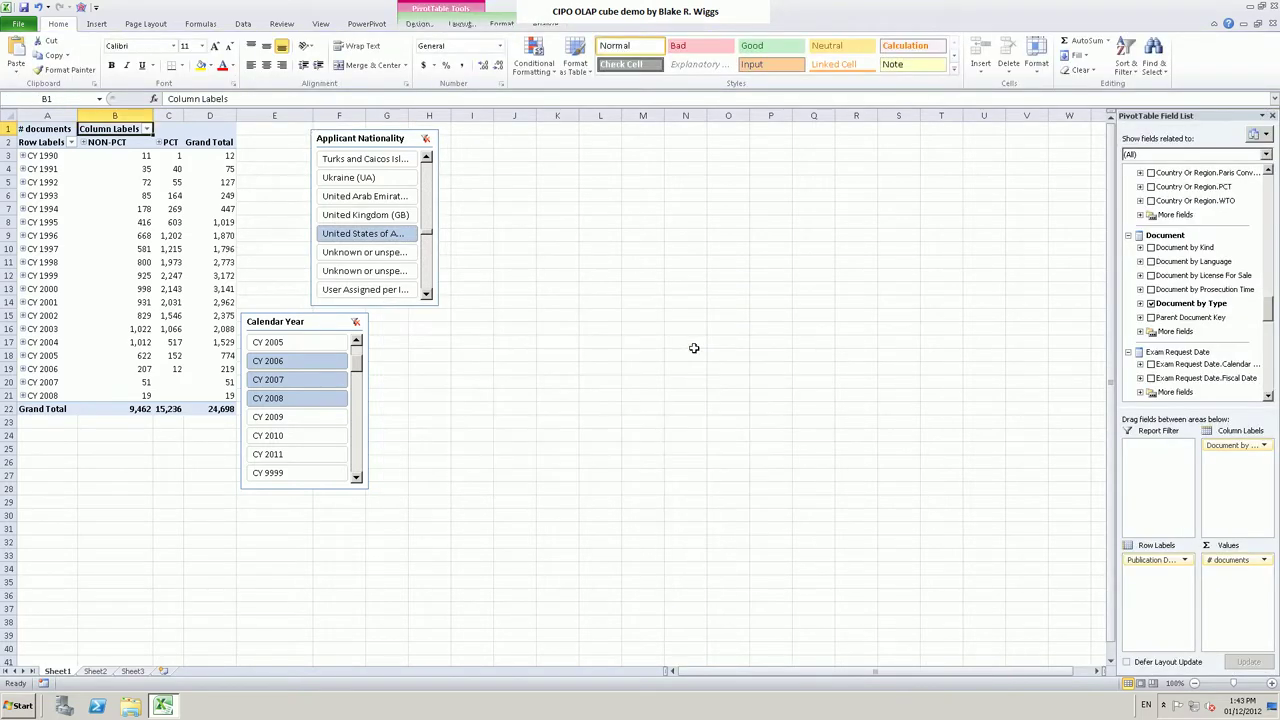
right_click(398, 138)
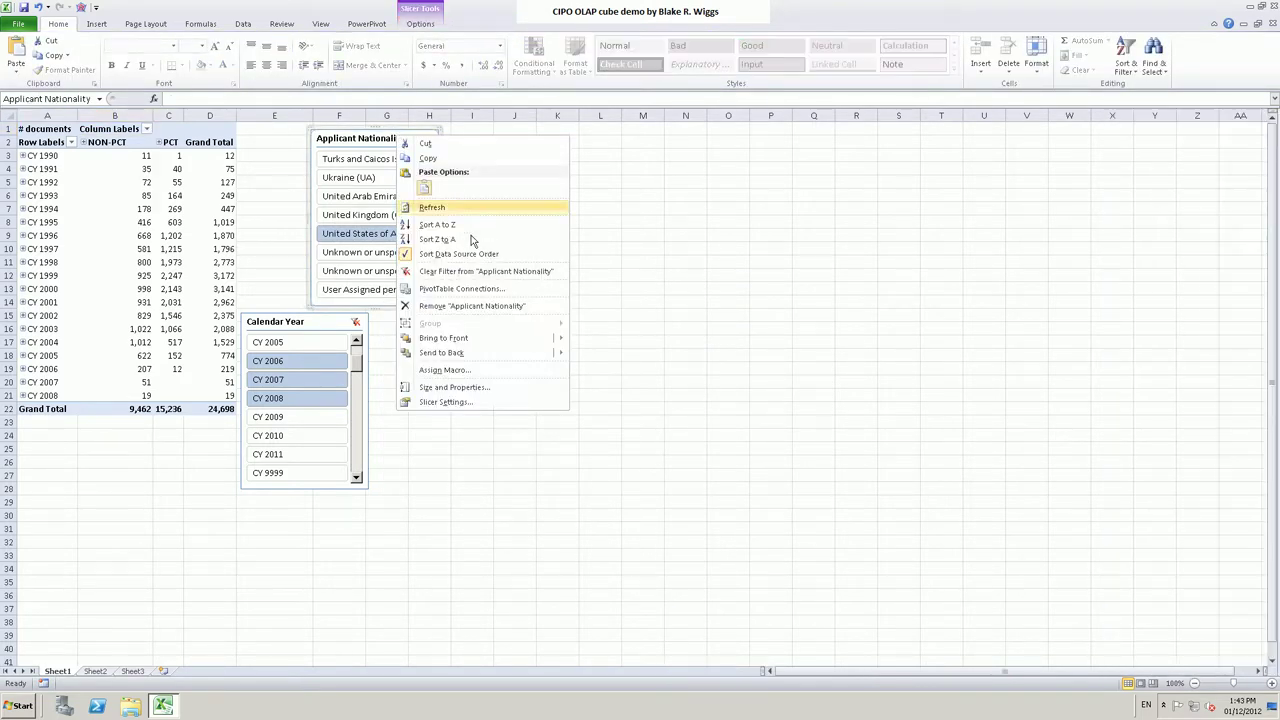
right_click(305, 323)
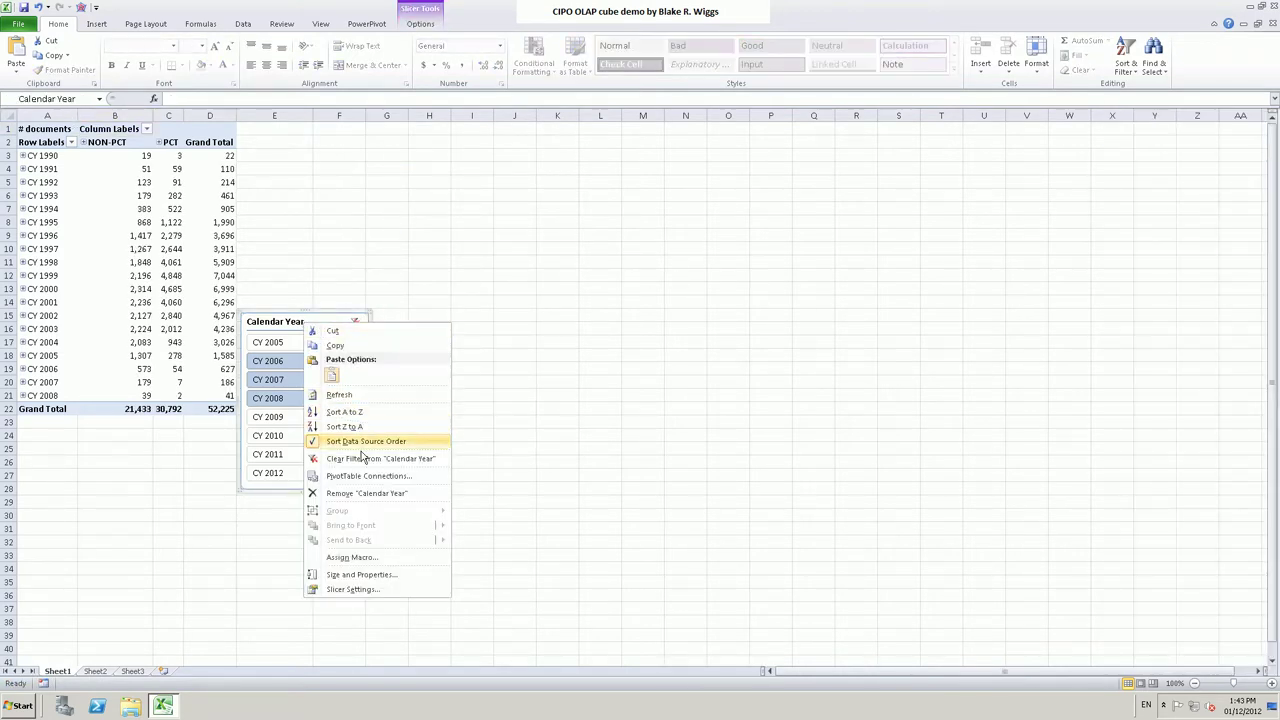
left_click(366, 494)
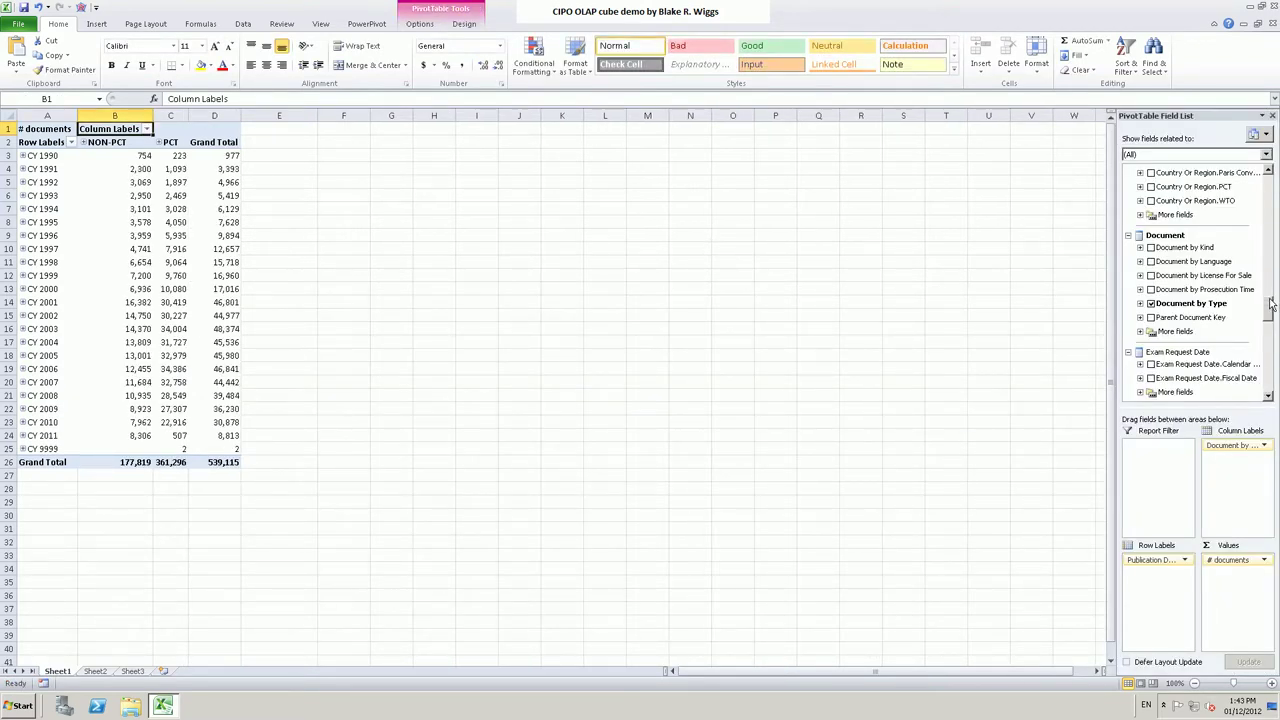
- Add Applicant by Nationality as the PivotTable's report filter and allow multiple items in it
left_click_drag(1269, 307, 1270, 238)
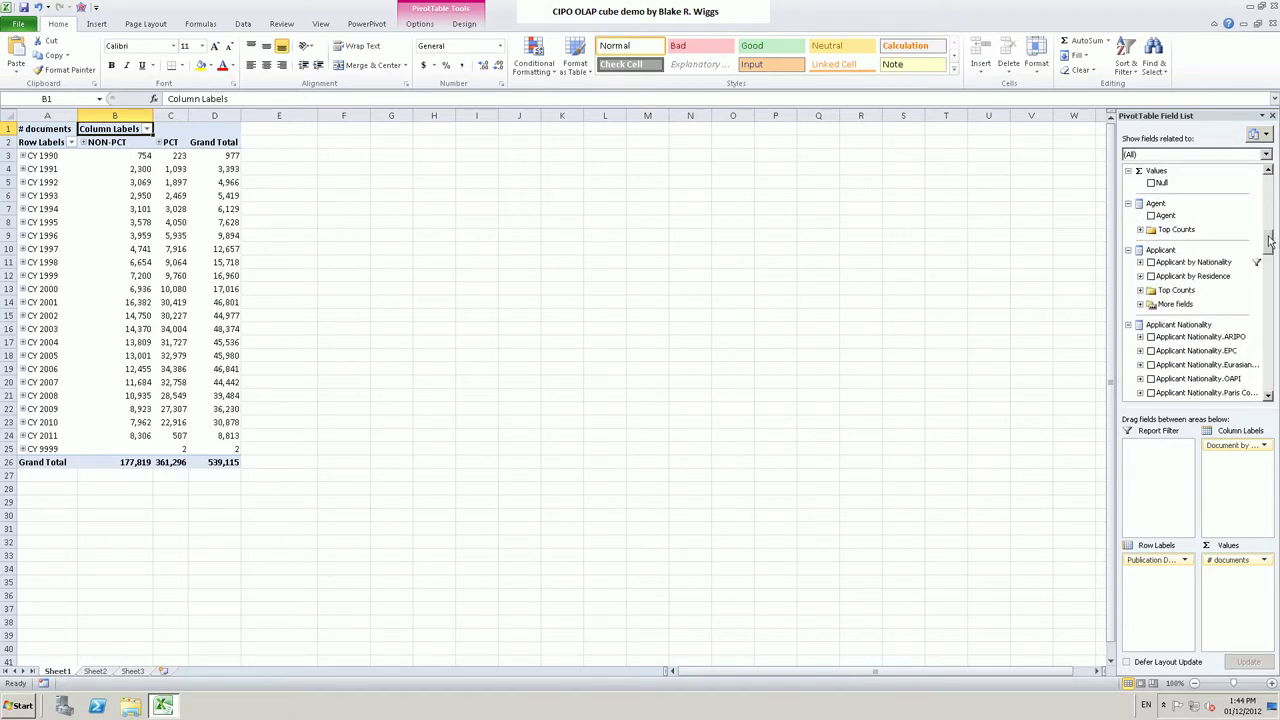
left_click_drag(1205, 265, 1165, 467)
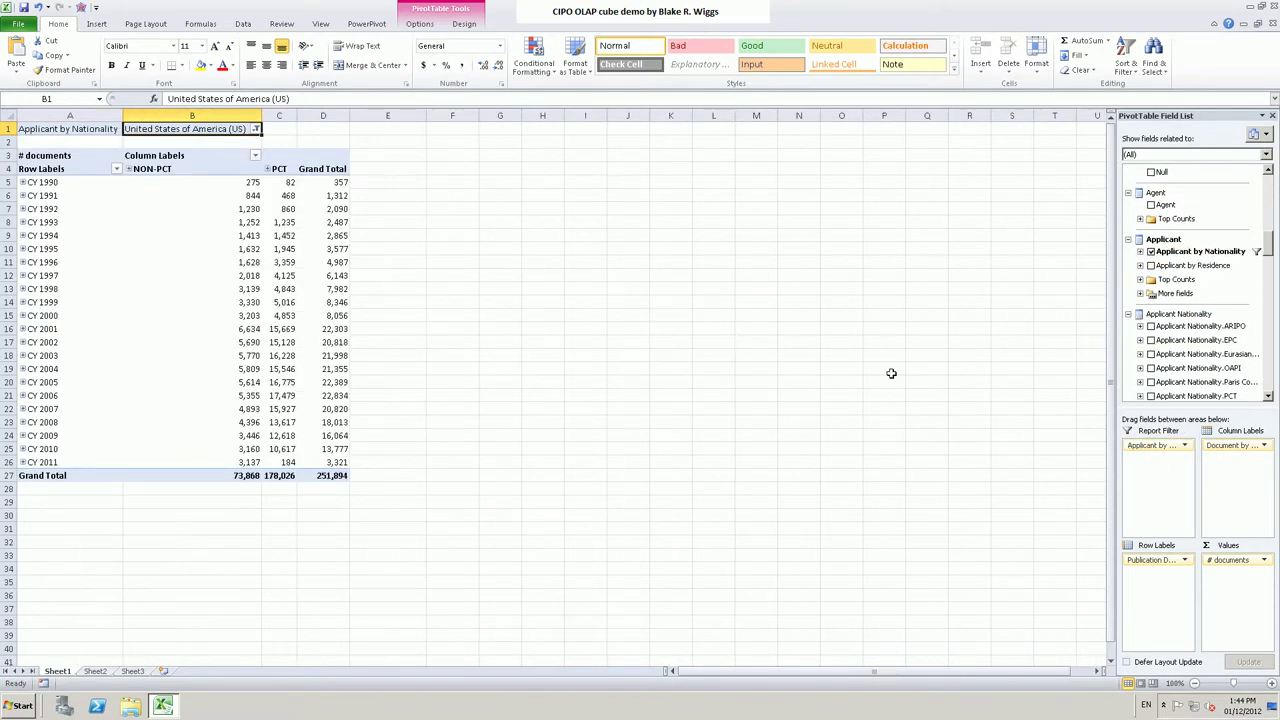
left_click(256, 130)
left_click(117, 281)
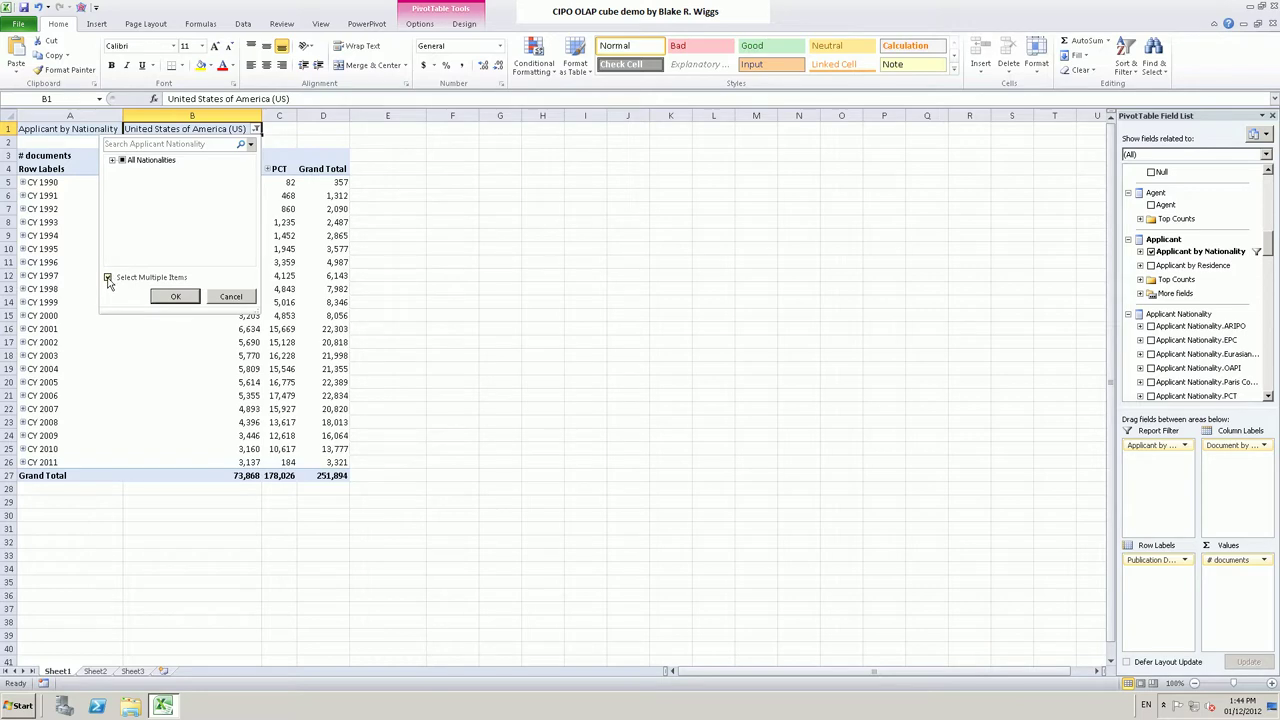
- Expand All Nationalities in the report filter, enlarge the filter list and deselect every nationality
left_click(112, 160)
left_click(122, 161)
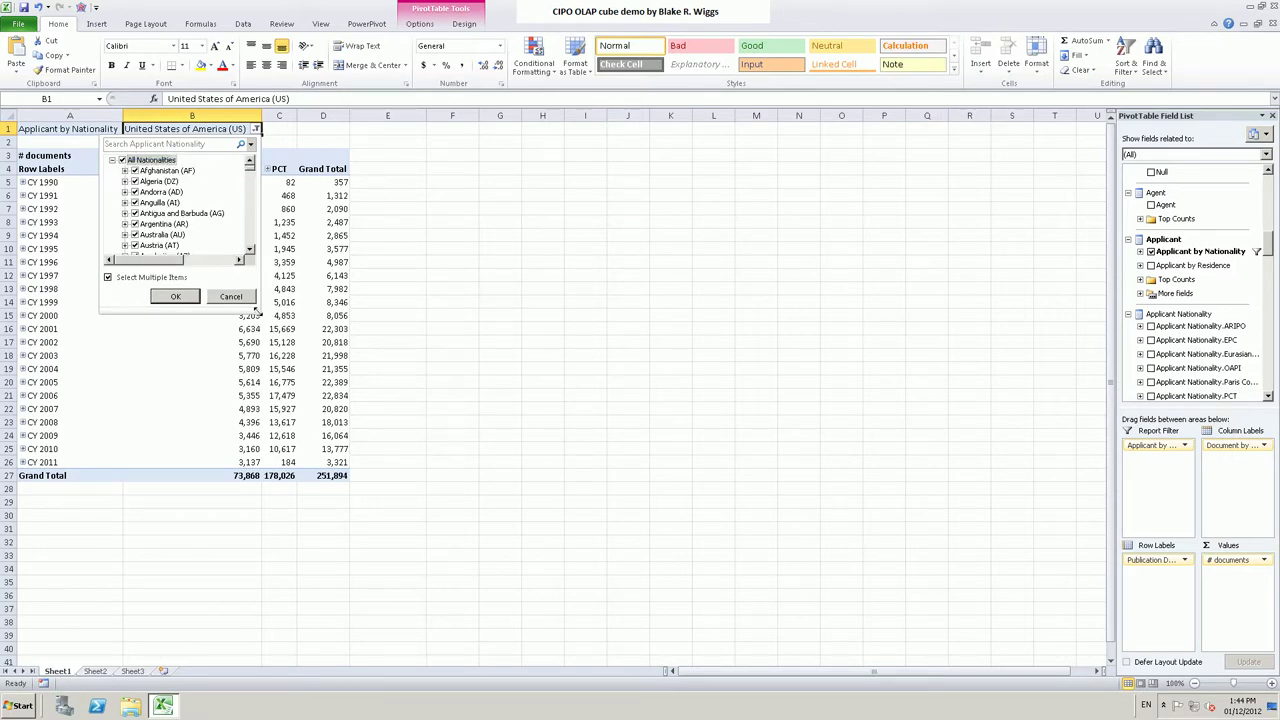
left_click_drag(258, 319, 354, 410)
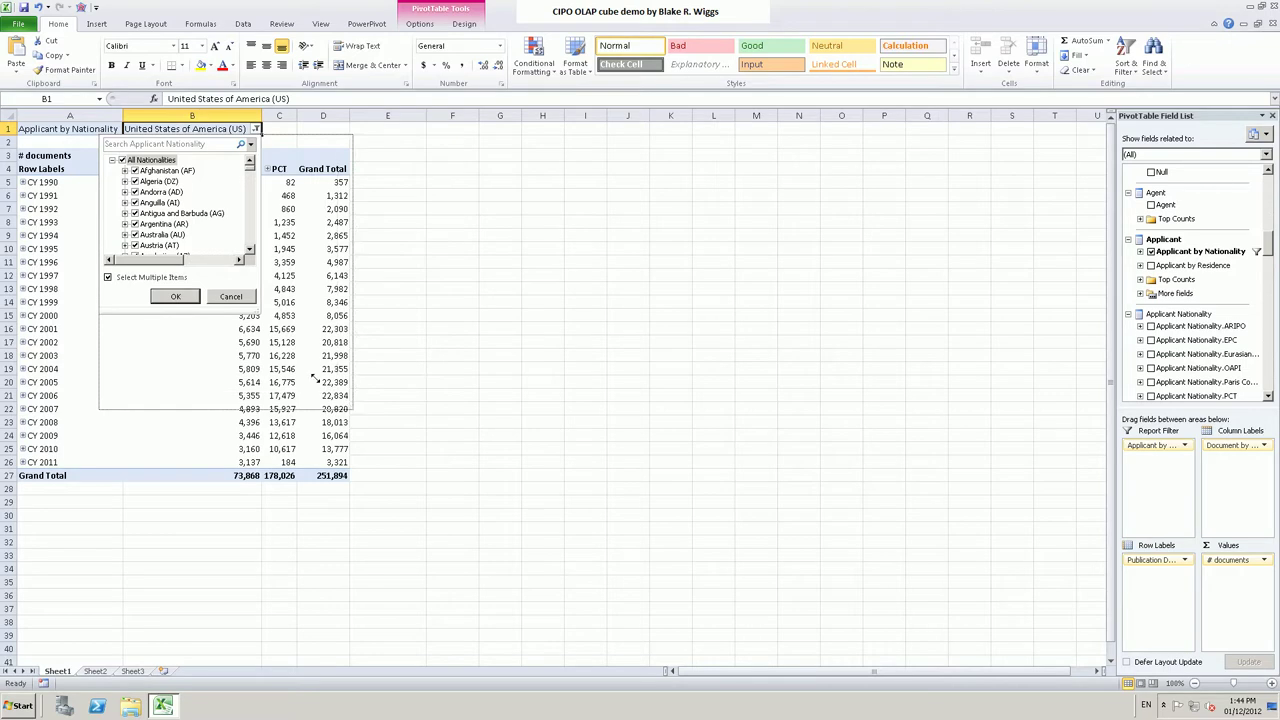
left_click(123, 161)
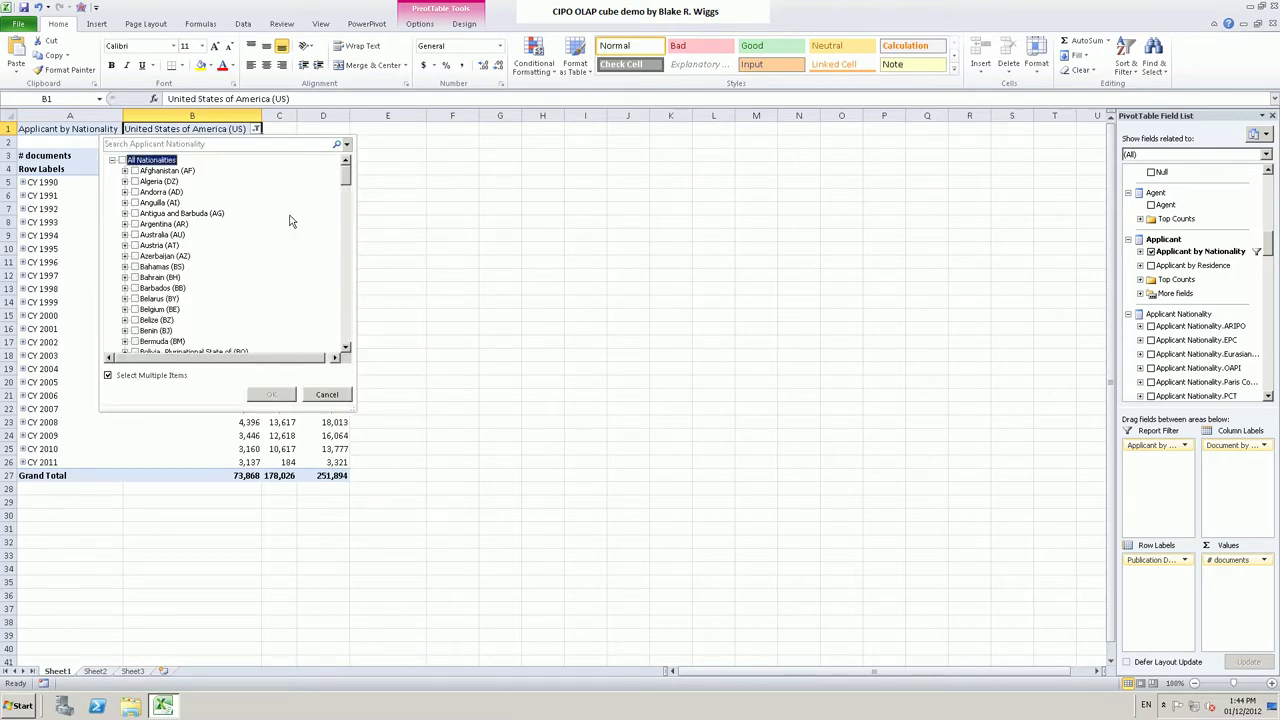
- Expand Korea, Republic of (South) (KR) in the report filter, tick all its LG Electronics applicant entries and apply the filter
left_click_drag(349, 186, 349, 251)
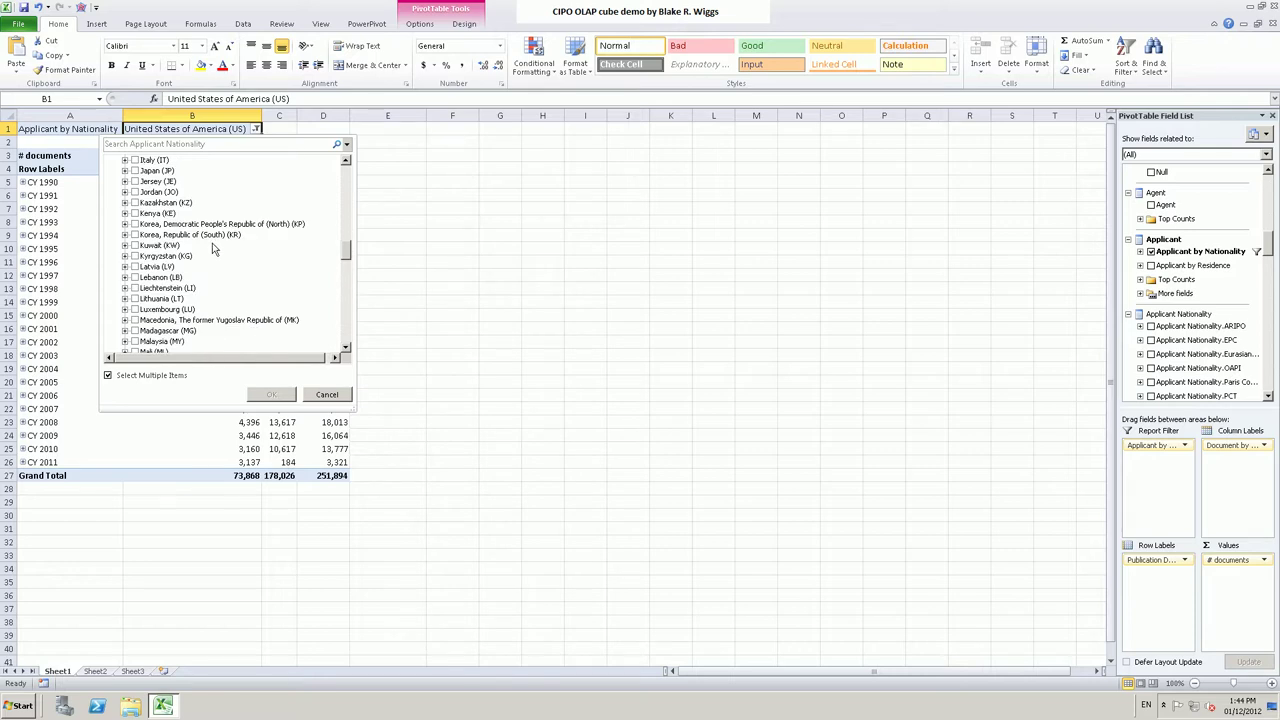
left_click(137, 238)
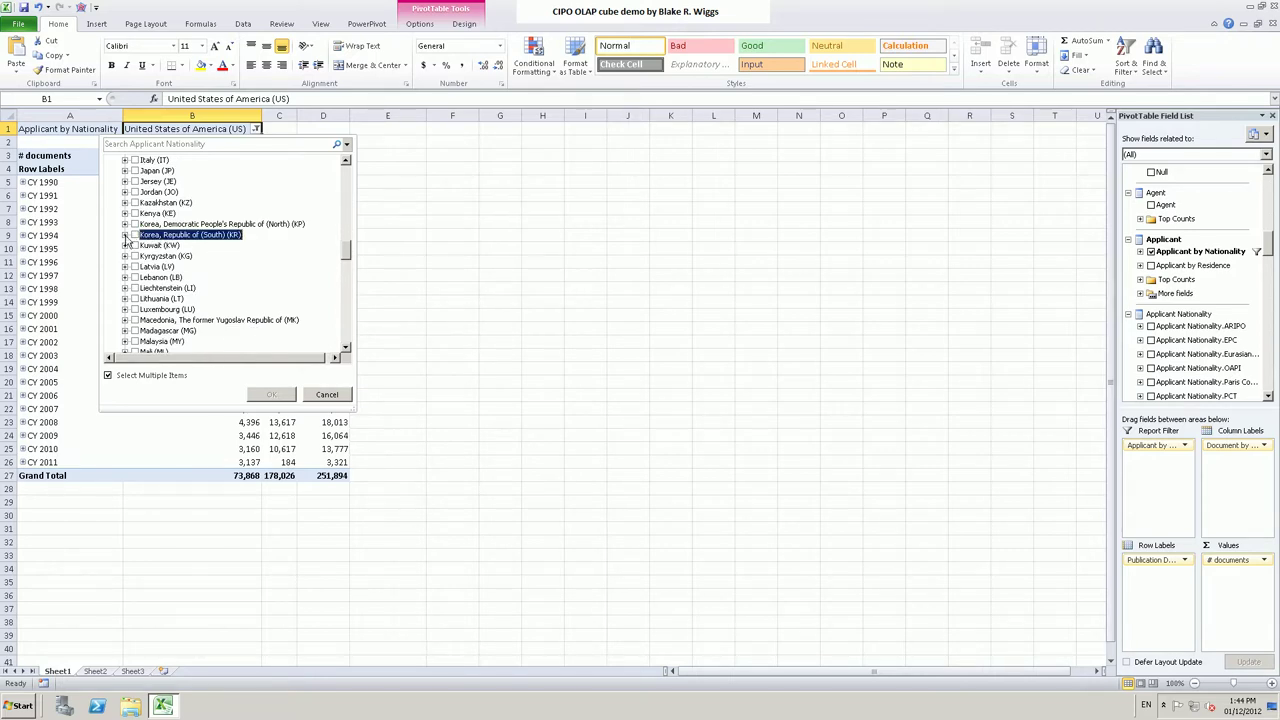
left_click(125, 235)
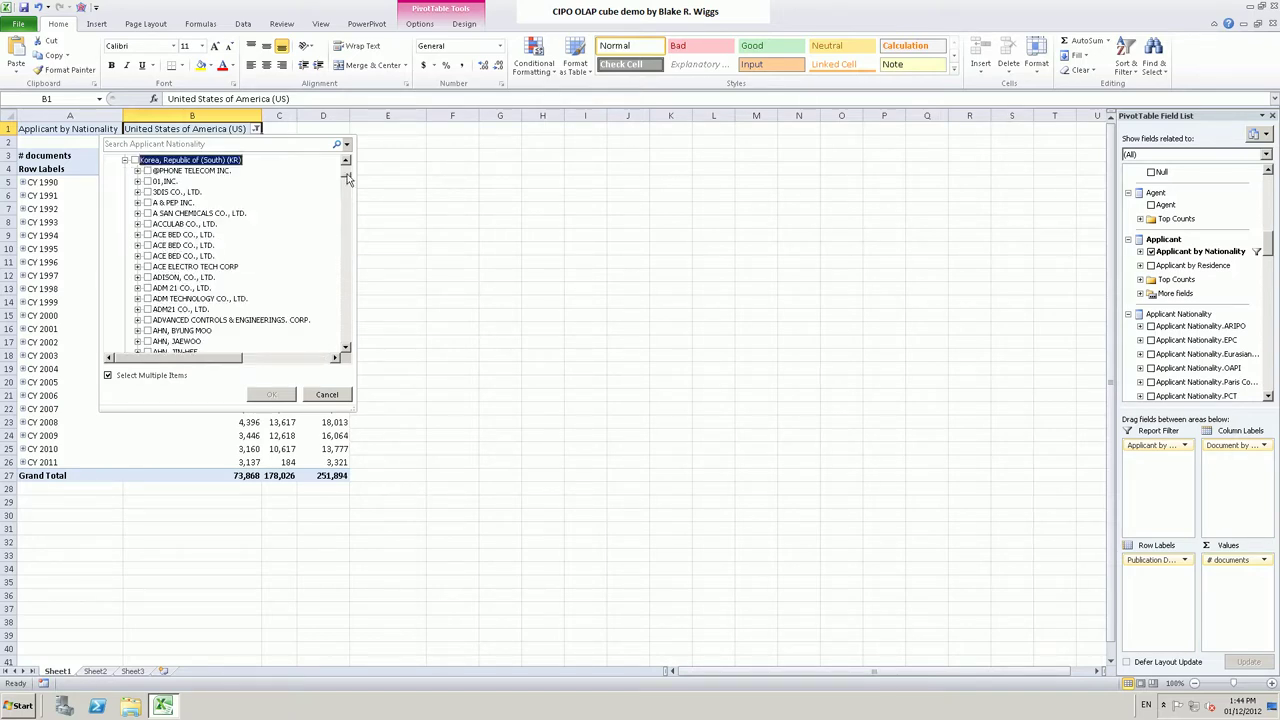
left_click_drag(346, 178, 352, 208)
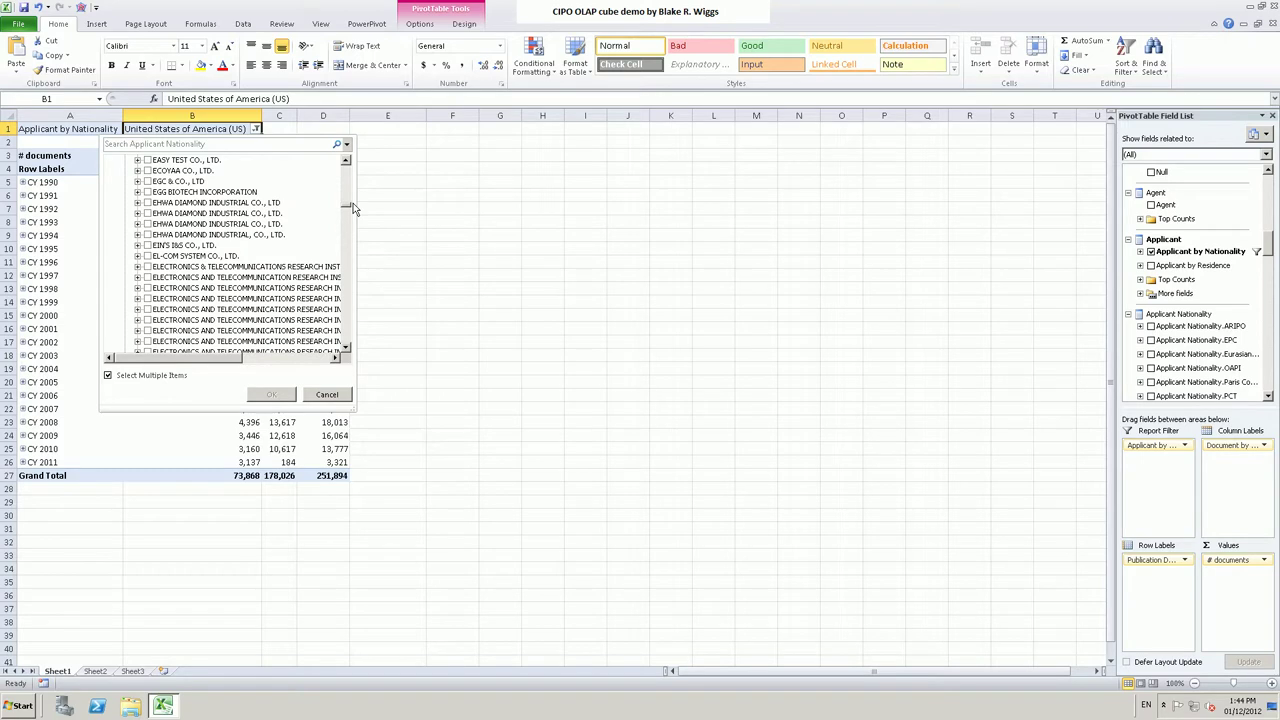
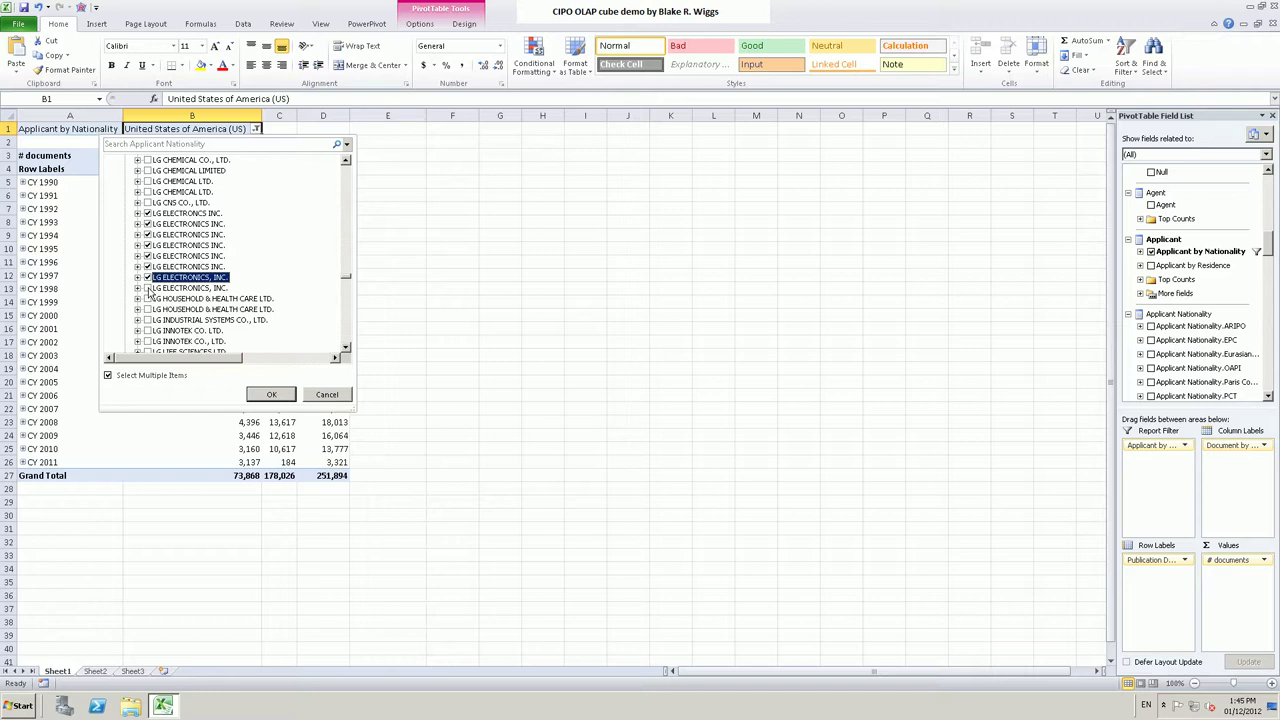
left_click(148, 288)
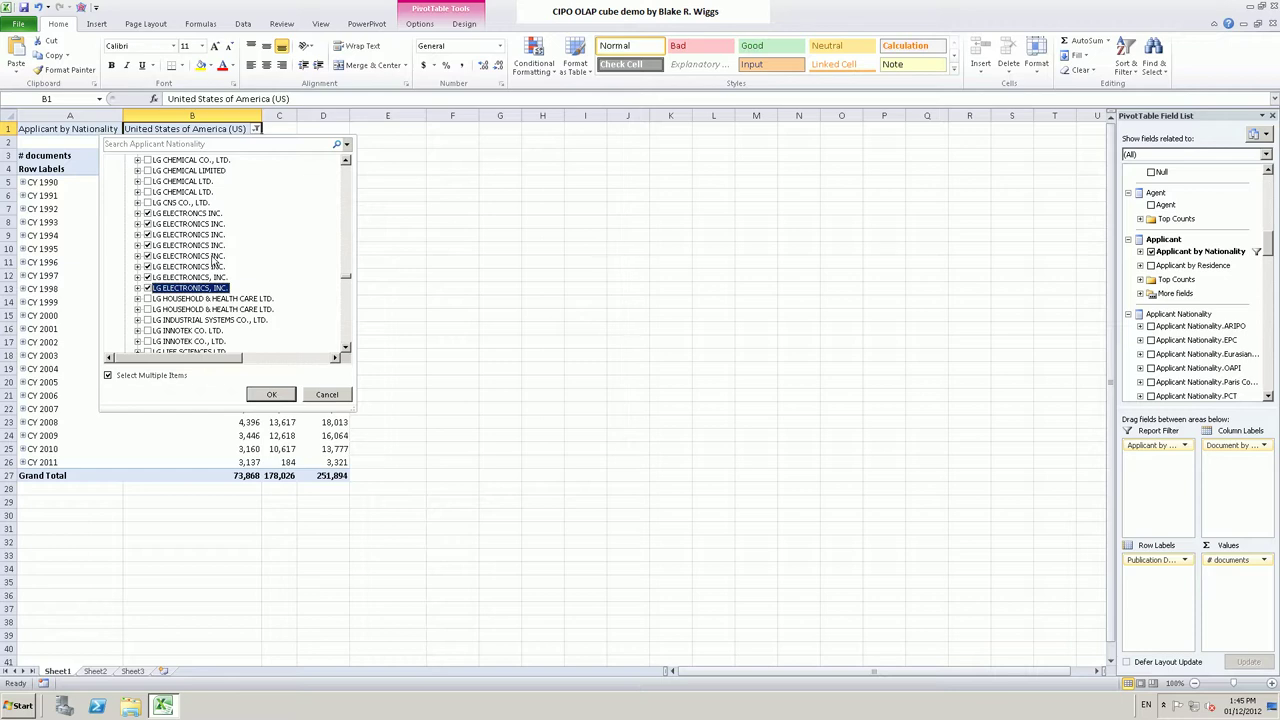
left_click(269, 396)
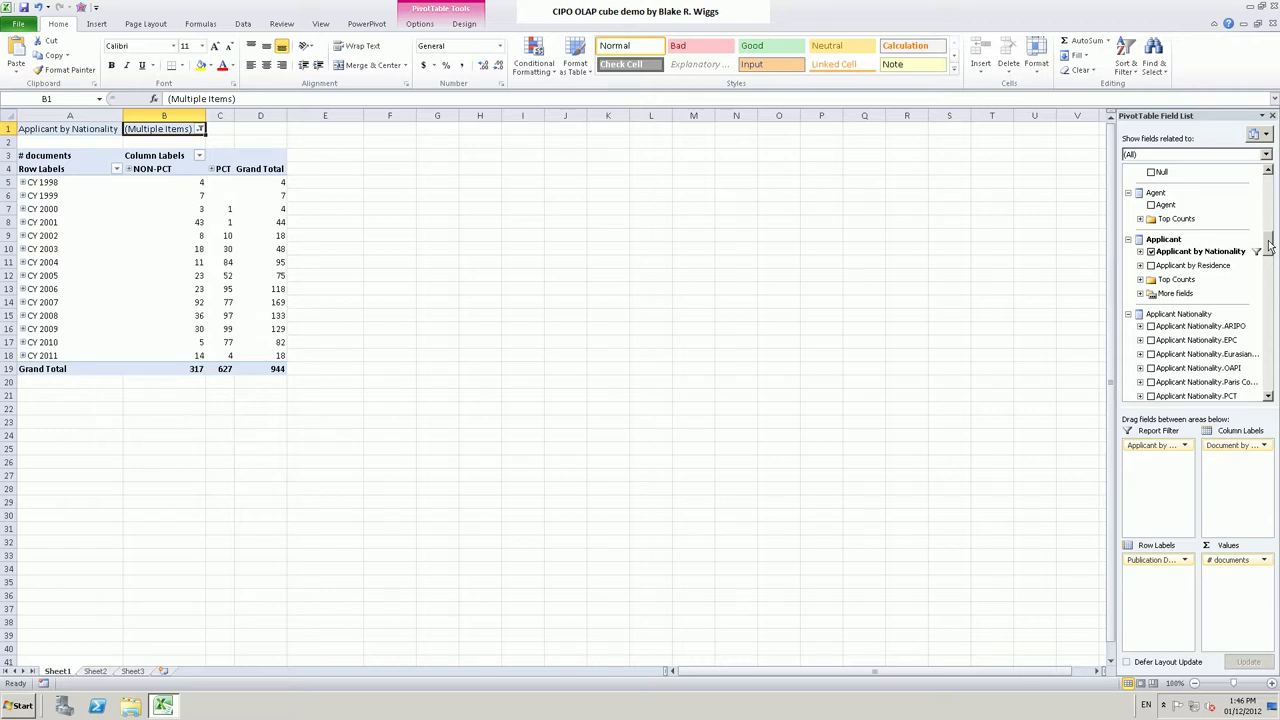
- Replace Document by Type with Document by Kind in the PivotTable's column labels and check the A1: laid-open and C: issued headings
left_click_drag(1270, 245, 1275, 317)
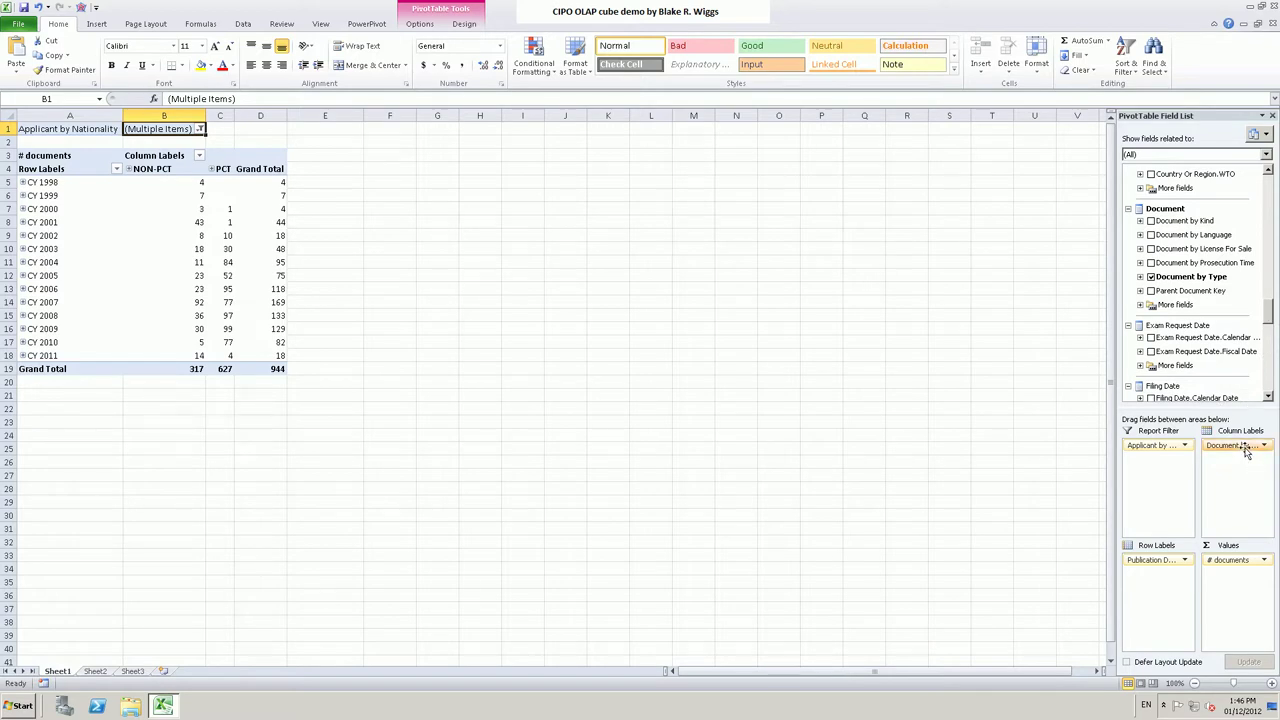
left_click_drag(1245, 452, 1006, 429)
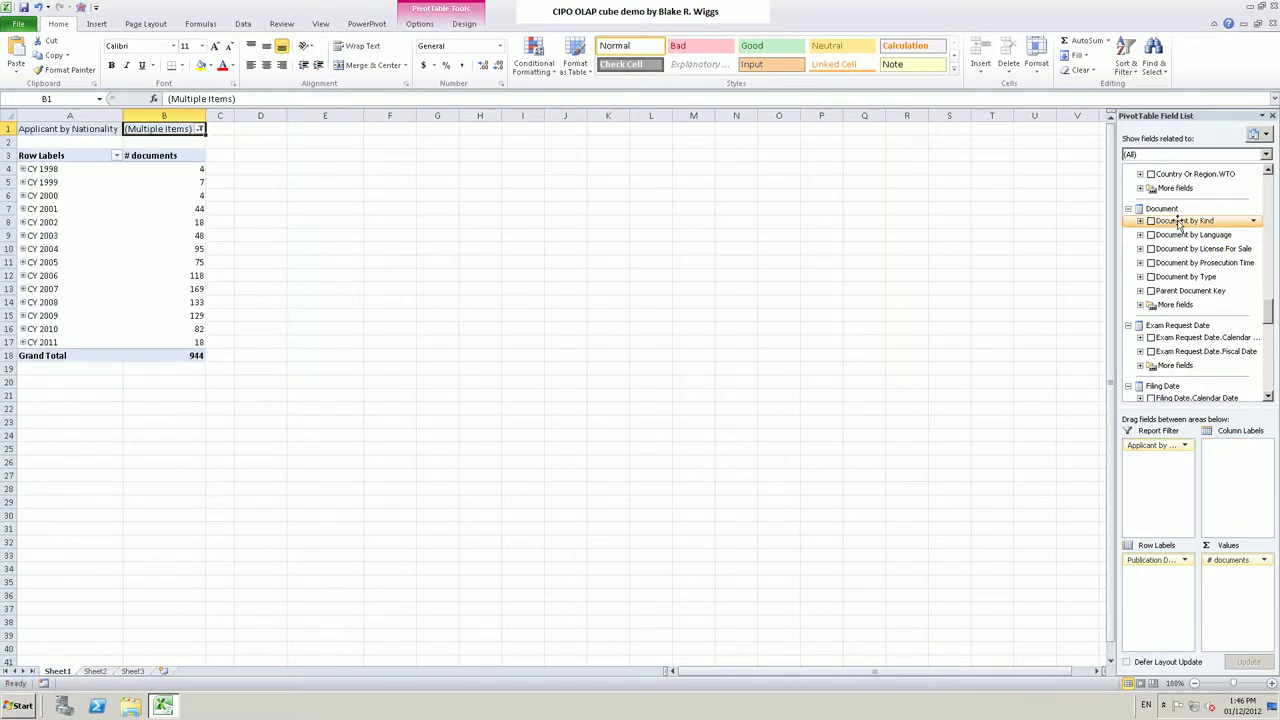
left_click_drag(1180, 222, 1235, 462)
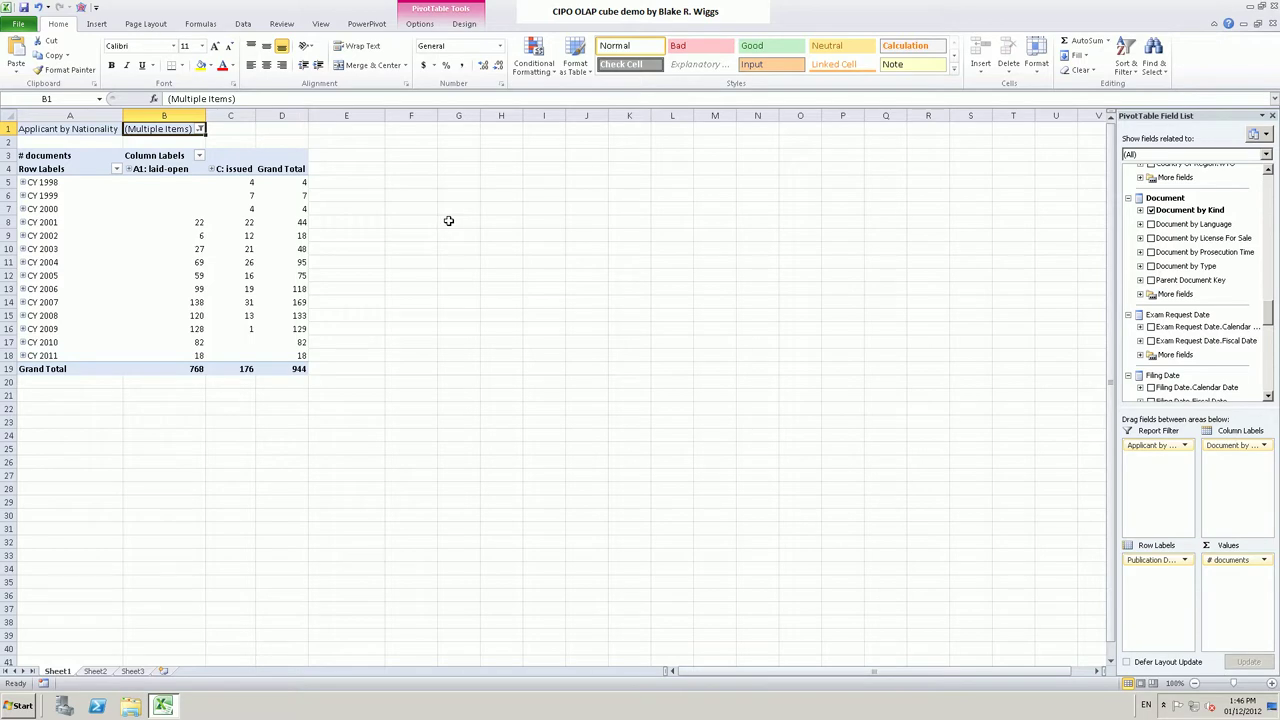
left_click(173, 168)
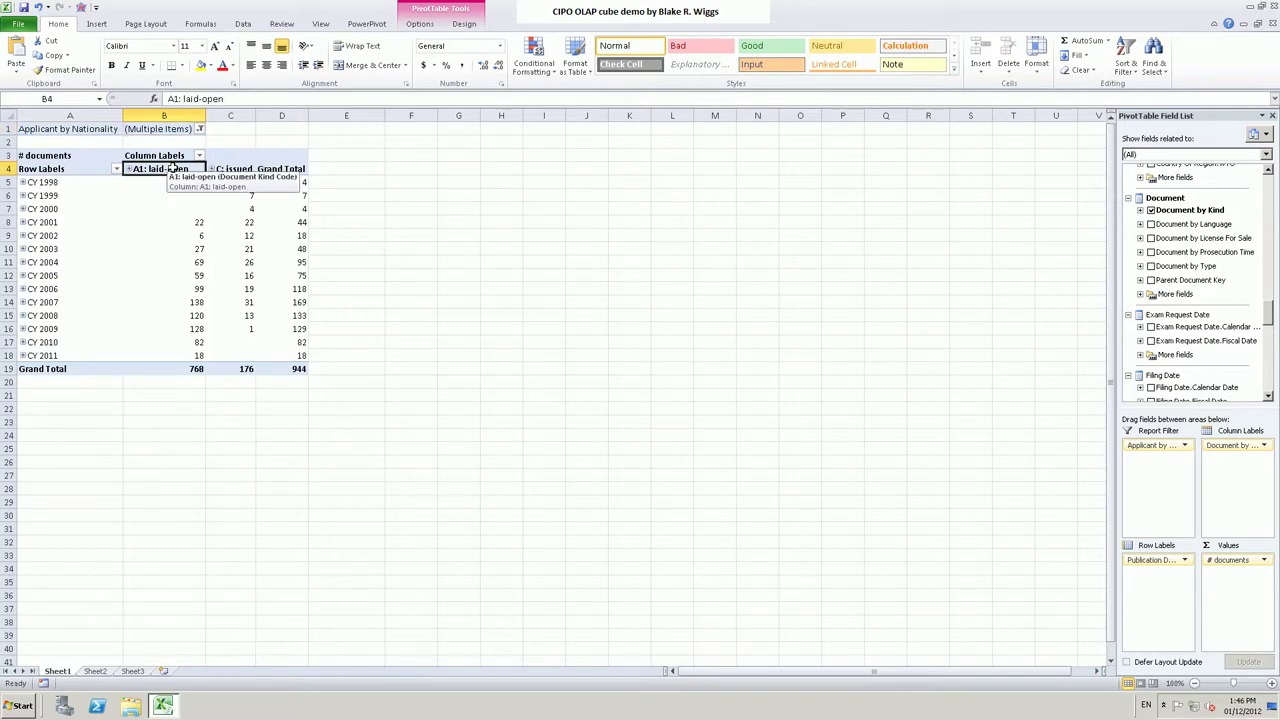
left_click(247, 168)
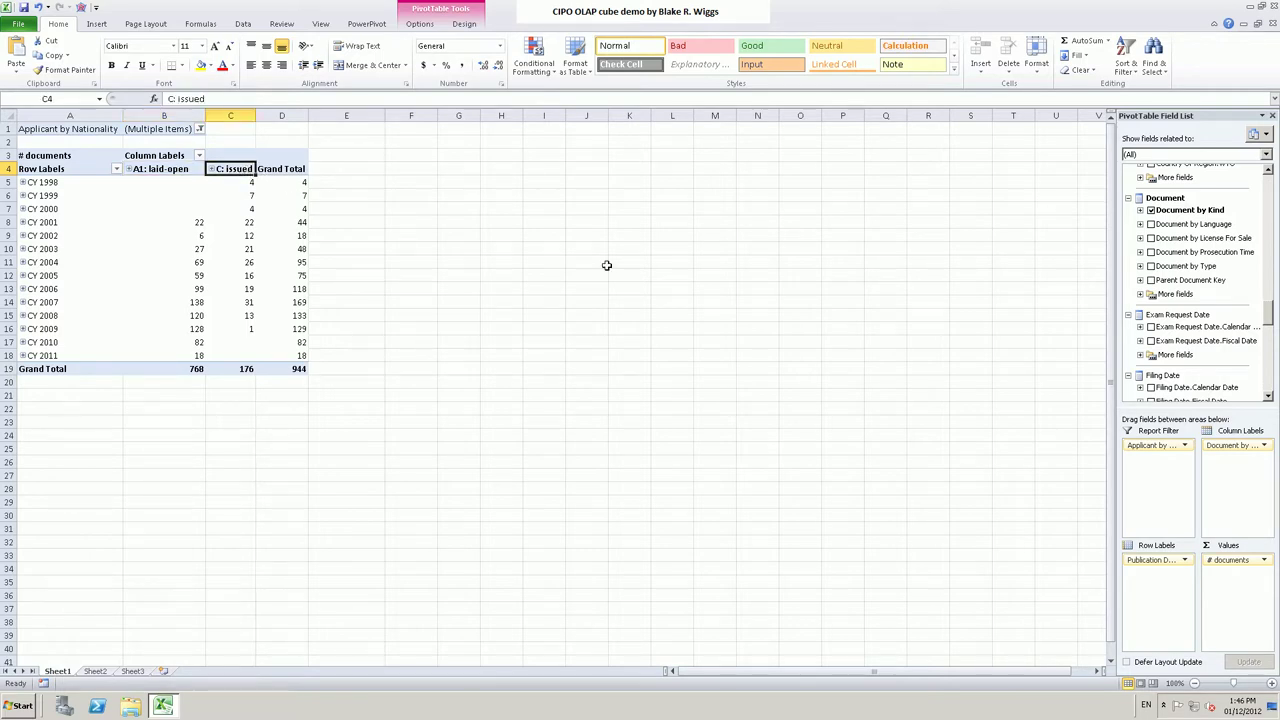
- Expand CY 2005 through Q2 and May to the individual publication dates, and select the 2005-05-24 row
left_click(22, 275)
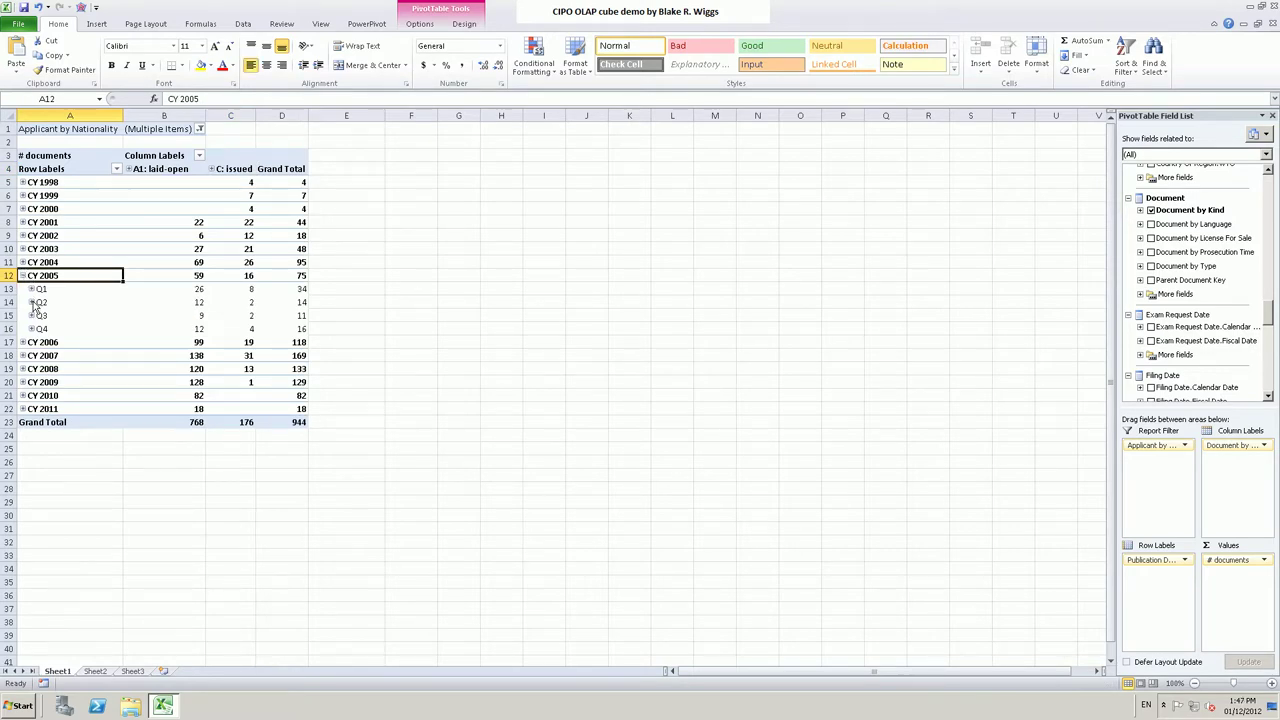
left_click(32, 302)
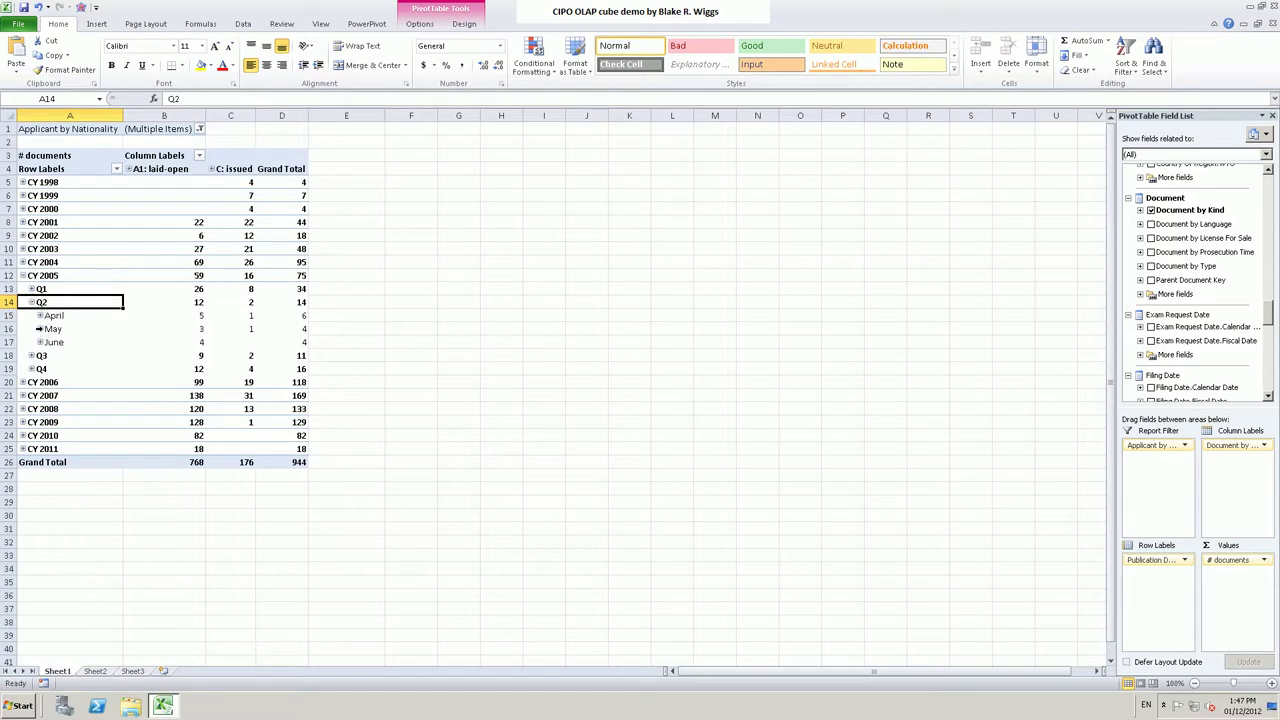
left_click(40, 329)
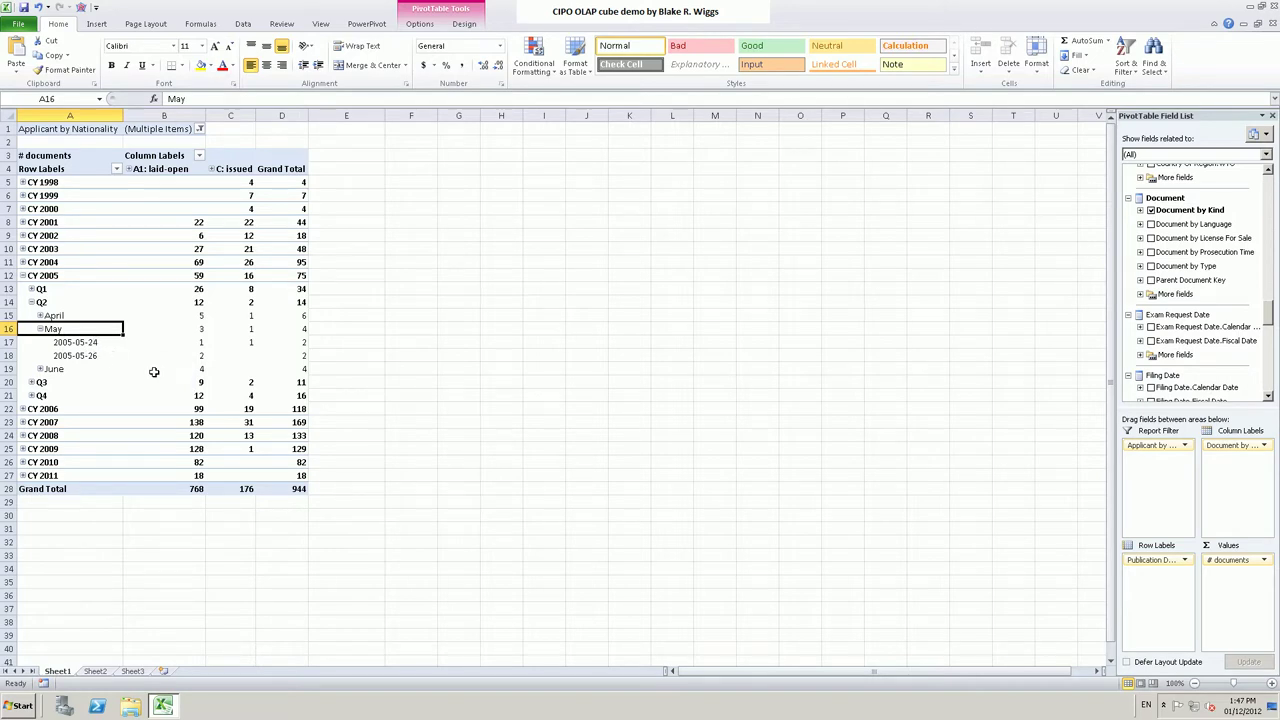
left_click(8, 342)
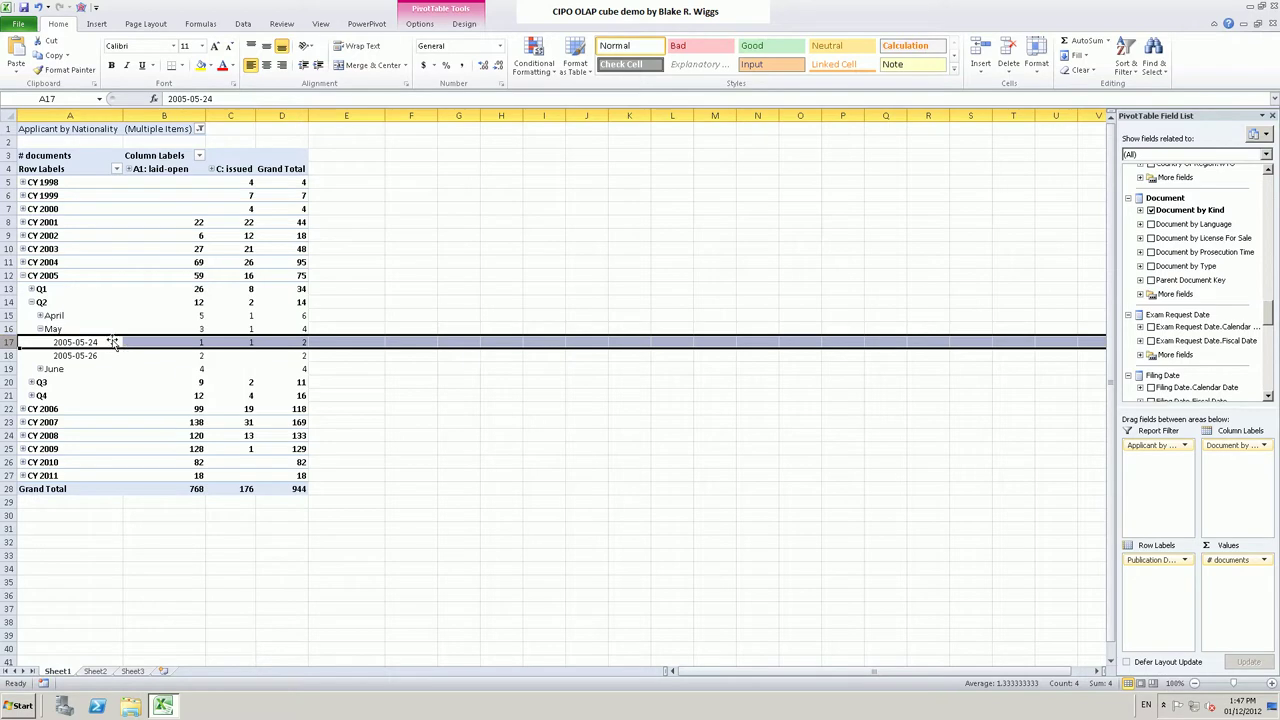
- Expand the C: issued column into individual documents and select the heading of the document counted in the 2005-05-24 row
left_click(212, 170)
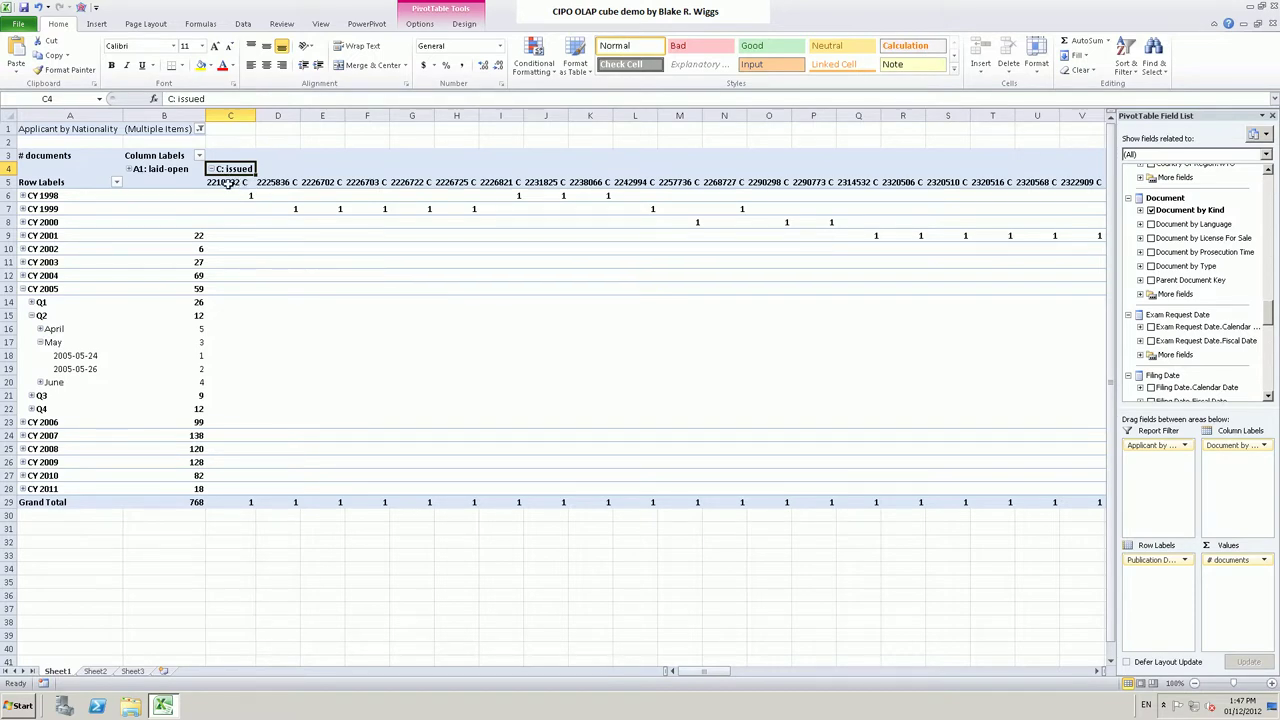
mouse_move(226, 184)
mouse_move(365, 185)
left_click(6, 355)
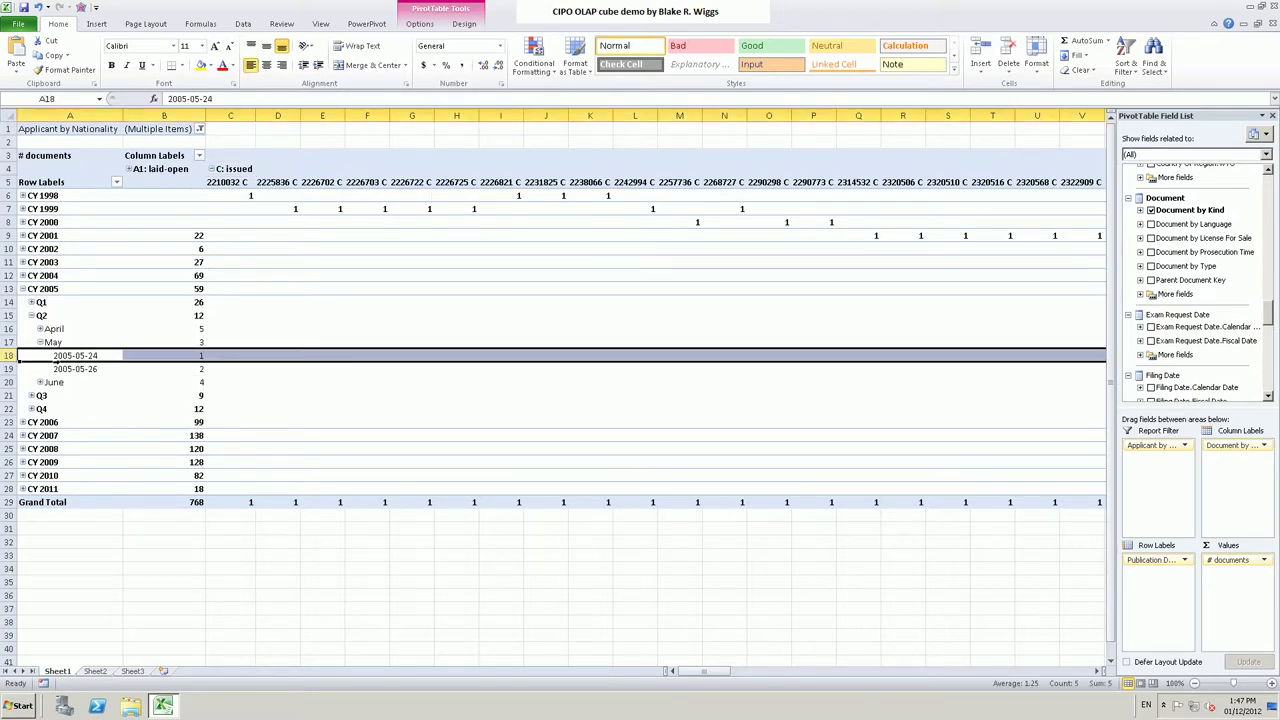
left_click(1099, 671)
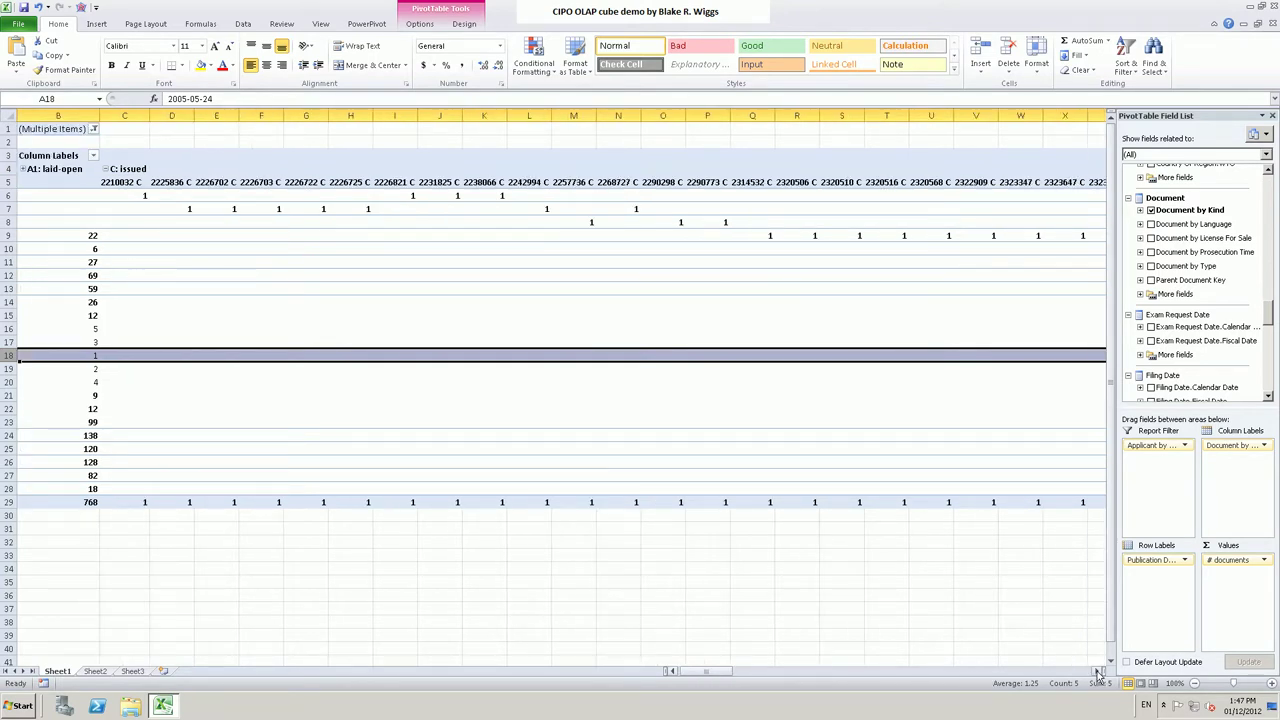
left_click_drag(1099, 671, 1081, 672)
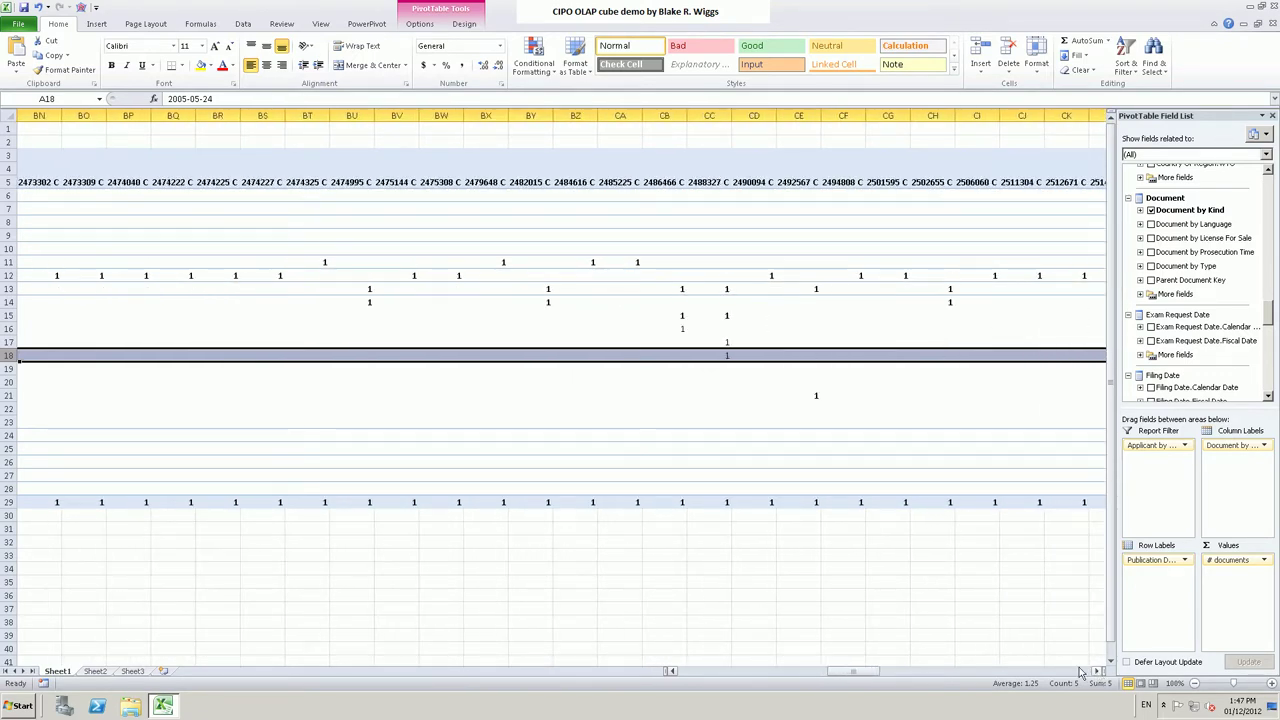
left_click(711, 184)
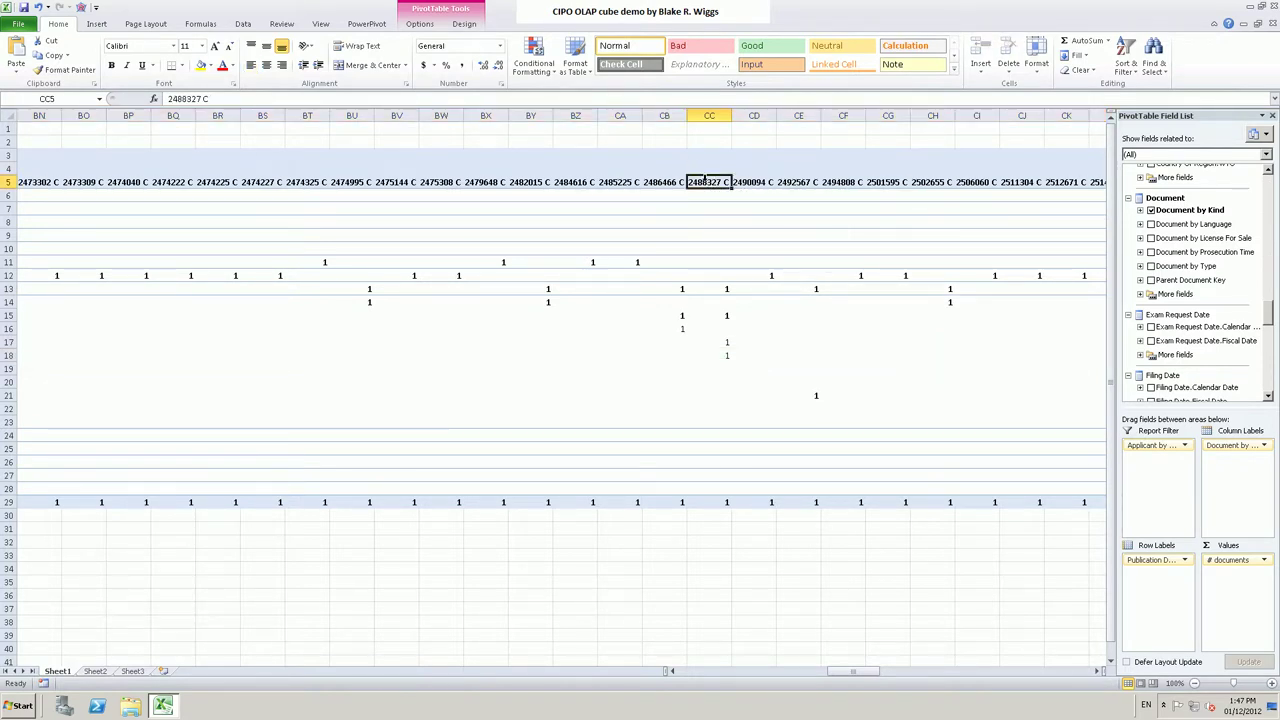
- Look up document 2488327 C's summary at CIPO, review its patent details down to the dates, and minimize the browser window
right_click(705, 182)
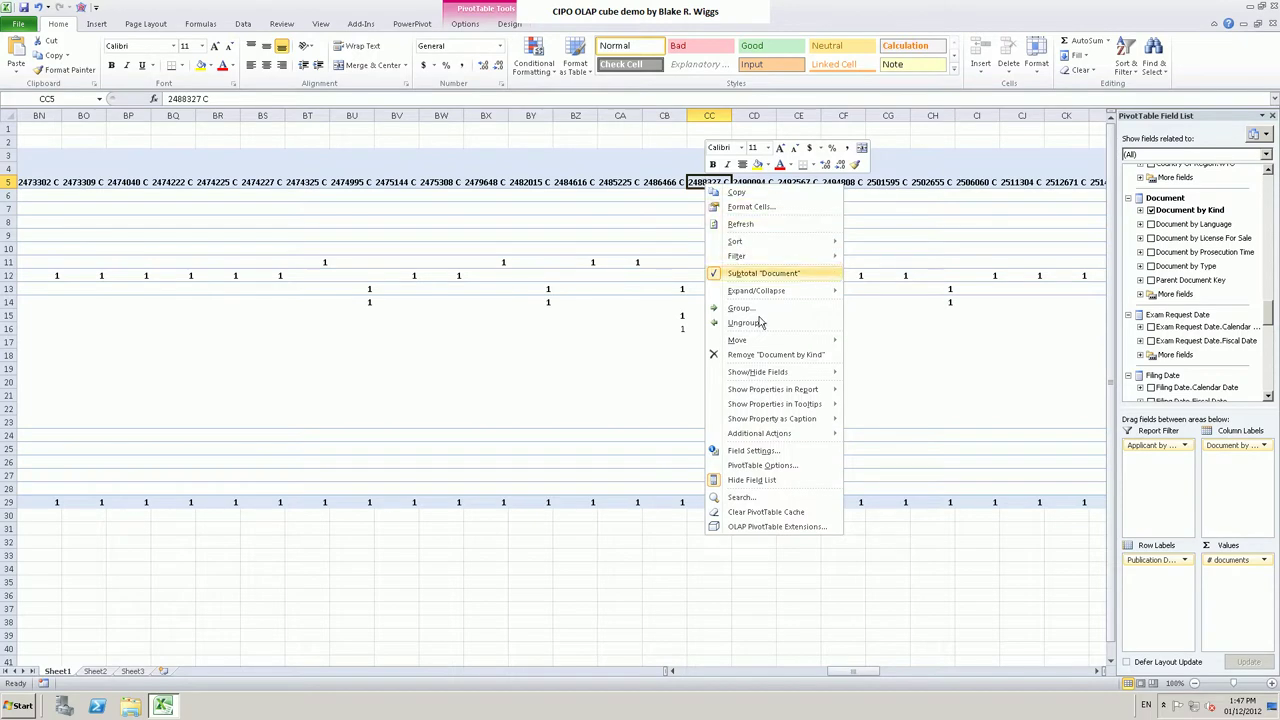
mouse_move(765, 437)
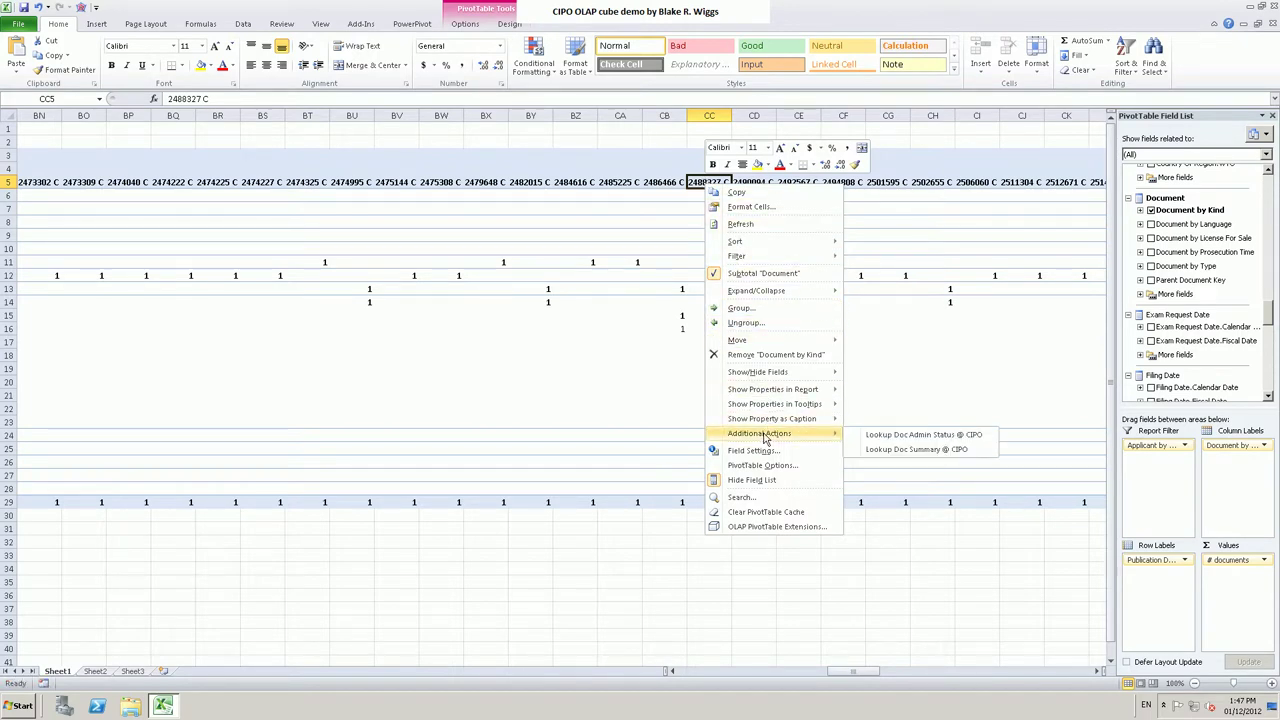
left_click(886, 452)
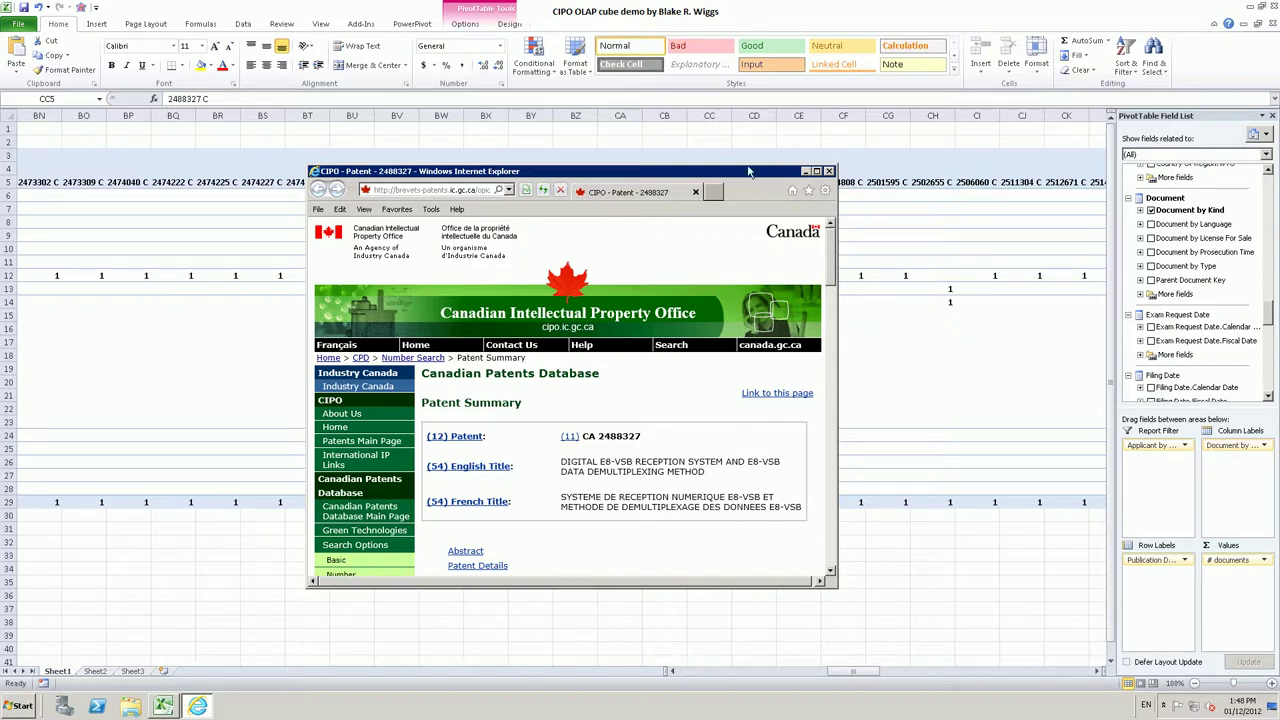
left_click_drag(746, 172, 746, 214)
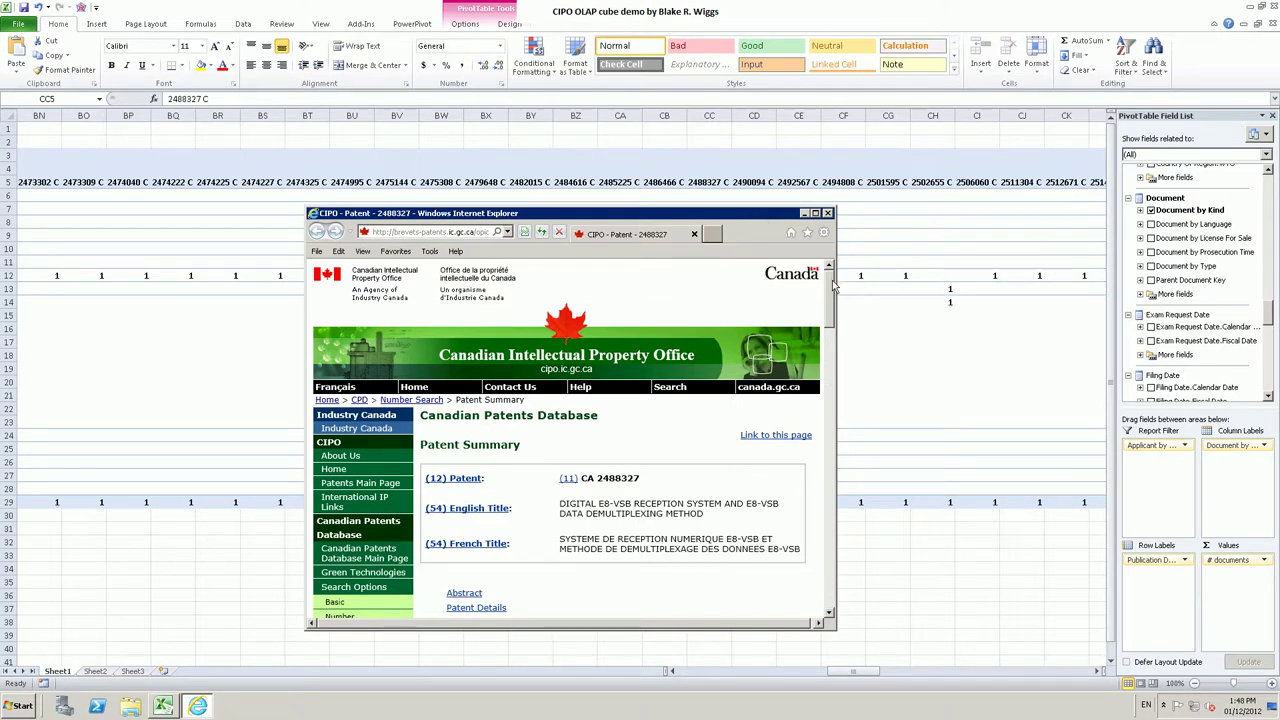
left_click_drag(833, 287, 834, 452)
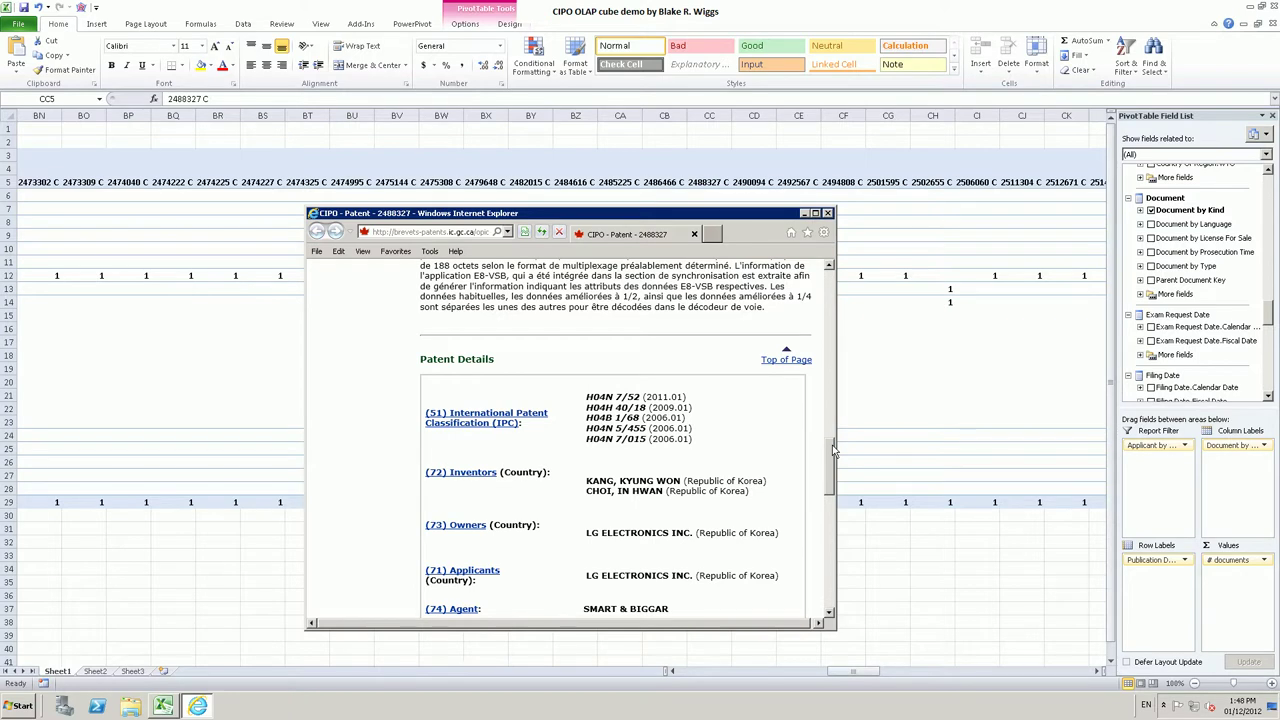
scroll(834, 451, "down", 1)
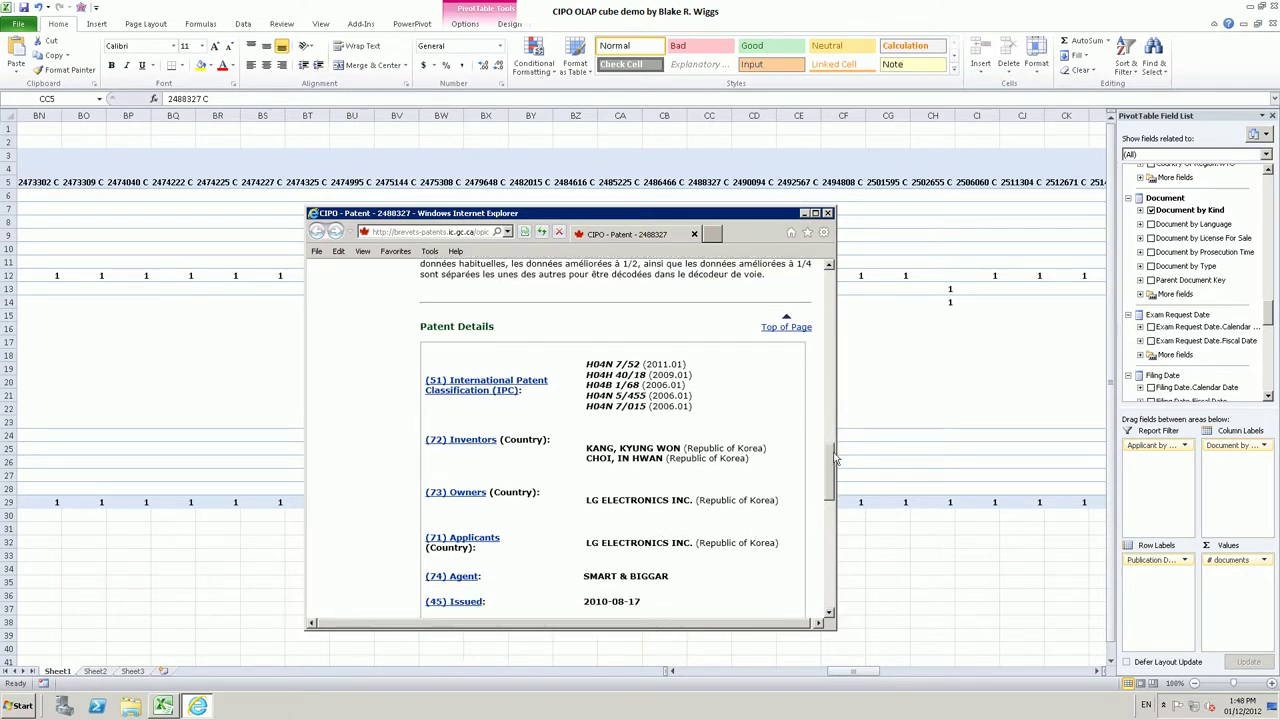
left_click_drag(834, 462, 830, 474)
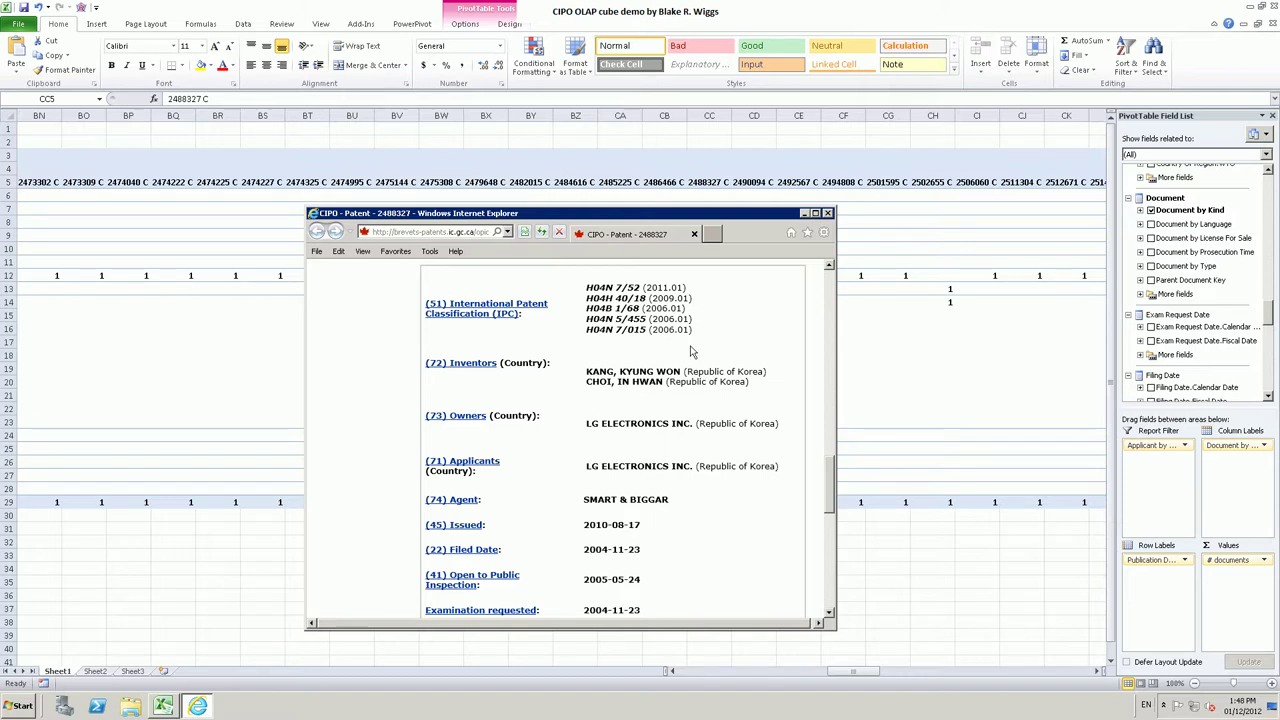
left_click(801, 213)
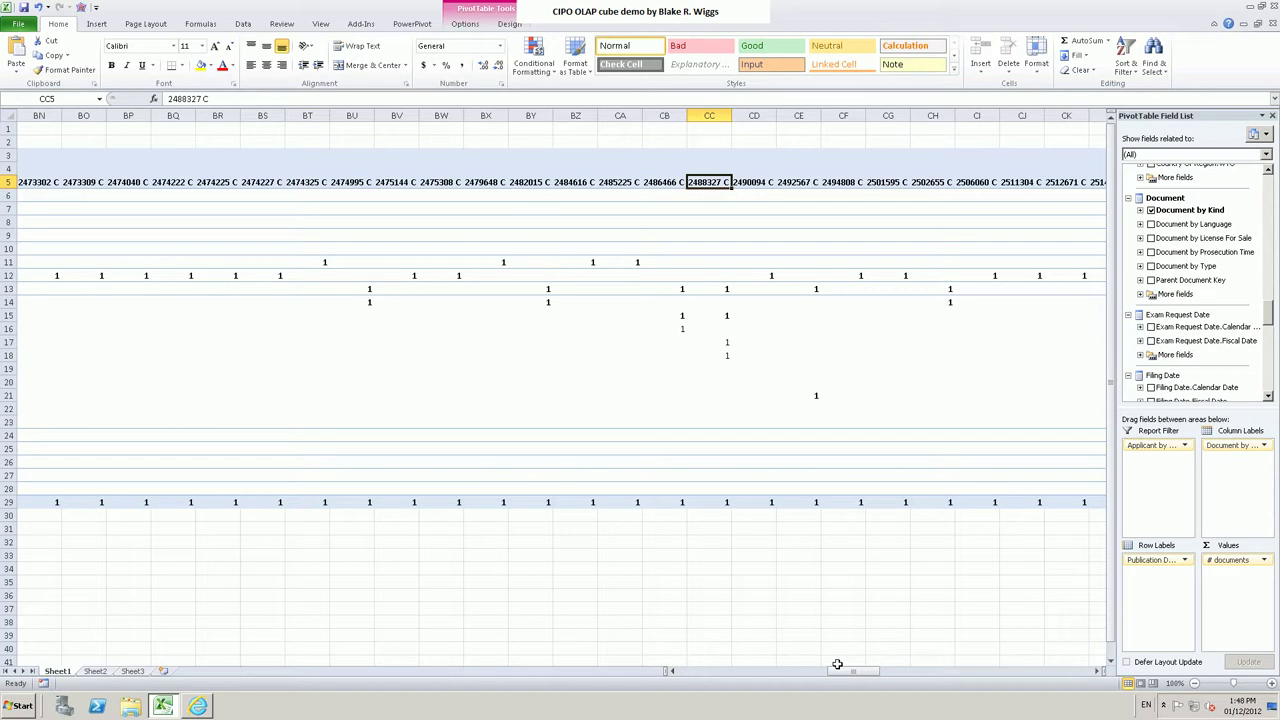
- Compare the 2005-05-24 row with the patent page's Open to Public Inspection date, close the browser and return to the PivotTable's first columns
left_click_drag(846, 671, 688, 680)
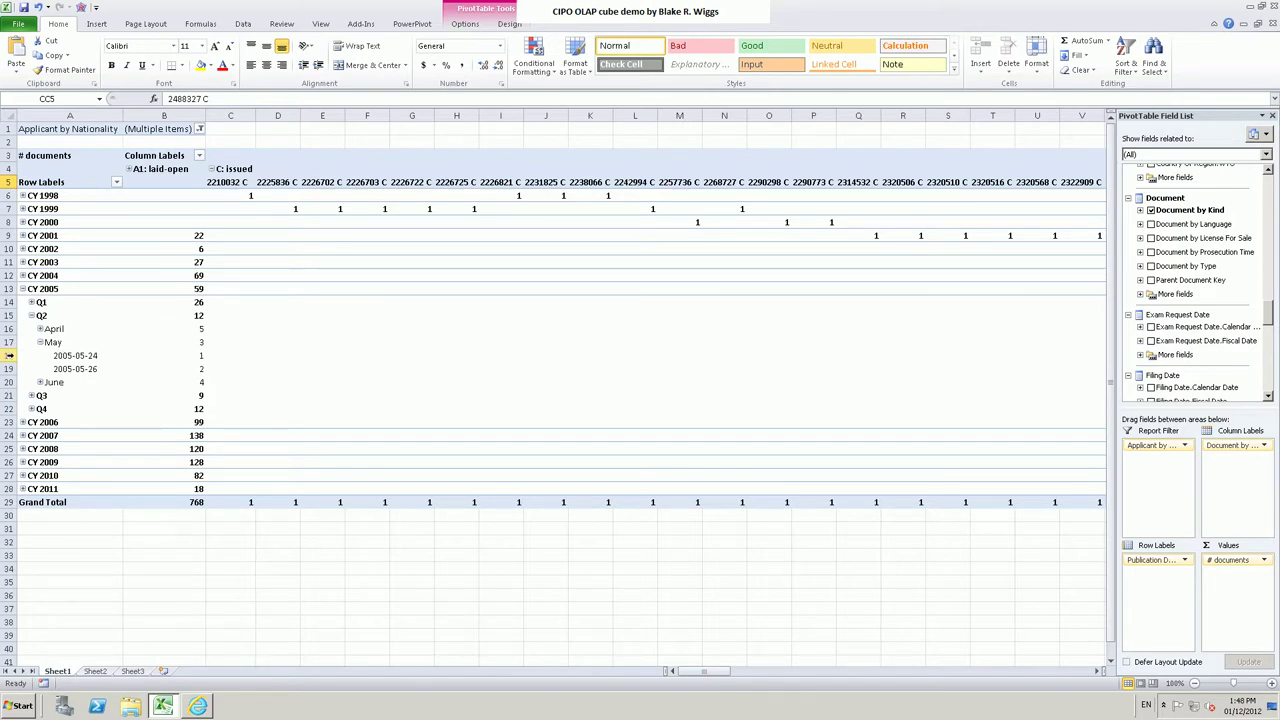
left_click(8, 355)
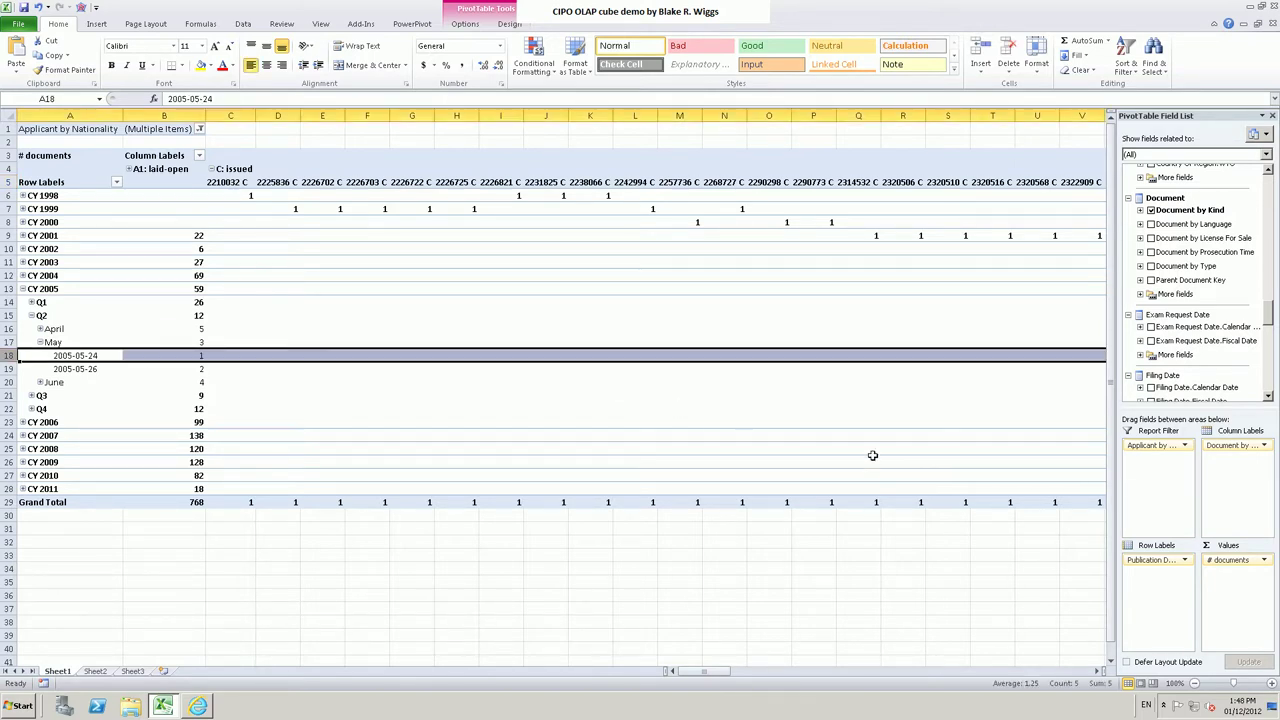
left_click_drag(710, 671, 812, 678)
left_click(198, 706)
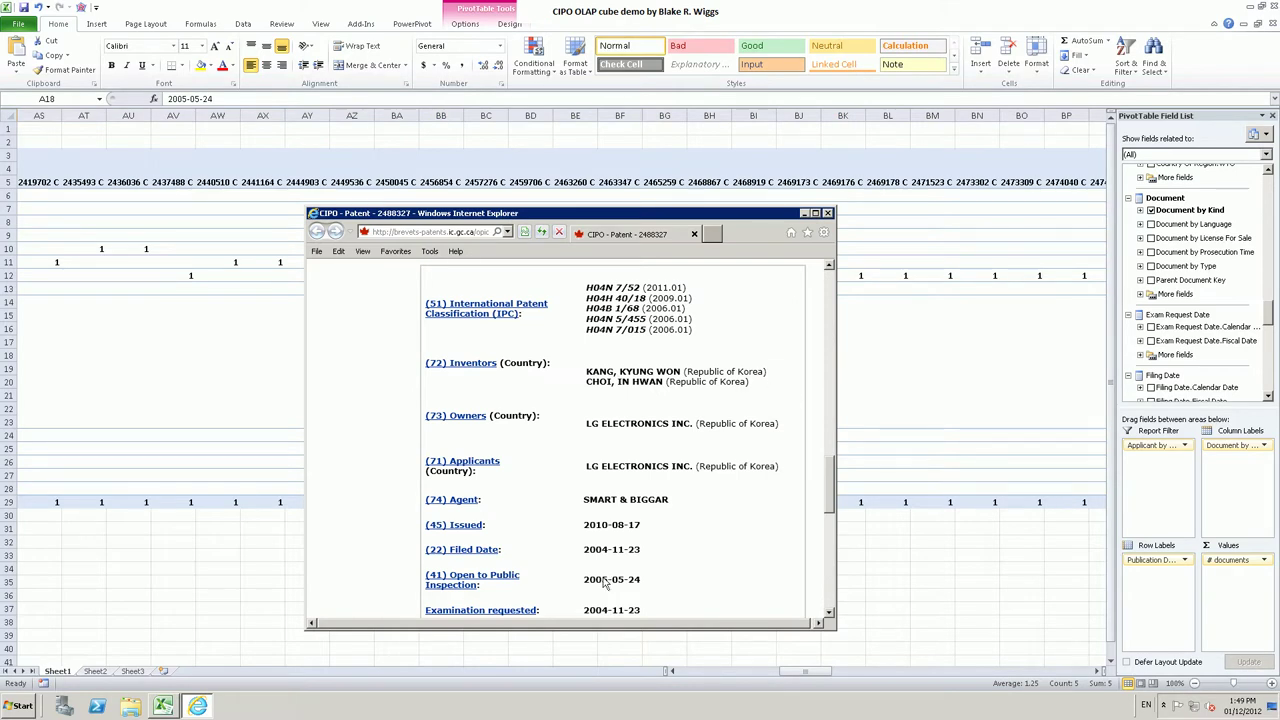
left_click_drag(628, 584, 583, 584)
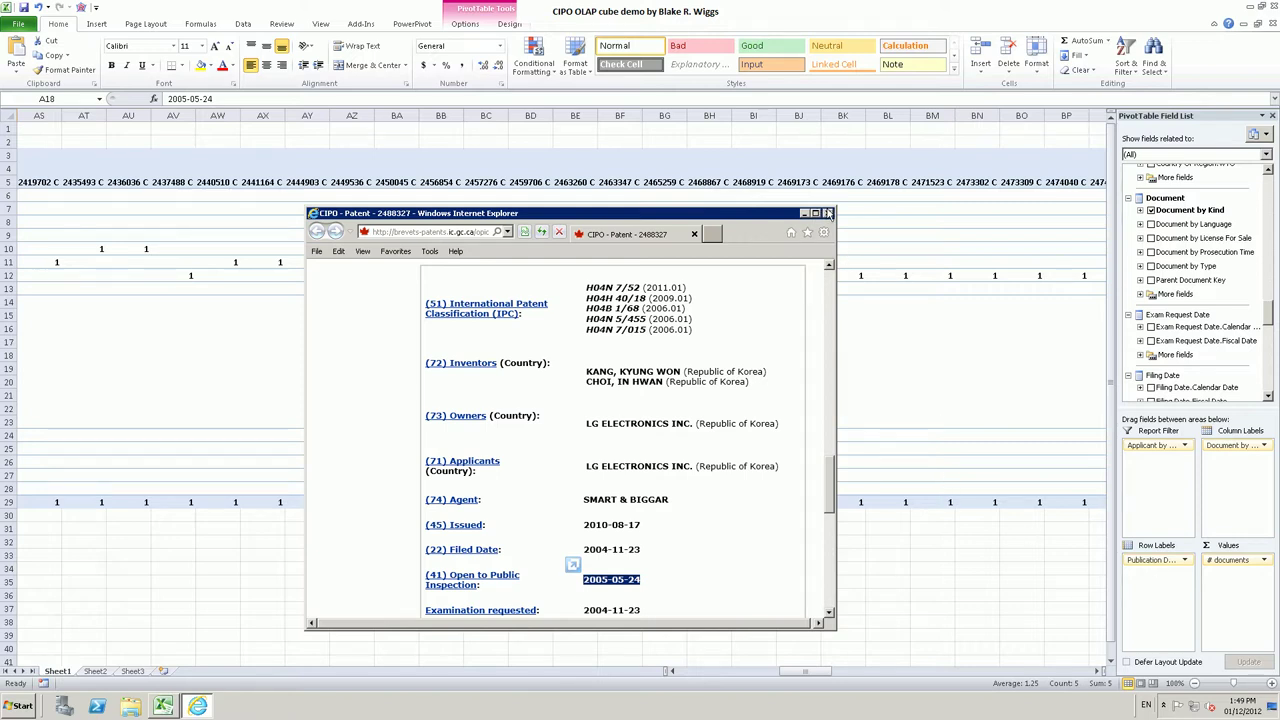
left_click(828, 213)
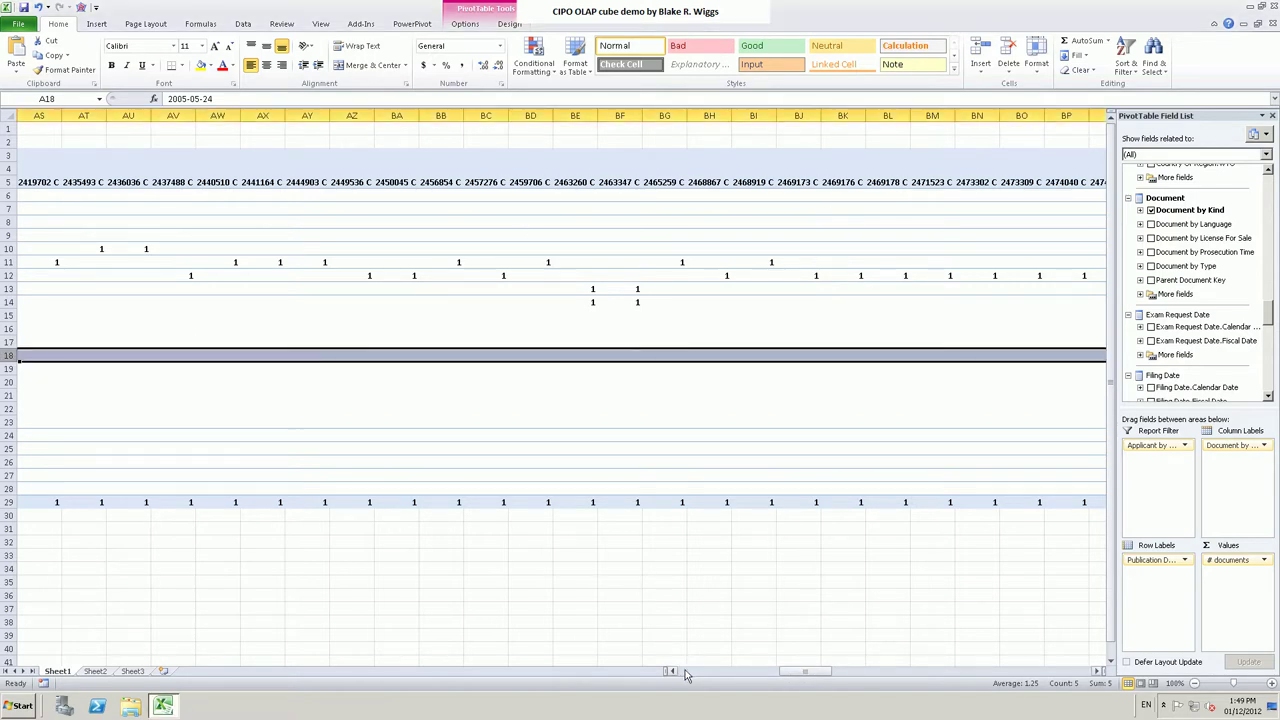
left_click_drag(797, 677, 669, 674)
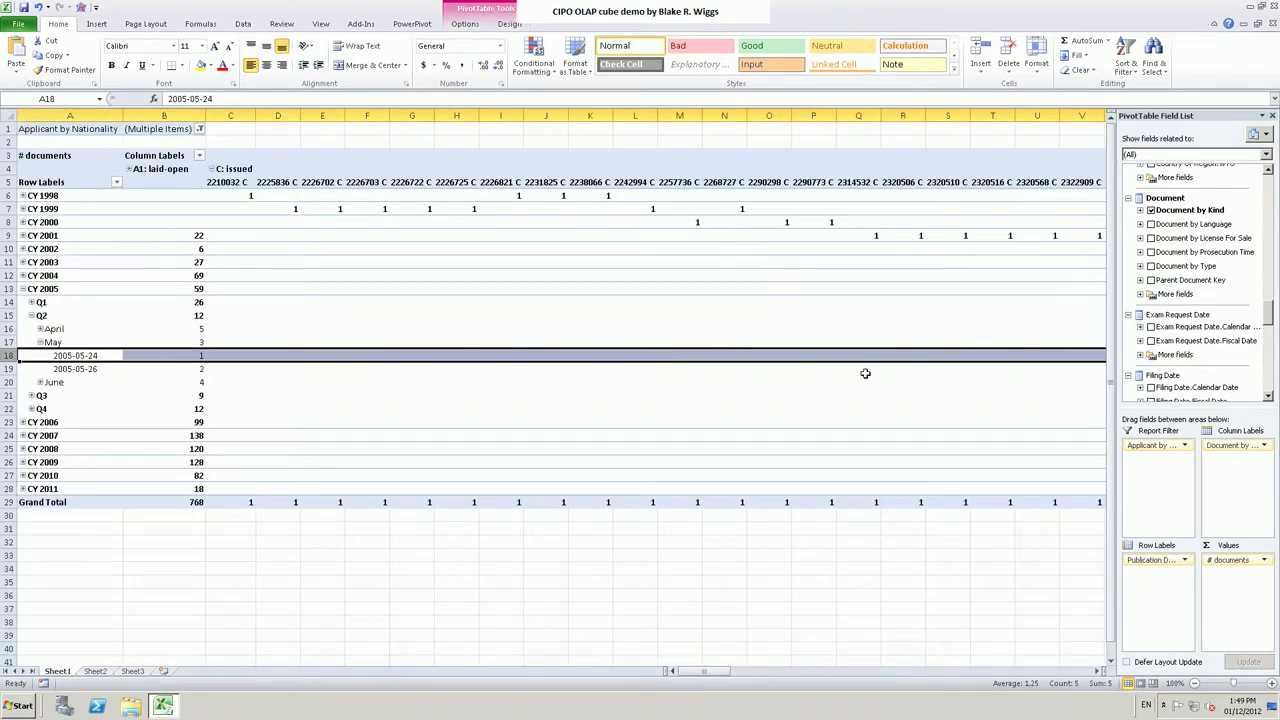
- Collapse C: issued and CY 2005, and remove the publication date, applicant and document kind fields, leaving only # documents in the PivotTable
left_click(211, 169)
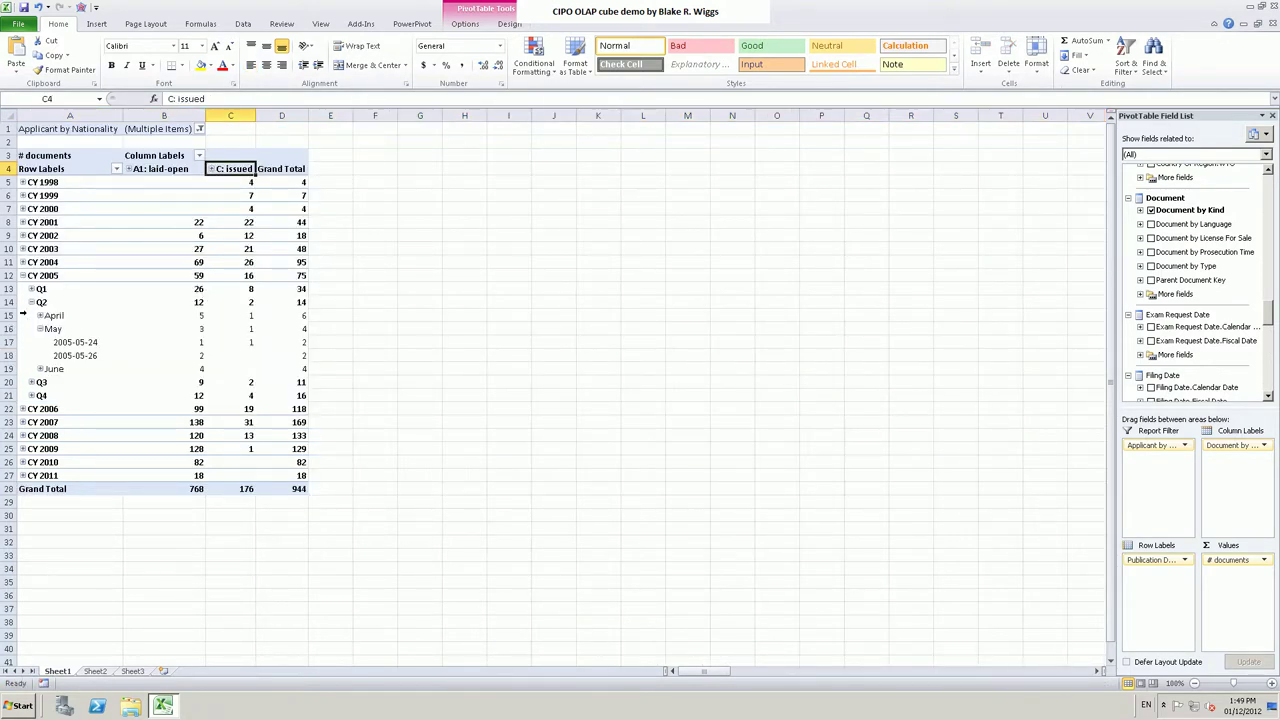
left_click(21, 275)
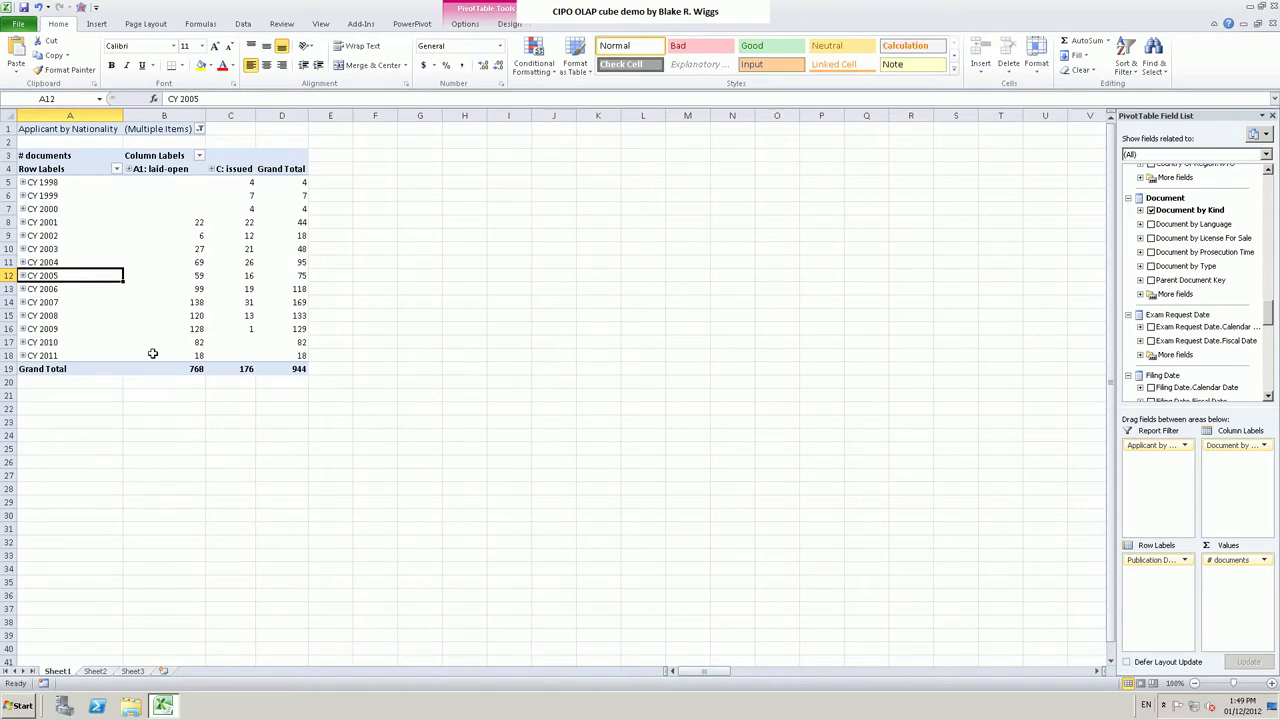
mouse_move(153, 354)
left_click_drag(1160, 562, 1071, 563)
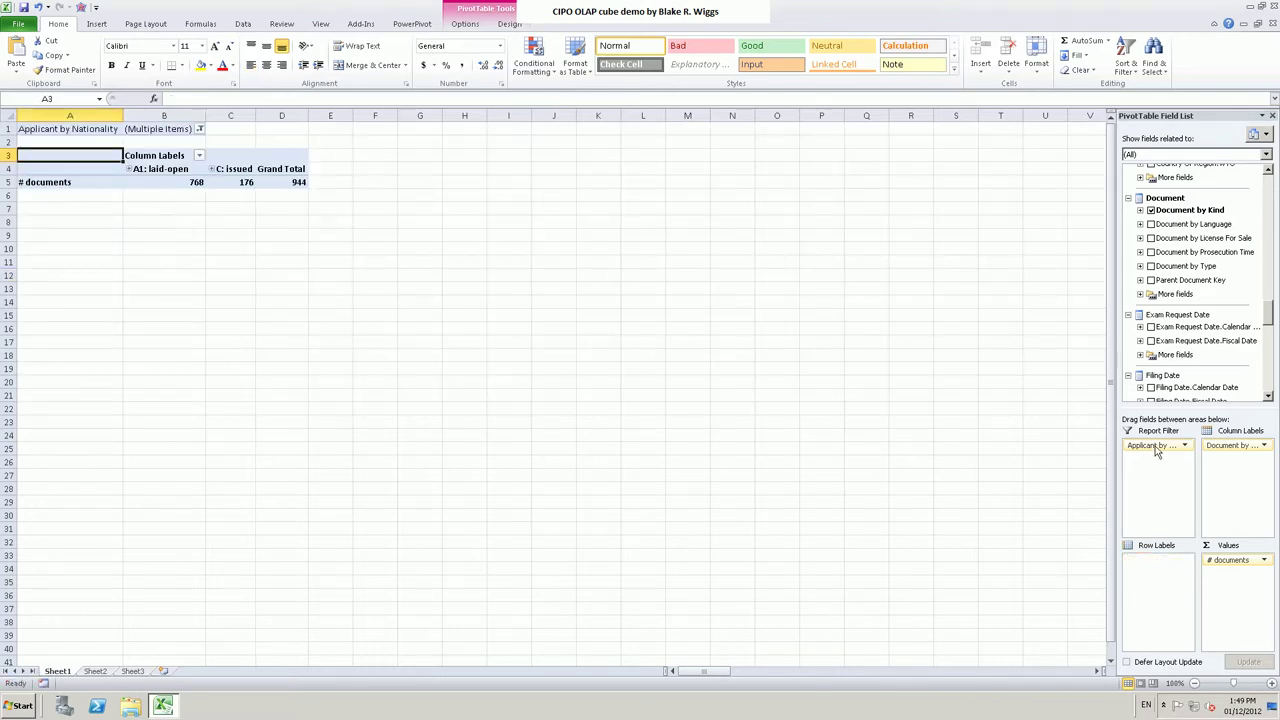
left_click_drag(1137, 446, 1030, 452)
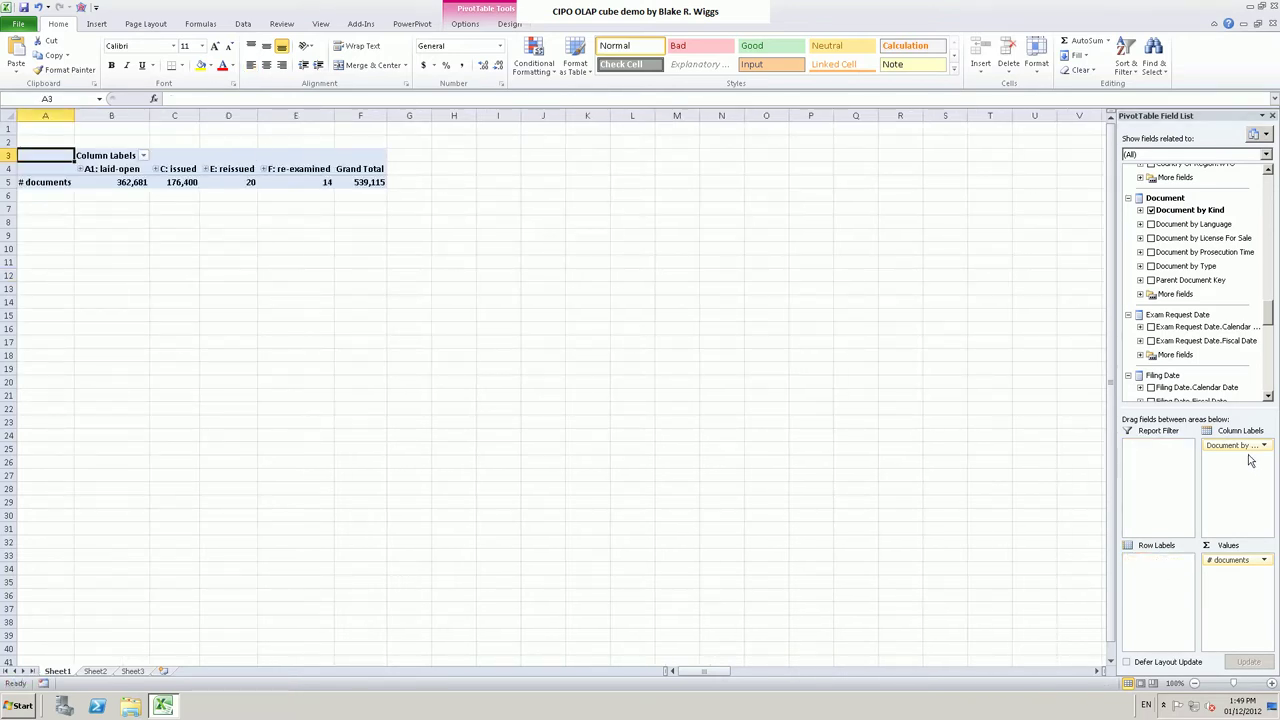
left_click_drag(1219, 452, 1060, 455)
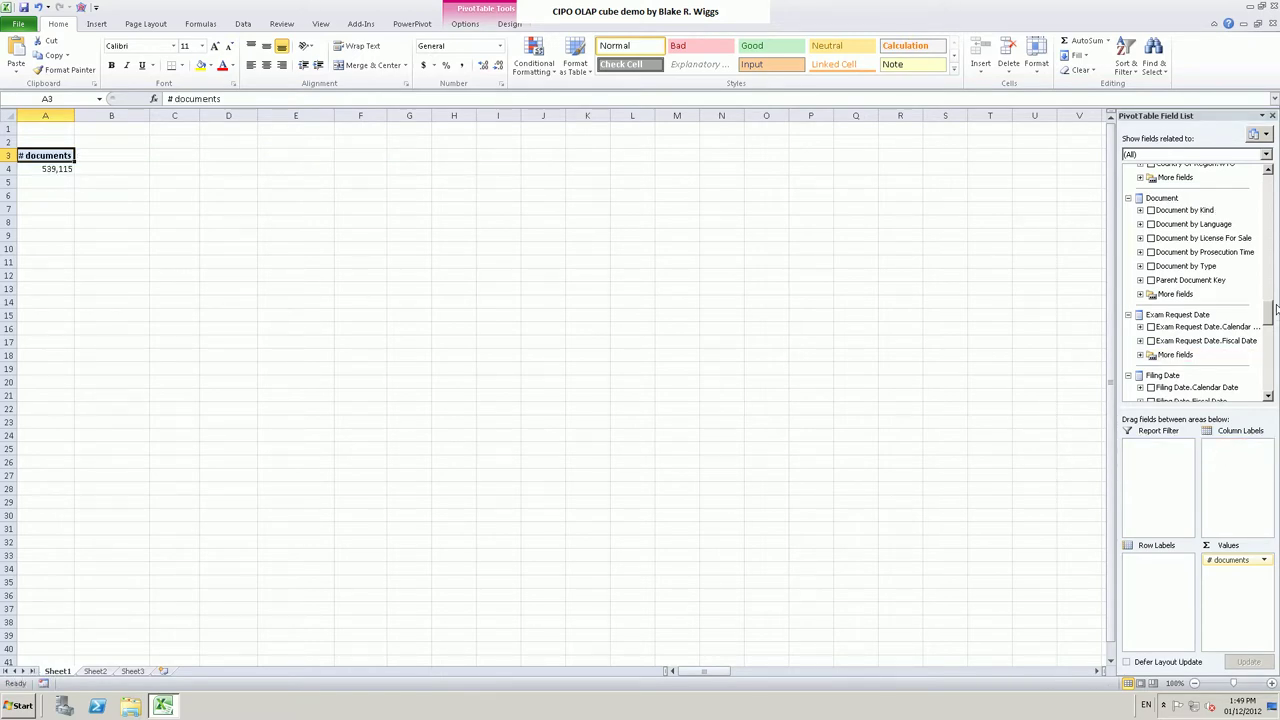
- Add Applicant by Nationality as row labels and extend its filter to include all countries
left_click_drag(1268, 313, 1274, 238)
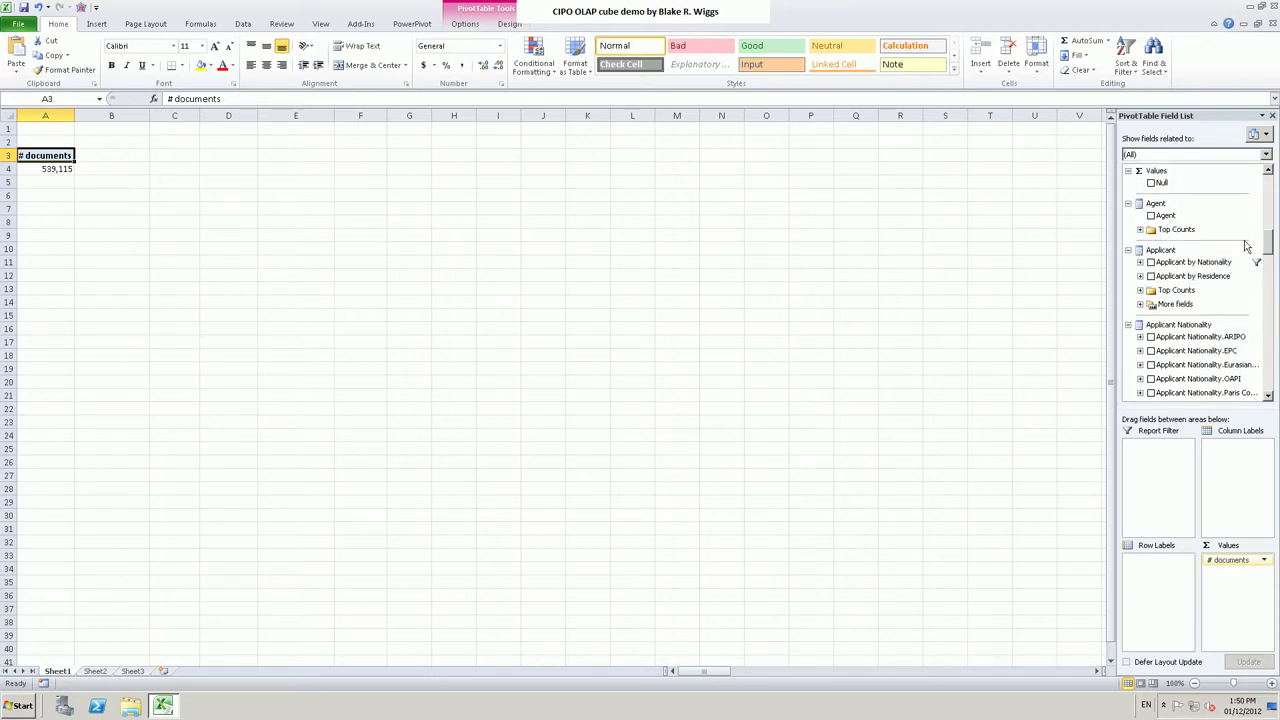
left_click(1151, 263)
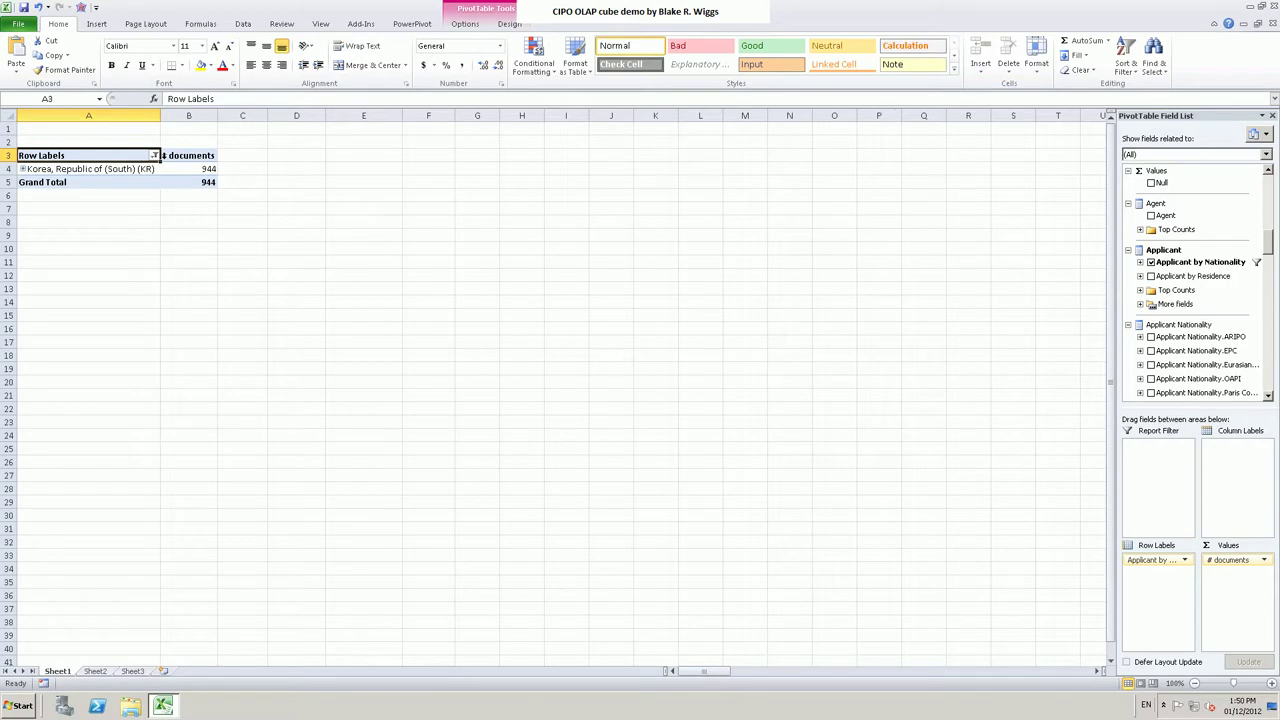
left_click(154, 156)
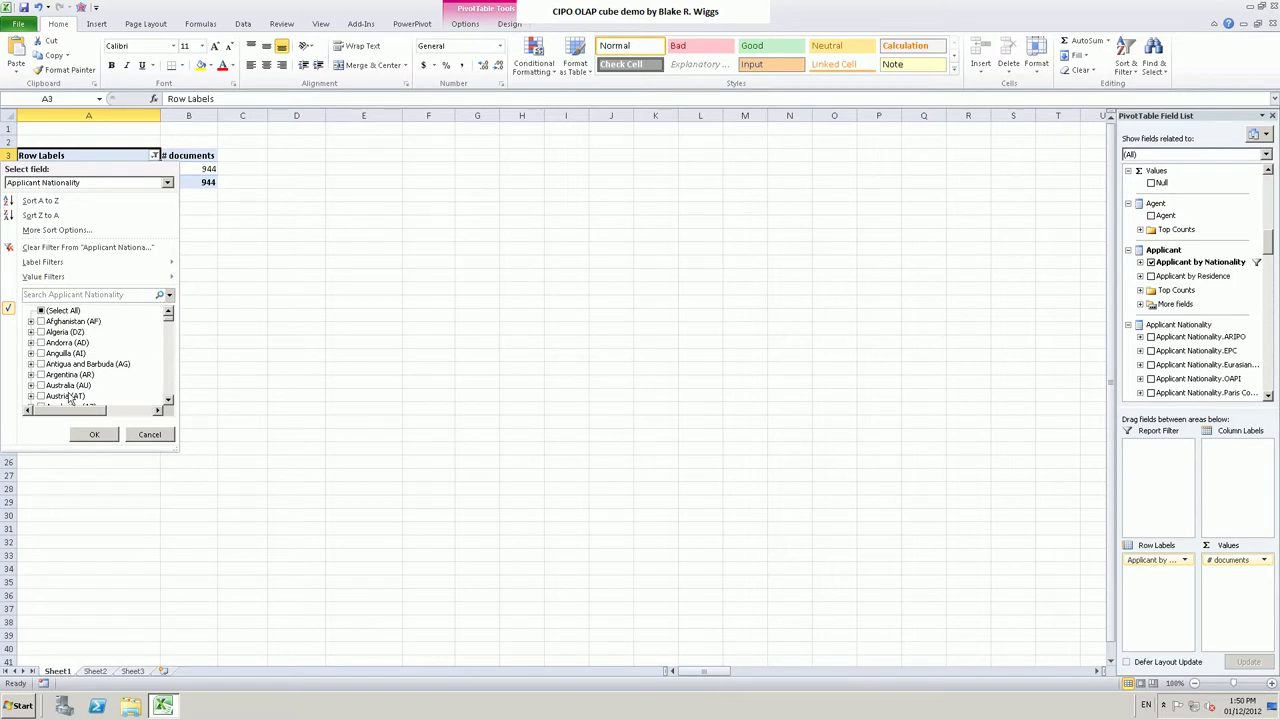
left_click(41, 311)
left_click(94, 434)
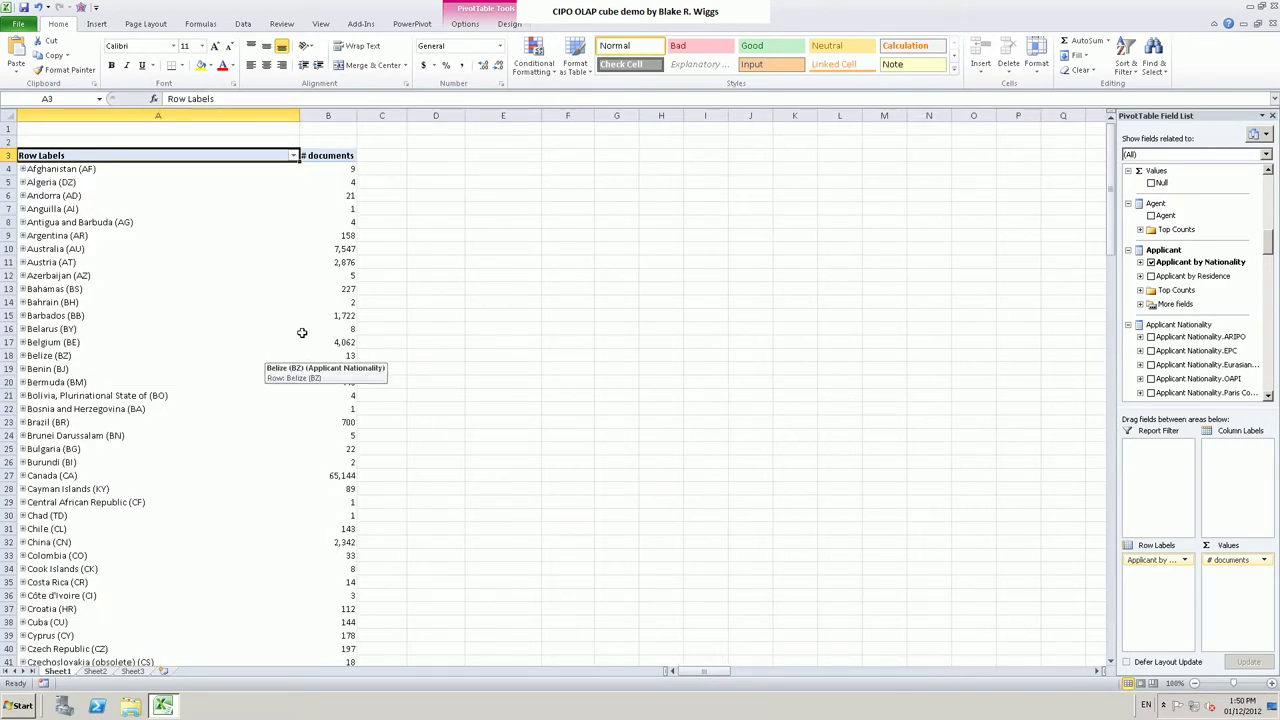
- Sort the applicant countries by # documents from largest to smallest
left_click(345, 263)
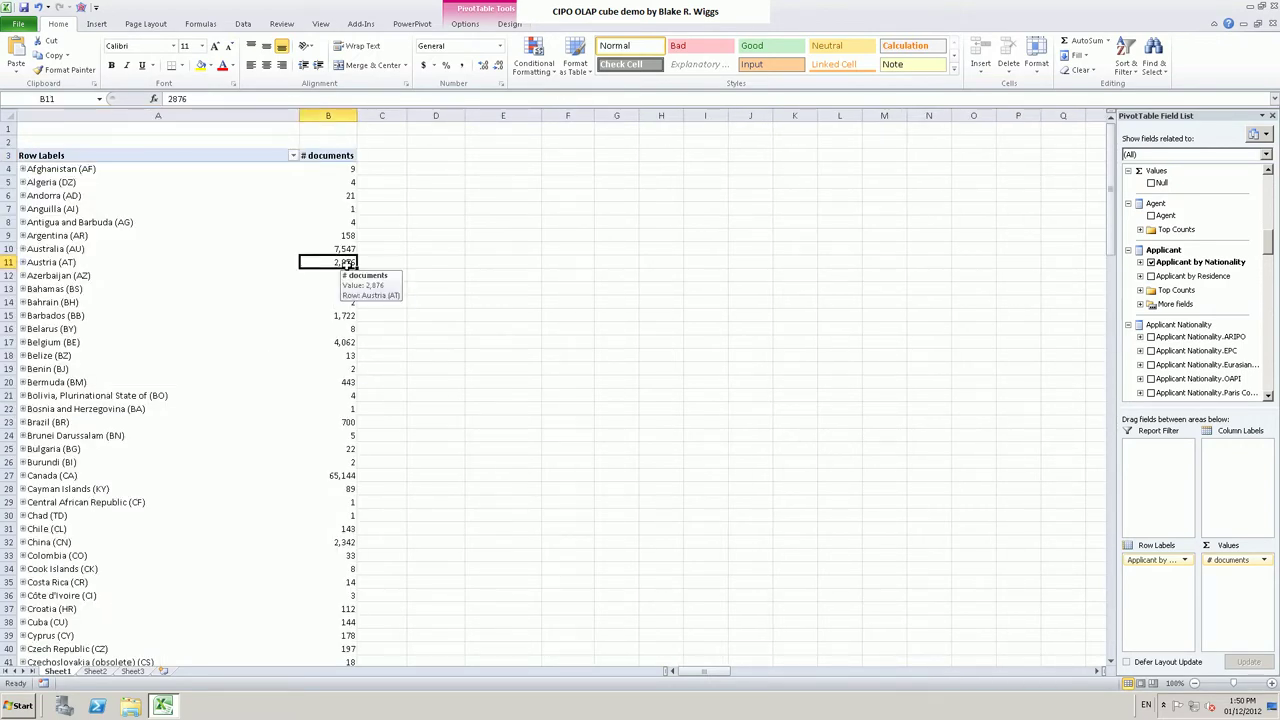
right_click(345, 263)
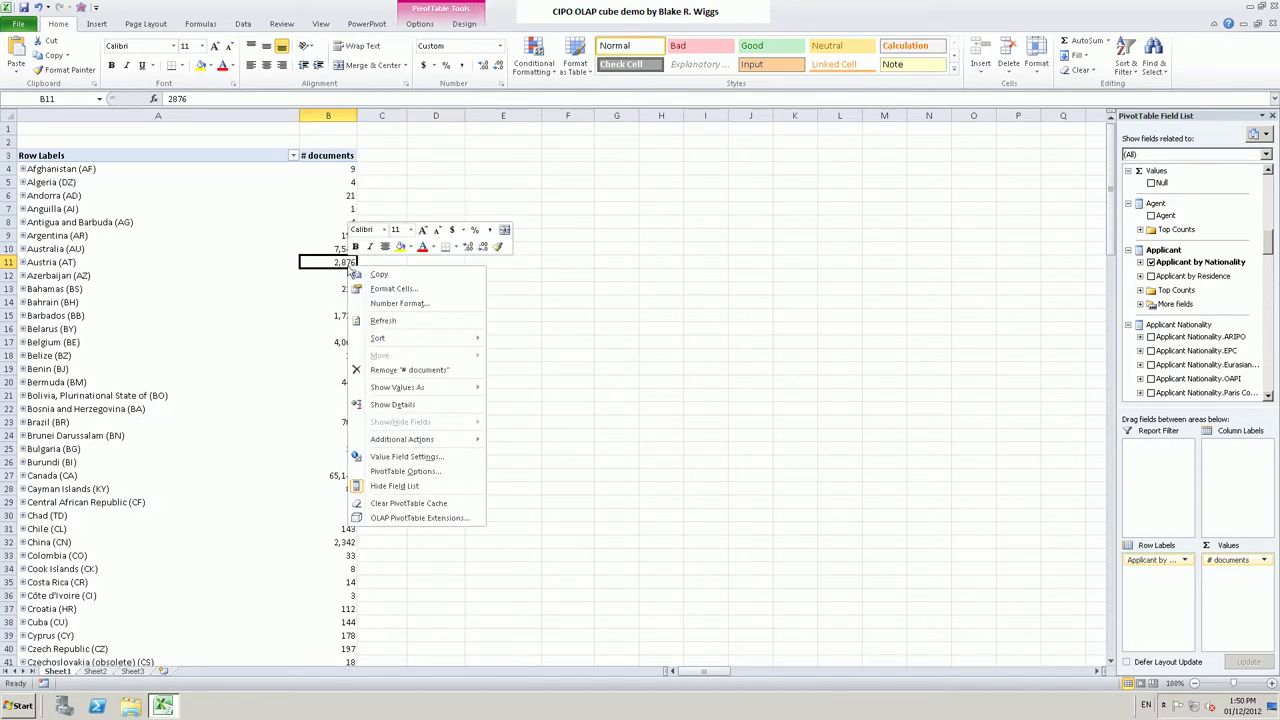
mouse_move(400, 338)
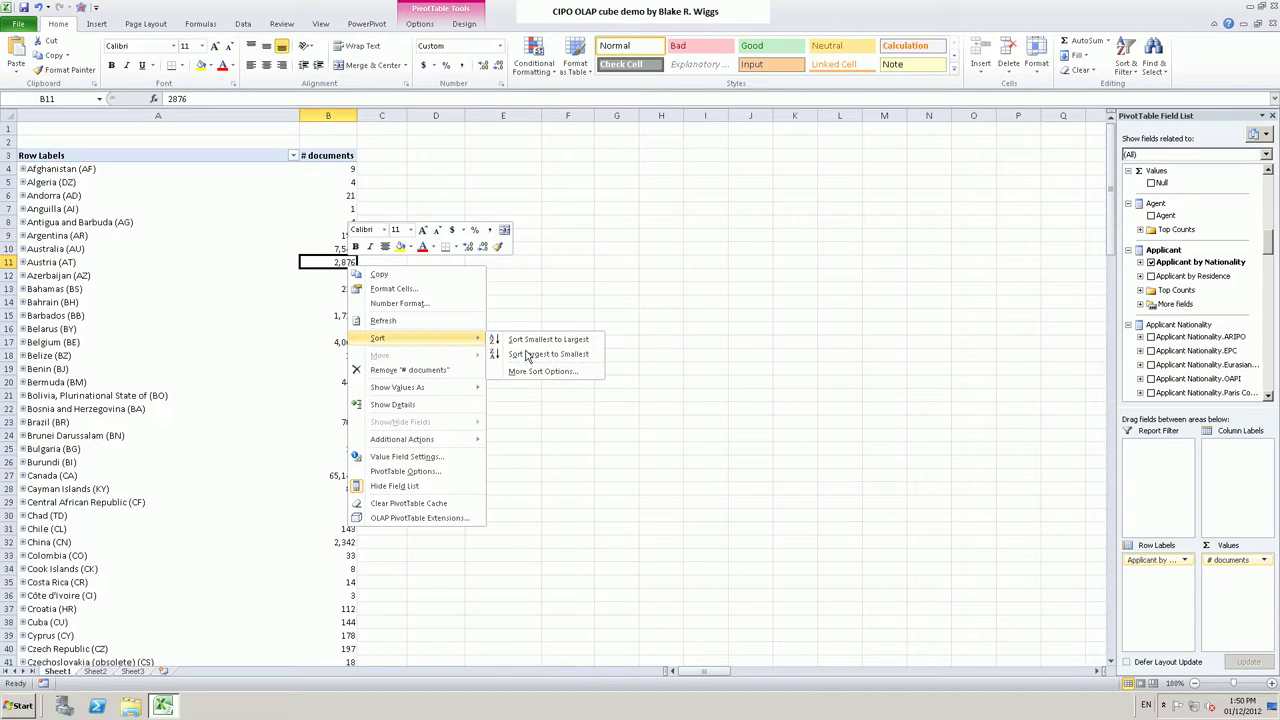
left_click(550, 356)
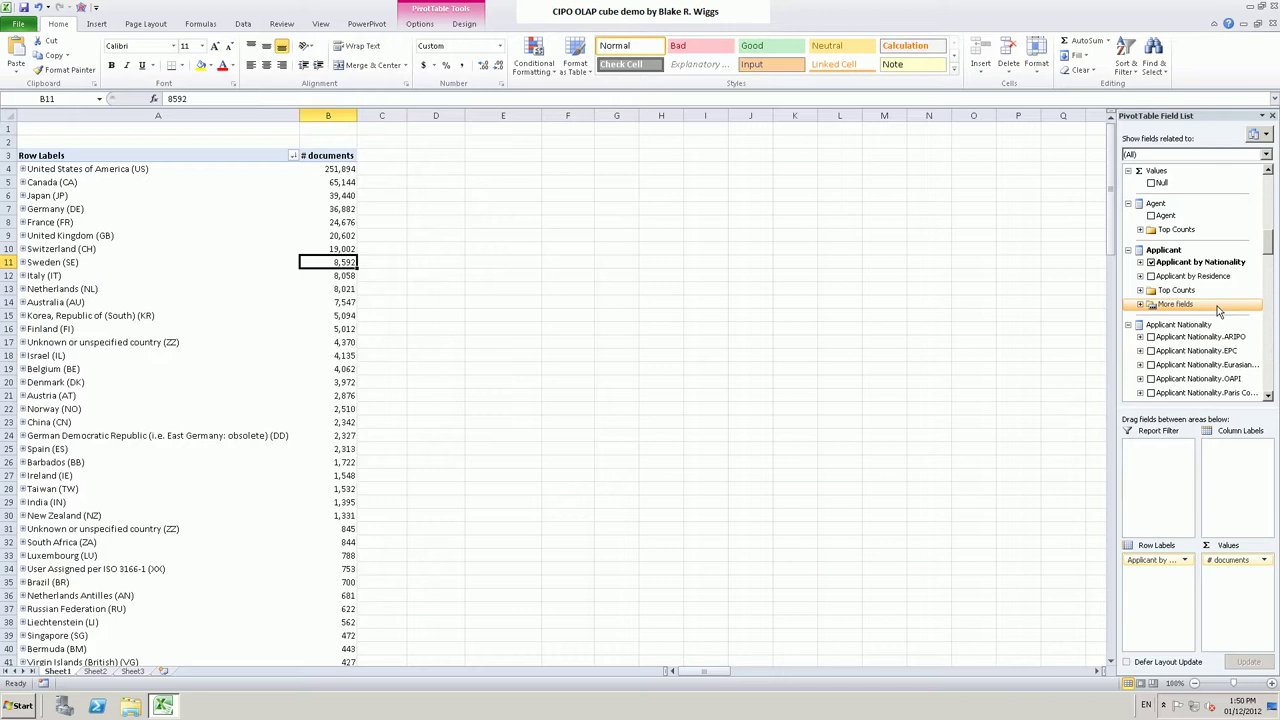
- Filter the Applicant field to the top 10 items by # documents and add it to the rows beneath the countries
left_click(1141, 305)
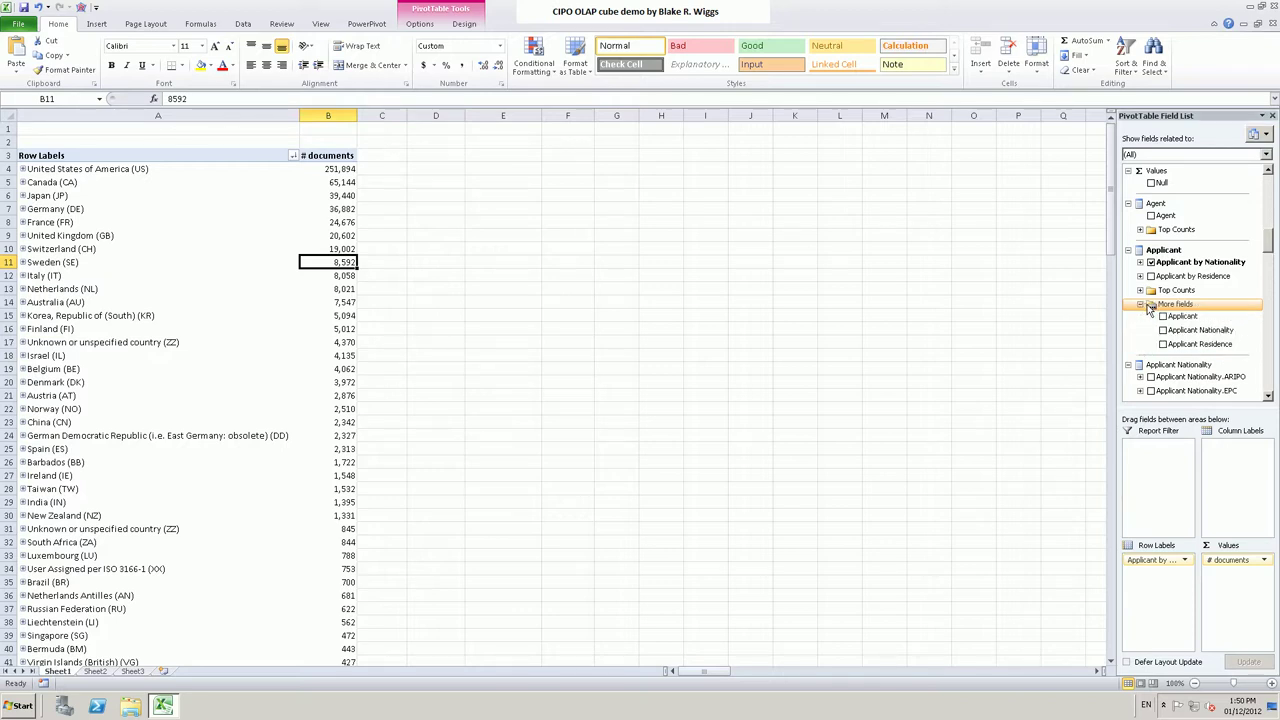
left_click(1252, 318)
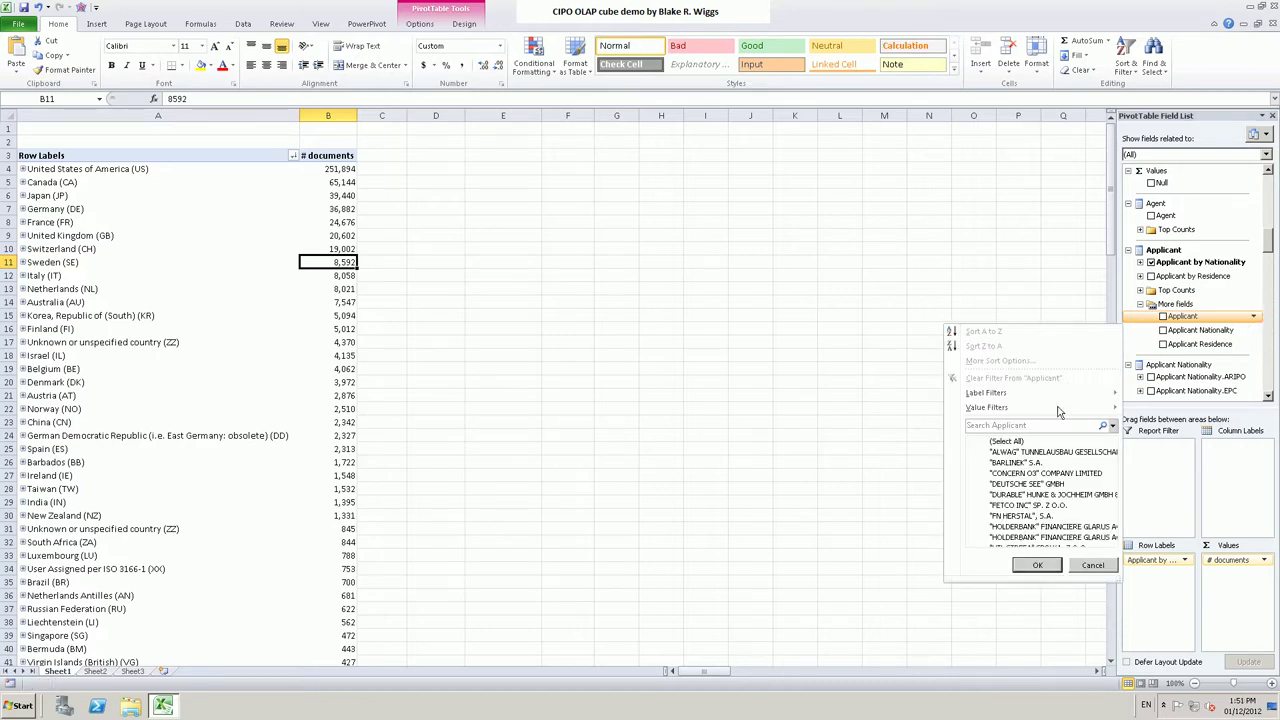
mouse_move(1090, 408)
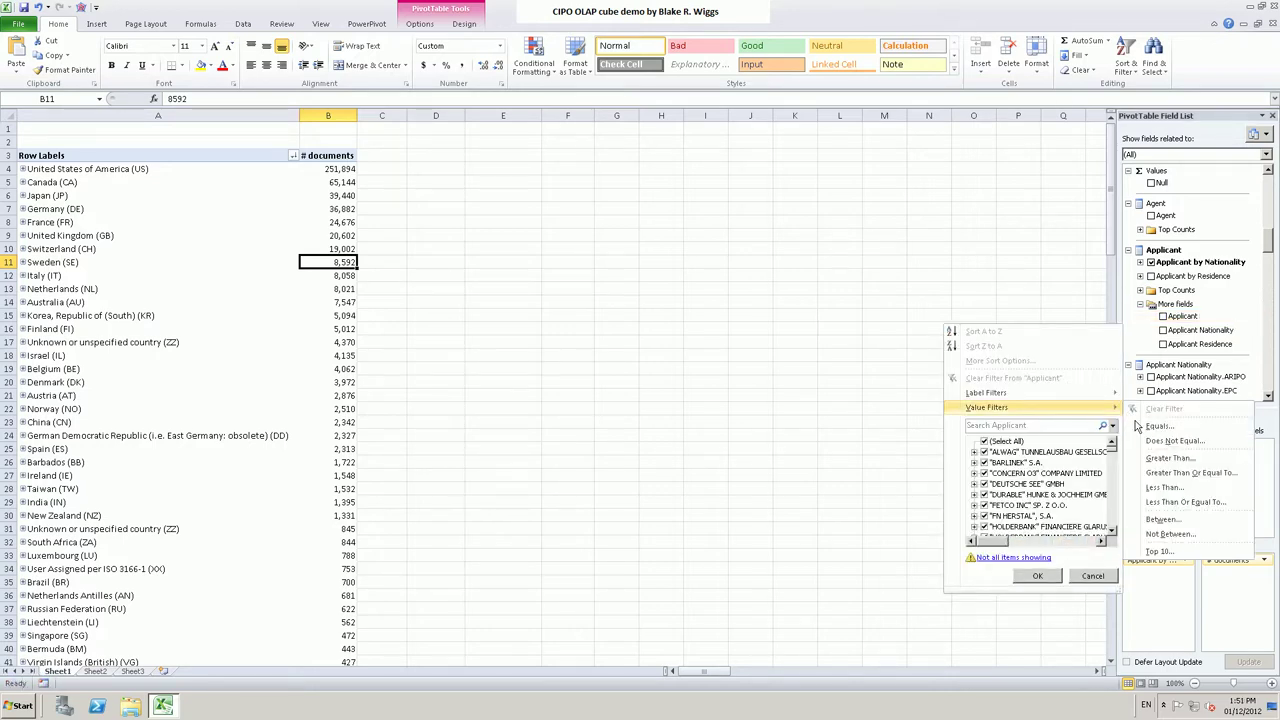
left_click(1160, 552)
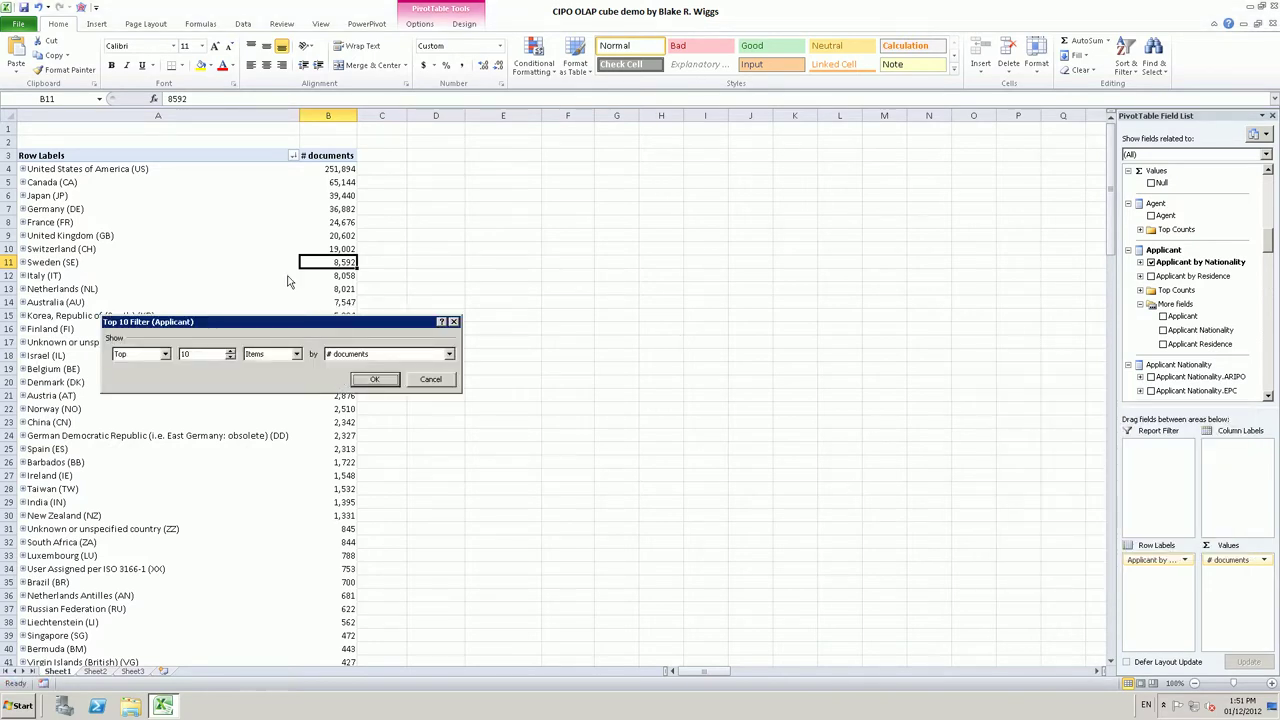
left_click_drag(305, 325, 570, 254)
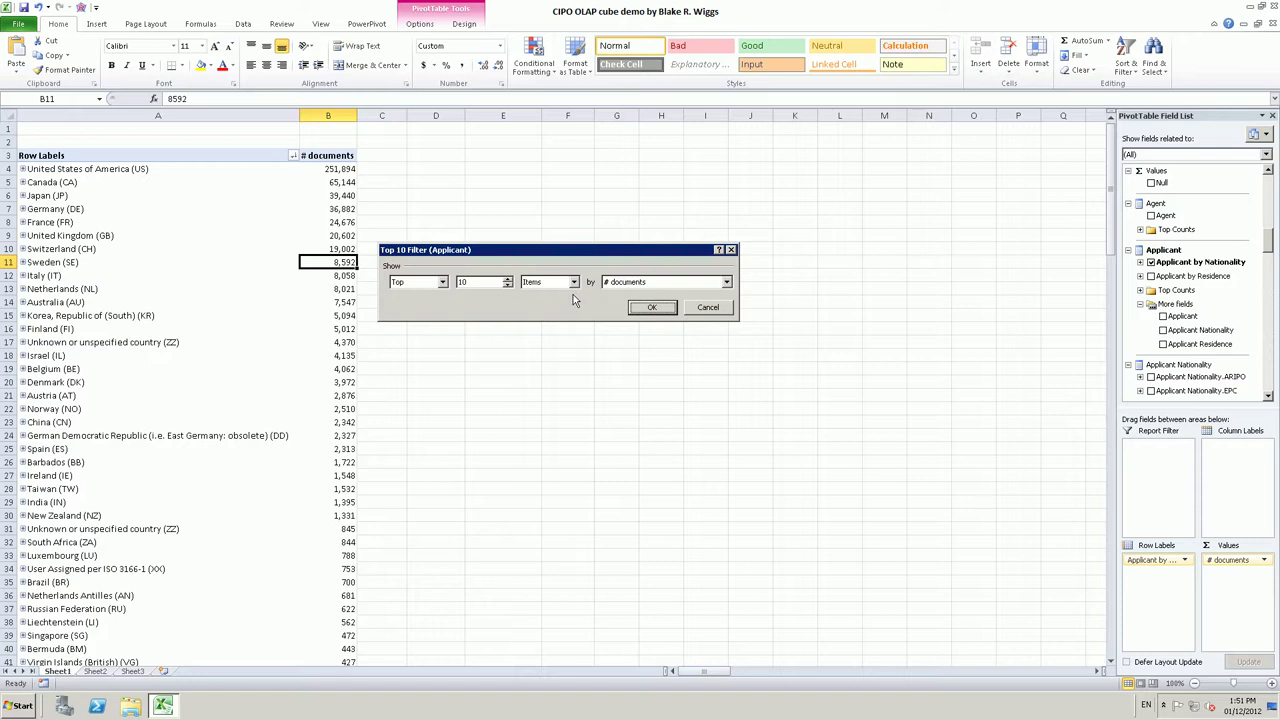
left_click(645, 310)
left_click(646, 309)
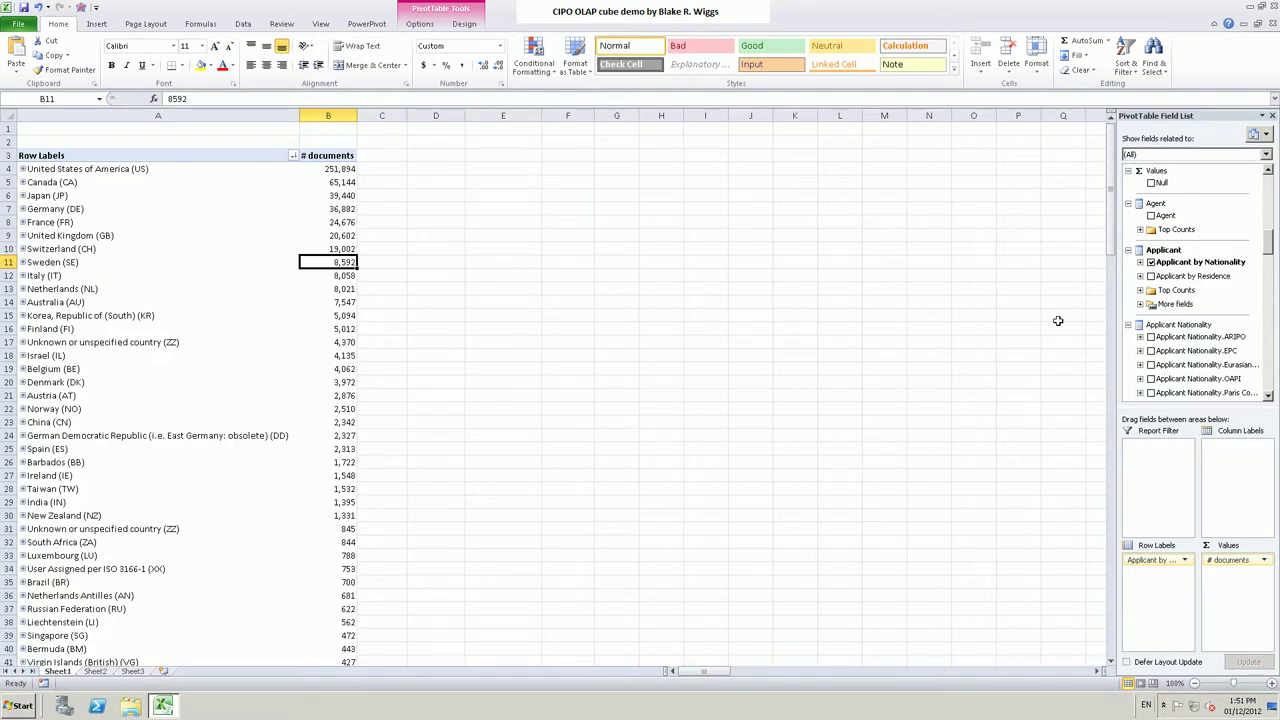
left_click(1140, 305)
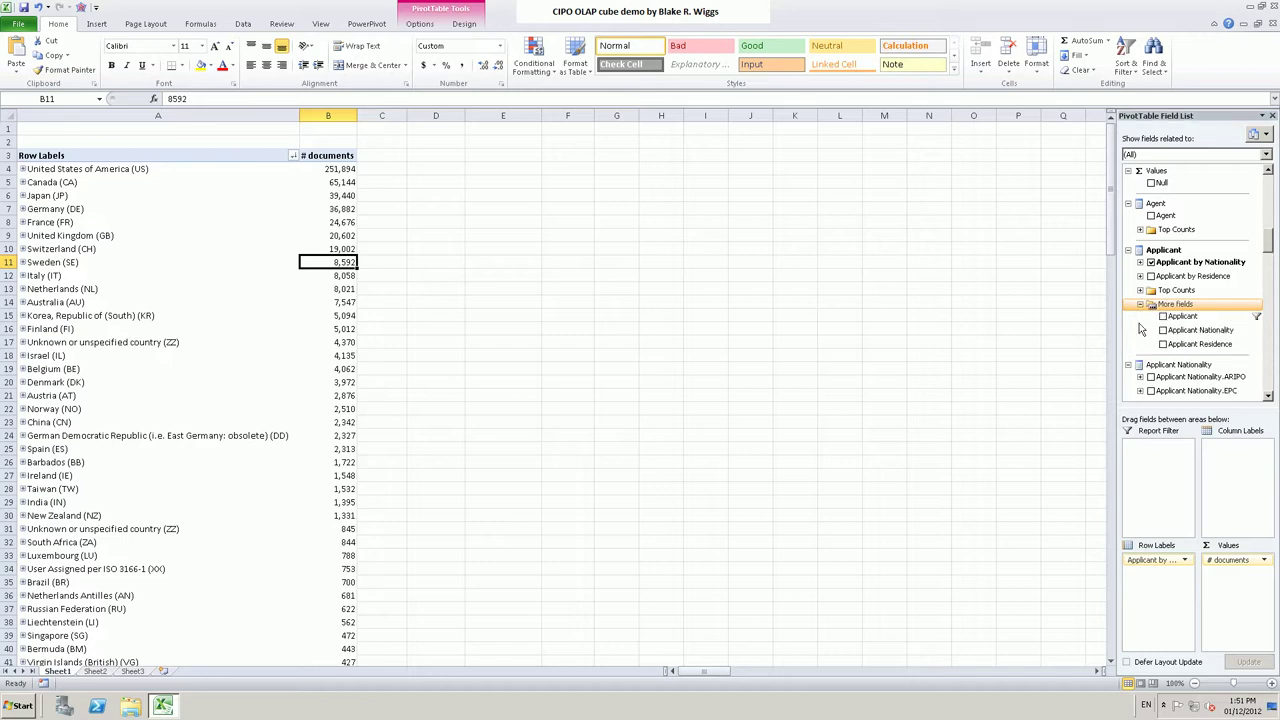
left_click(1163, 317)
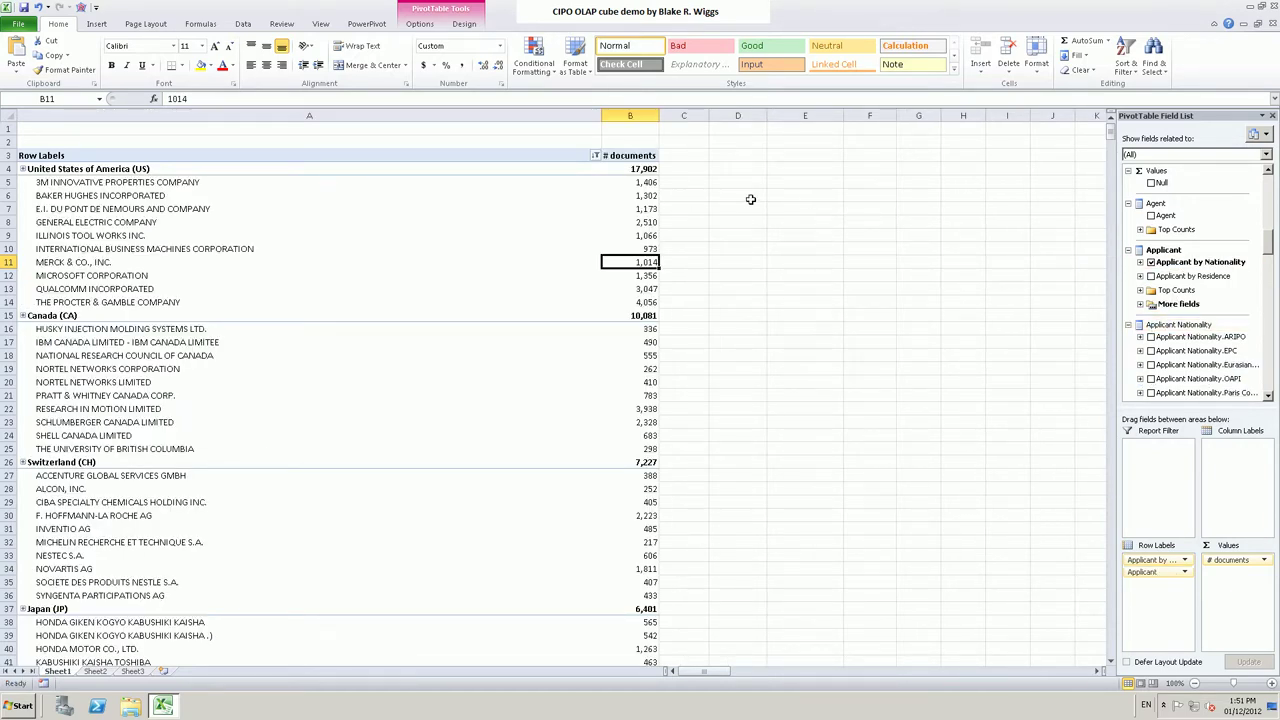
- Sort the applicants within each country by # documents from largest to smallest
mouse_move(645, 208)
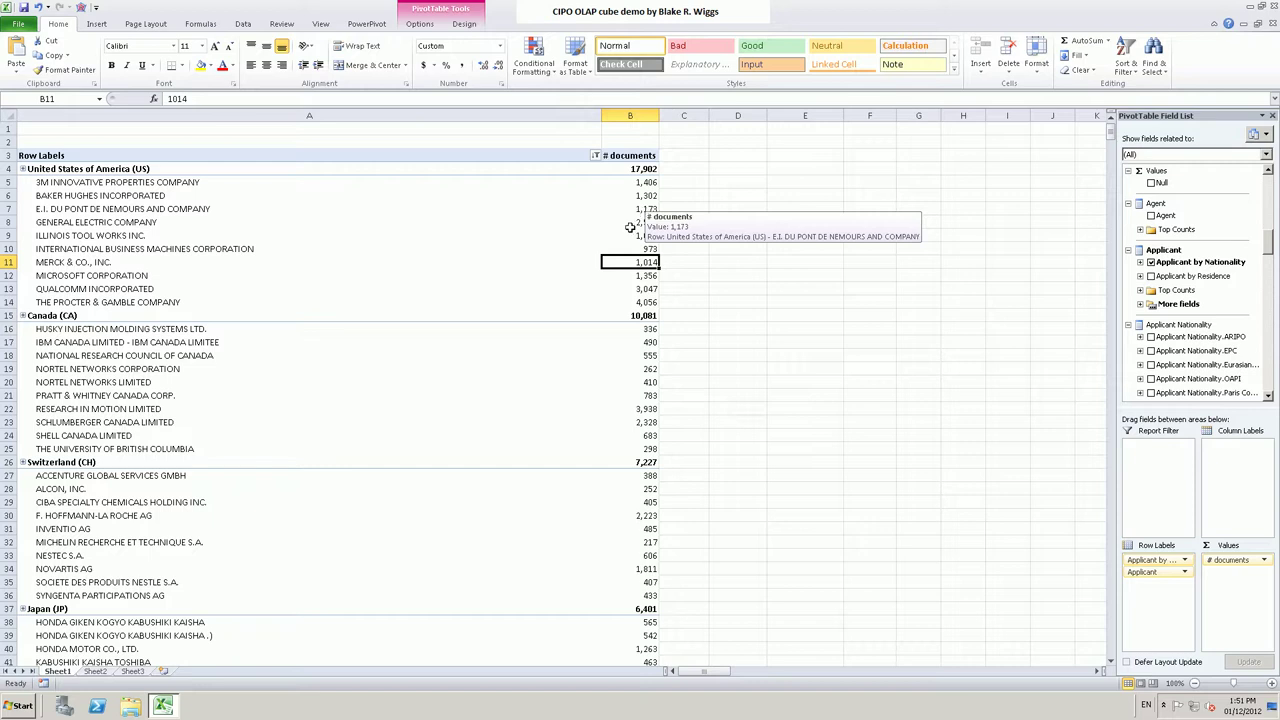
left_click(645, 210)
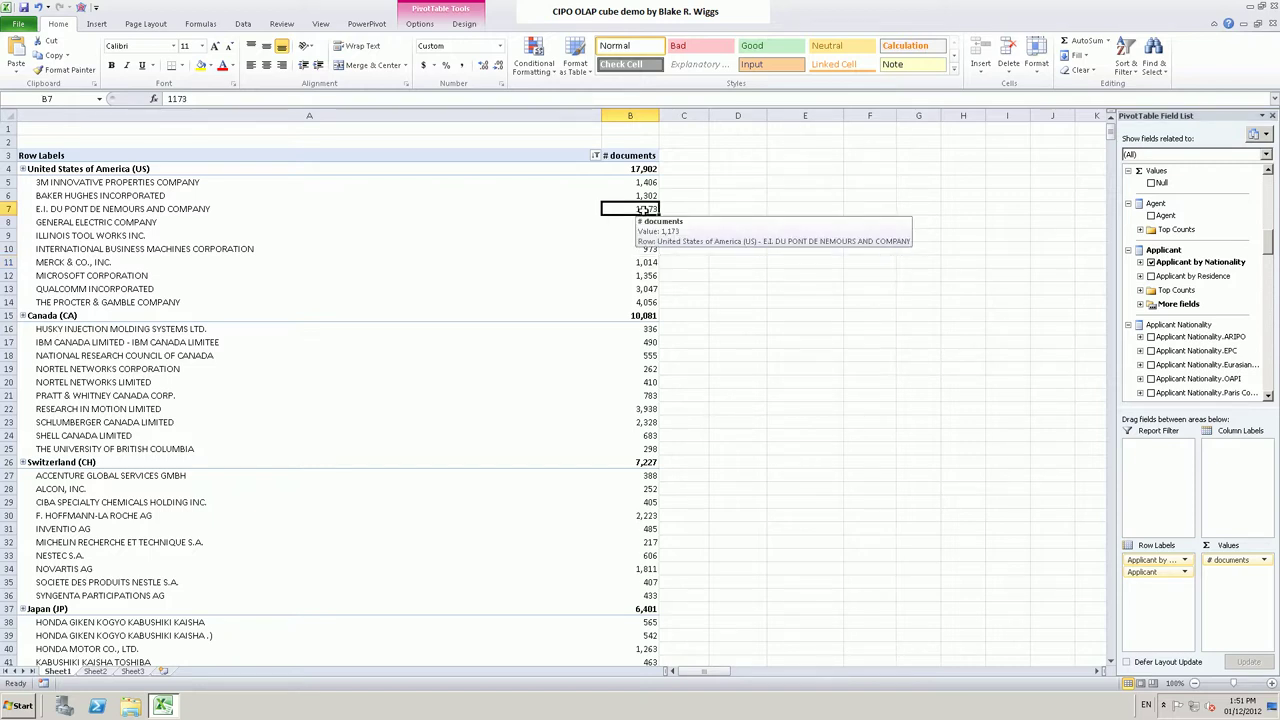
right_click(645, 210)
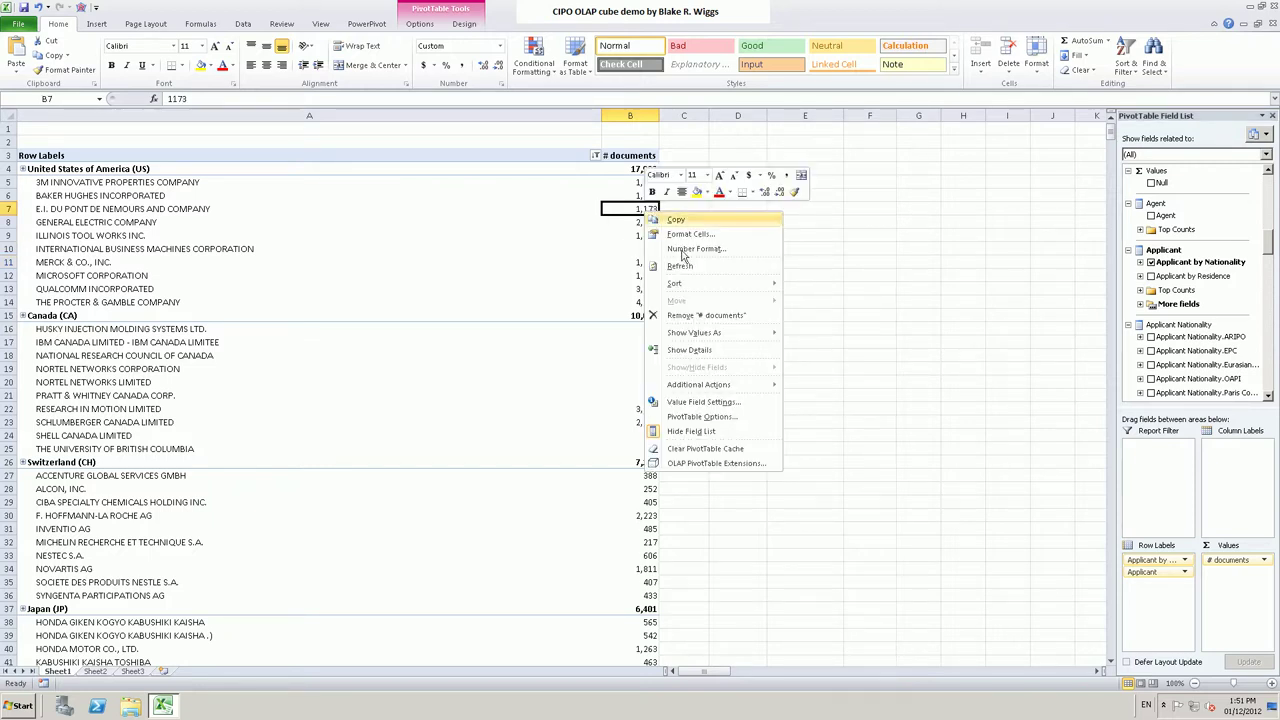
mouse_move(682, 287)
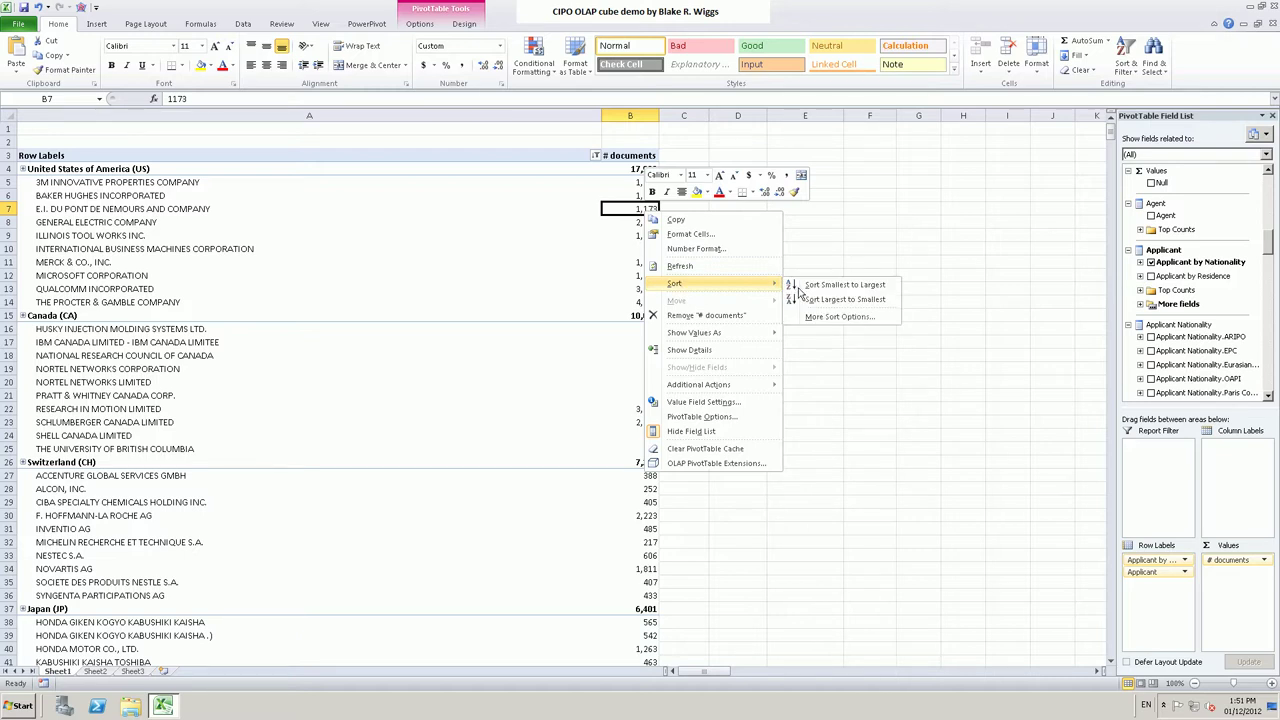
left_click(836, 300)
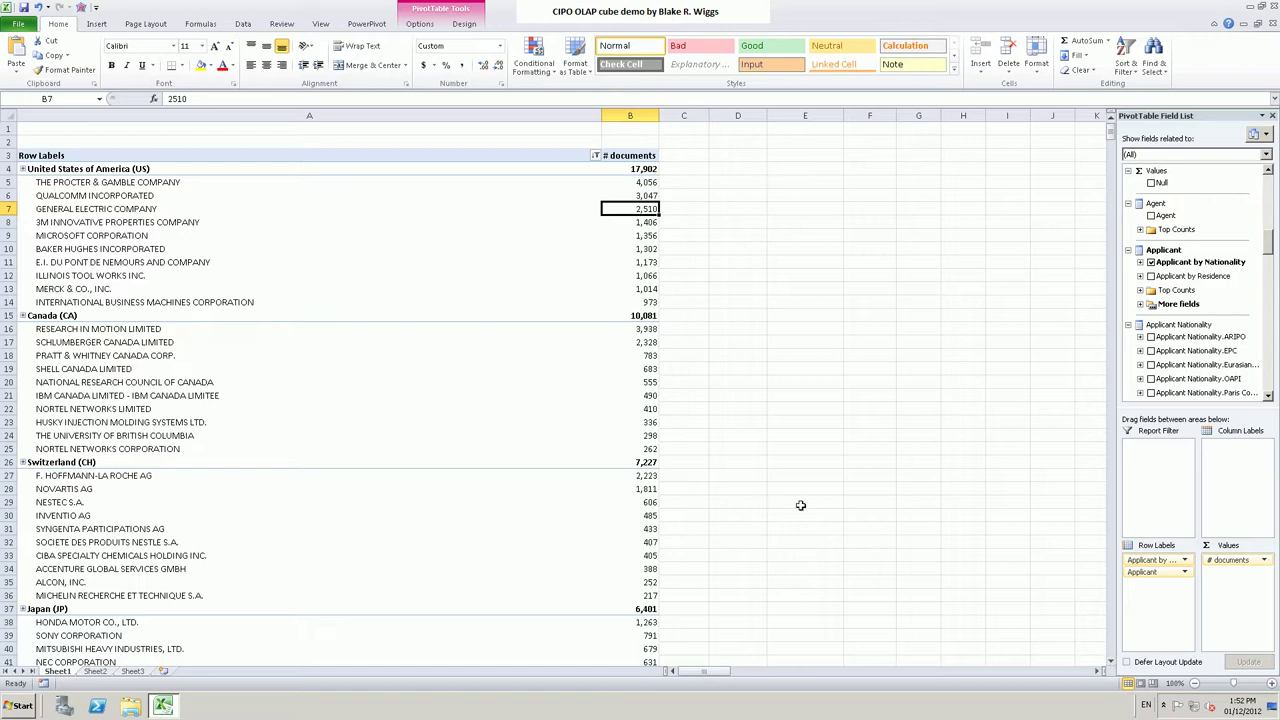
- Review the sorted applicants by country and add Issue Date.Calendar Date to the rows beneath each applicant
left_click(1110, 662)
left_click_drag(1110, 662, 1110, 662)
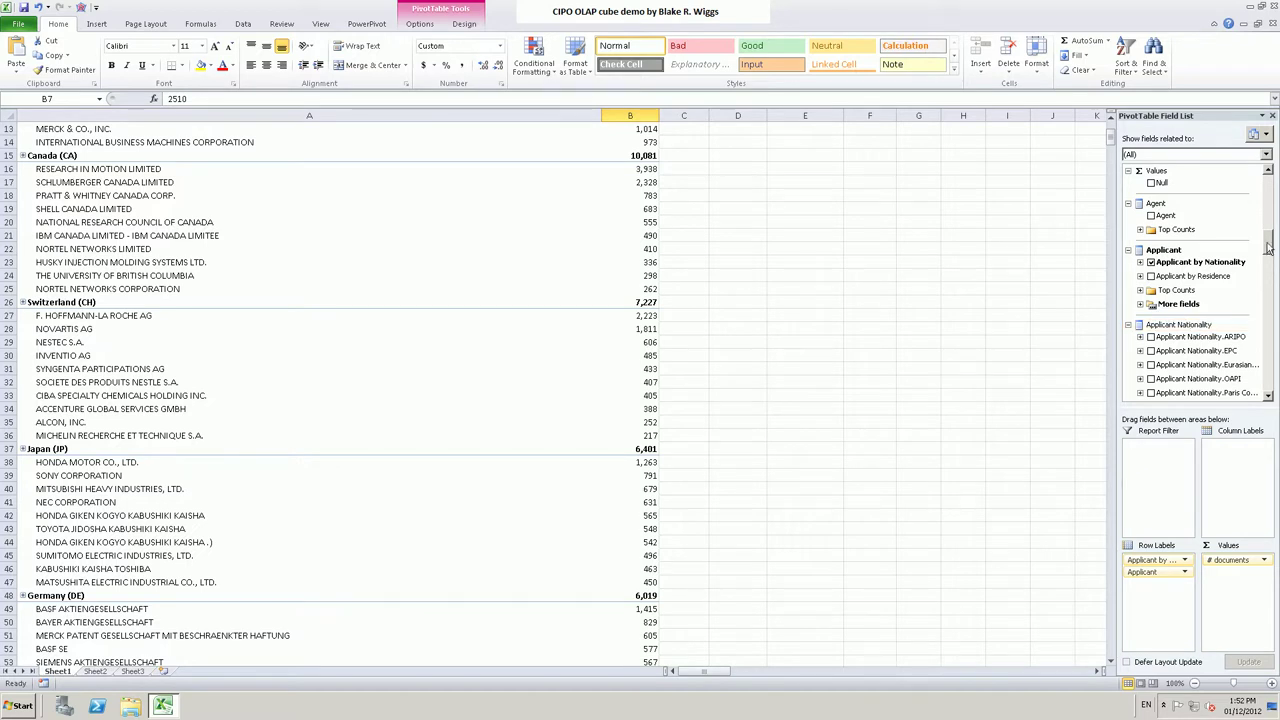
left_click_drag(1268, 246, 1270, 335)
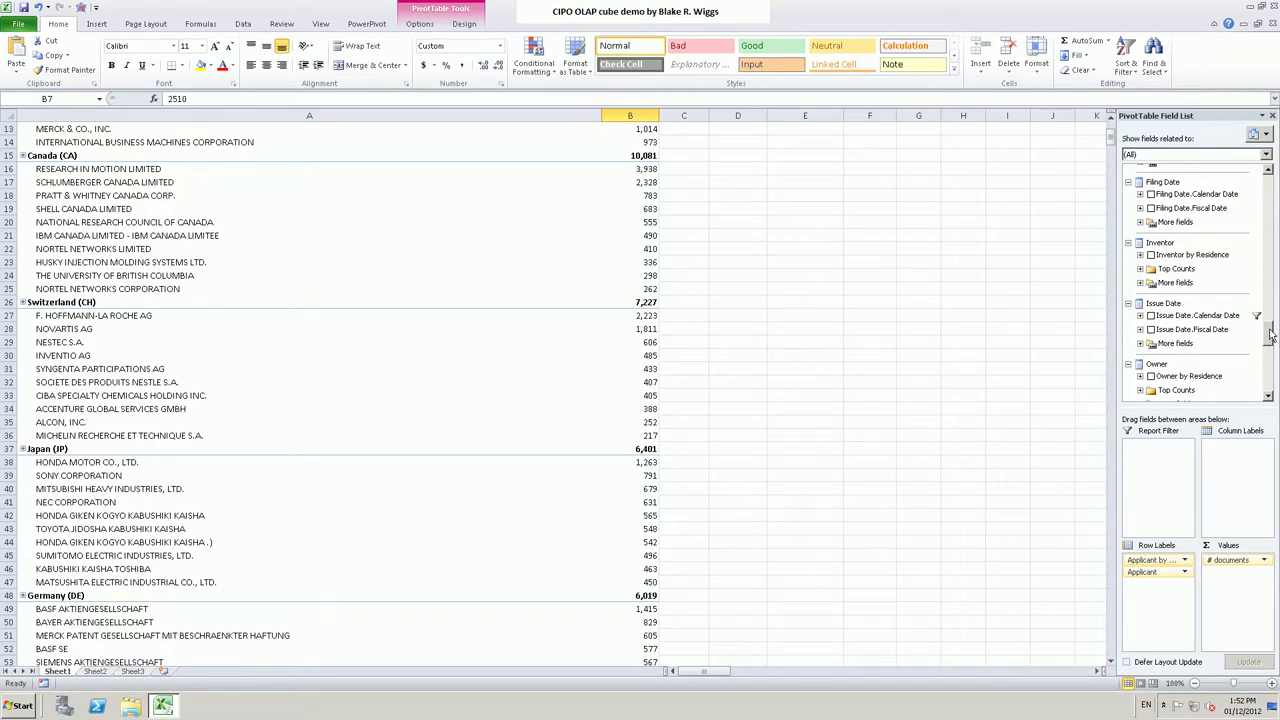
left_click(1152, 316)
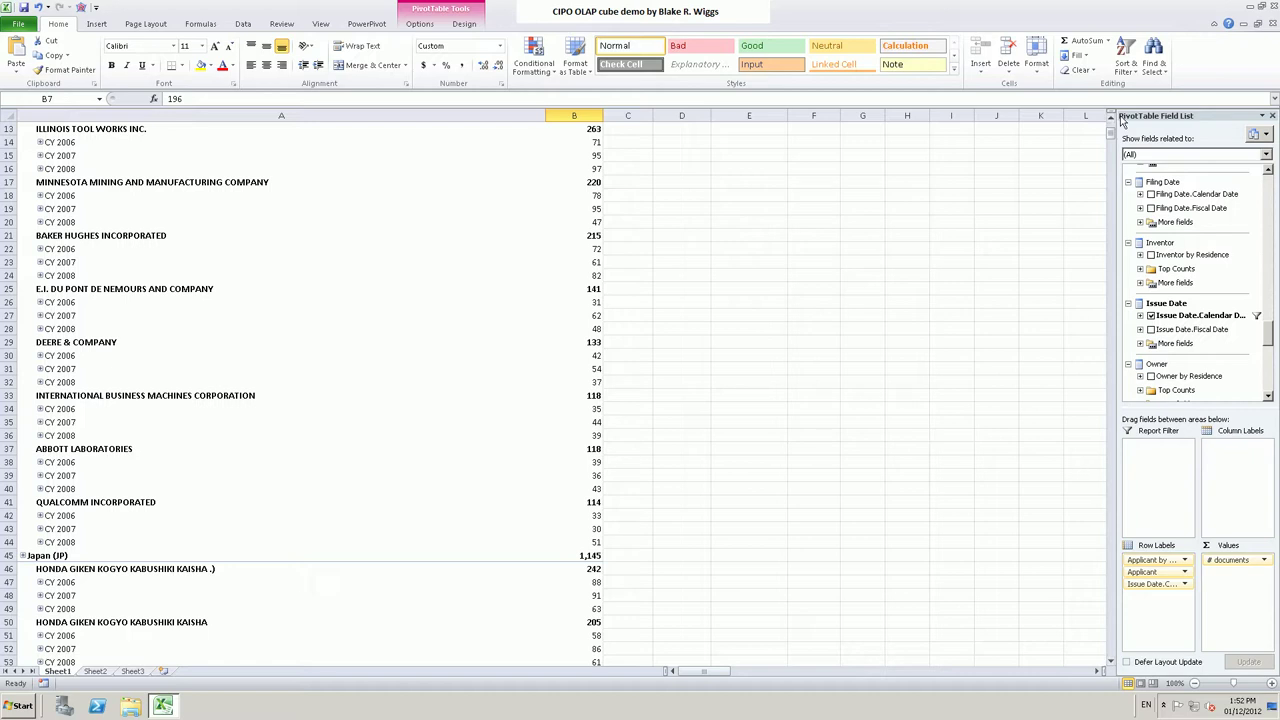
- Filter the Calendar Year field in the rows to show only CY 2009, CY 2010 and CY 2011
scroll(1110, 135, "up", 4)
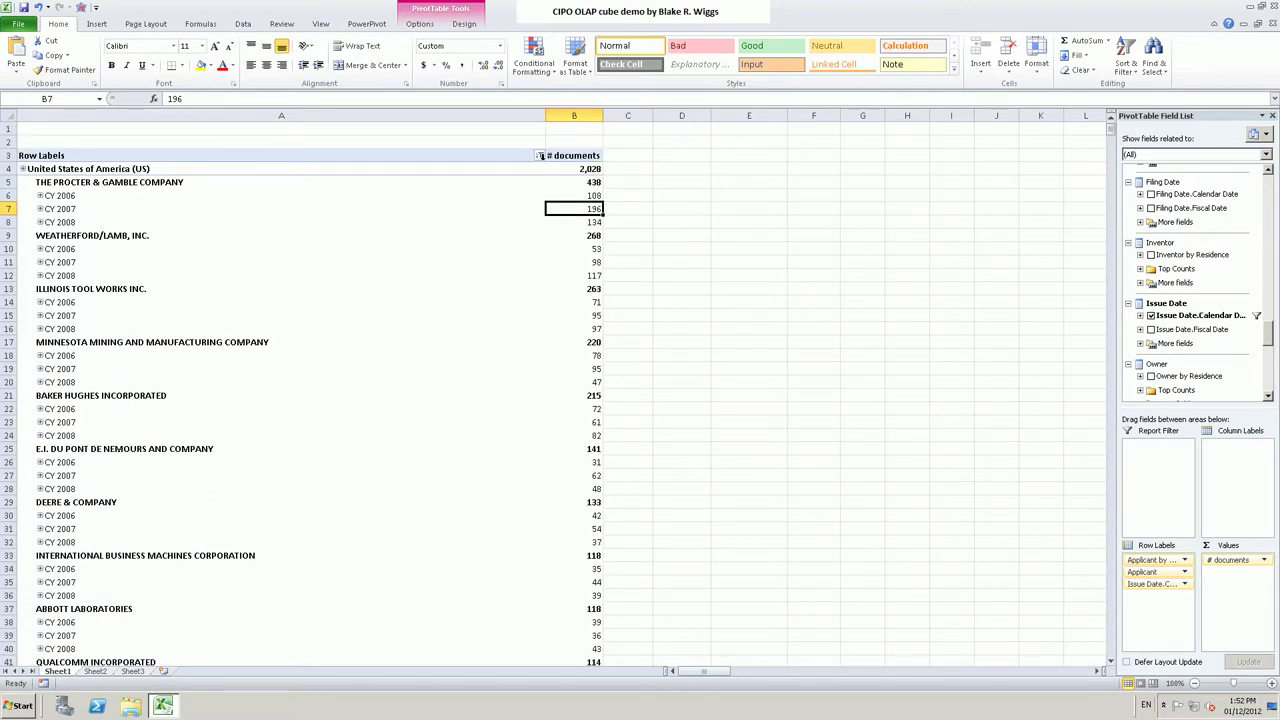
left_click(538, 155)
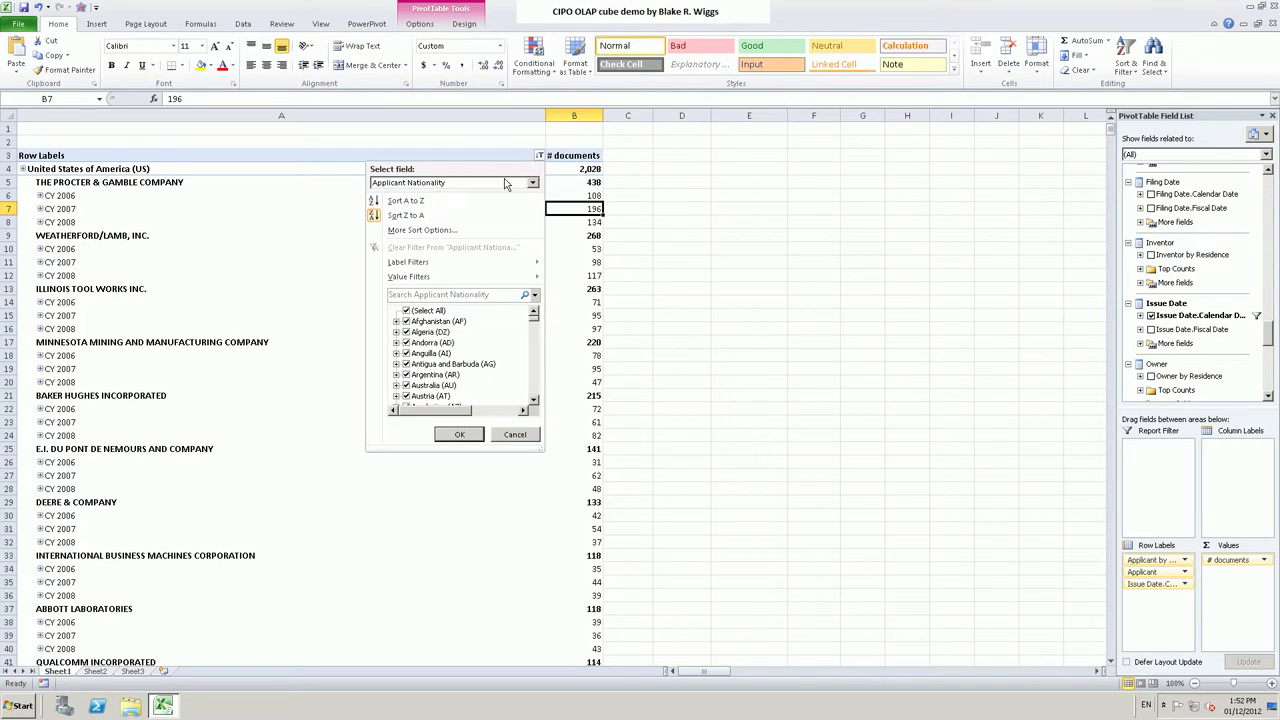
left_click(533, 183)
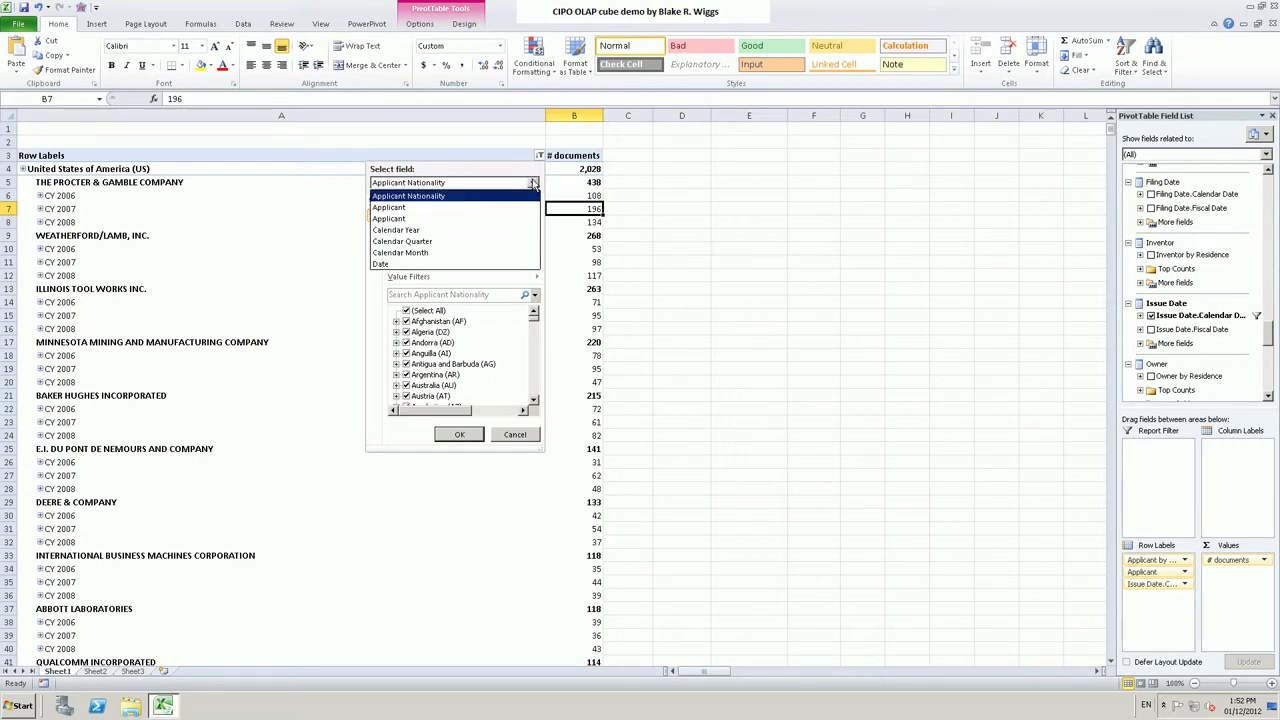
left_click(396, 229)
left_click(406, 311)
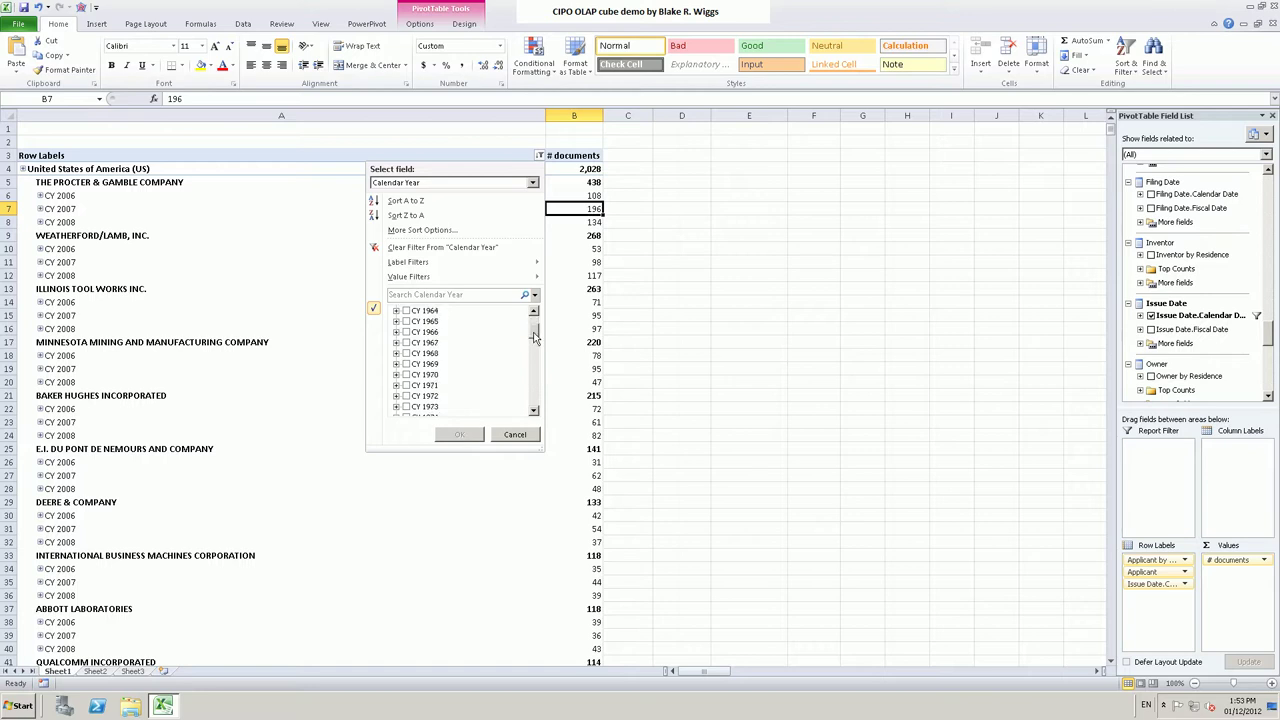
left_click_drag(534, 324, 515, 395)
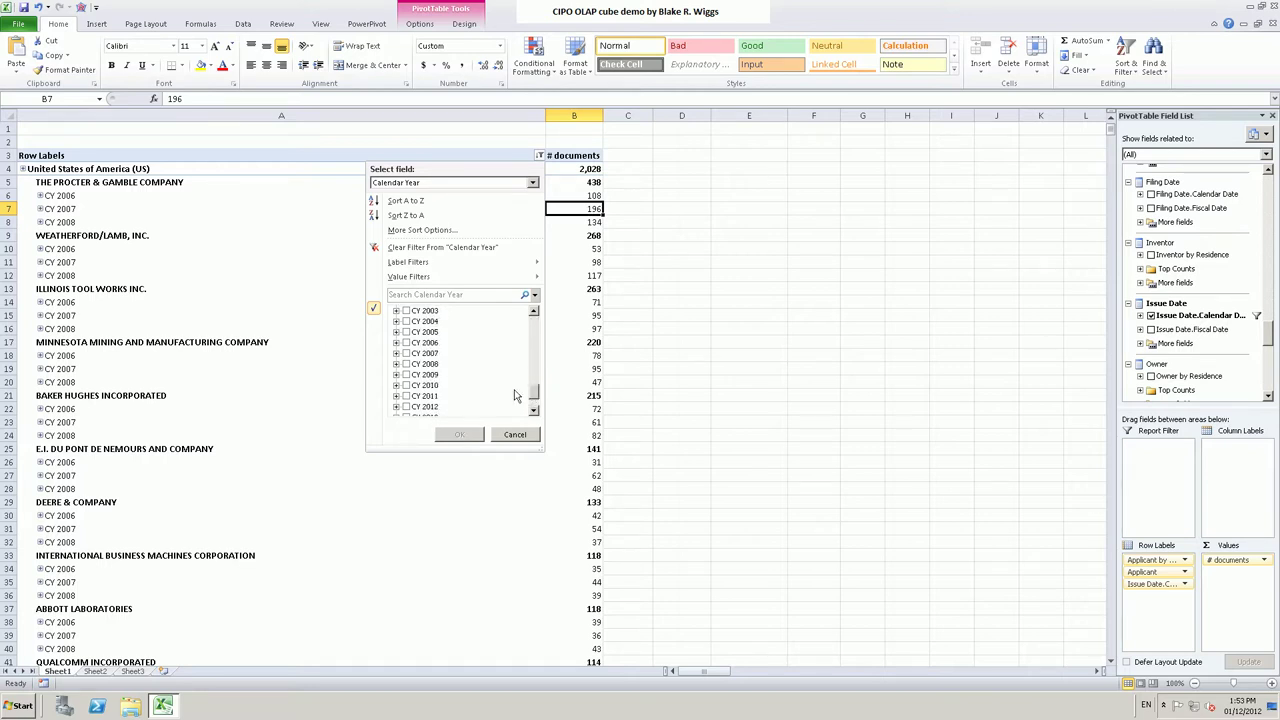
left_click(407, 396)
left_click(406, 385)
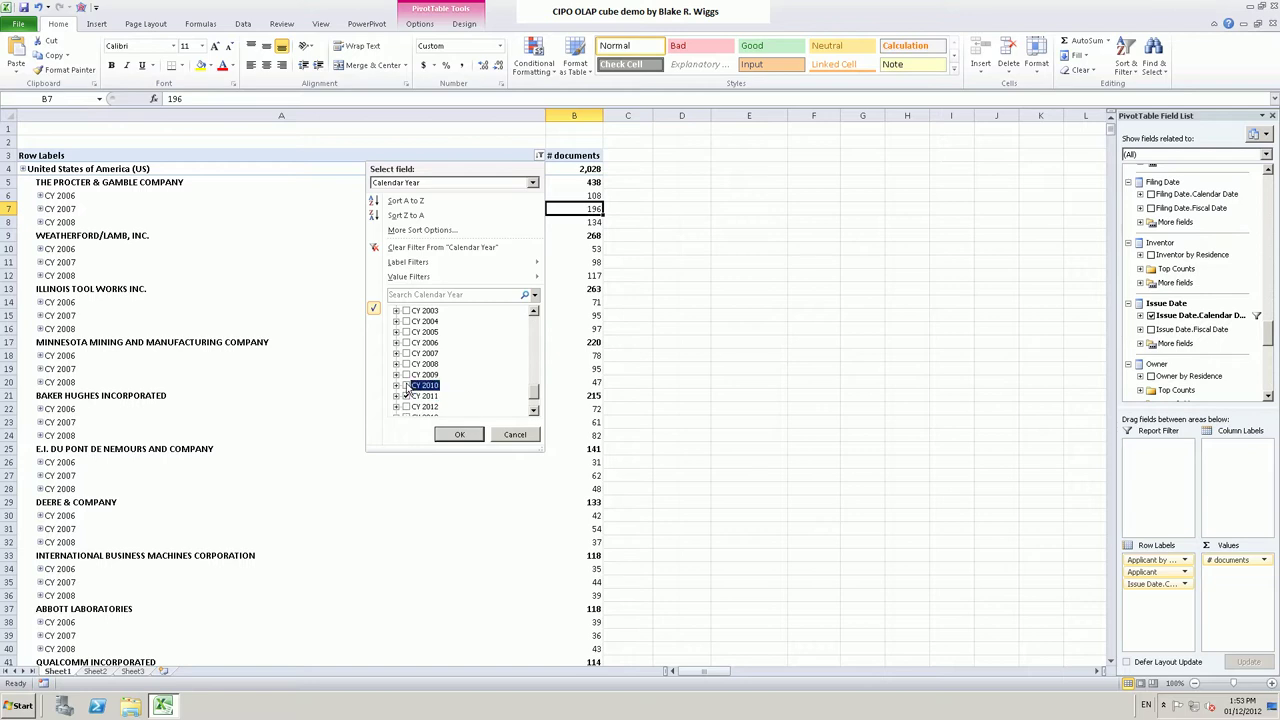
left_click(406, 374)
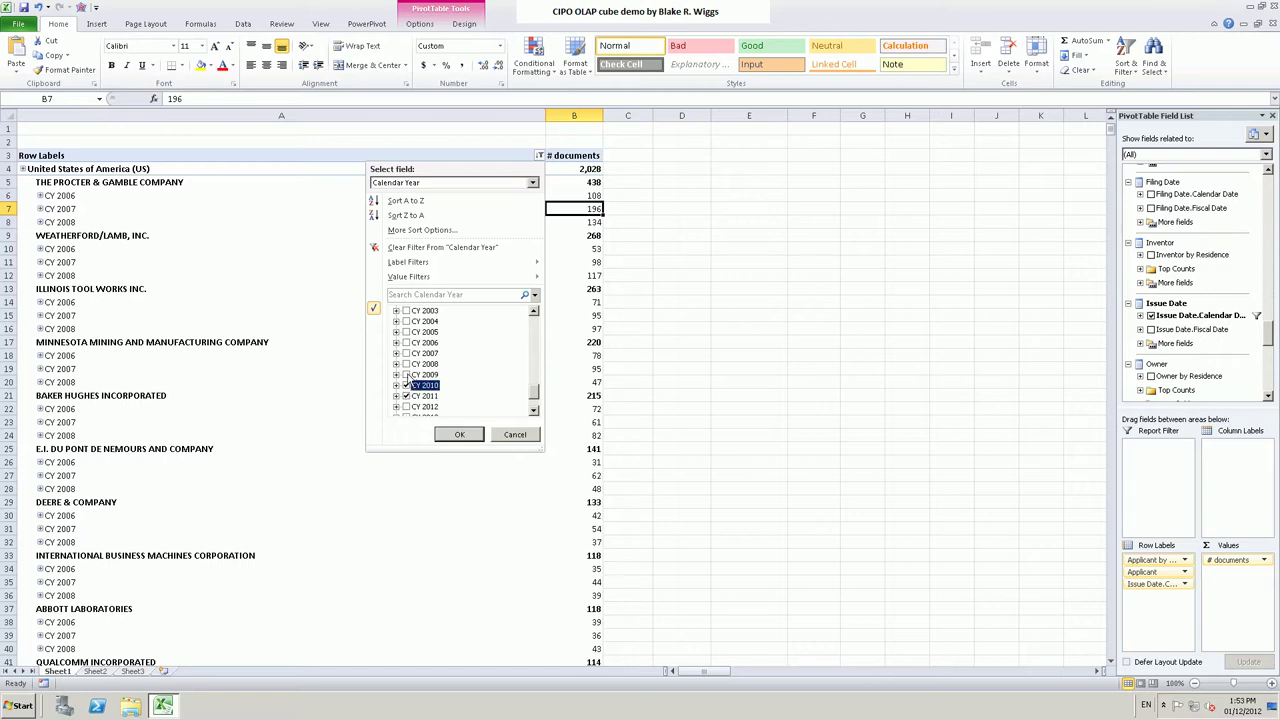
left_click(470, 436)
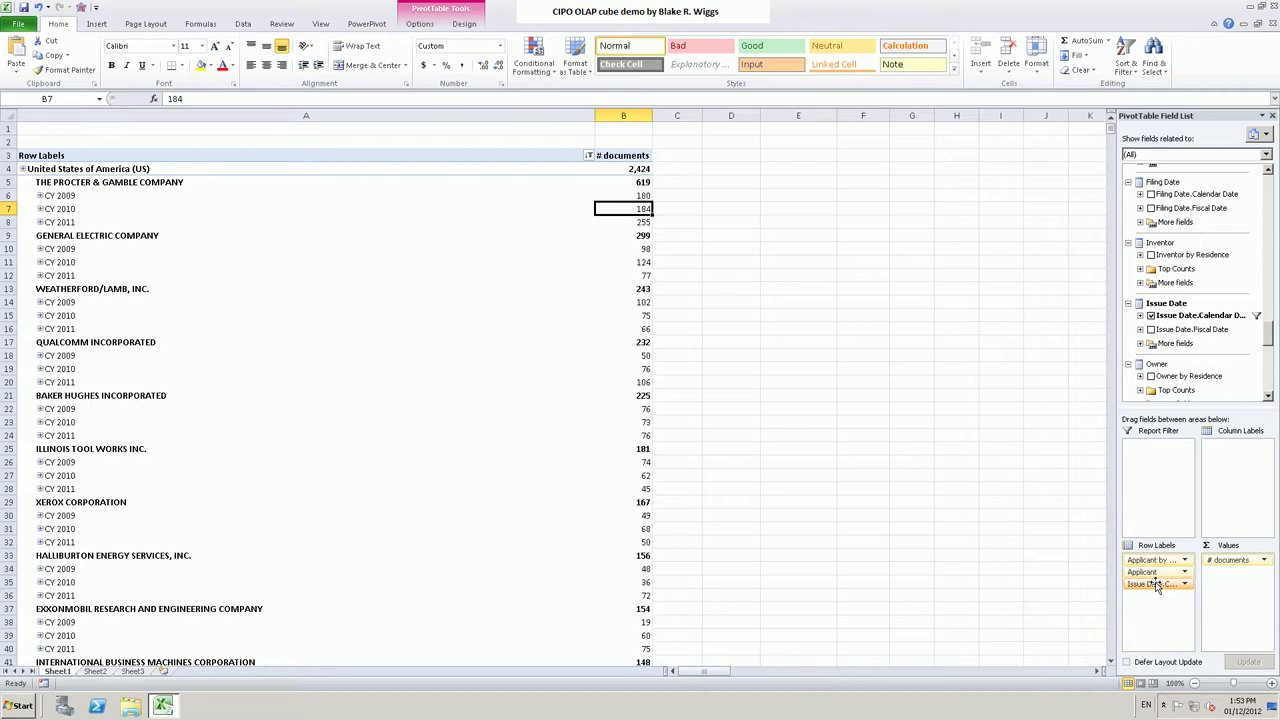
- Move Issue Date.Calendar Date above Applicant in the rows and review the yearly top applicants for each country
left_click_drag(1156, 583, 1157, 572)
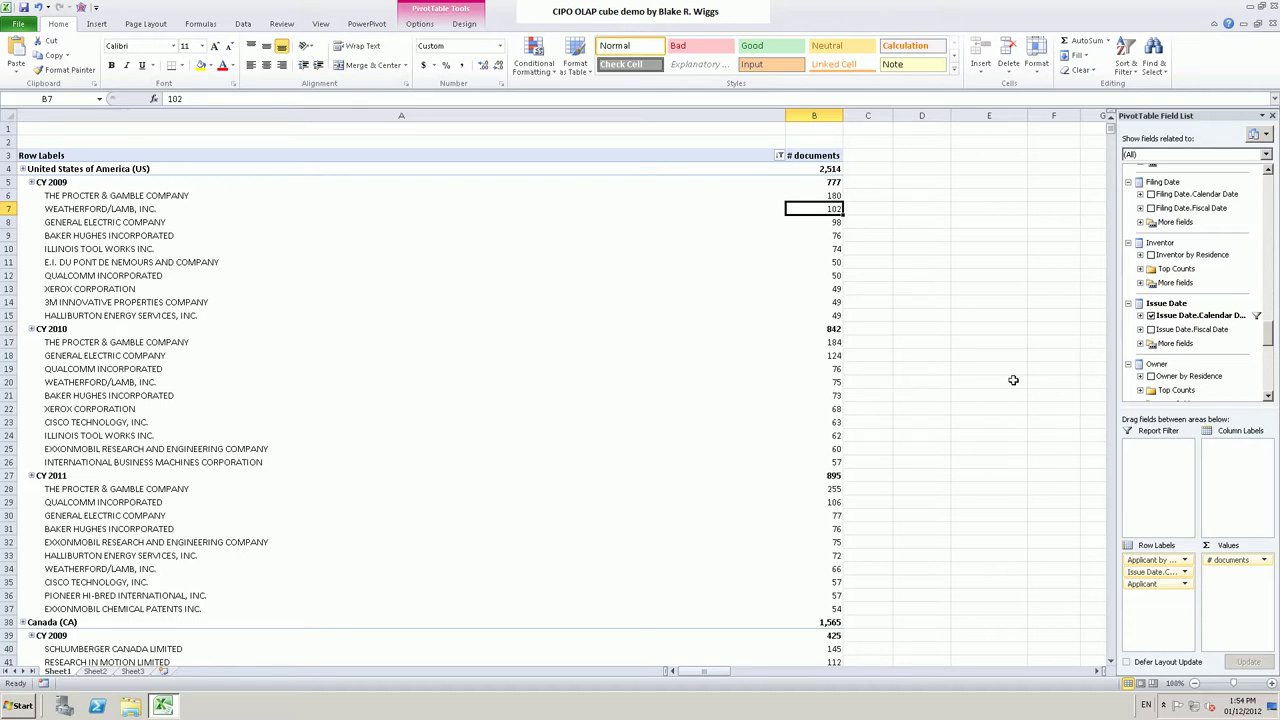
left_click(1112, 663)
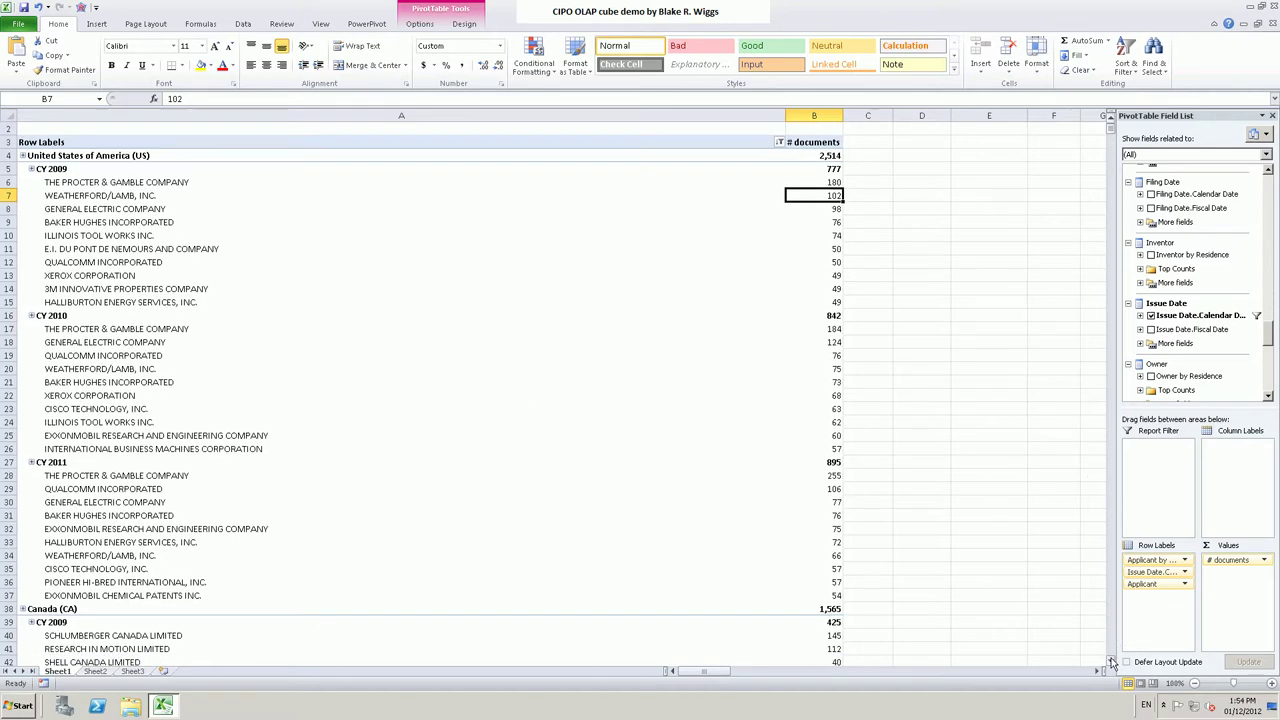
left_click_drag(1112, 663, 1112, 663)
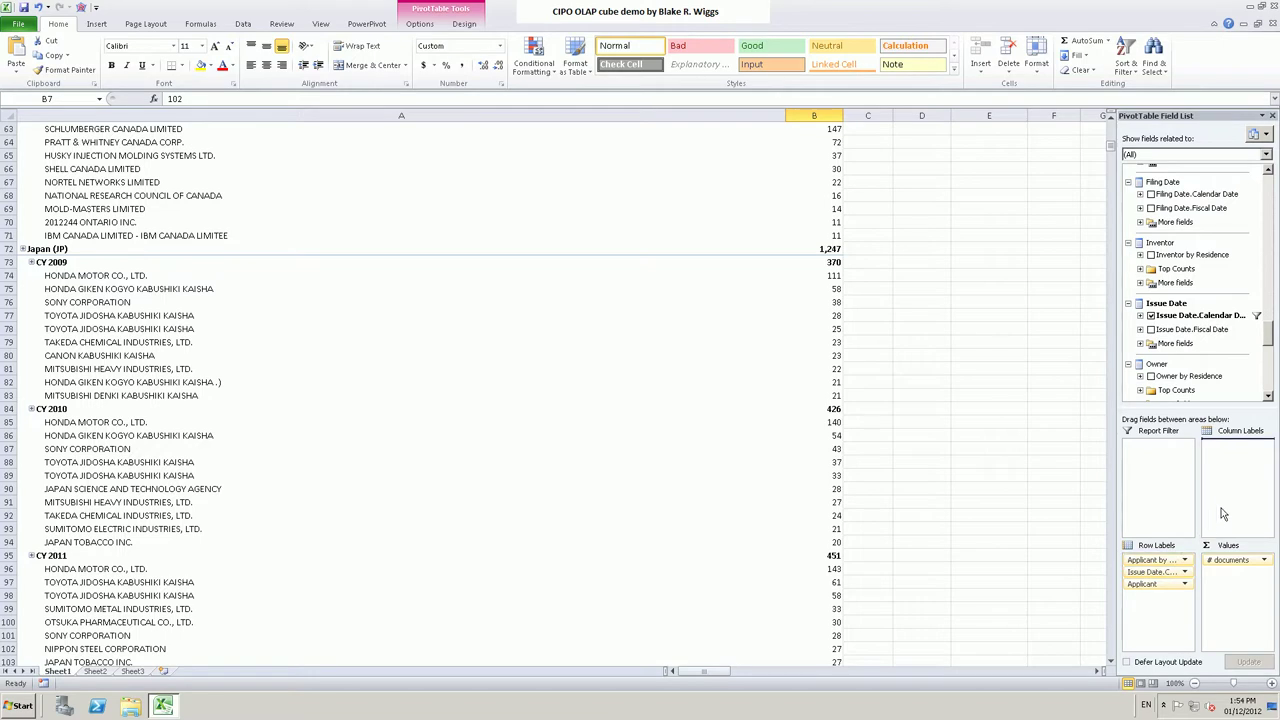
- Move Issue Date.Calendar Date from the rows to the columns and review the applicant counts by year for each country
left_click_drag(1239, 491, 1239, 491)
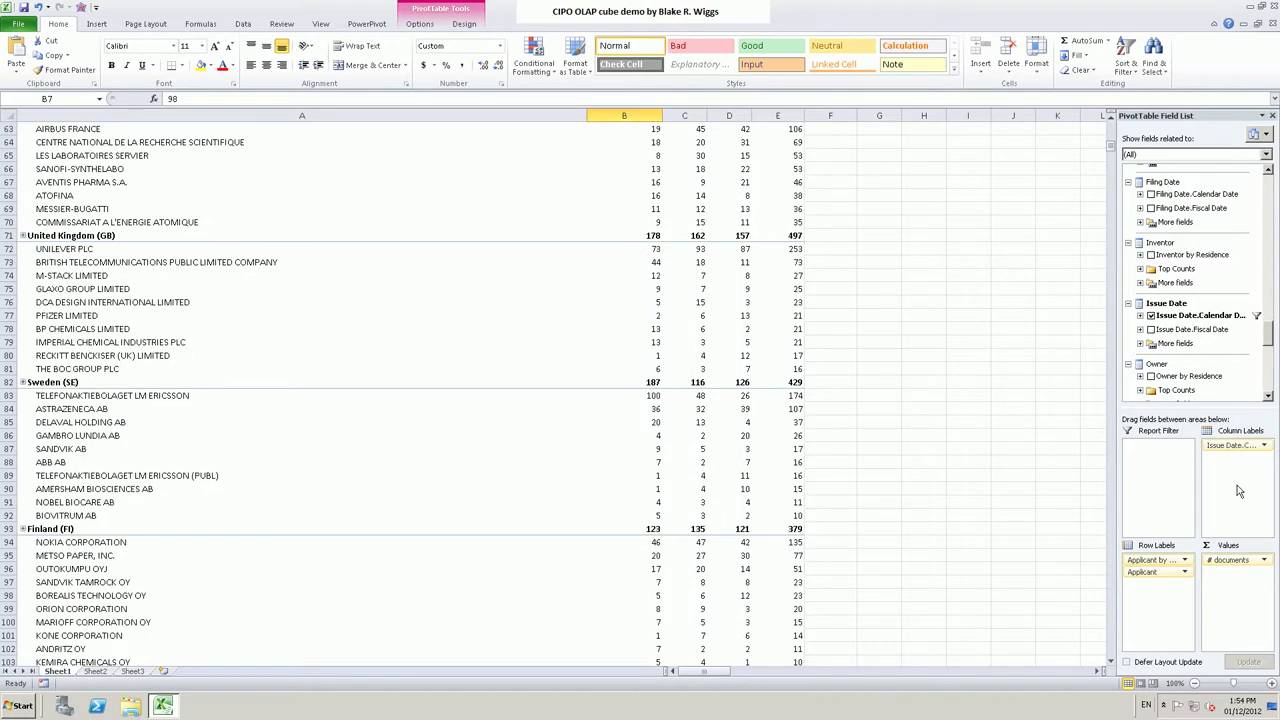
left_click_drag(1111, 150, 1111, 128)
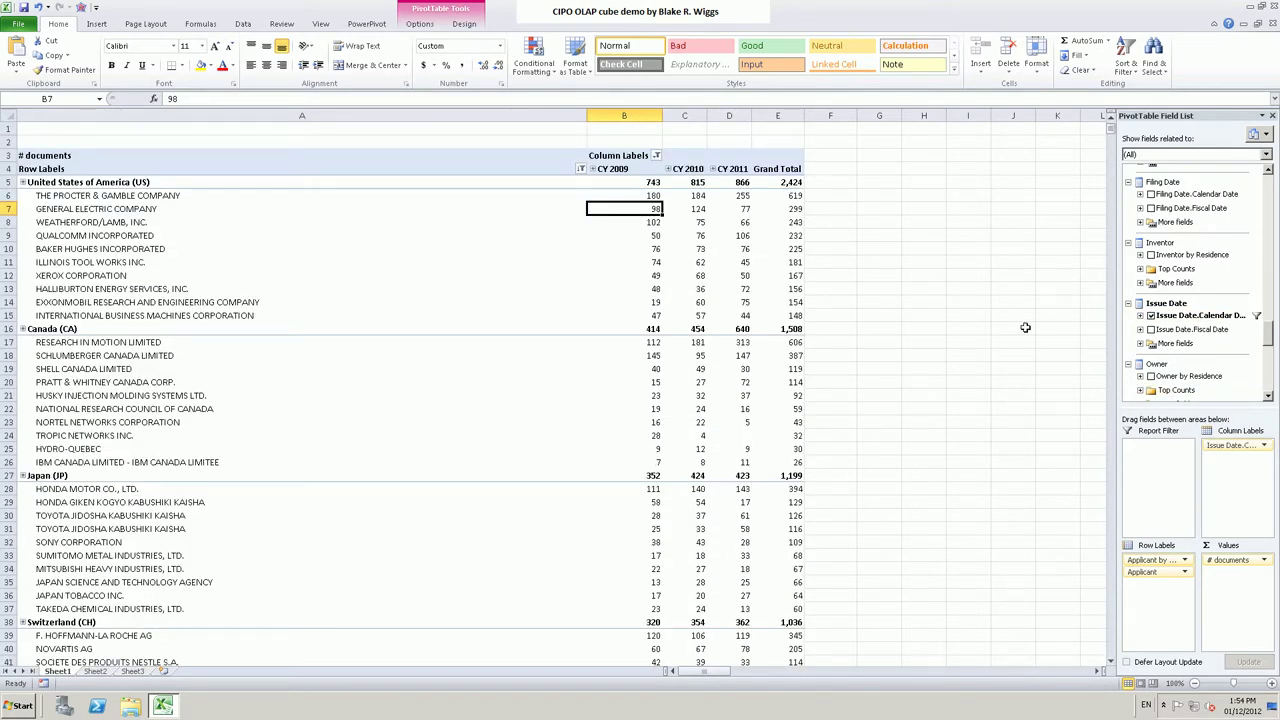
left_click_drag(1111, 665, 1112, 666)
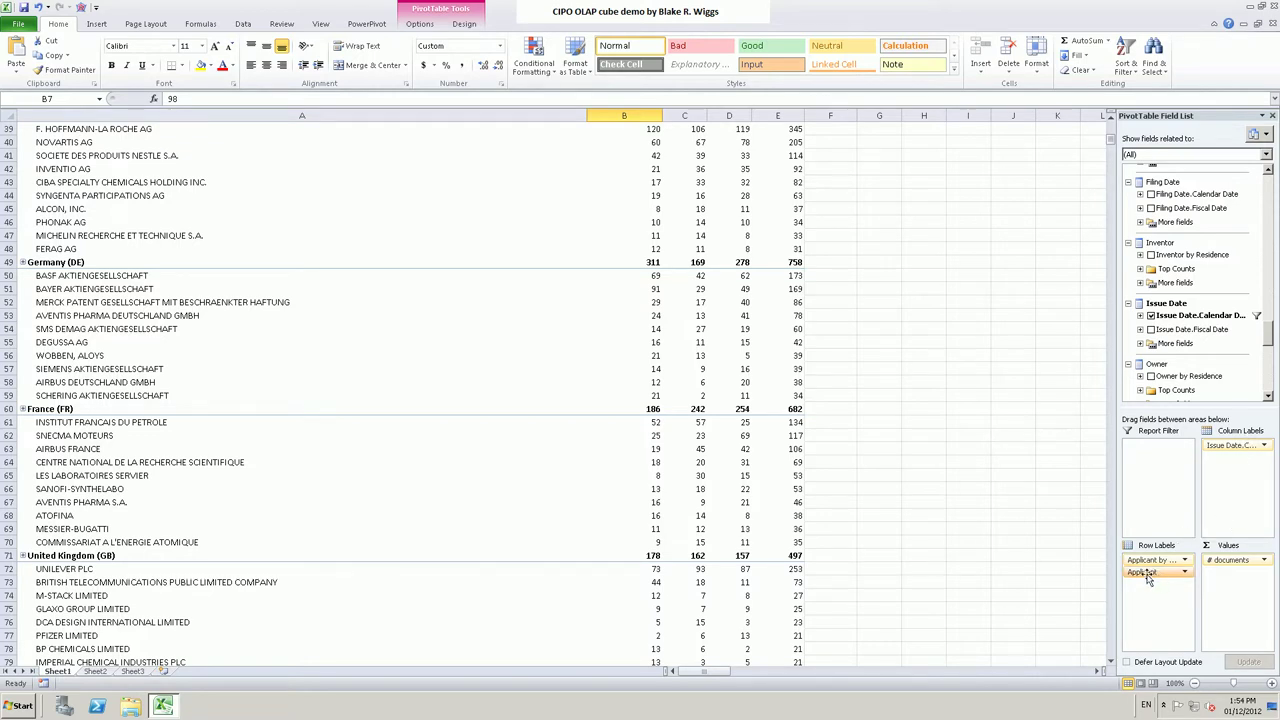
- Remove the applicant fields and Issue Date.Calendar Date from the PivotTable, leaving only # documents
left_click_drag(1148, 575, 1062, 560)
left_click_drag(1240, 446, 1028, 446)
scroll(1080, 145, "up", 13)
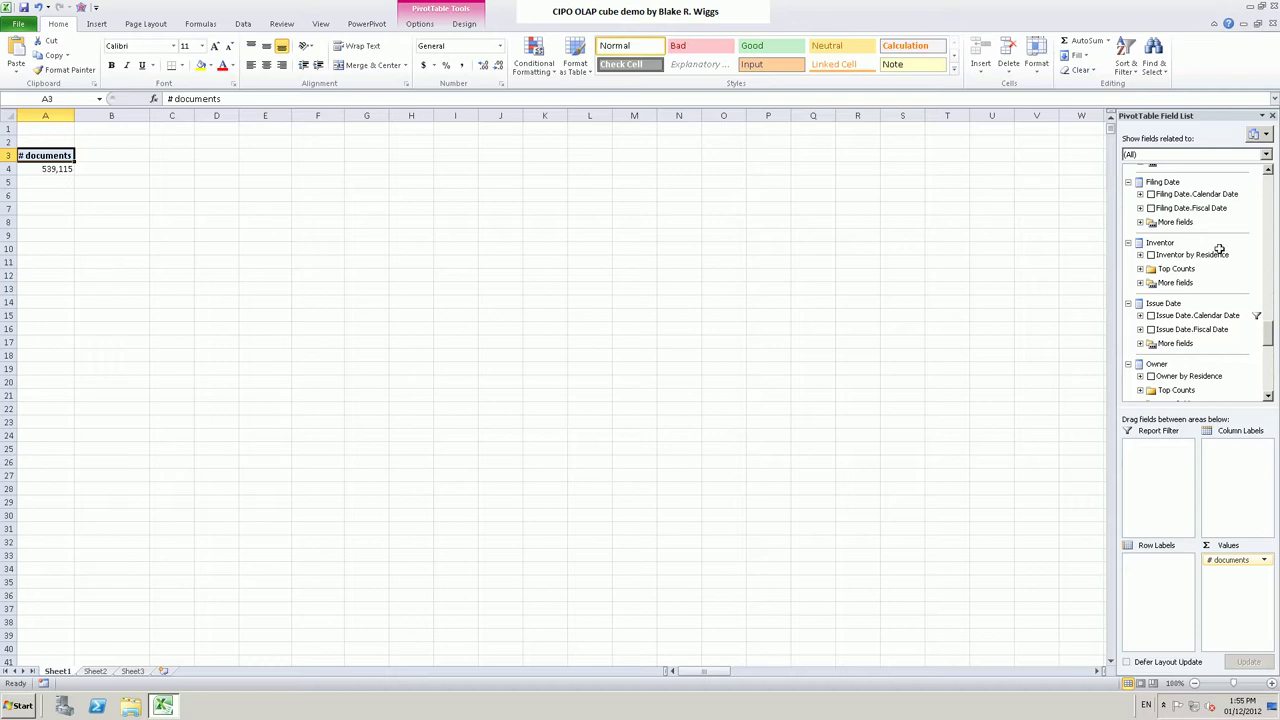
- Add the avg yrs in prosecution measure to the values beside # documents and inspect its overall figure
left_click_drag(1272, 318, 1268, 190)
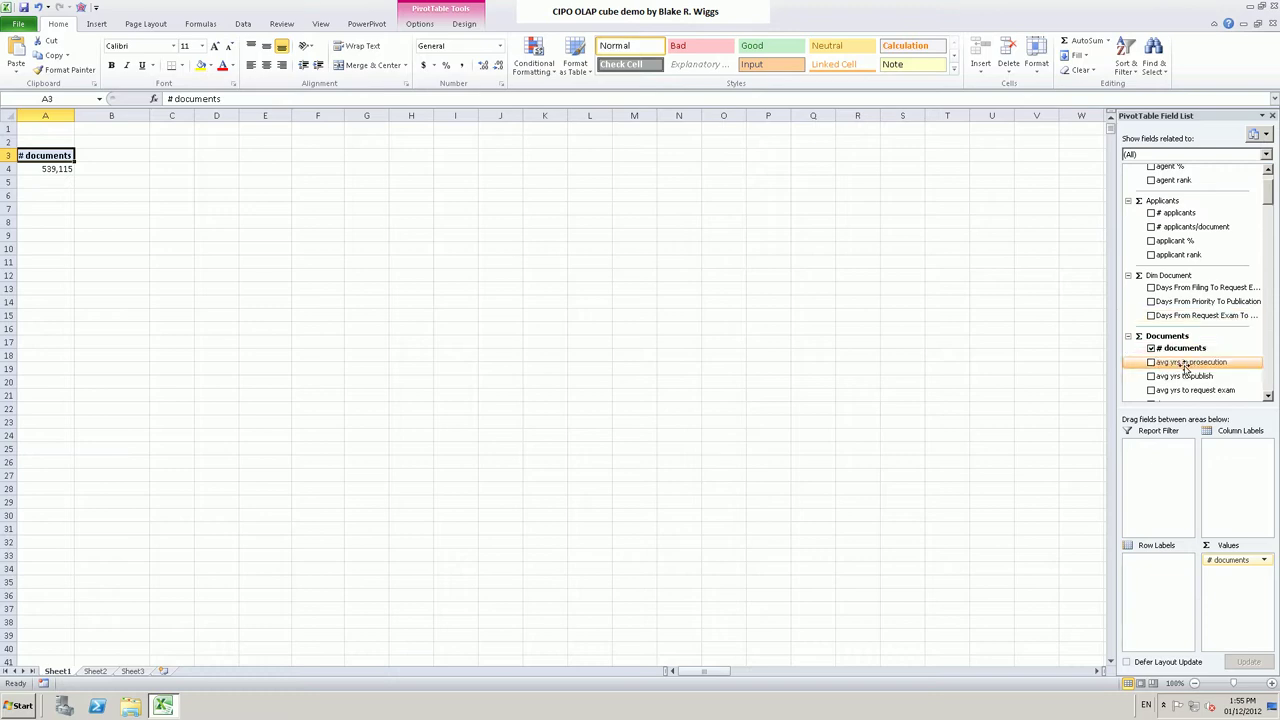
left_click(1151, 364)
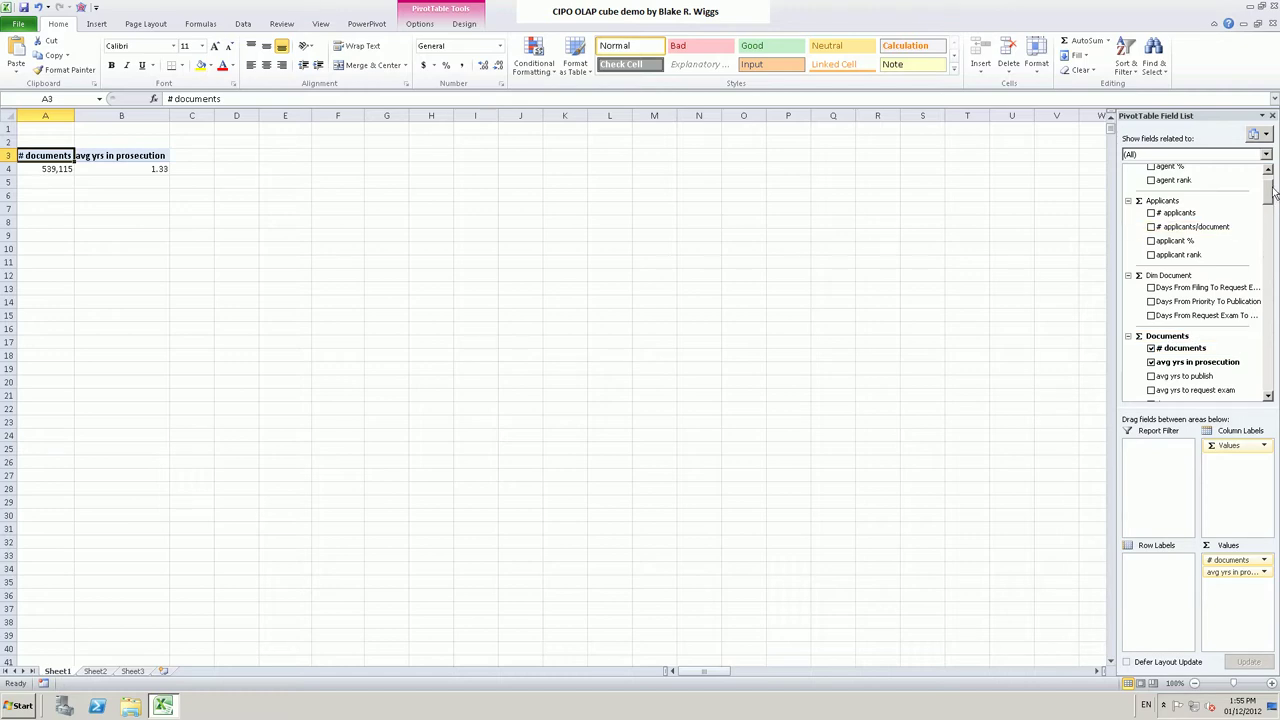
left_click_drag(1268, 192, 1268, 207)
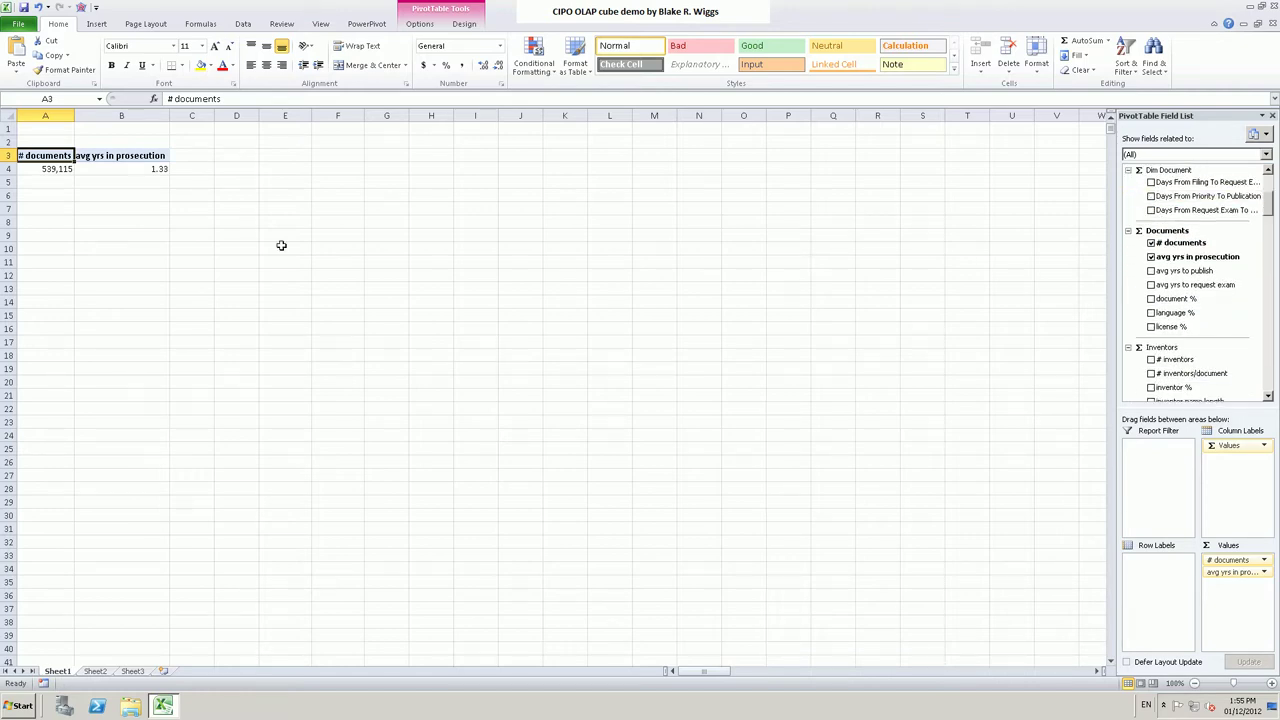
left_click(158, 169)
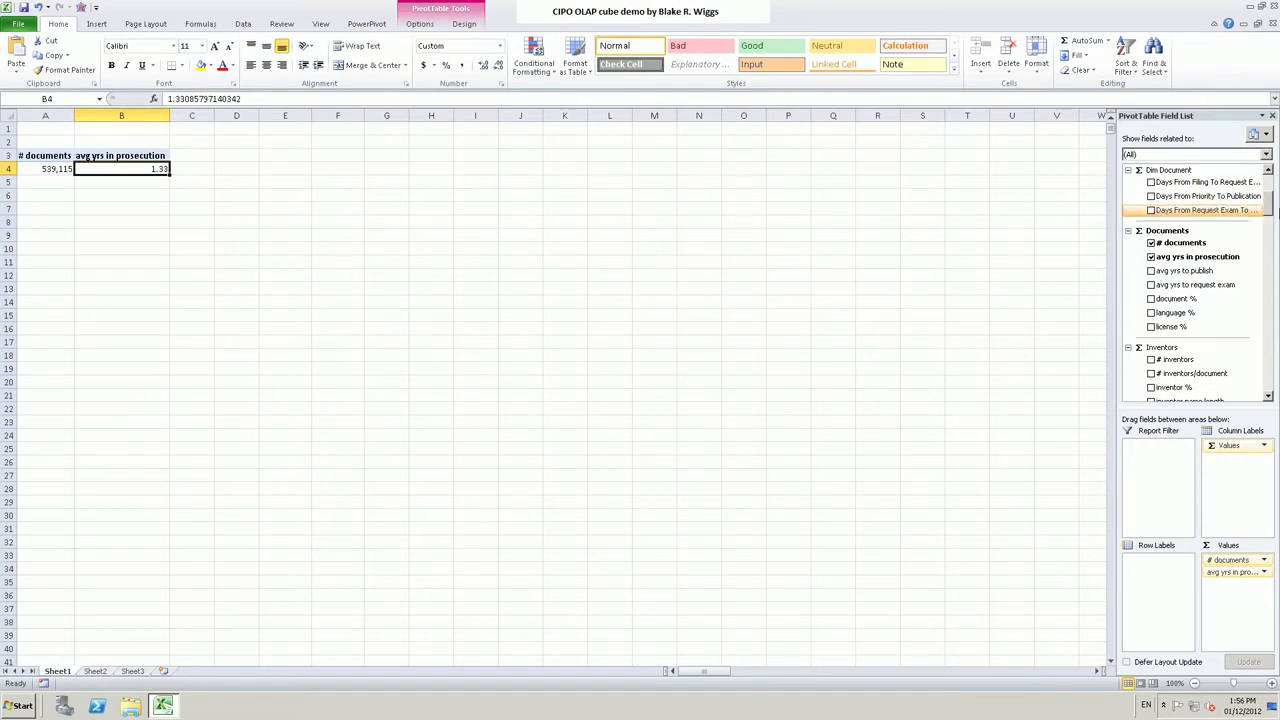
- Add Document by Kind to the rows and filter it to show only C: issued documents
left_click_drag(1268, 207, 1272, 309)
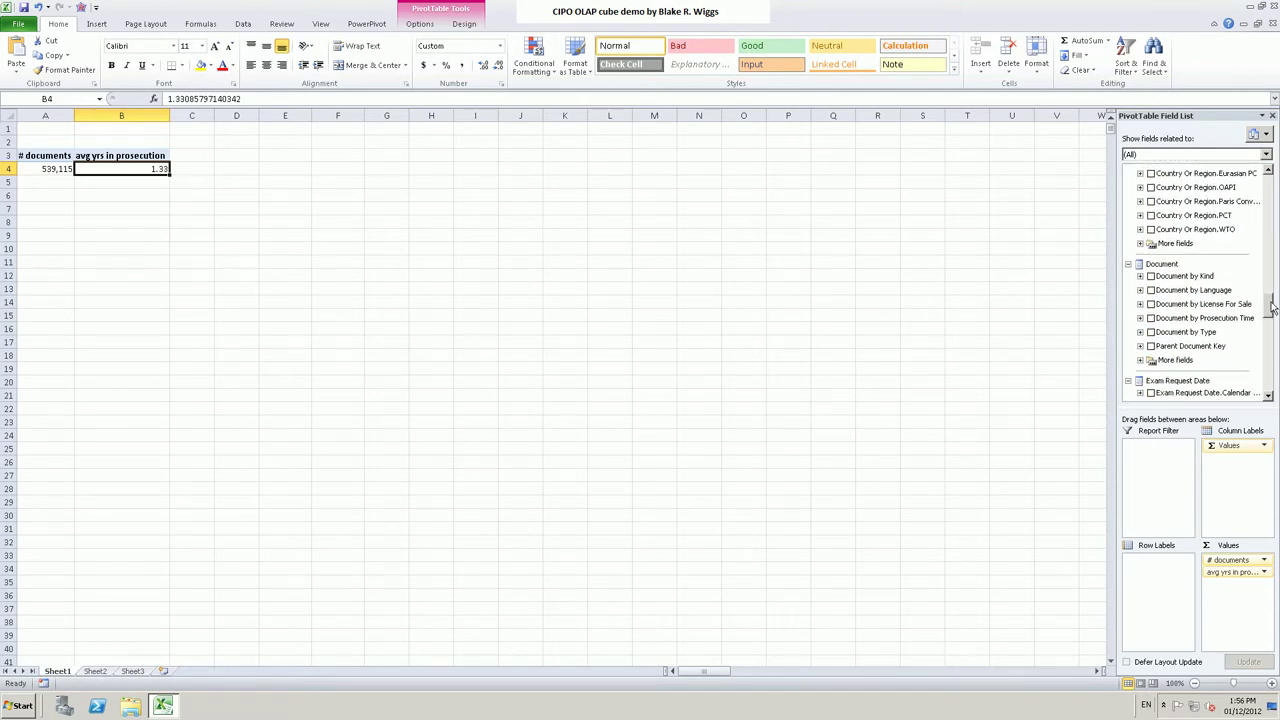
left_click(1150, 277)
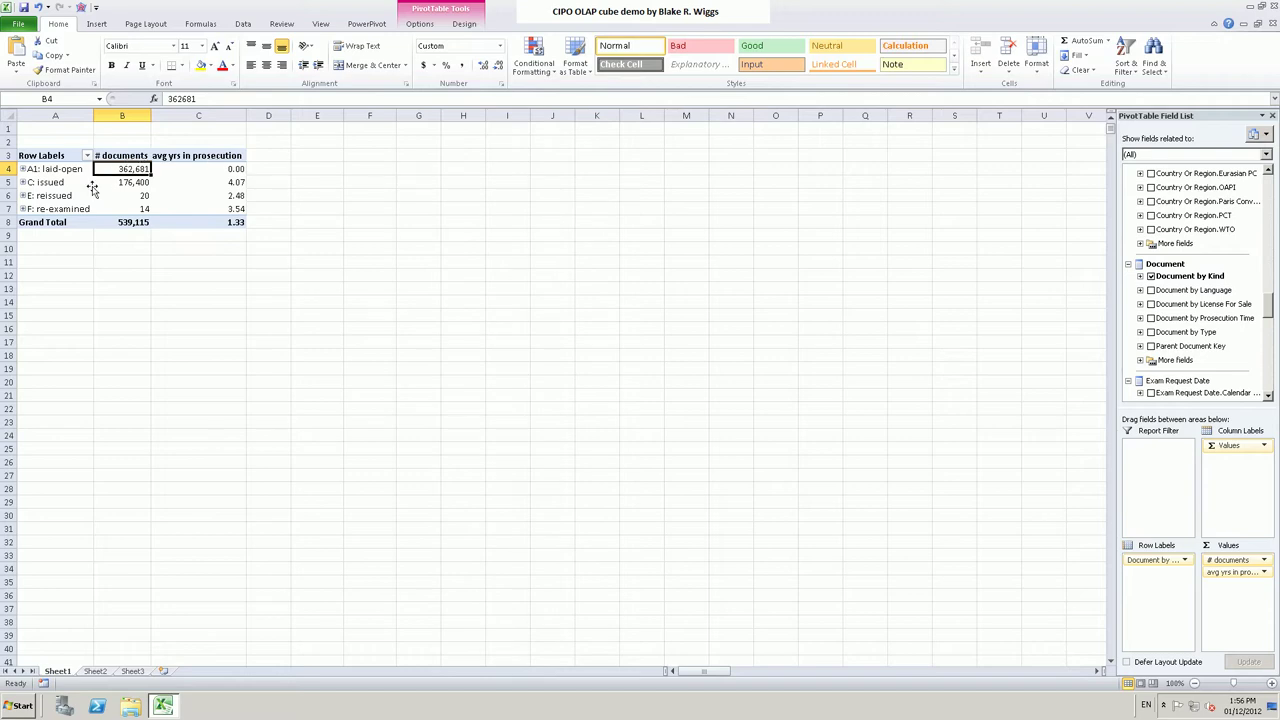
left_click(87, 157)
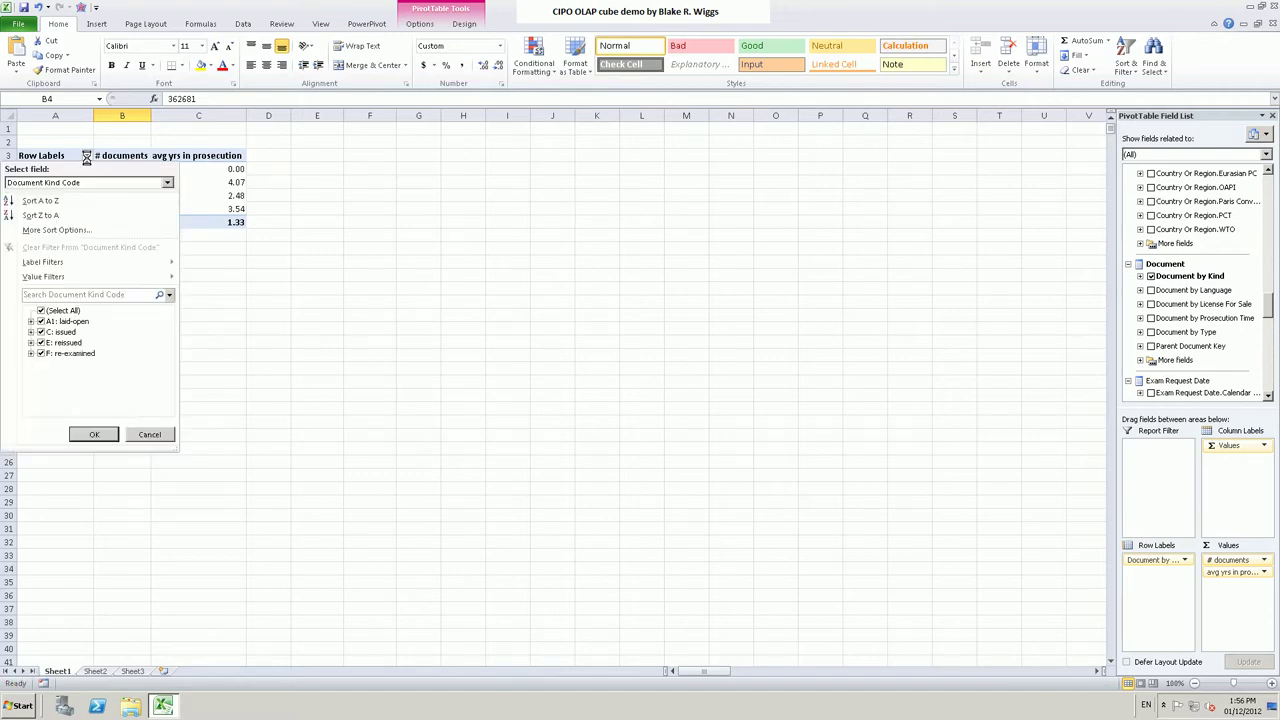
left_click(41, 311)
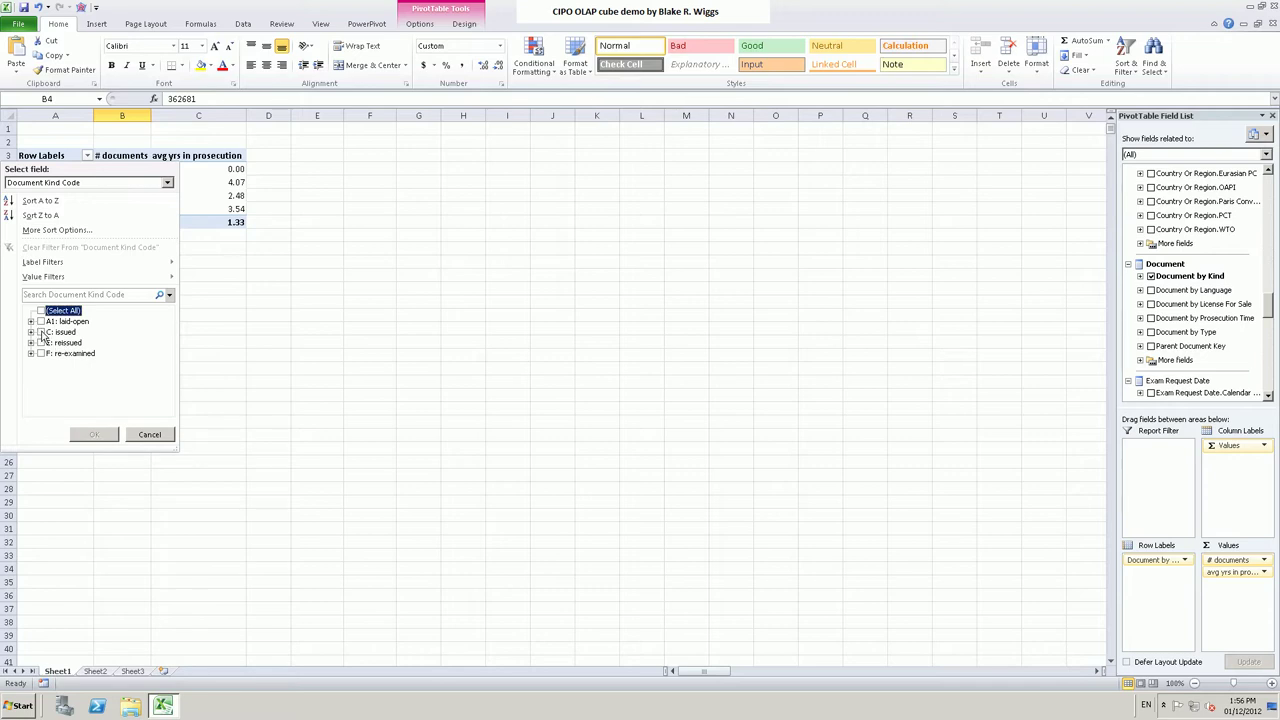
left_click(41, 332)
left_click(94, 436)
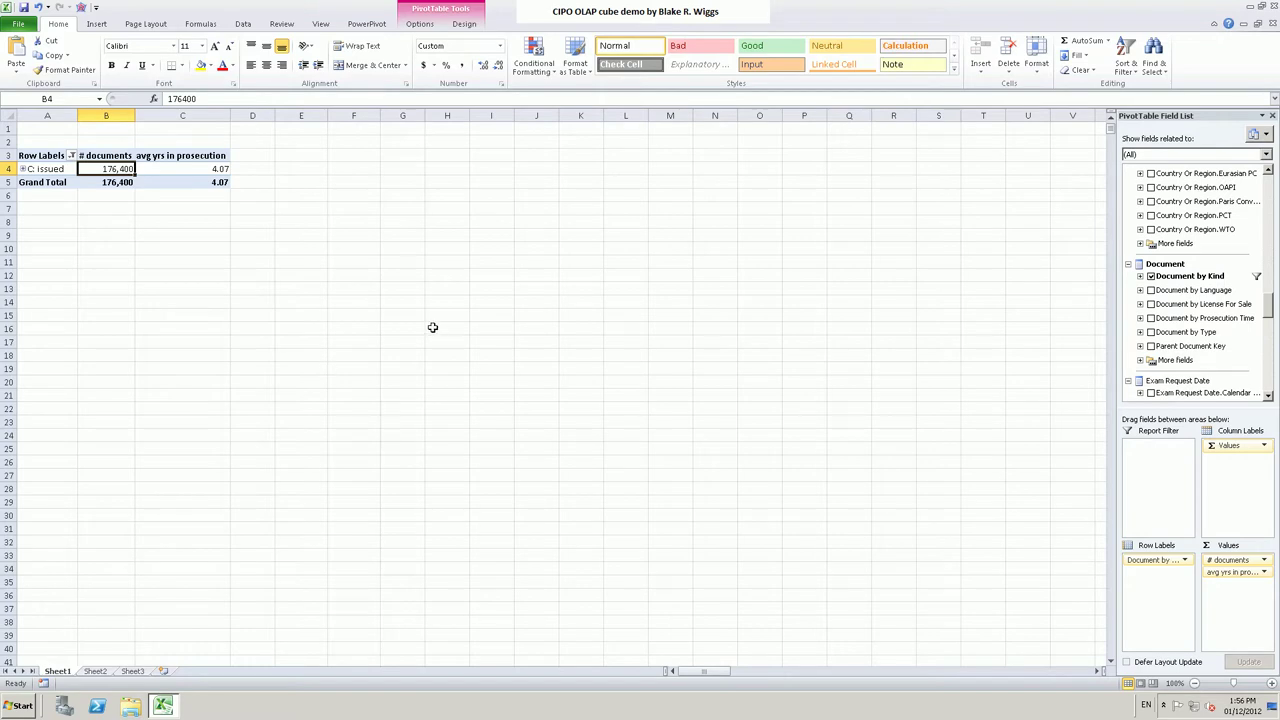
- Add Issue Date.Calendar Date to the rows beneath the document kind and place Applicant by Nationality as a report filter
left_click_drag(1268, 313, 1267, 334)
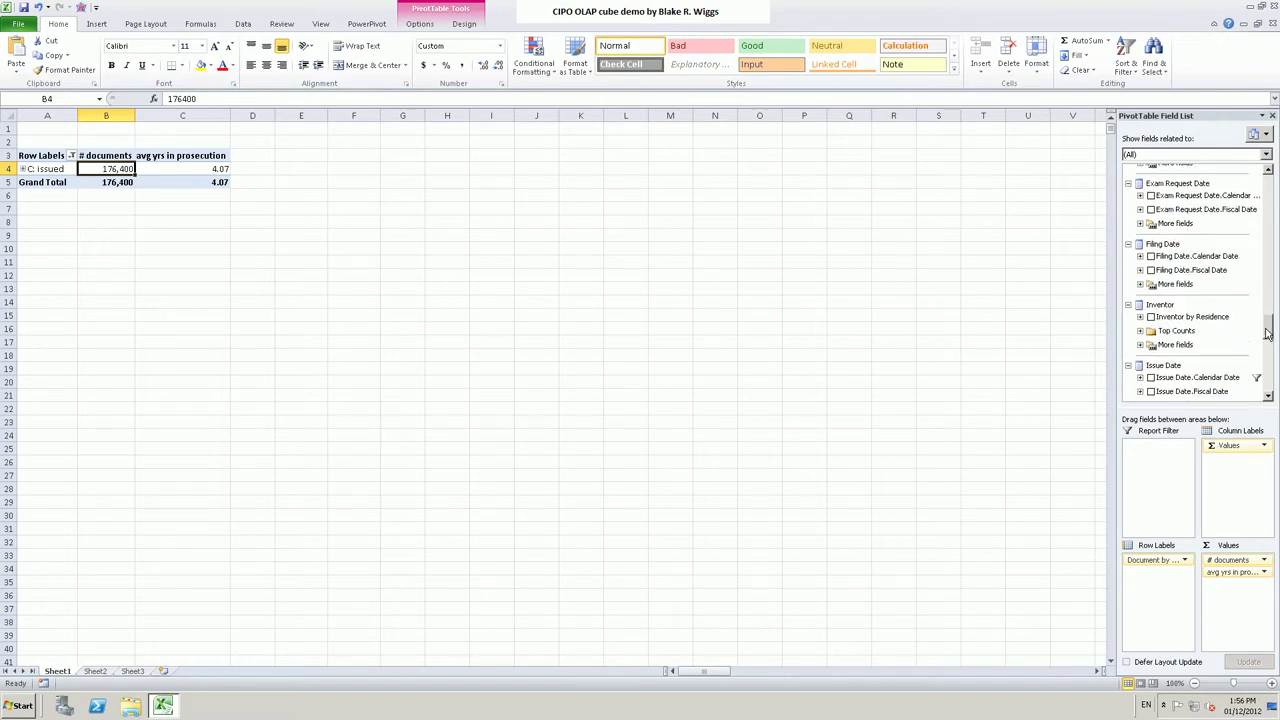
left_click(1151, 378)
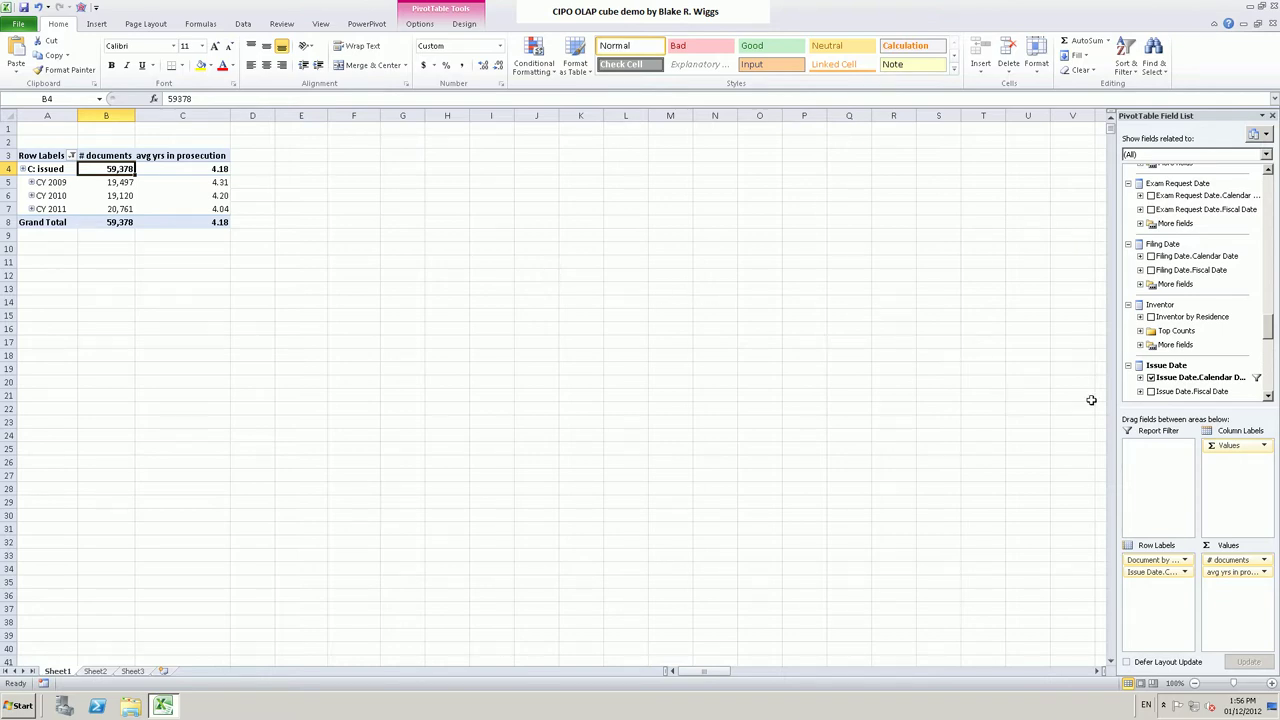
left_click_drag(1271, 333, 1272, 242)
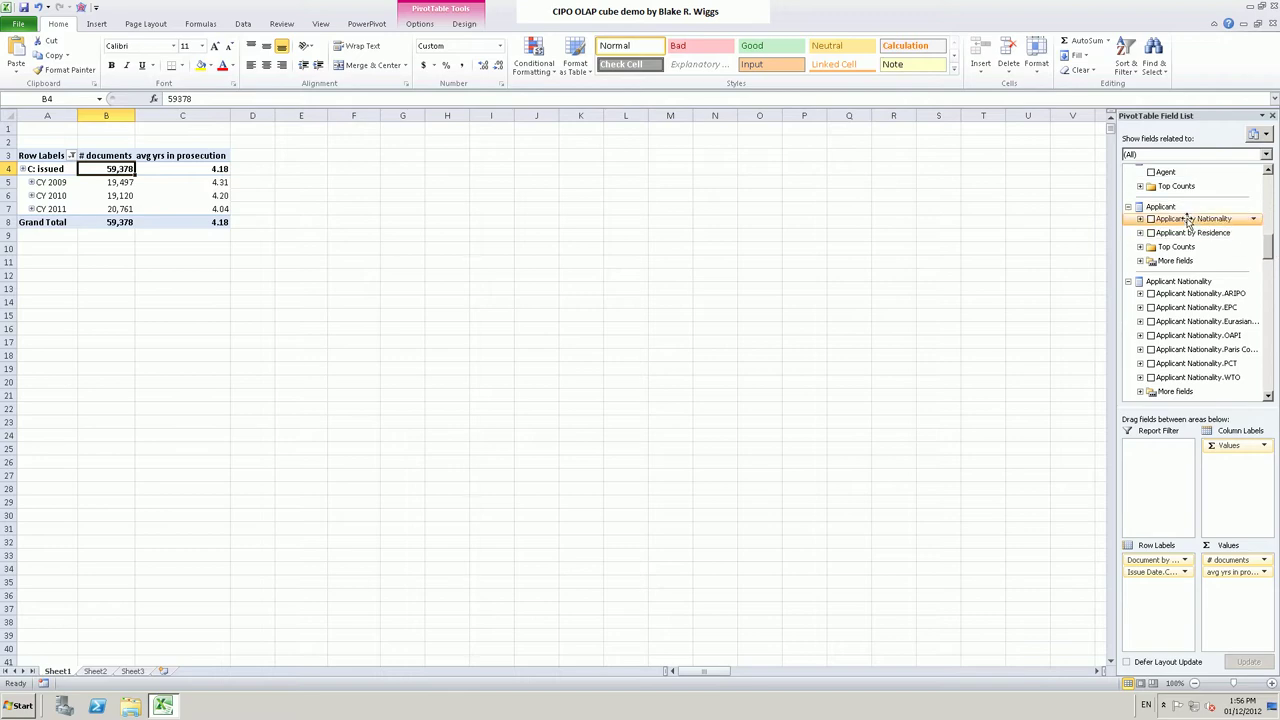
left_click_drag(1188, 224, 1160, 455)
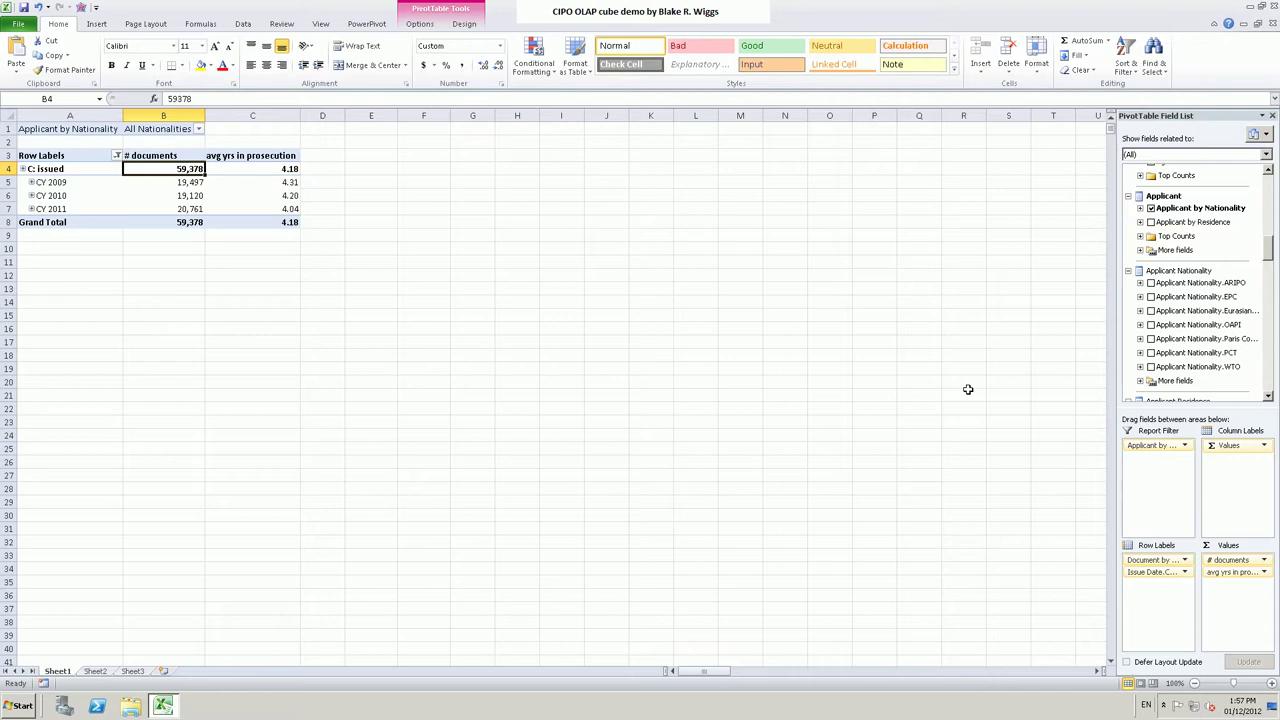
- Restrict the Applicant by Nationality report filter to Canada (CA) only
left_click(200, 131)
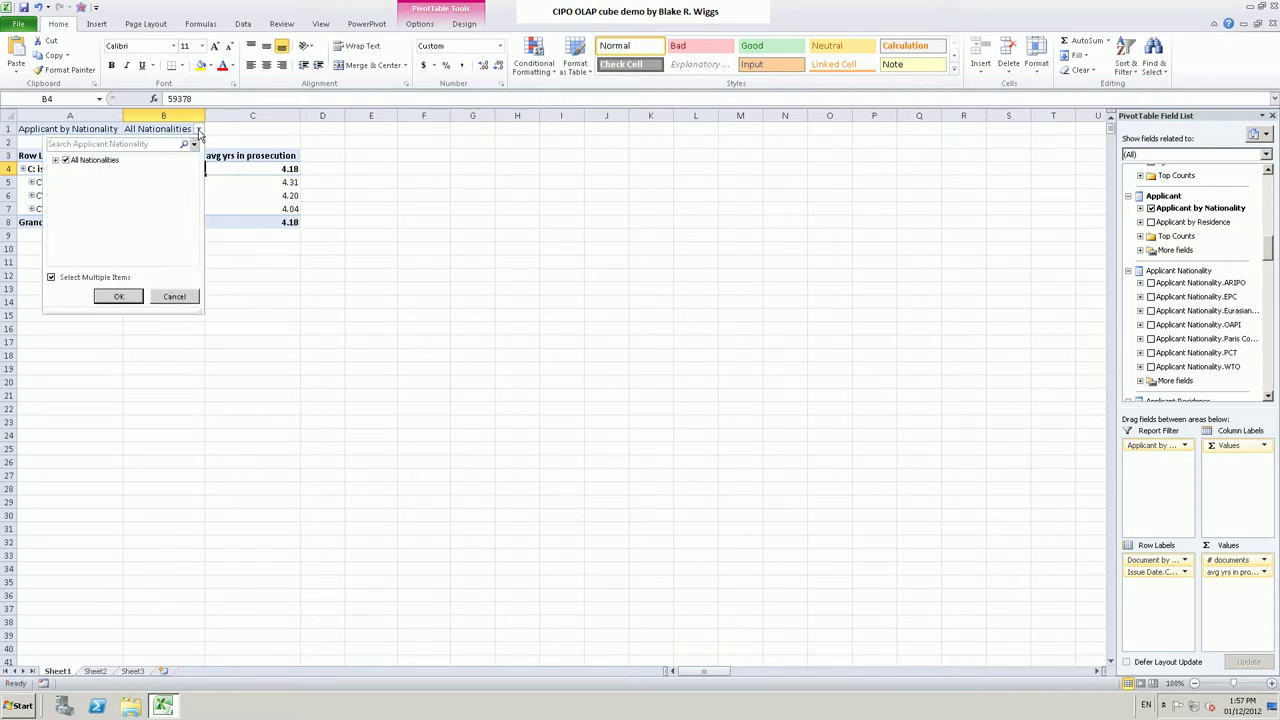
left_click(56, 160)
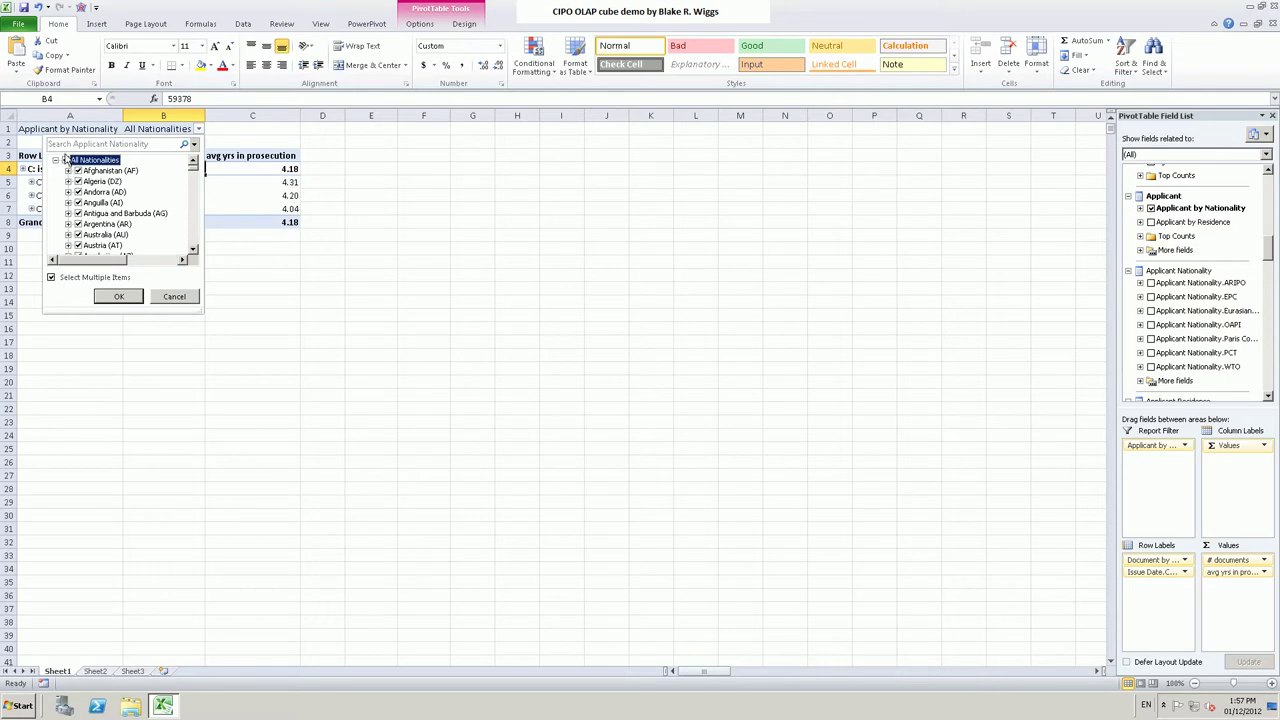
left_click(66, 160)
left_click(193, 251)
left_click(193, 251)
left_click(193, 251)
left_click(193, 251)
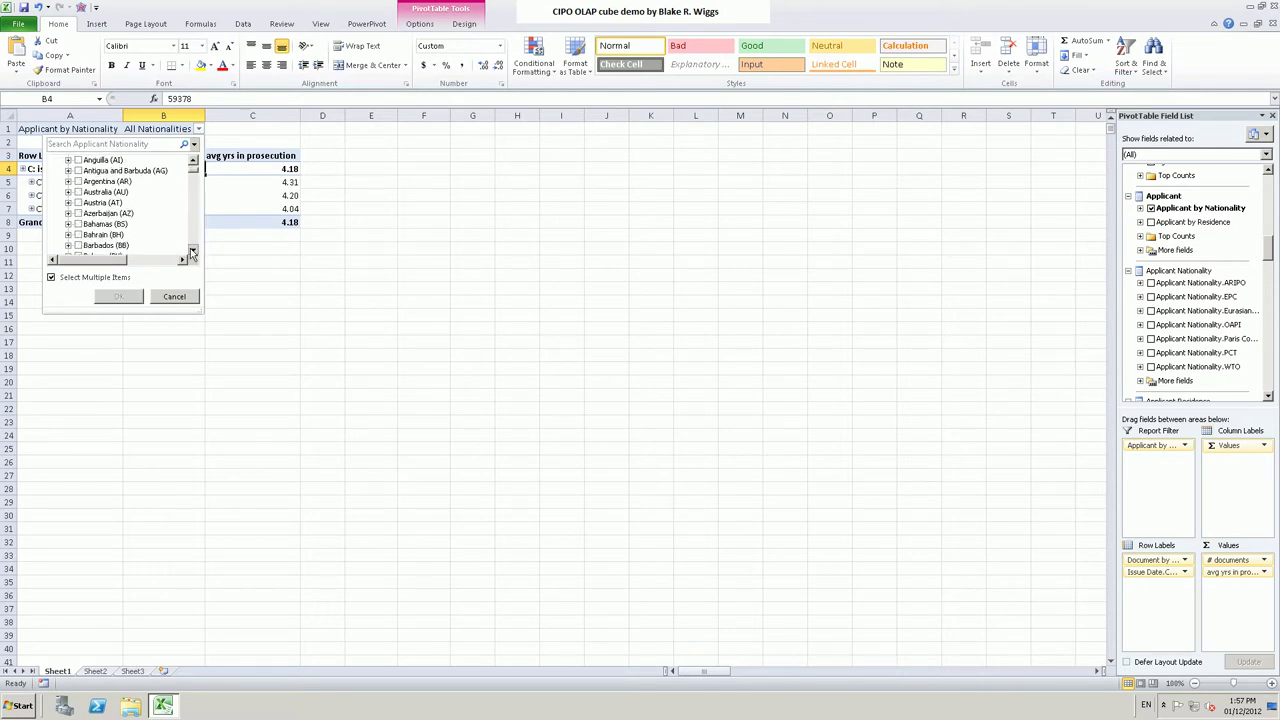
left_click(193, 251)
left_click(193, 251)
left_click(193, 251)
left_click(193, 251)
left_click(193, 251)
left_click(193, 251)
left_click(193, 251)
left_click(193, 251)
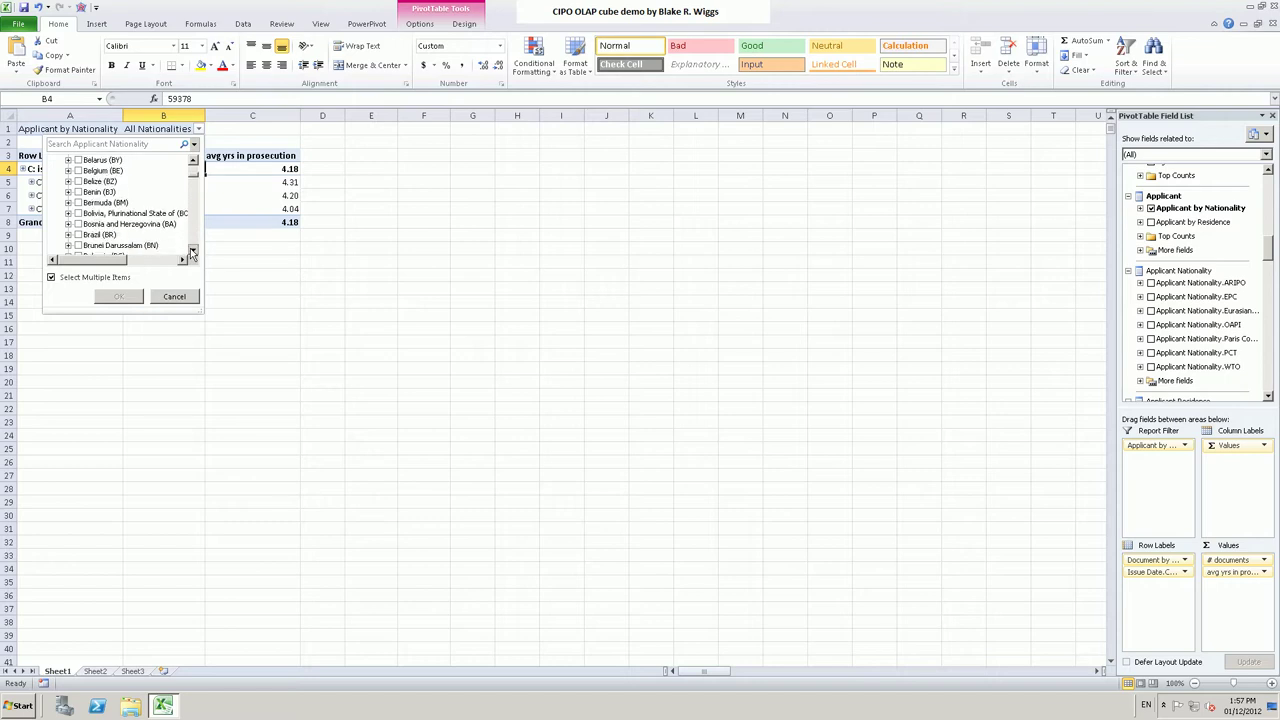
left_click(193, 251)
left_click(193, 251)
left_click(193, 251)
left_click(193, 251)
left_click(193, 251)
left_click(193, 251)
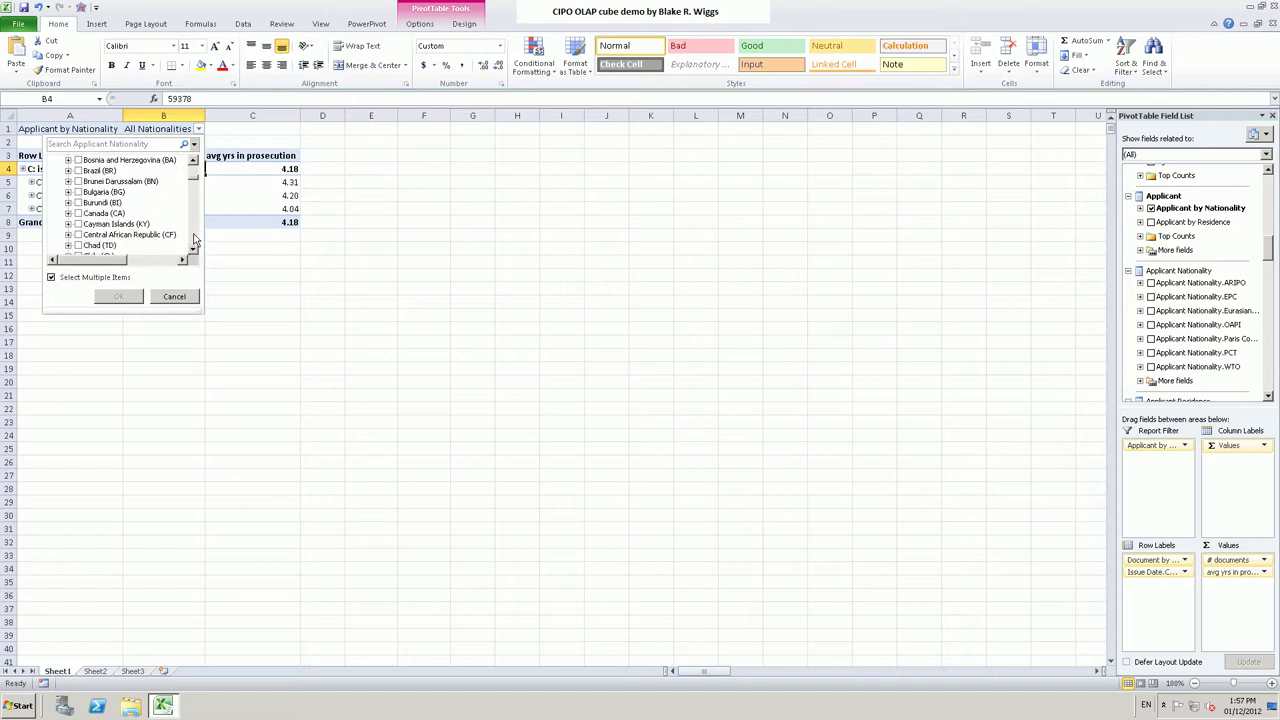
left_click(82, 214)
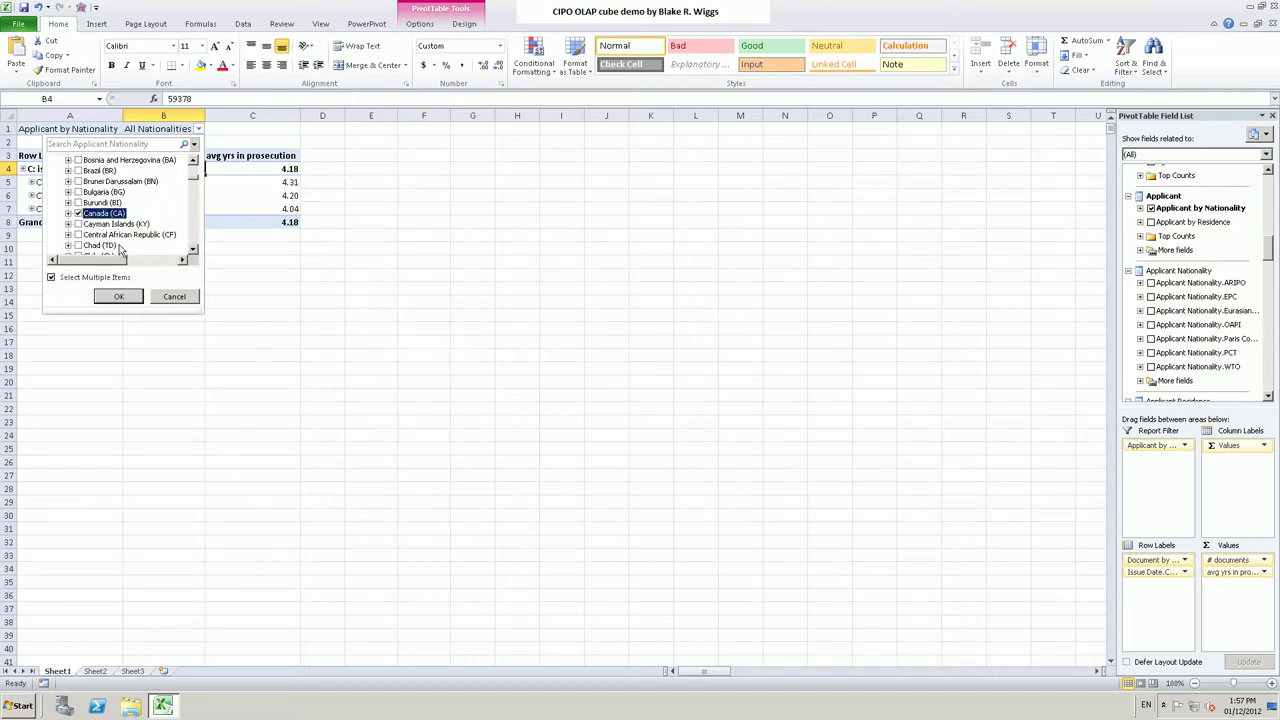
left_click(121, 299)
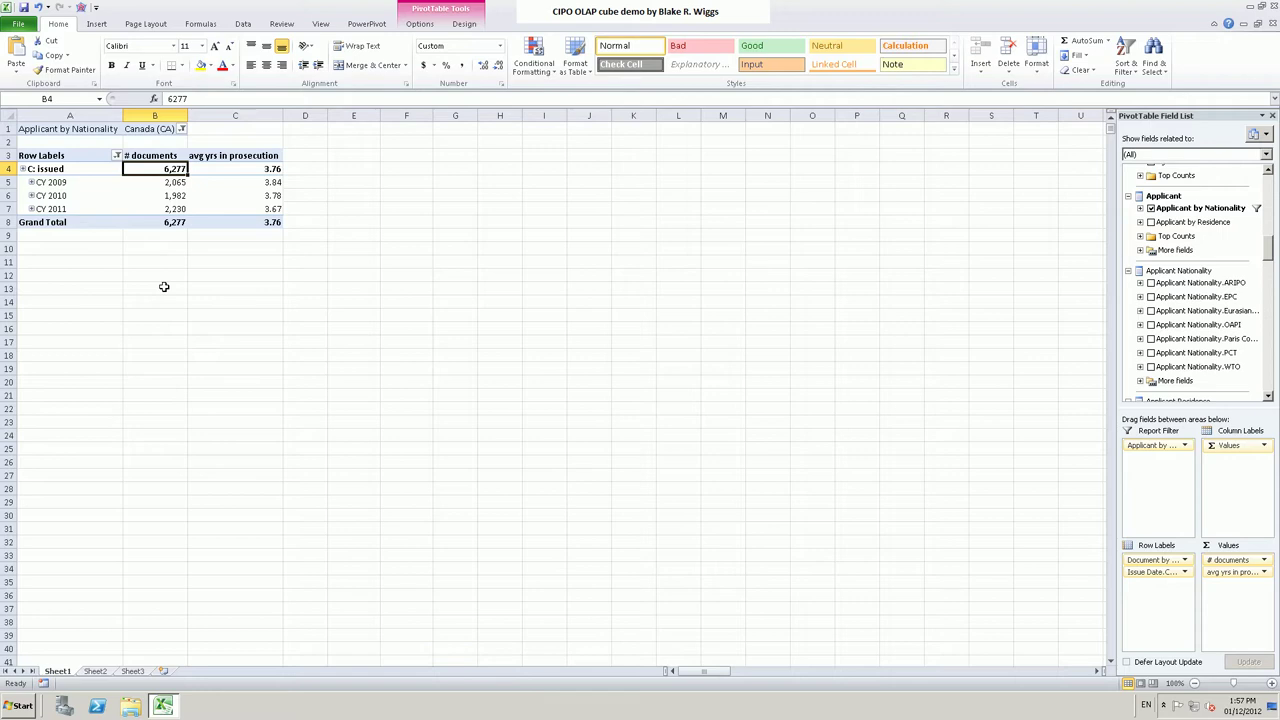
- Change the Applicant by Nationality report filter from Canada to Germany (DE) only
left_click(272, 186)
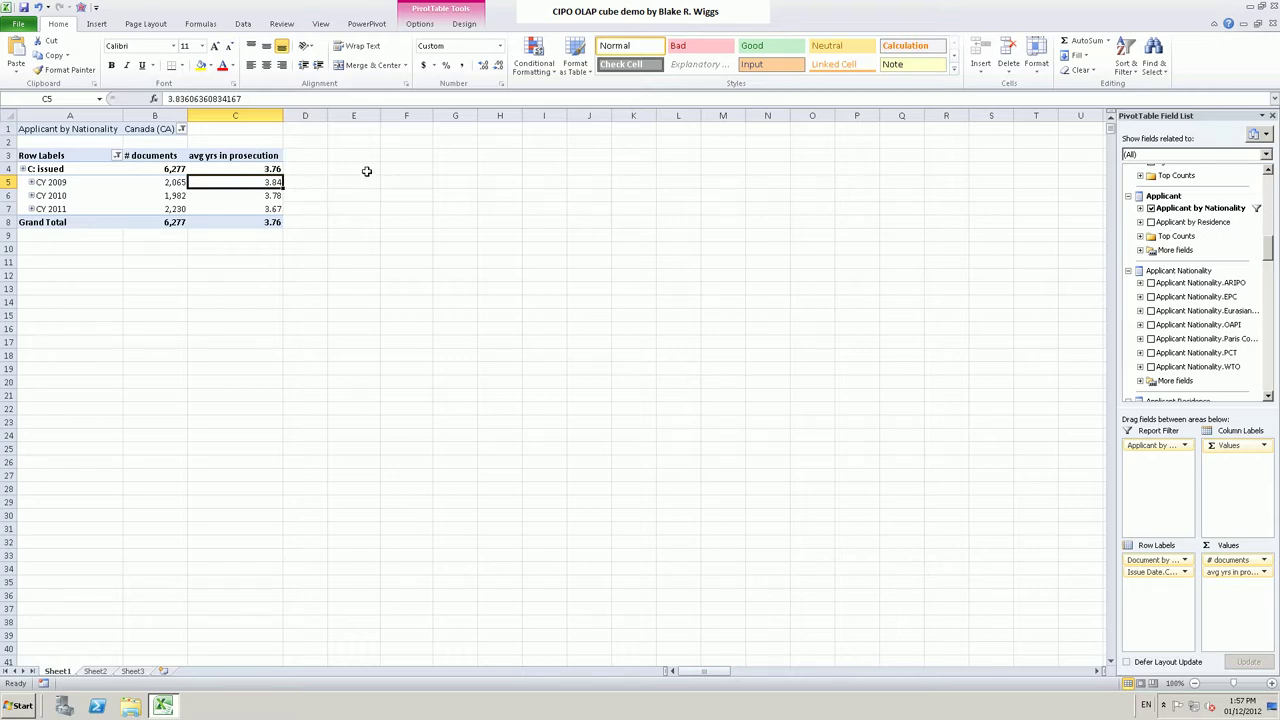
left_click(182, 129)
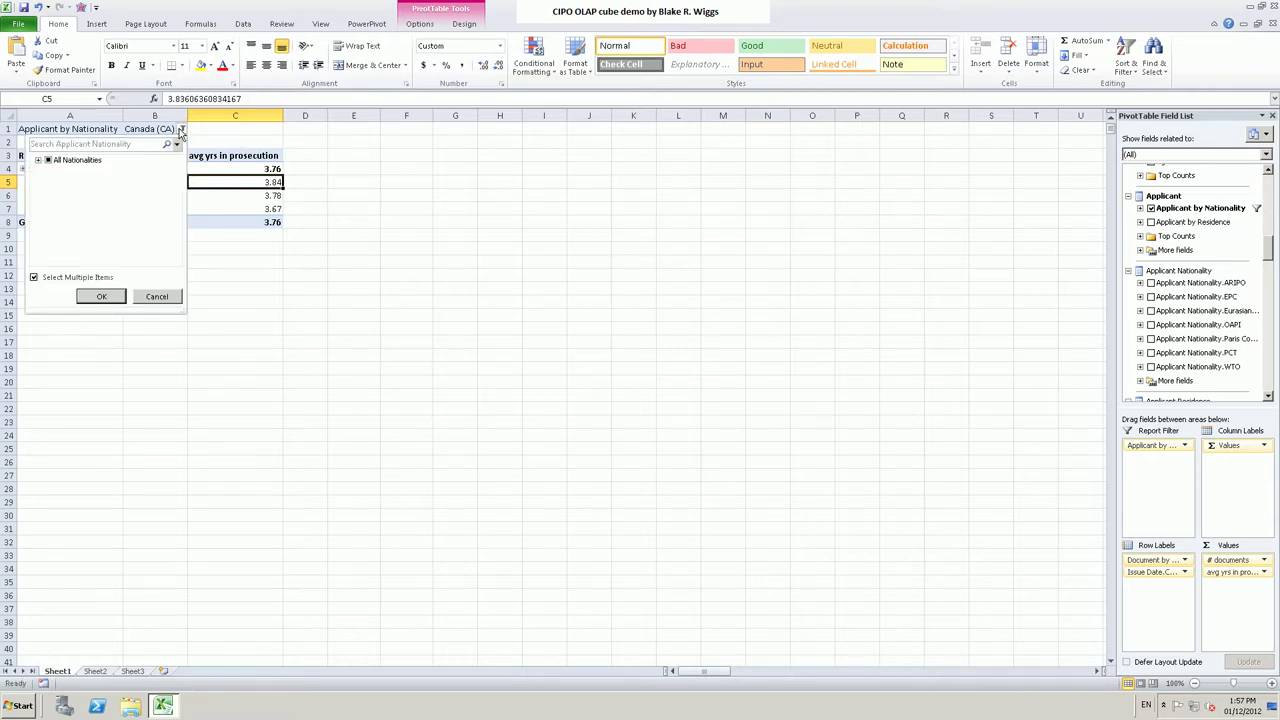
left_click(38, 160)
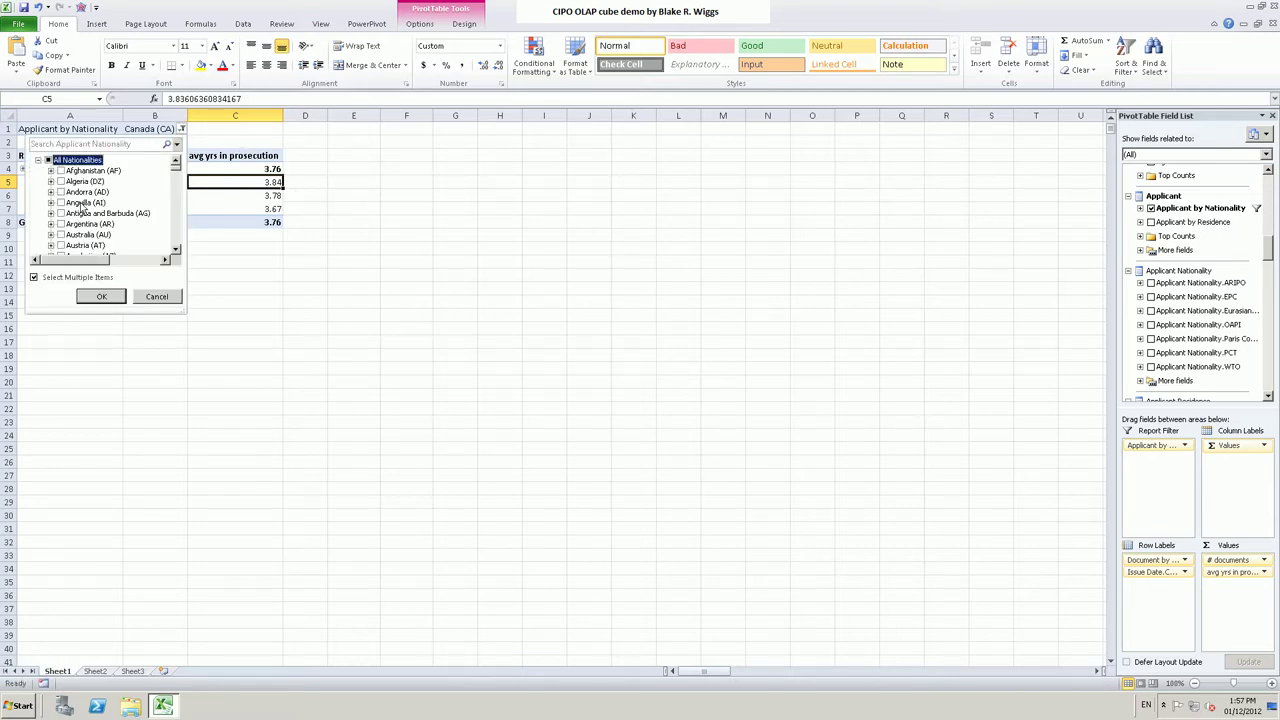
left_click(48, 160)
left_click(38, 160)
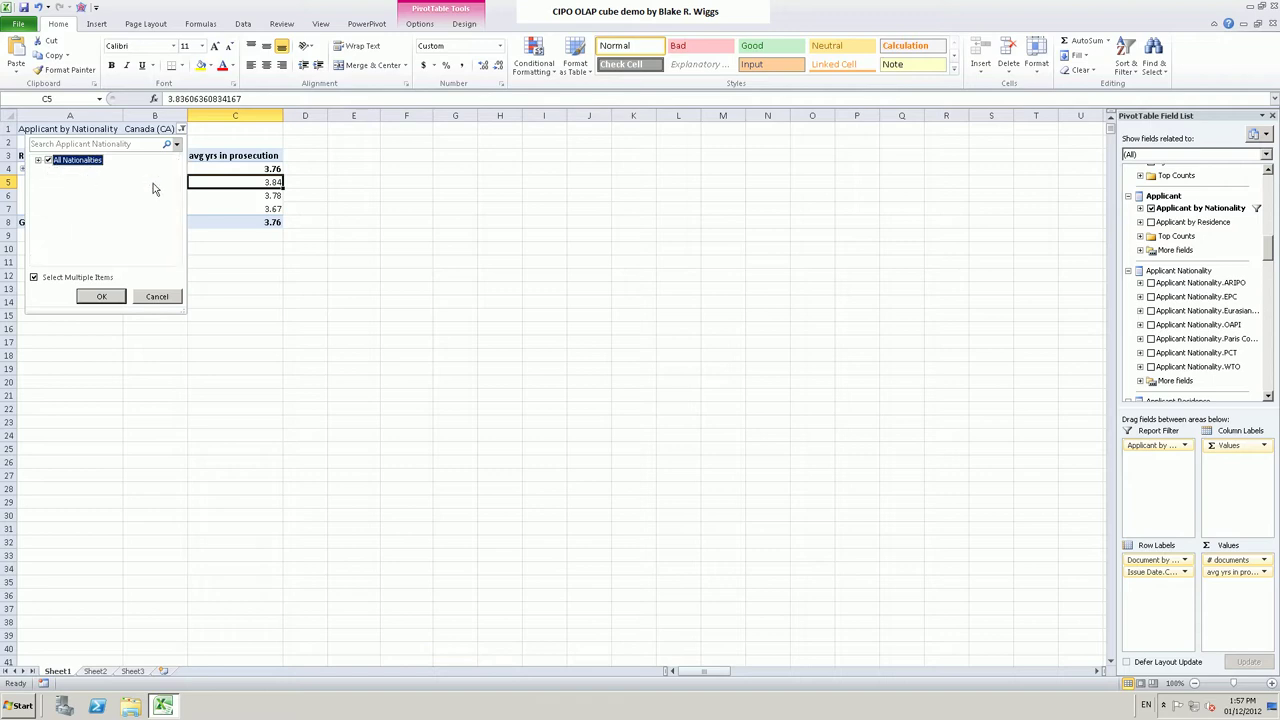
left_click(38, 160)
left_click(48, 160)
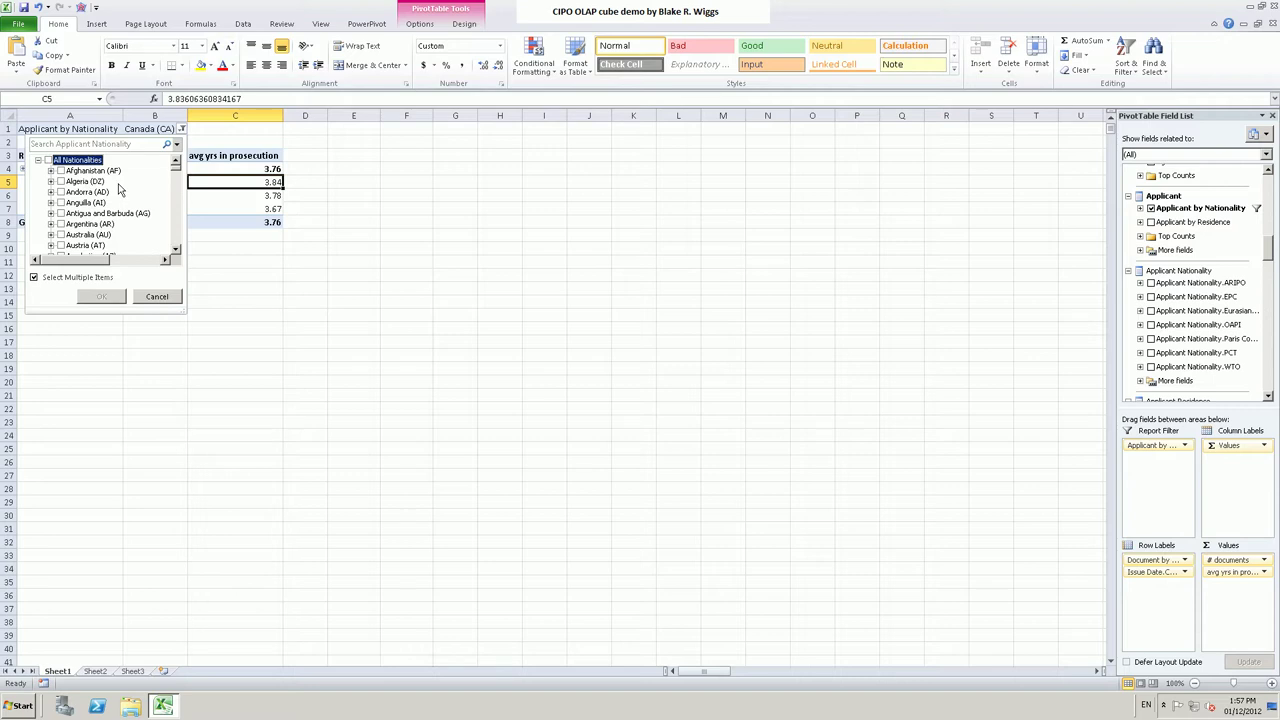
left_click_drag(177, 170, 178, 197)
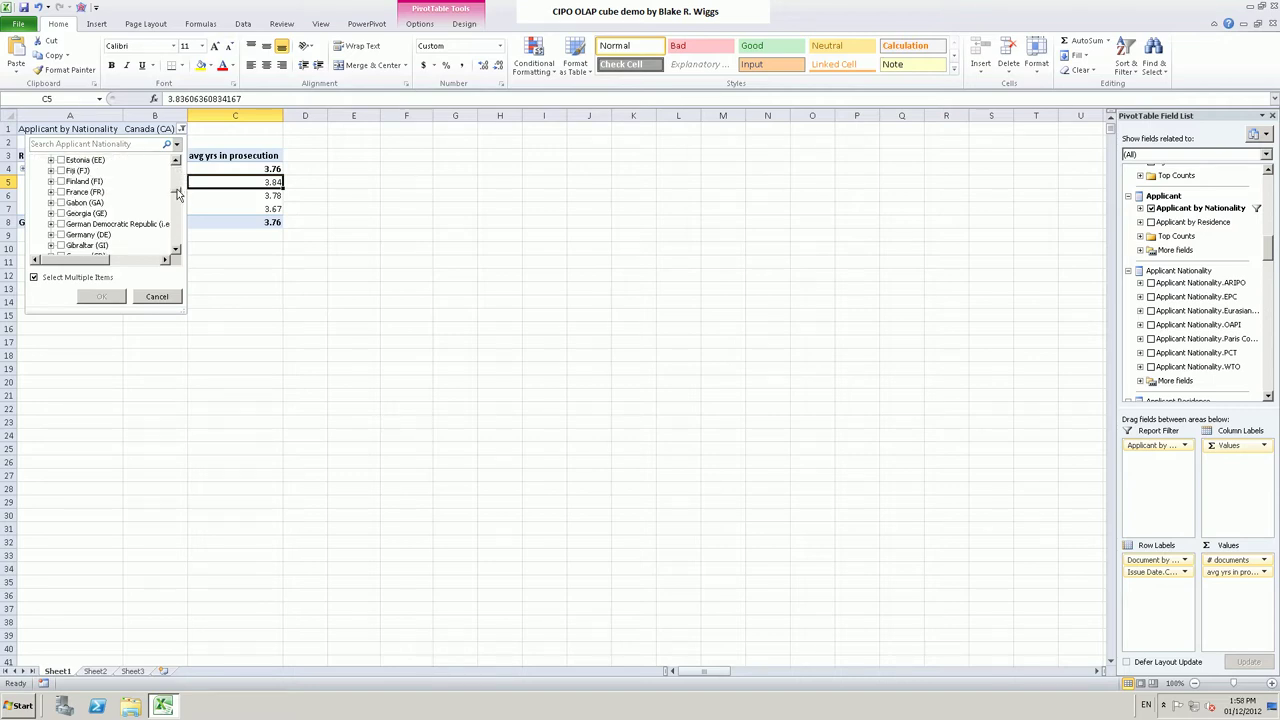
left_click(61, 235)
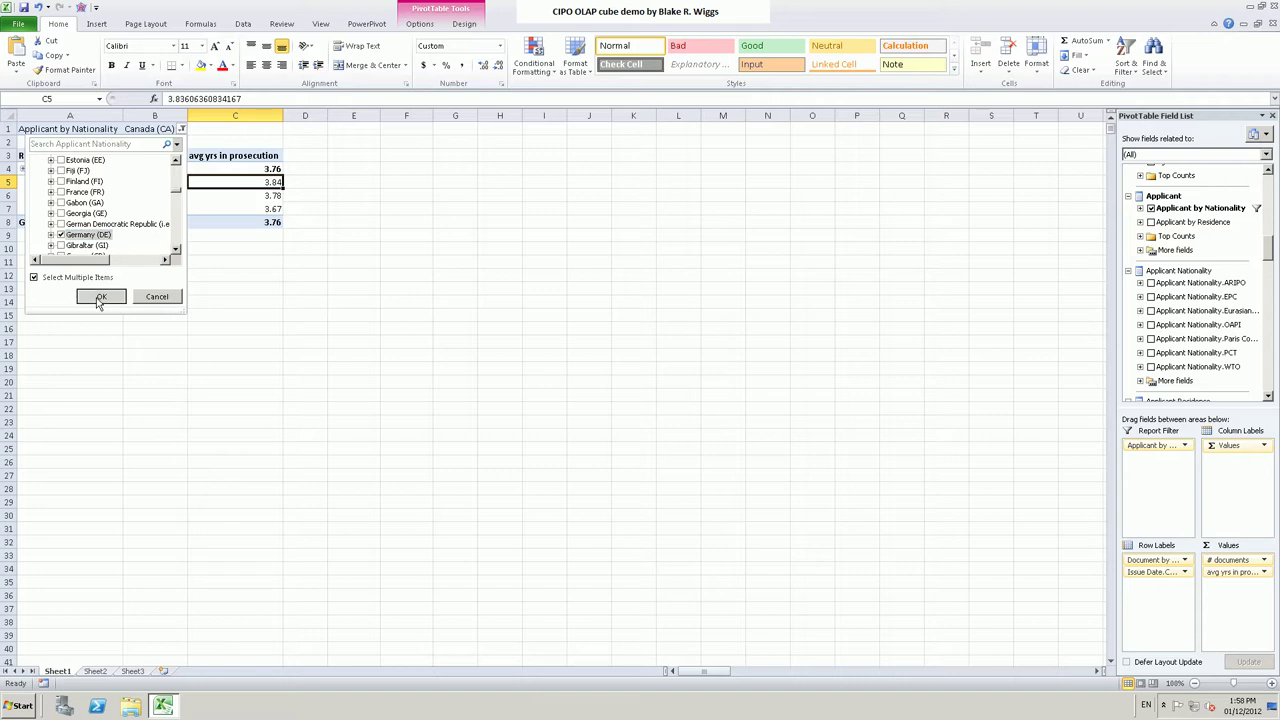
left_click(101, 296)
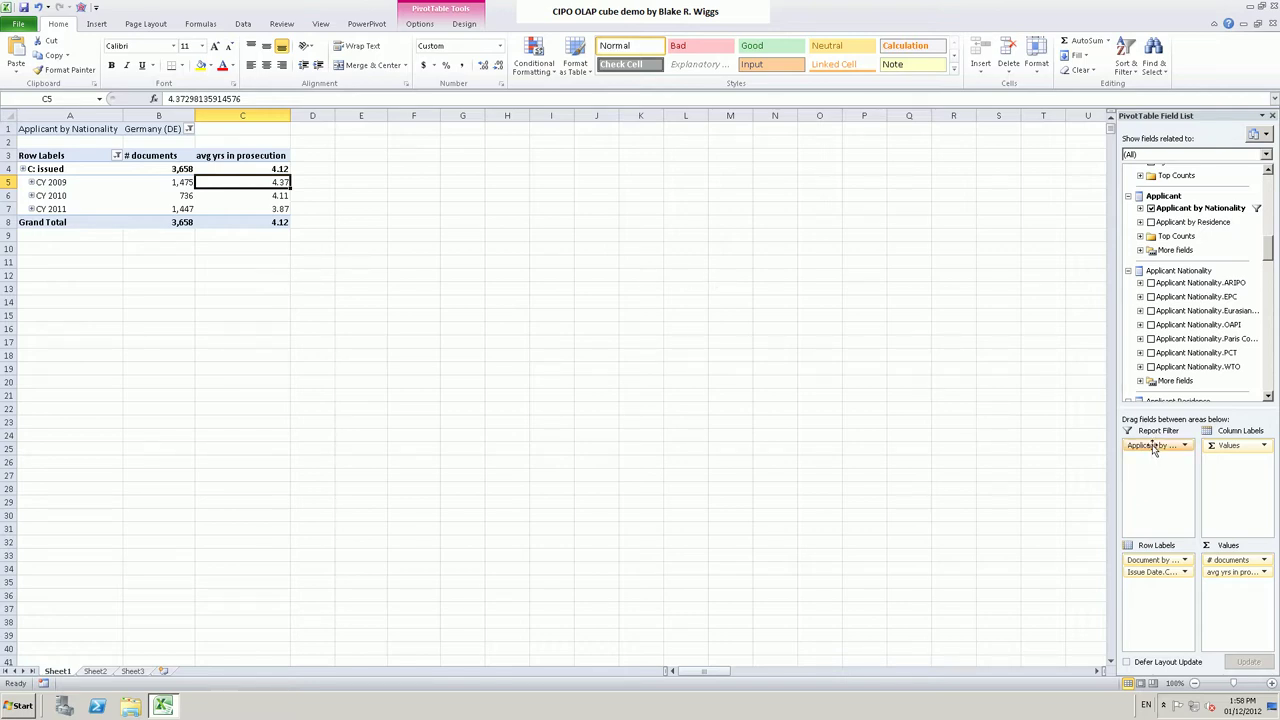
- Remove Applicant by Nationality from the report filter and place IPC Classification there instead
left_click_drag(1153, 448, 1080, 425)
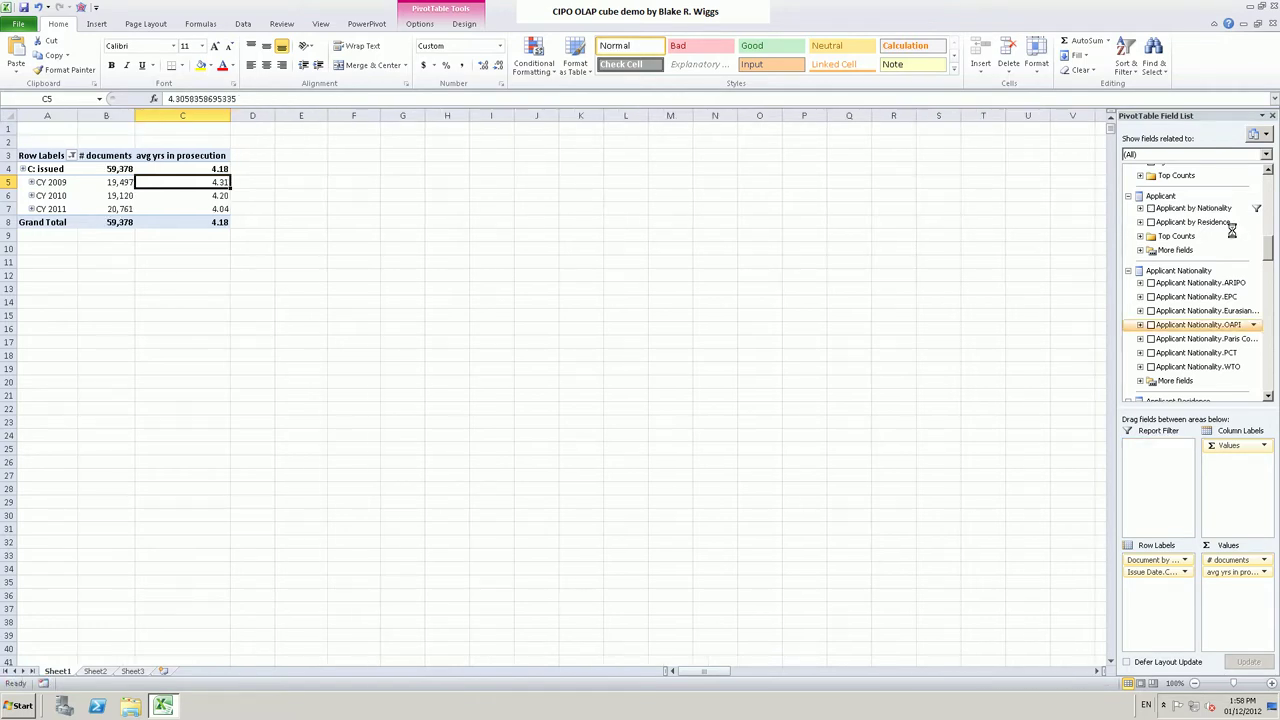
left_click_drag(1268, 258, 1268, 292)
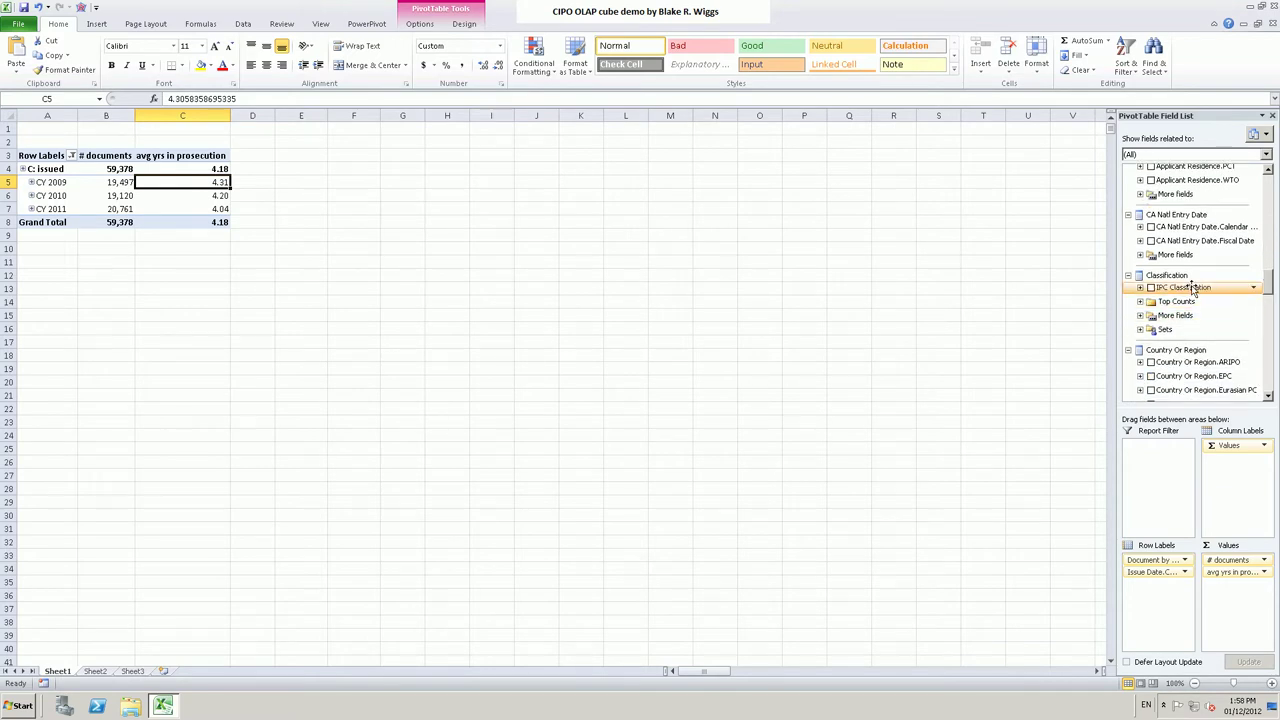
left_click_drag(1165, 456, 1160, 450)
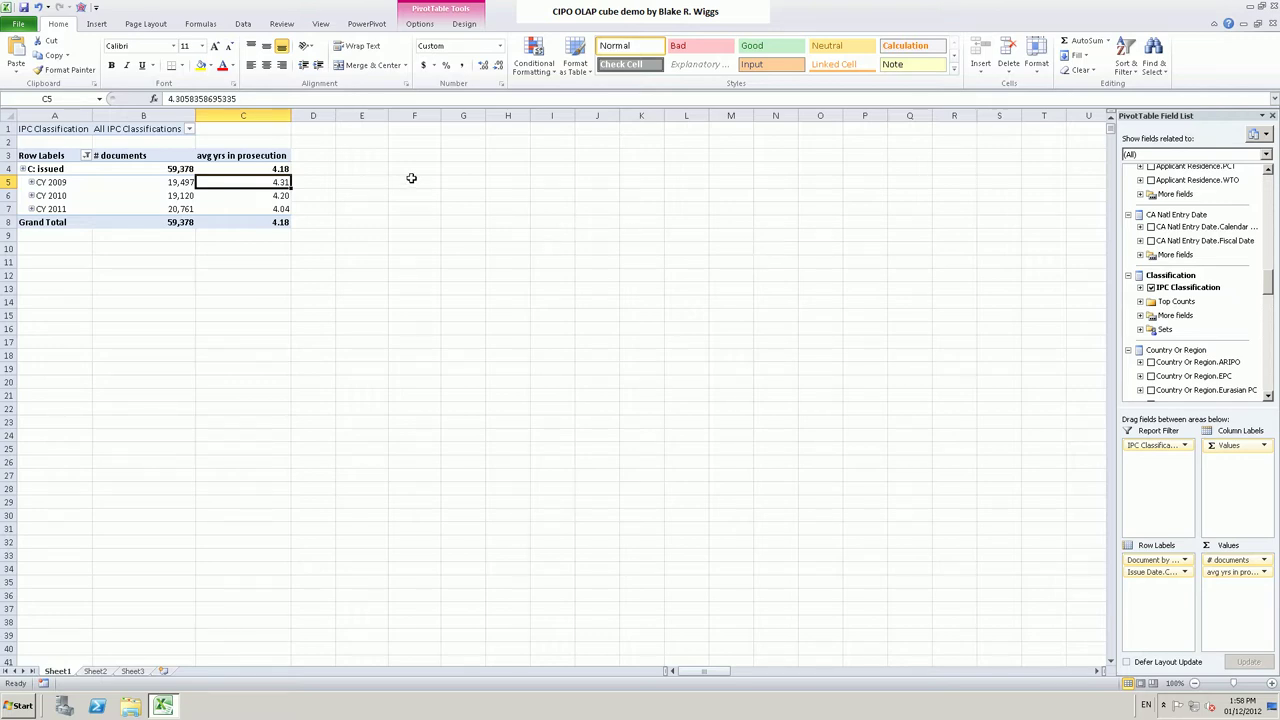
- Restrict the IPC Classification report filter to section C only, with multiple item selection enabled
left_click(57, 184)
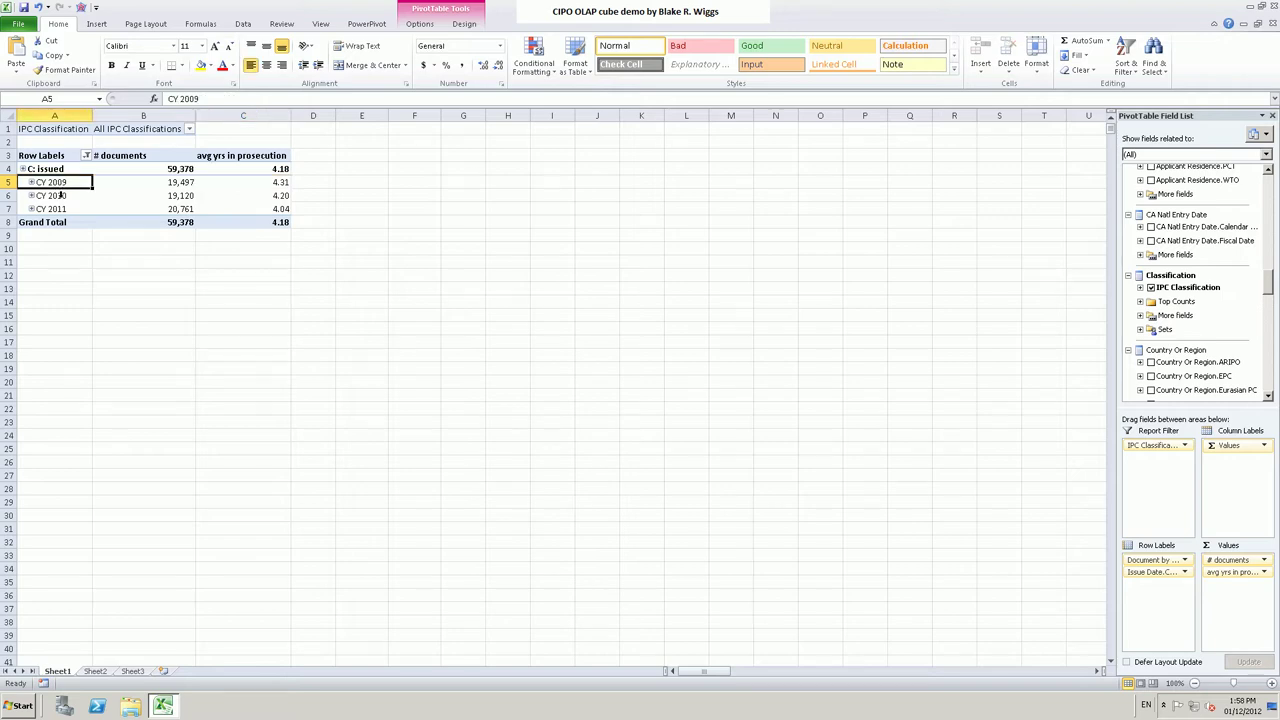
left_click(60, 197)
left_click(62, 211)
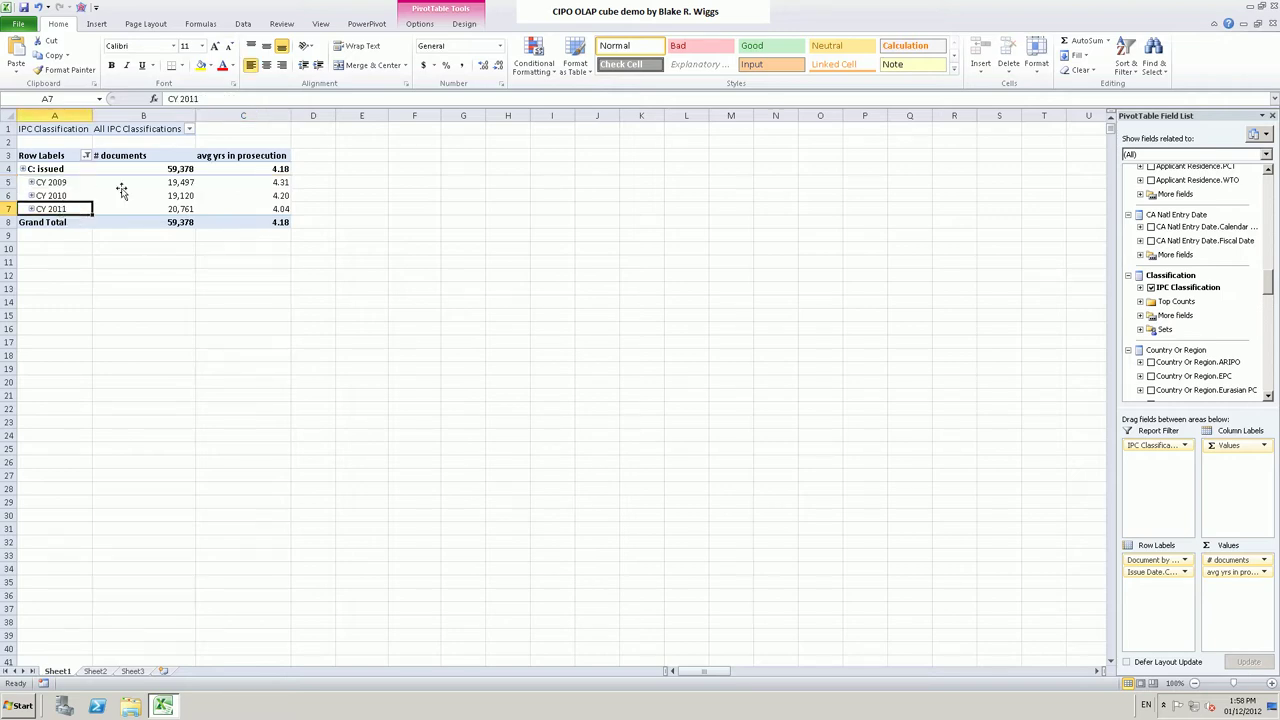
left_click(189, 129)
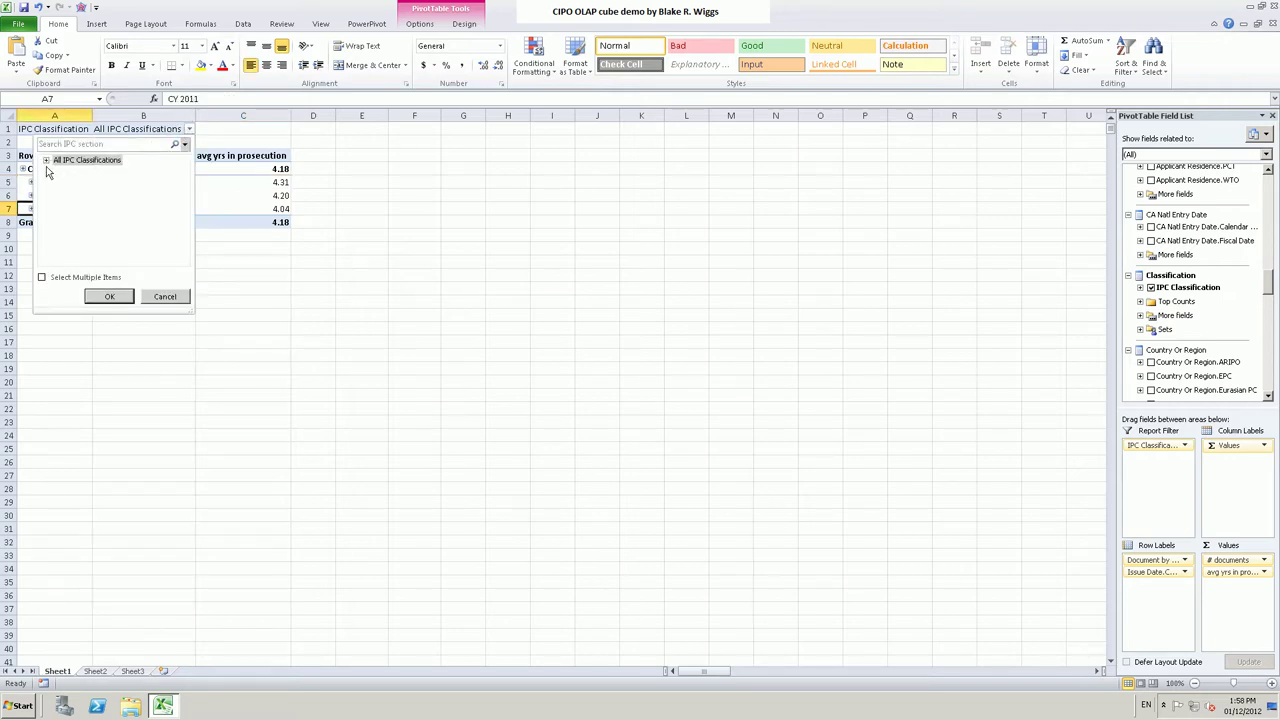
left_click(46, 160)
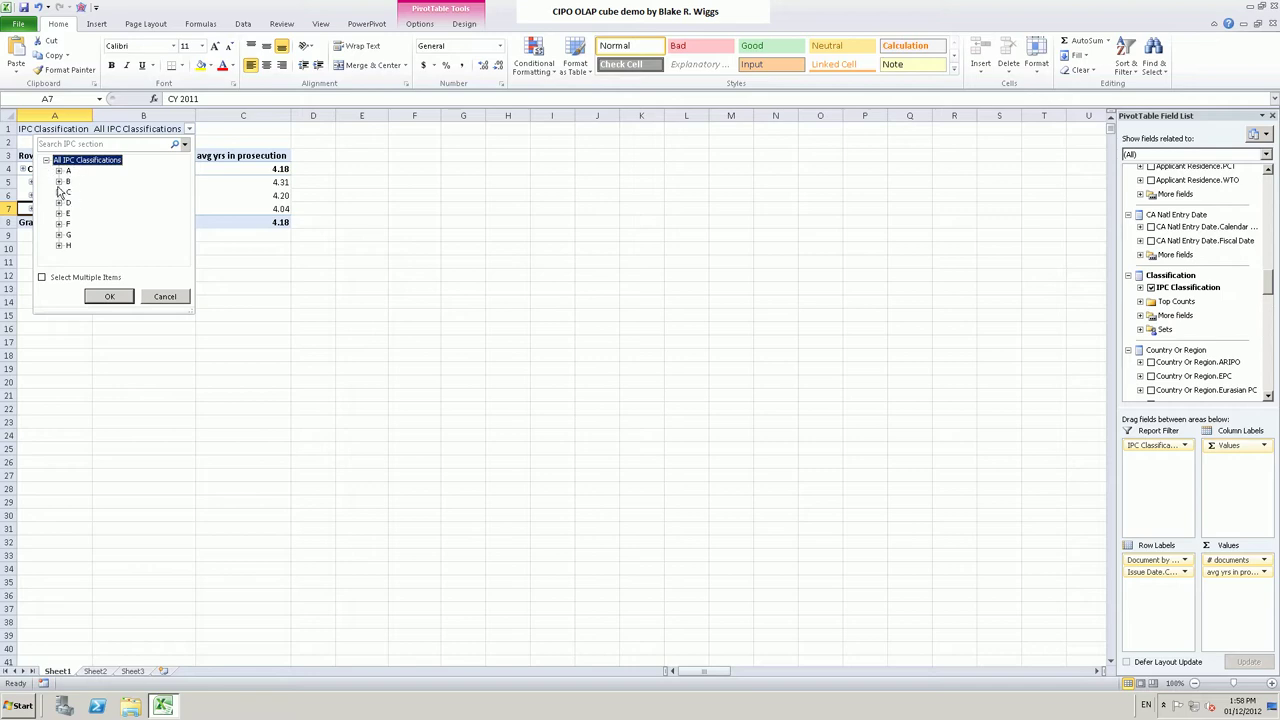
left_click(42, 277)
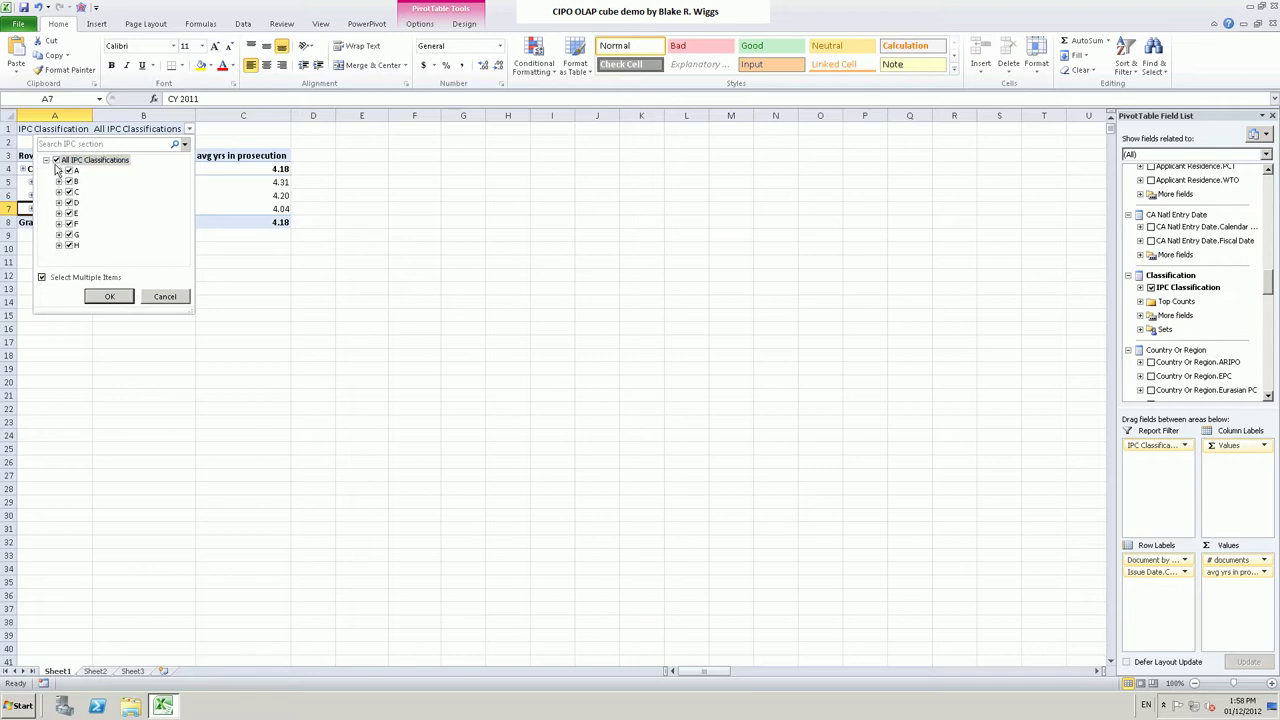
left_click(57, 160)
left_click(69, 192)
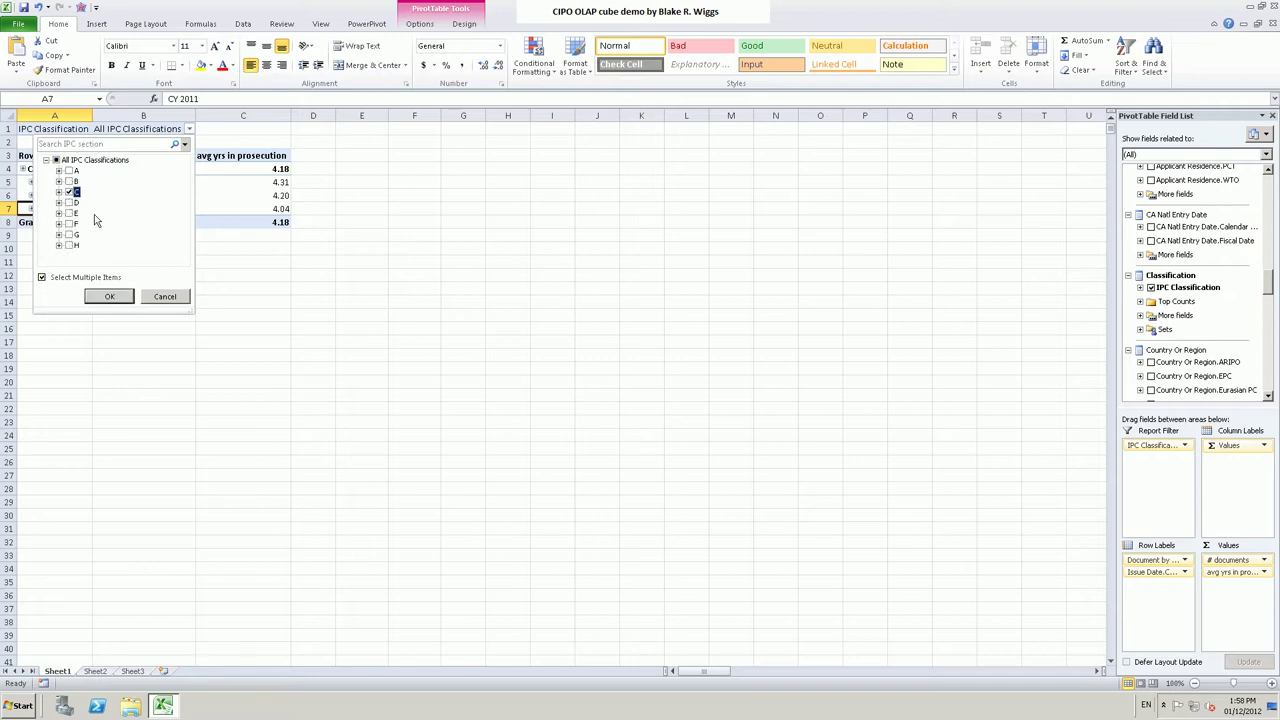
left_click(112, 297)
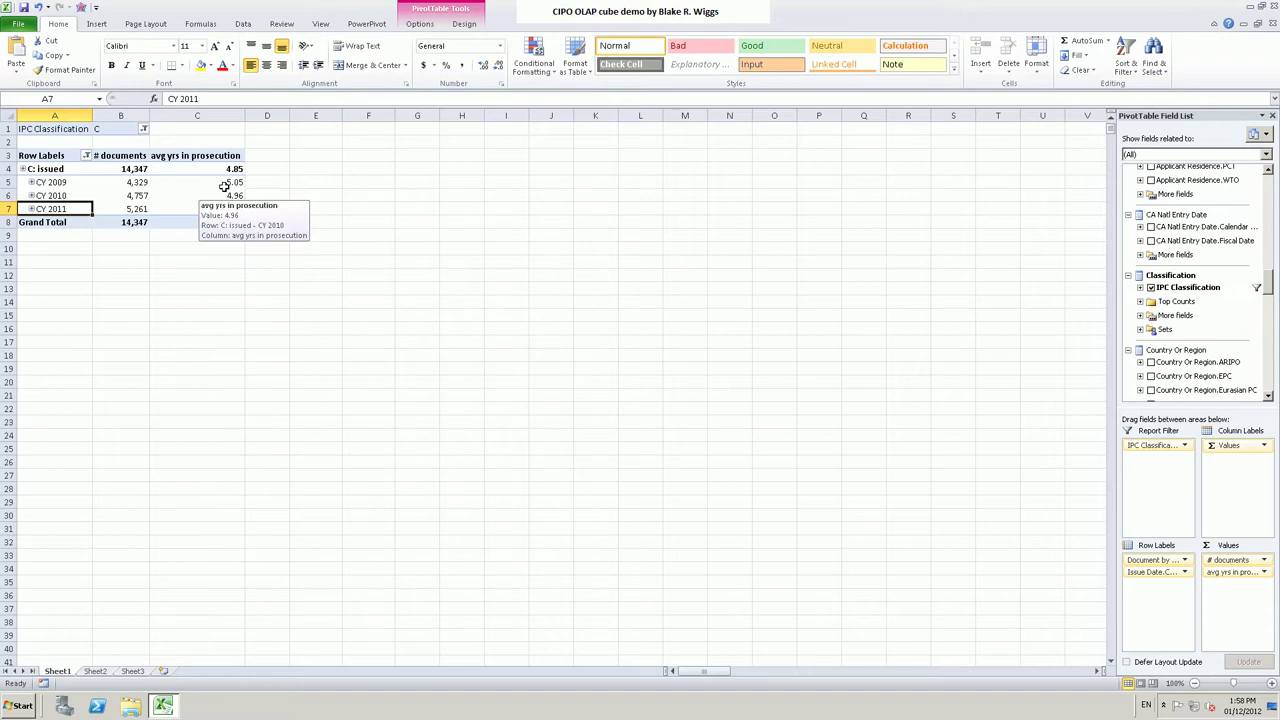
- Narrow the IPC Classification report filter within section C to class C09 only
left_click(144, 128)
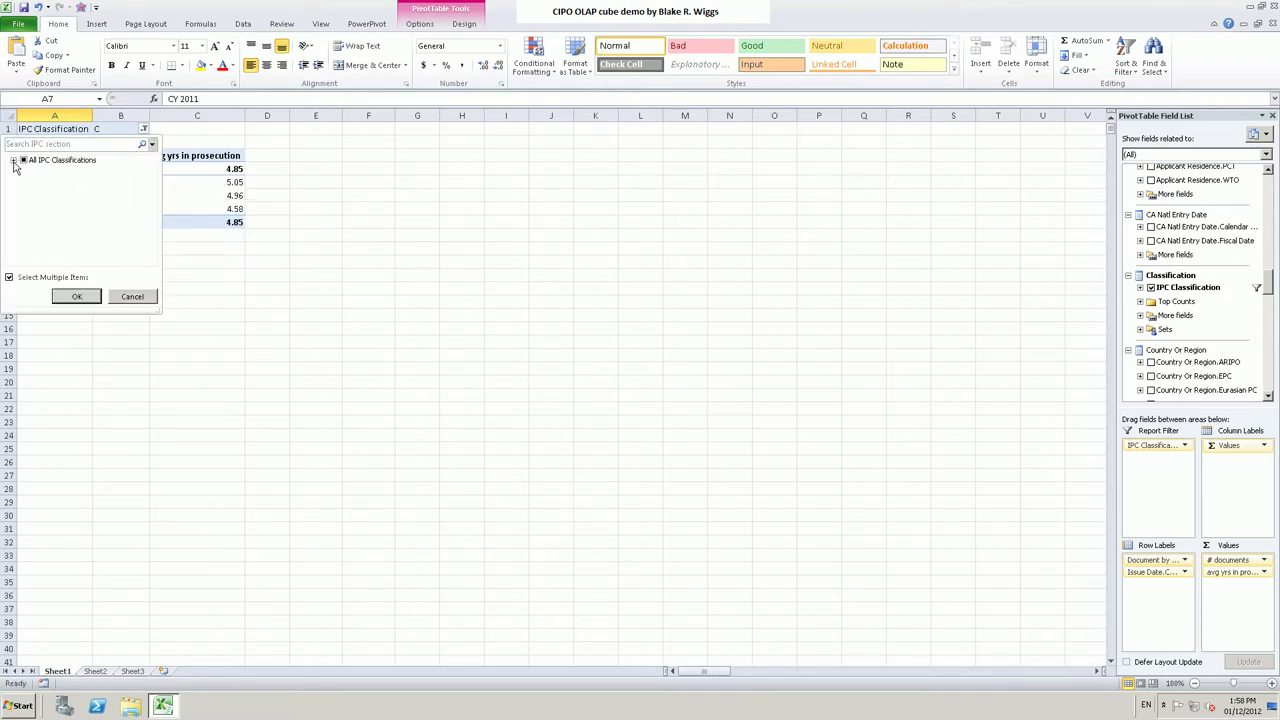
left_click(13, 161)
left_click(27, 193)
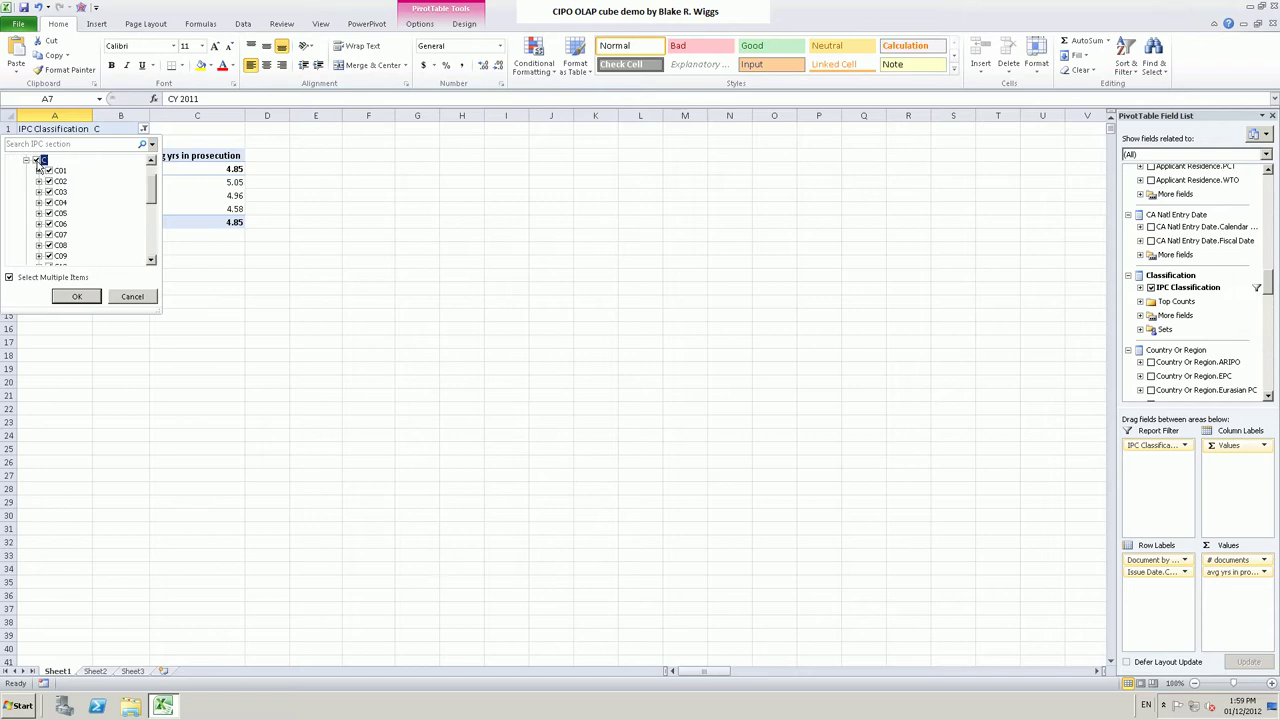
left_click(36, 161)
left_click(55, 257)
left_click(74, 296)
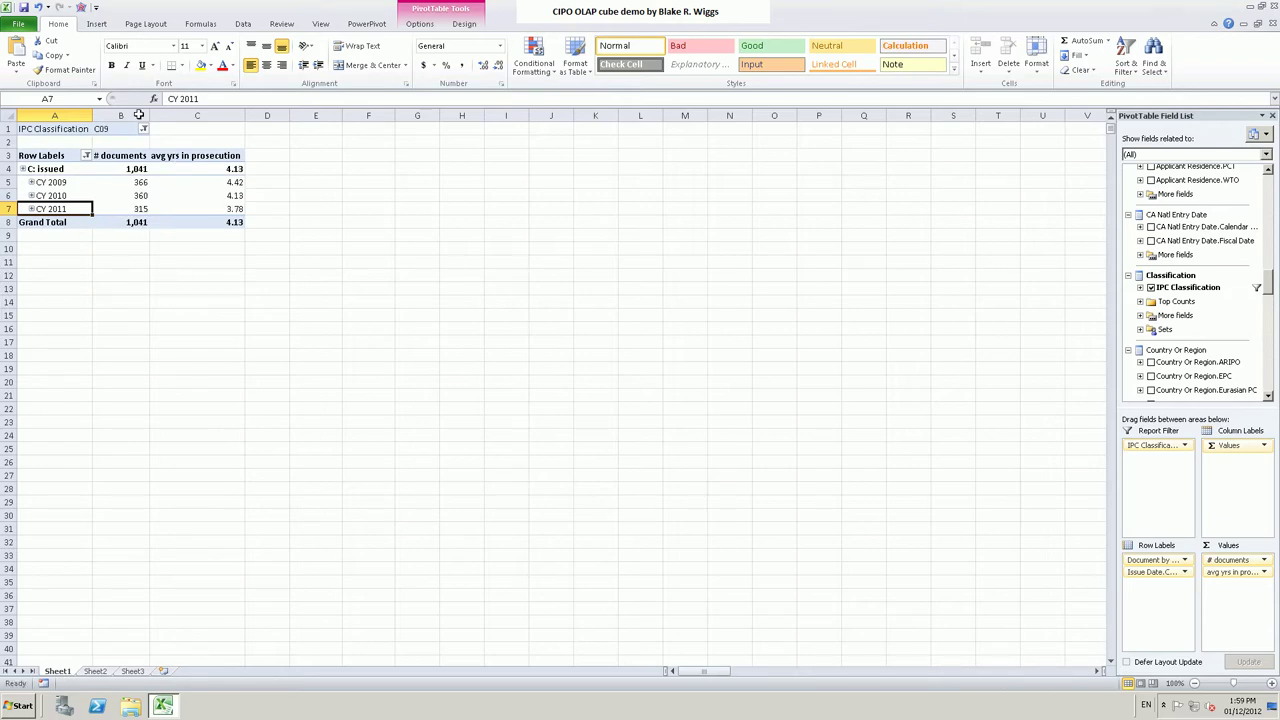
- Examine the IPC hierarchy beneath C09, including the groups of C09H and C09G, leaving the filter selection as it is
left_click(143, 129)
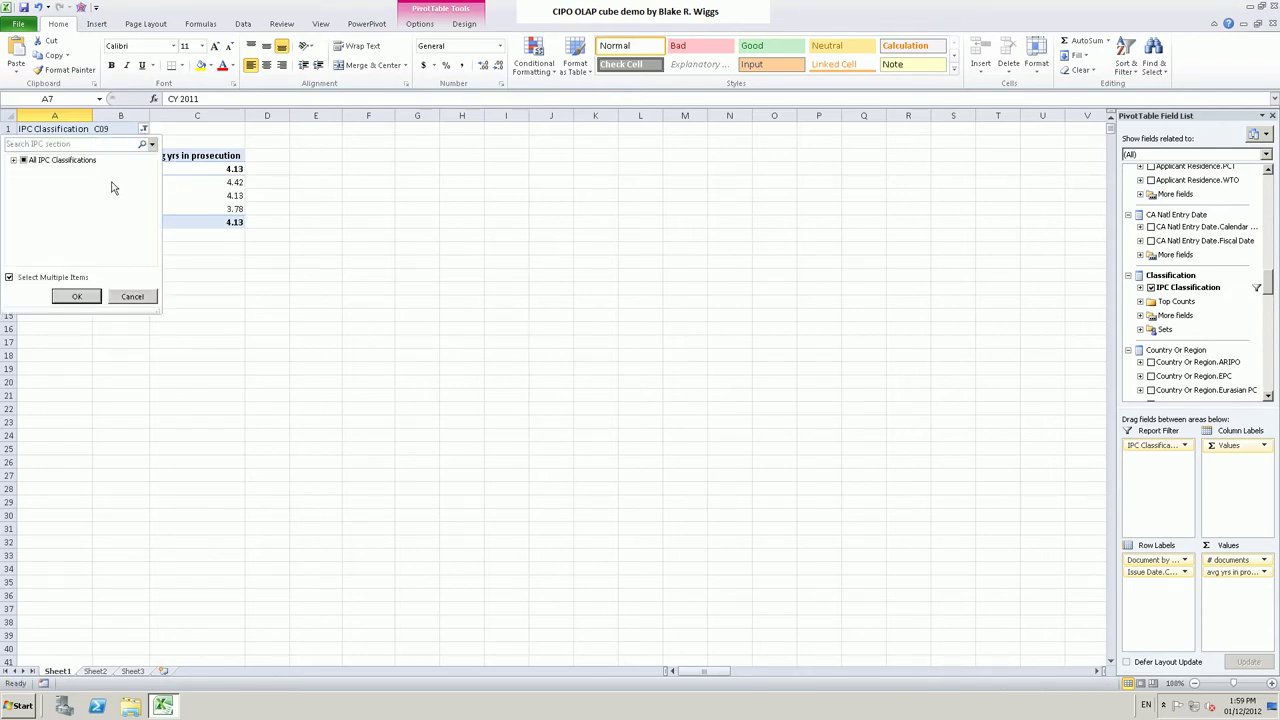
left_click(13, 160)
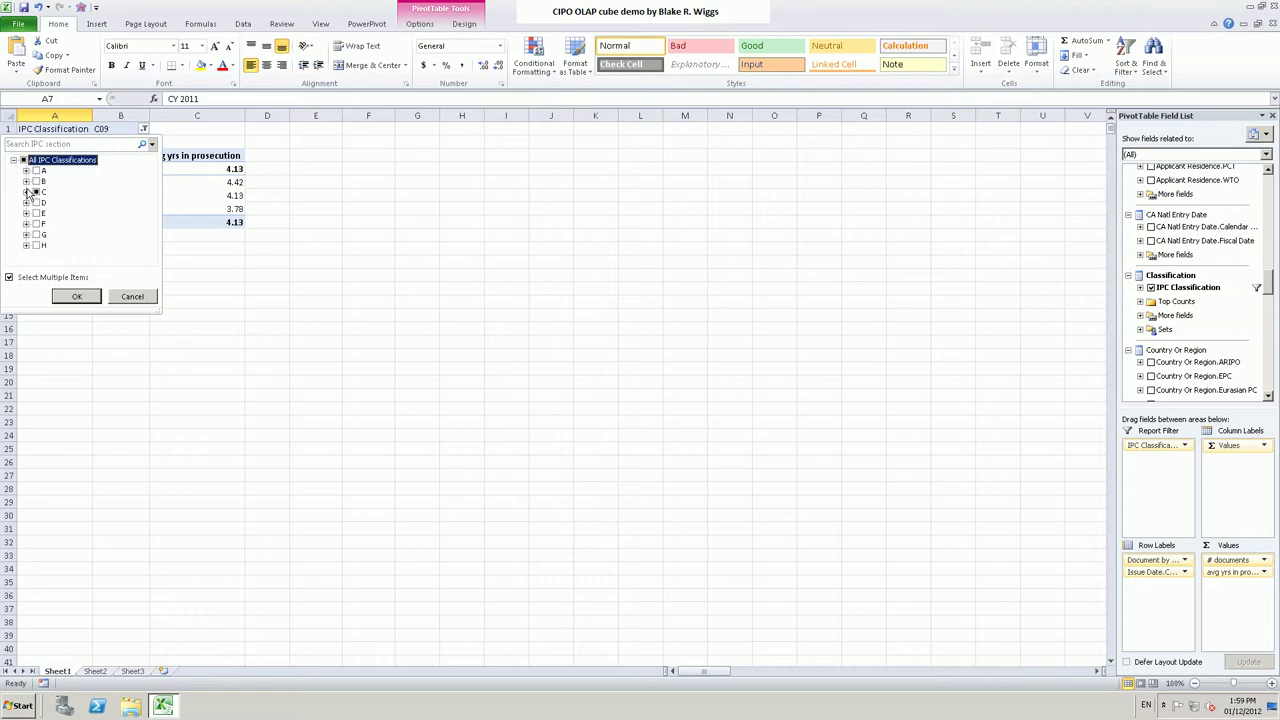
left_click(26, 192)
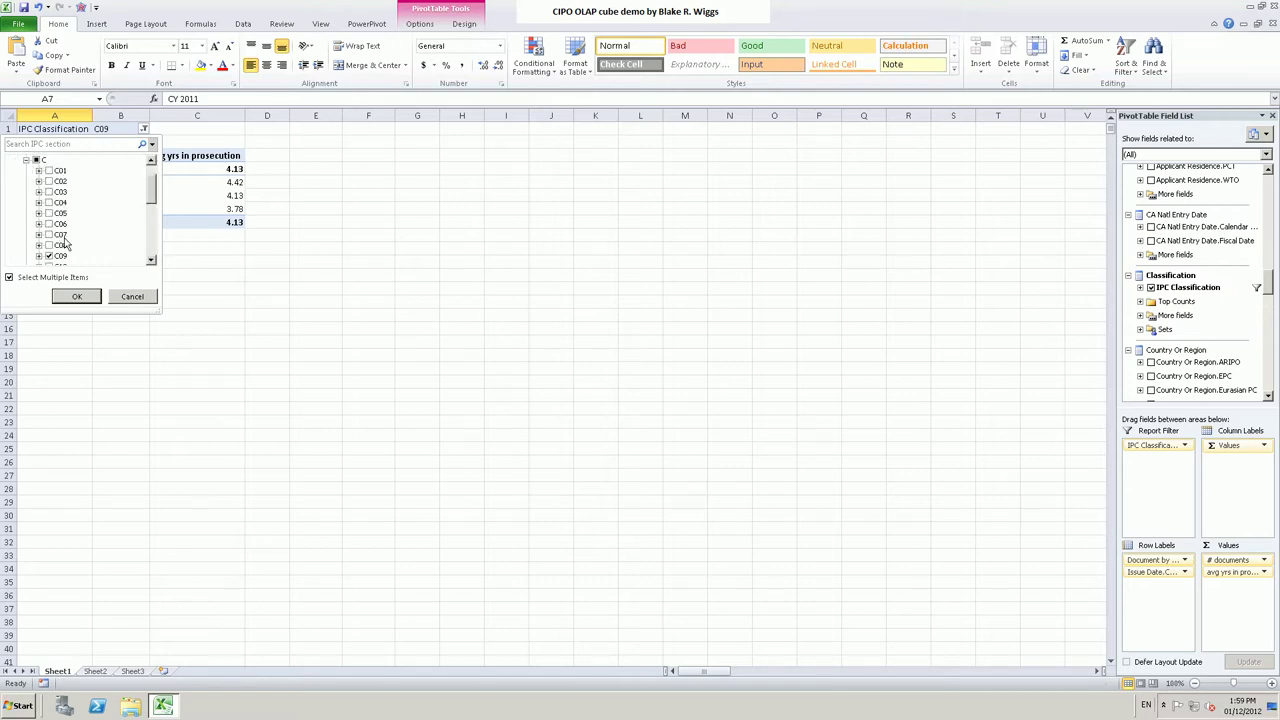
left_click(152, 261)
double_click(152, 262)
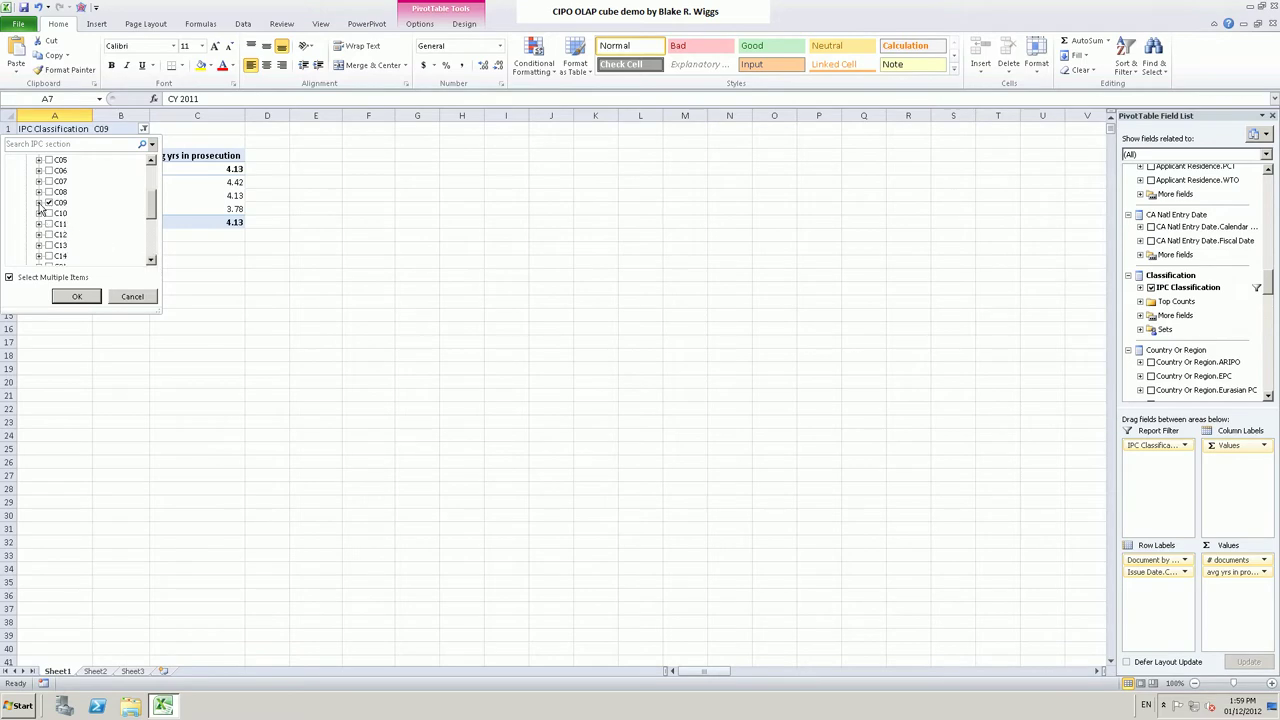
left_click(39, 203)
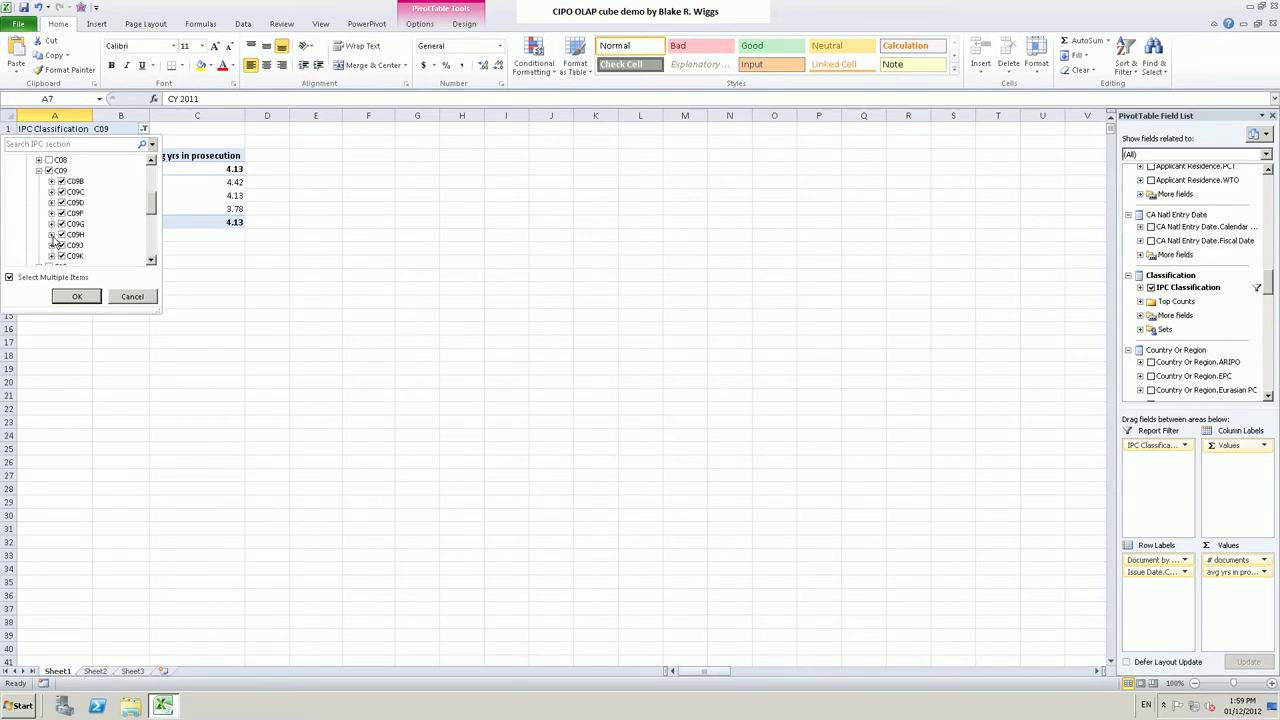
left_click(52, 235)
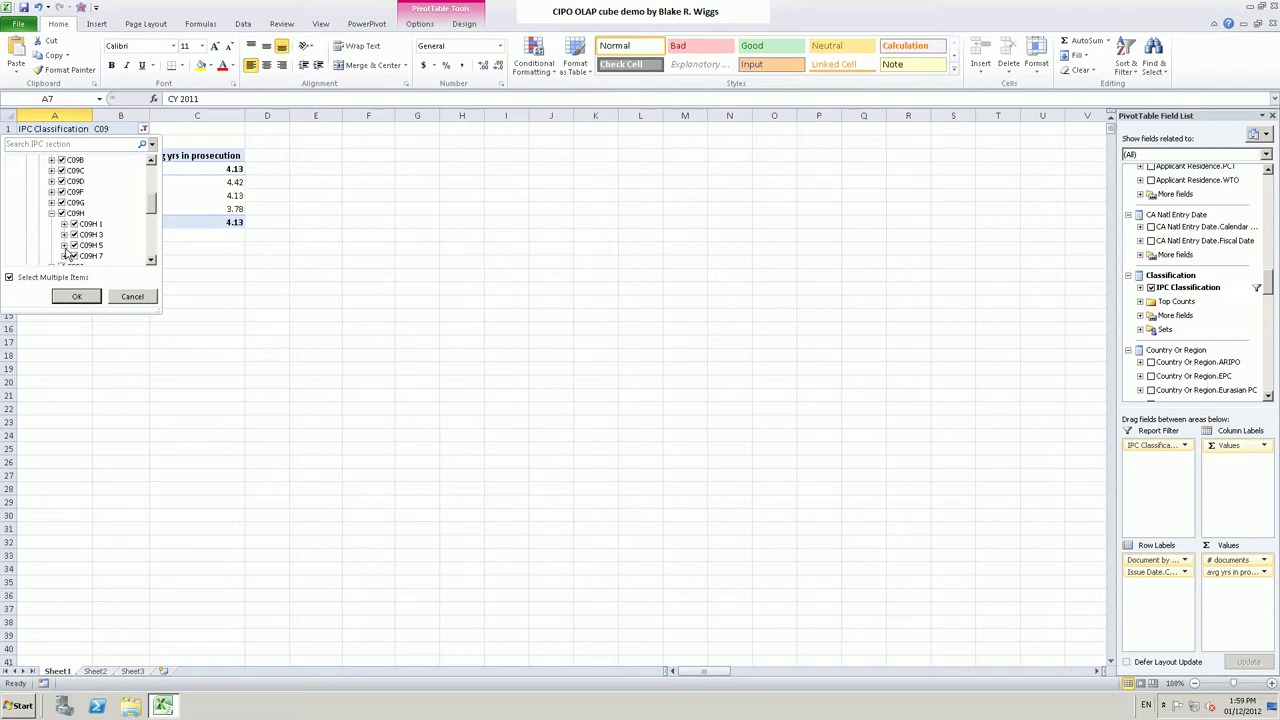
left_click(64, 245)
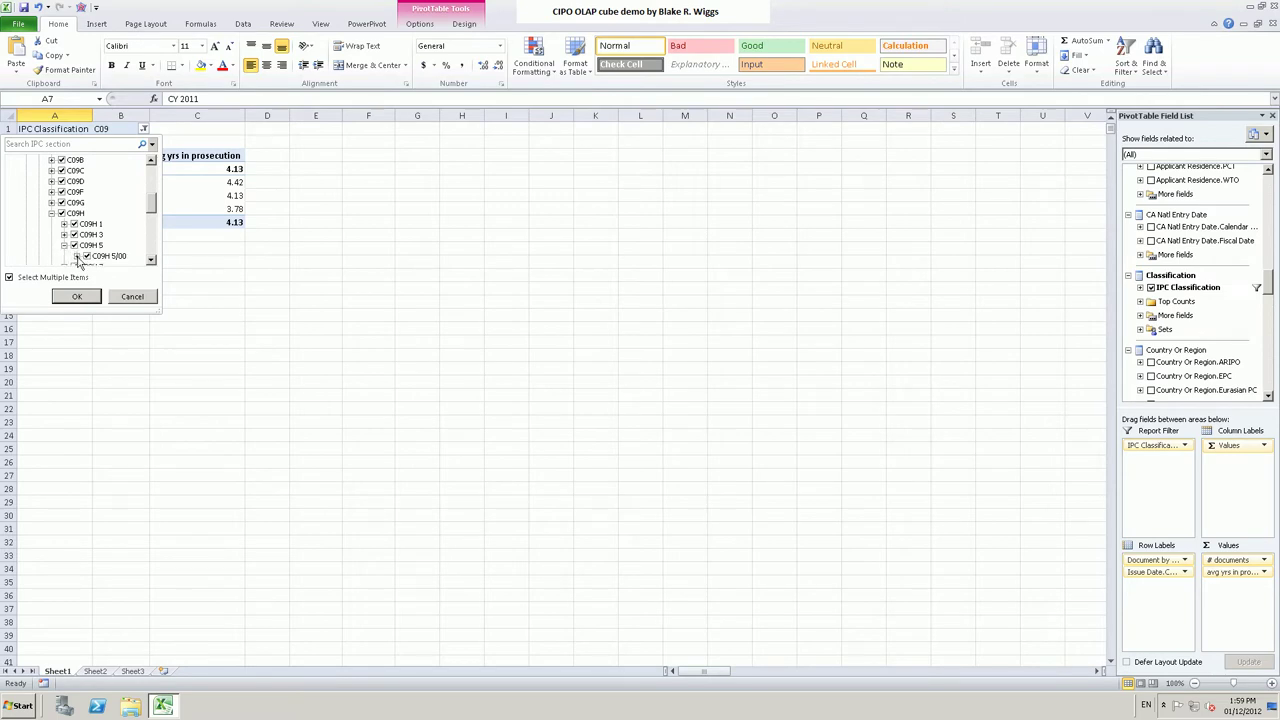
left_click(152, 261)
left_click(152, 261)
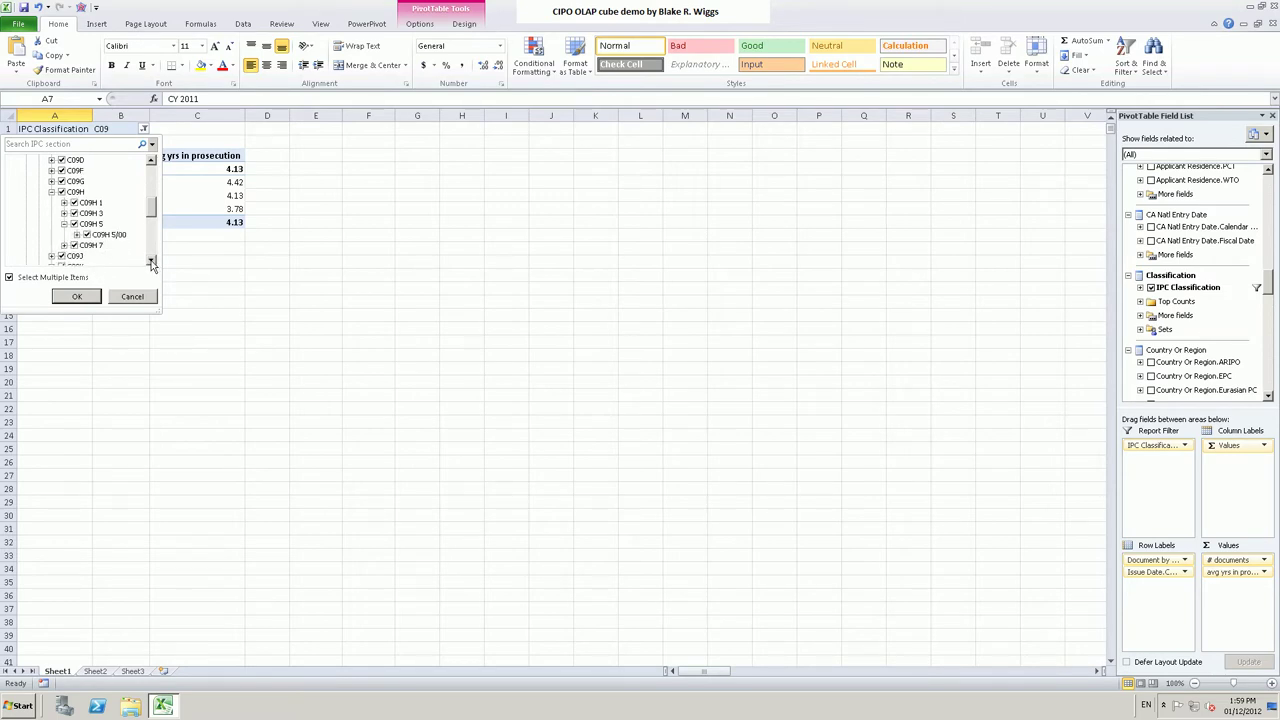
left_click(64, 213)
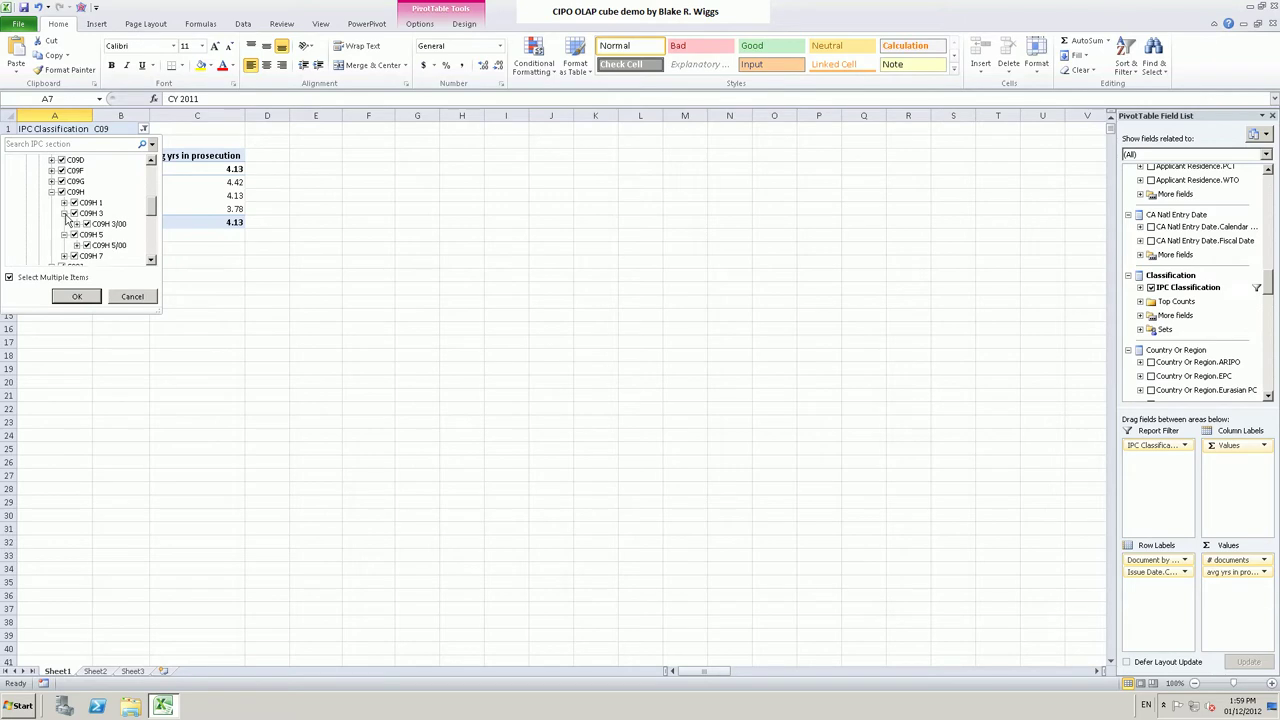
left_click(64, 202)
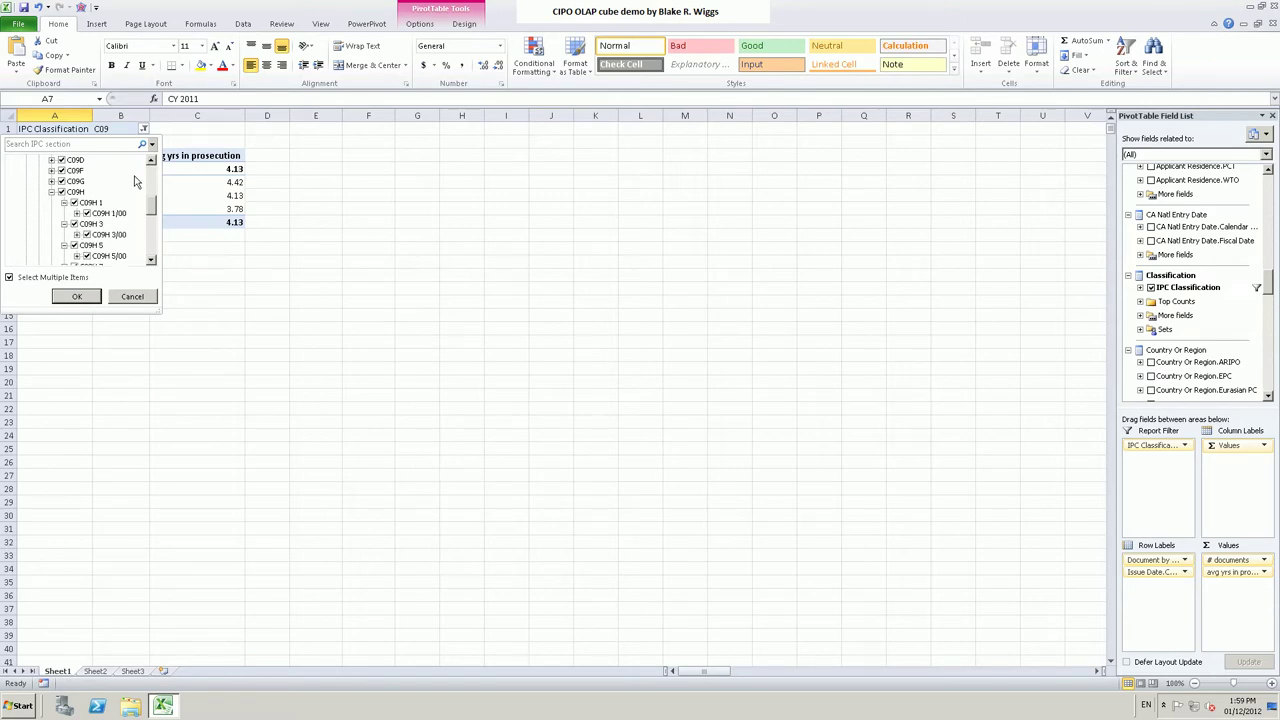
left_click(51, 181)
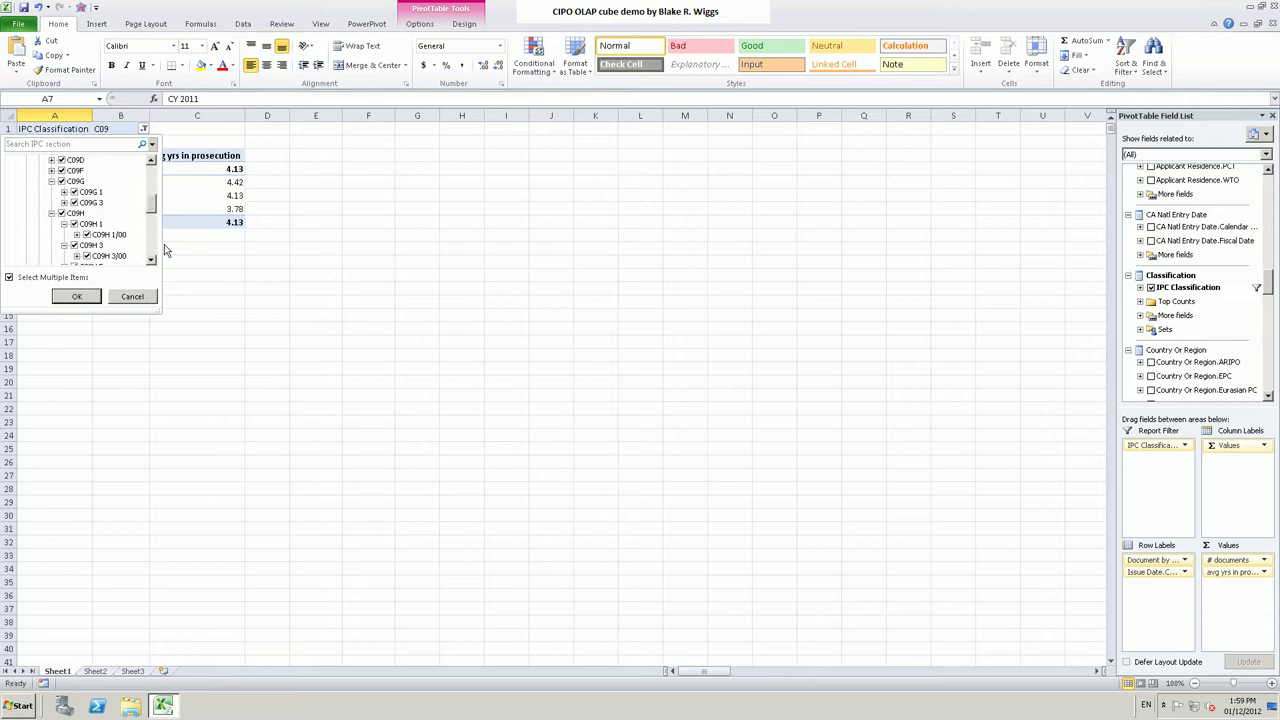
left_click(133, 298)
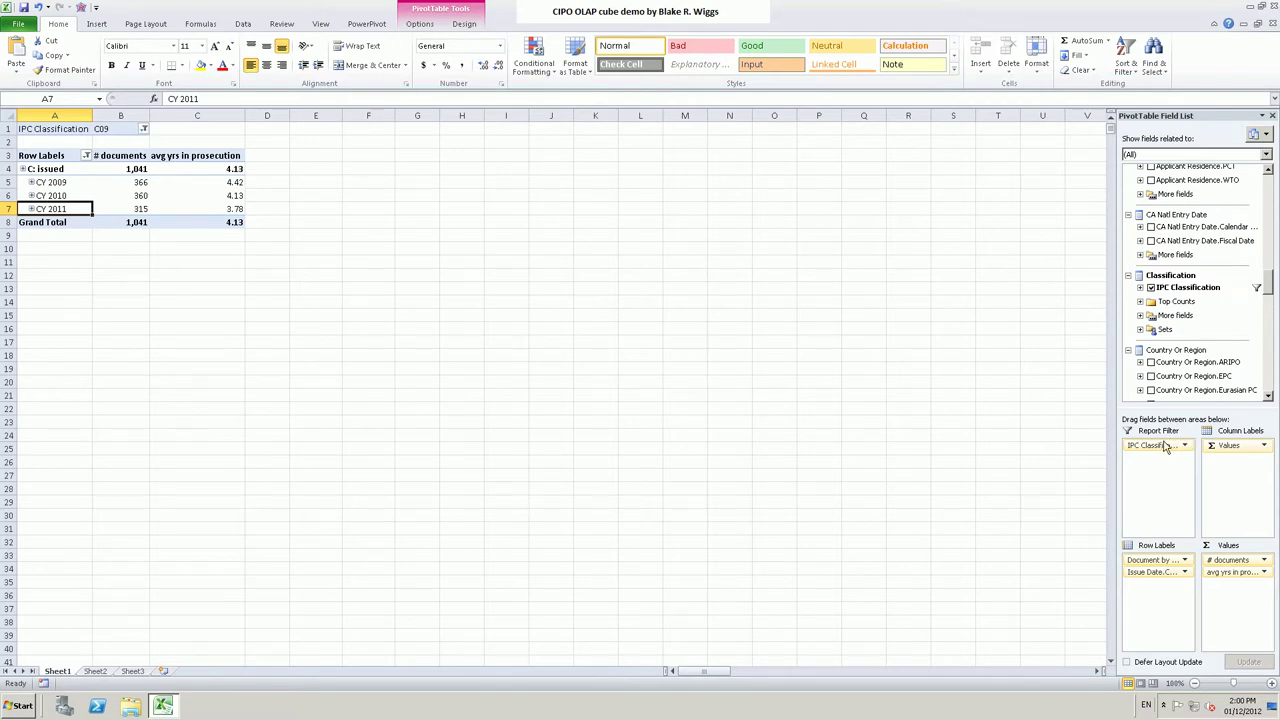
- Remove IPC Classification from the report filter and restrict the Calendar Year row filter to CY 2011 only
left_click_drag(1157, 446, 1008, 407)
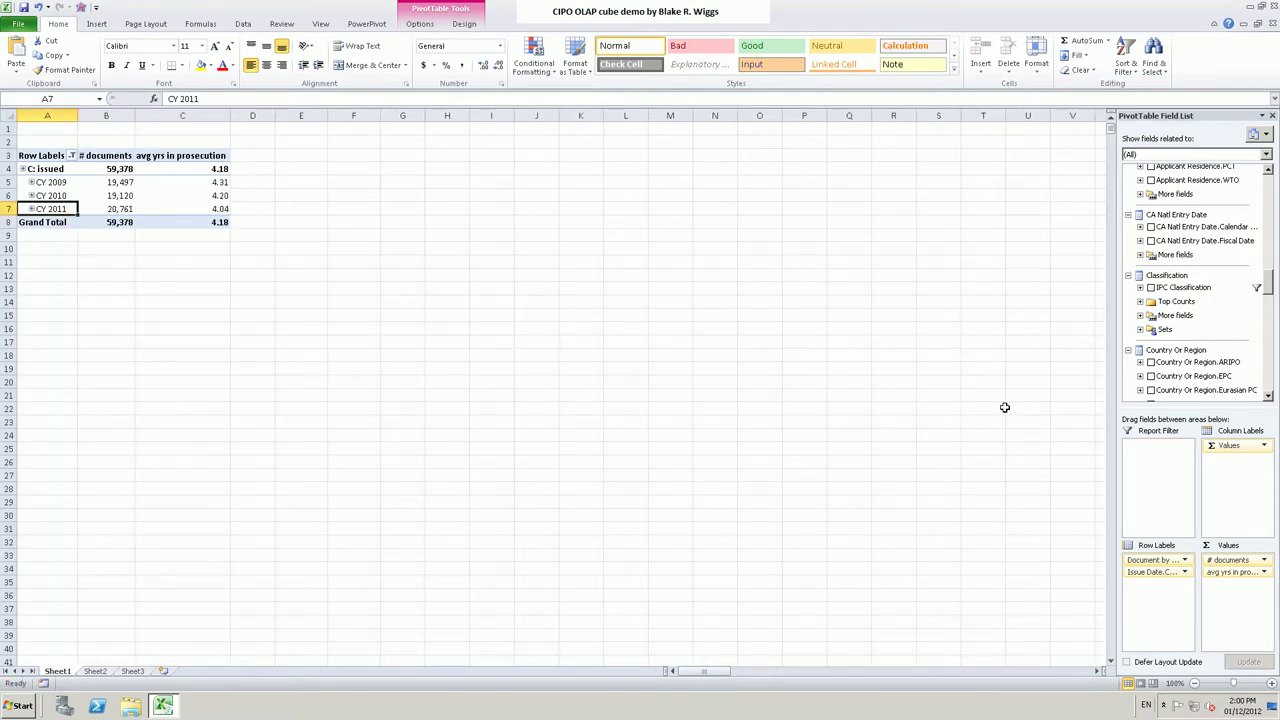
left_click(71, 157)
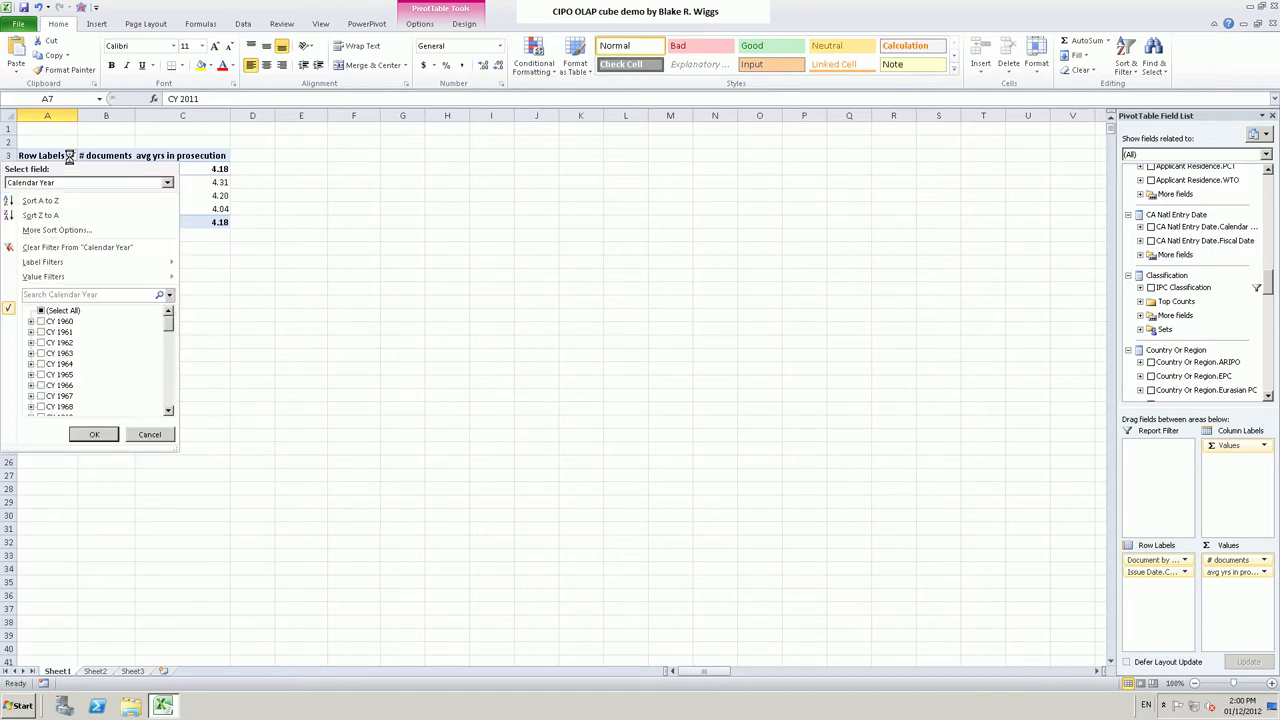
left_click(40, 311)
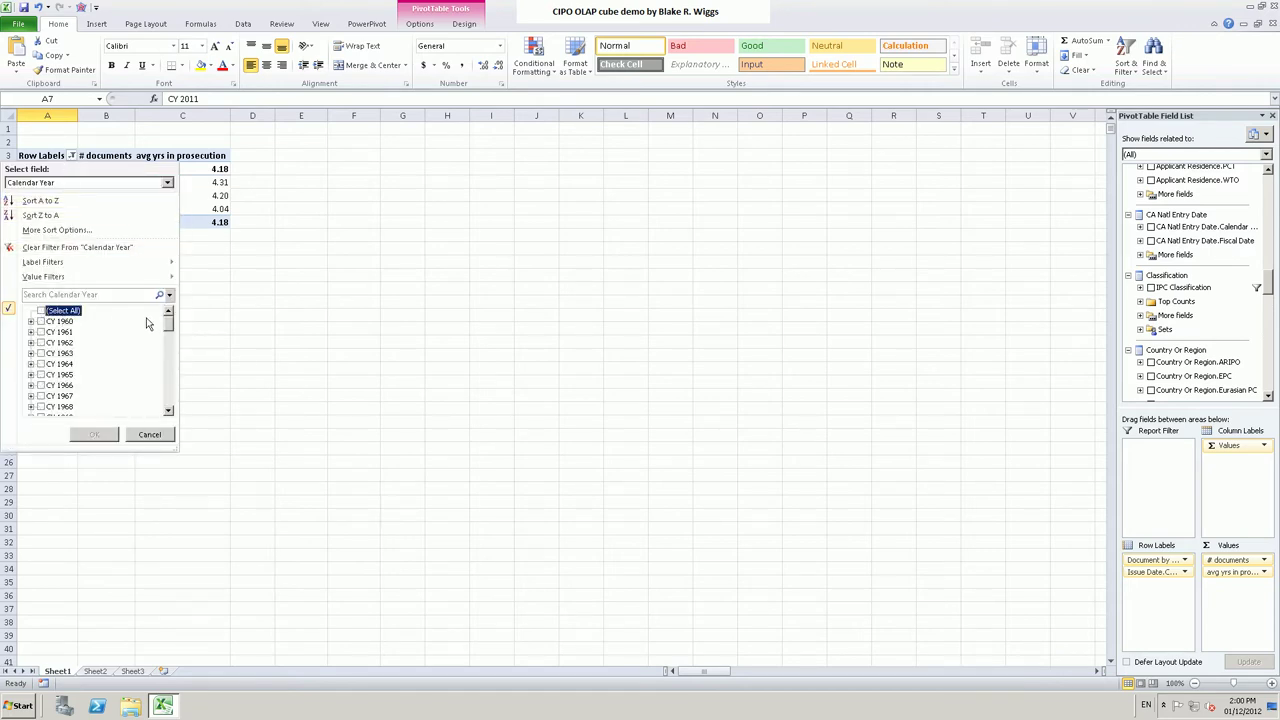
left_click_drag(167, 327, 166, 404)
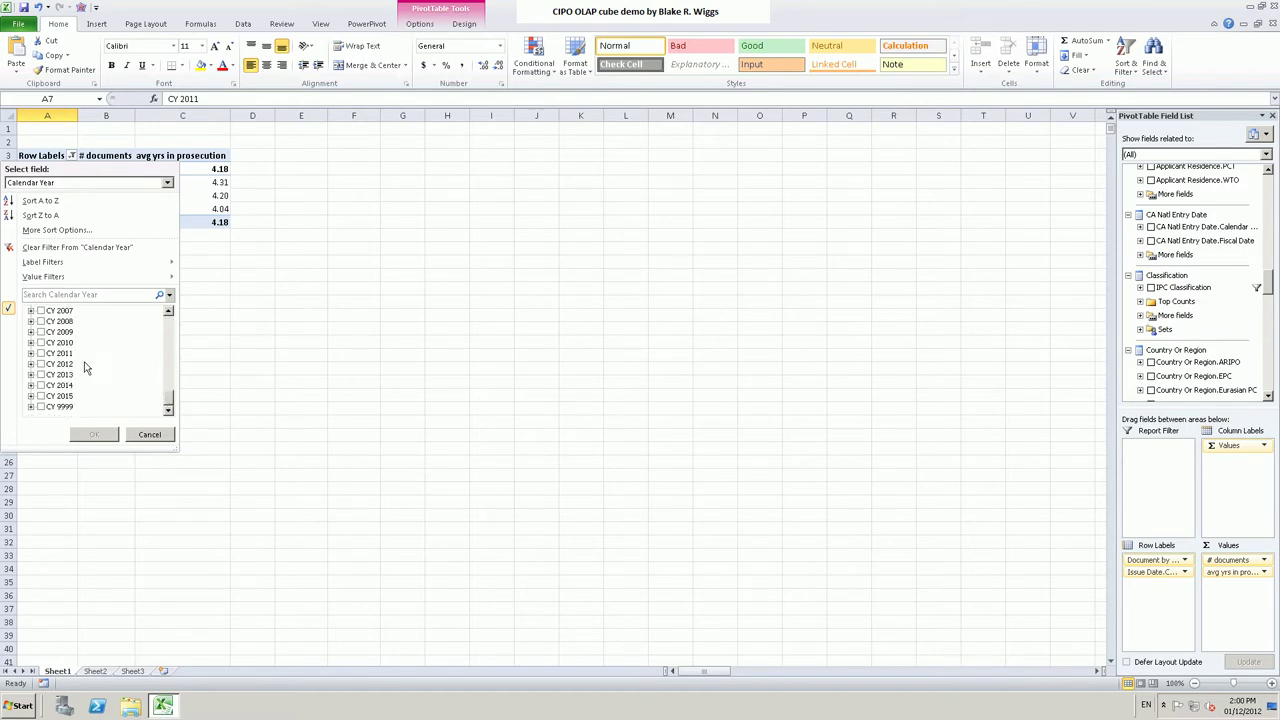
left_click(50, 354)
left_click(41, 354)
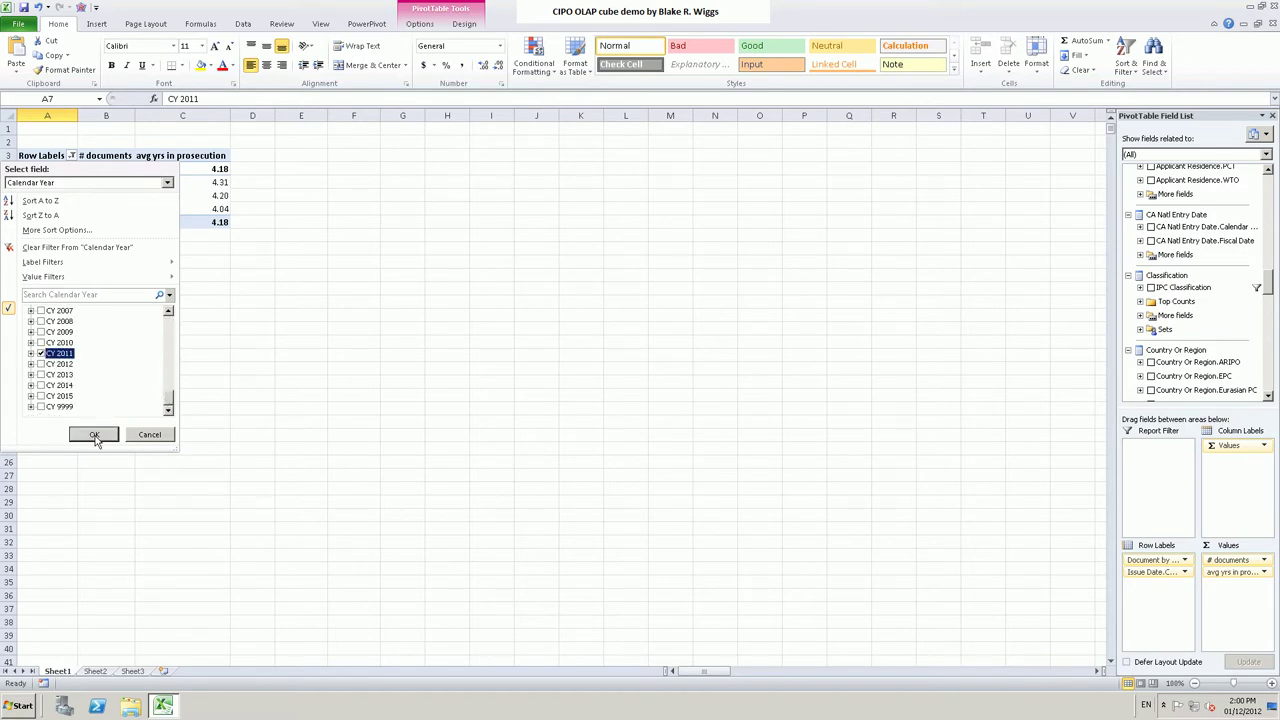
left_click(94, 434)
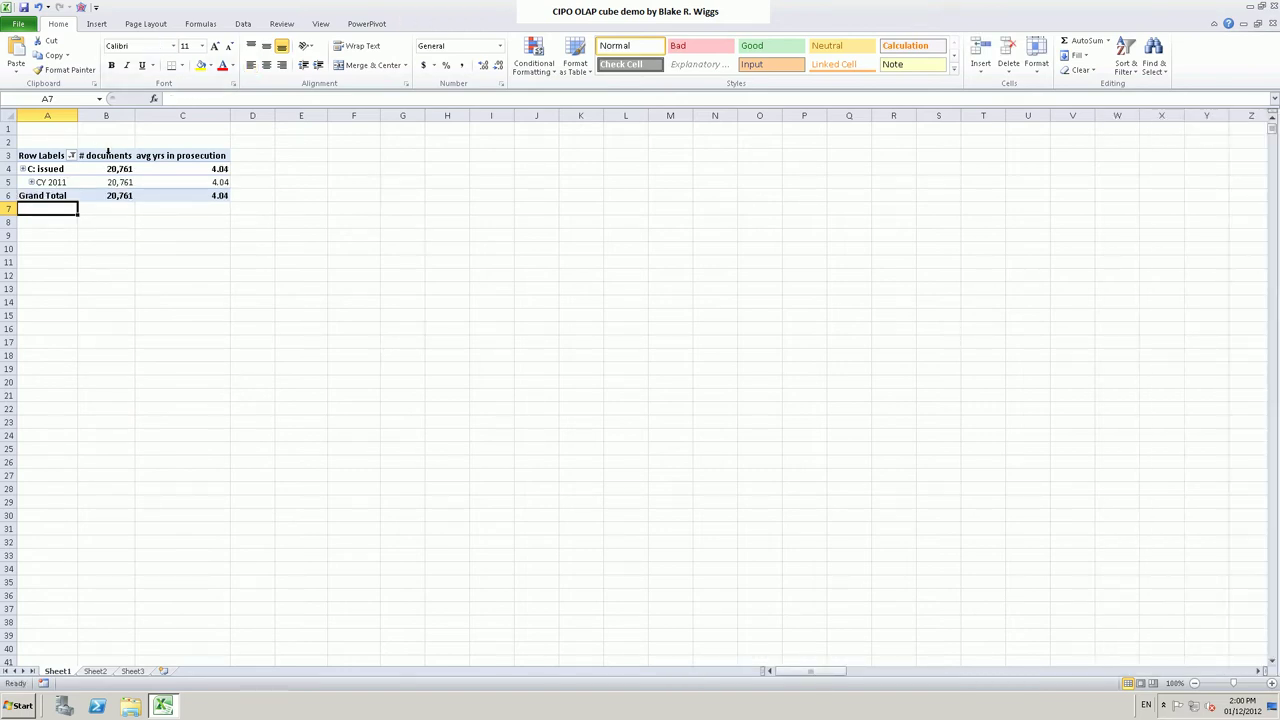
- Add Applicant by Nationality to the PivotTable's row labels beneath the issue year
left_click(108, 153)
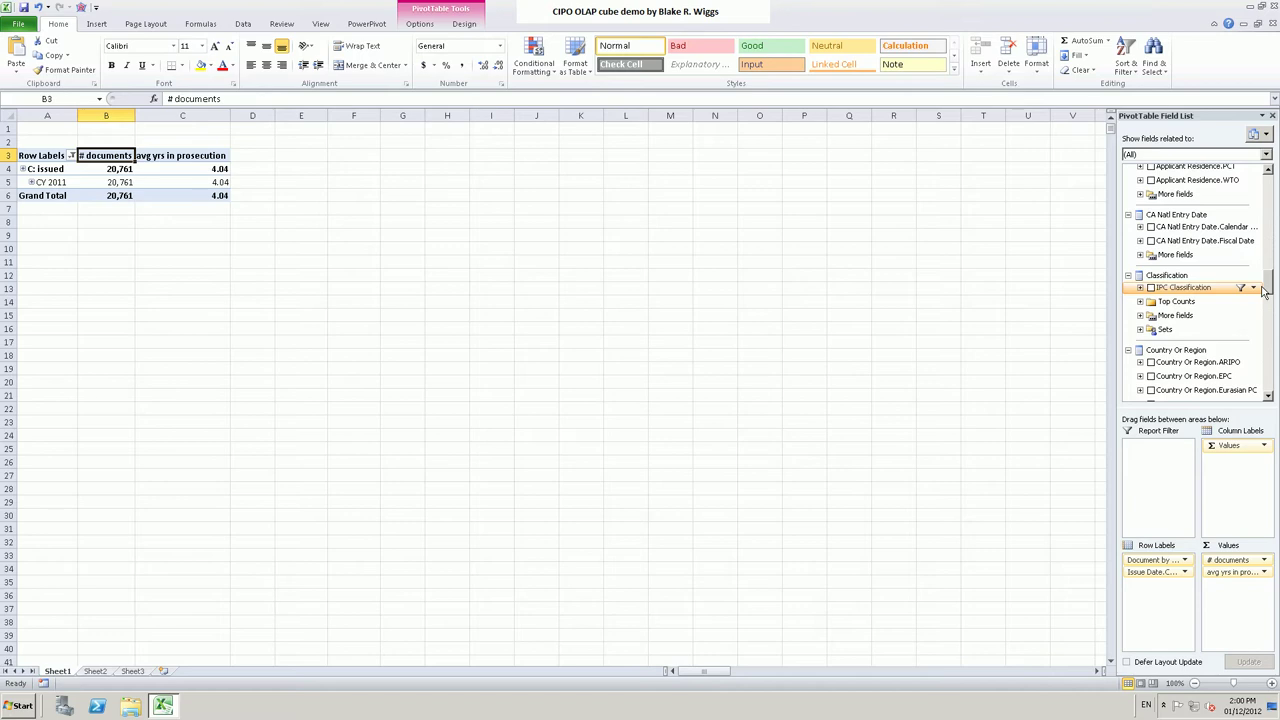
left_click_drag(1272, 288, 1273, 240)
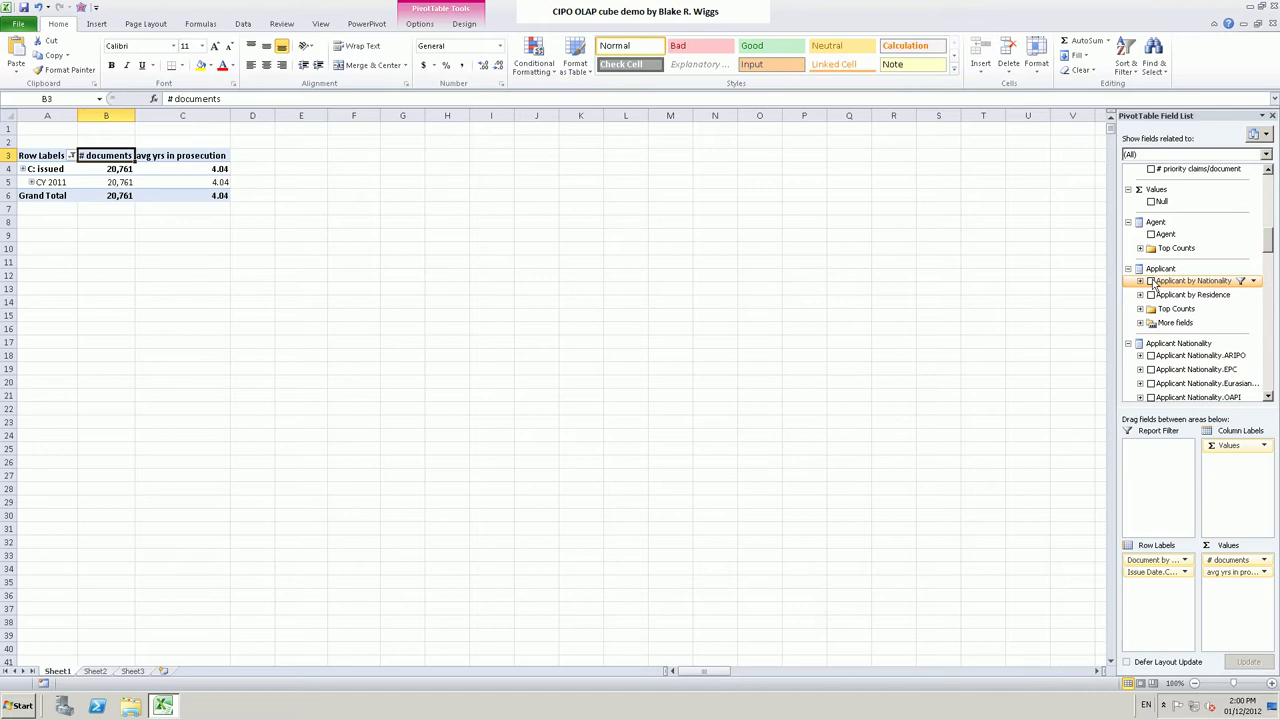
left_click(1151, 282)
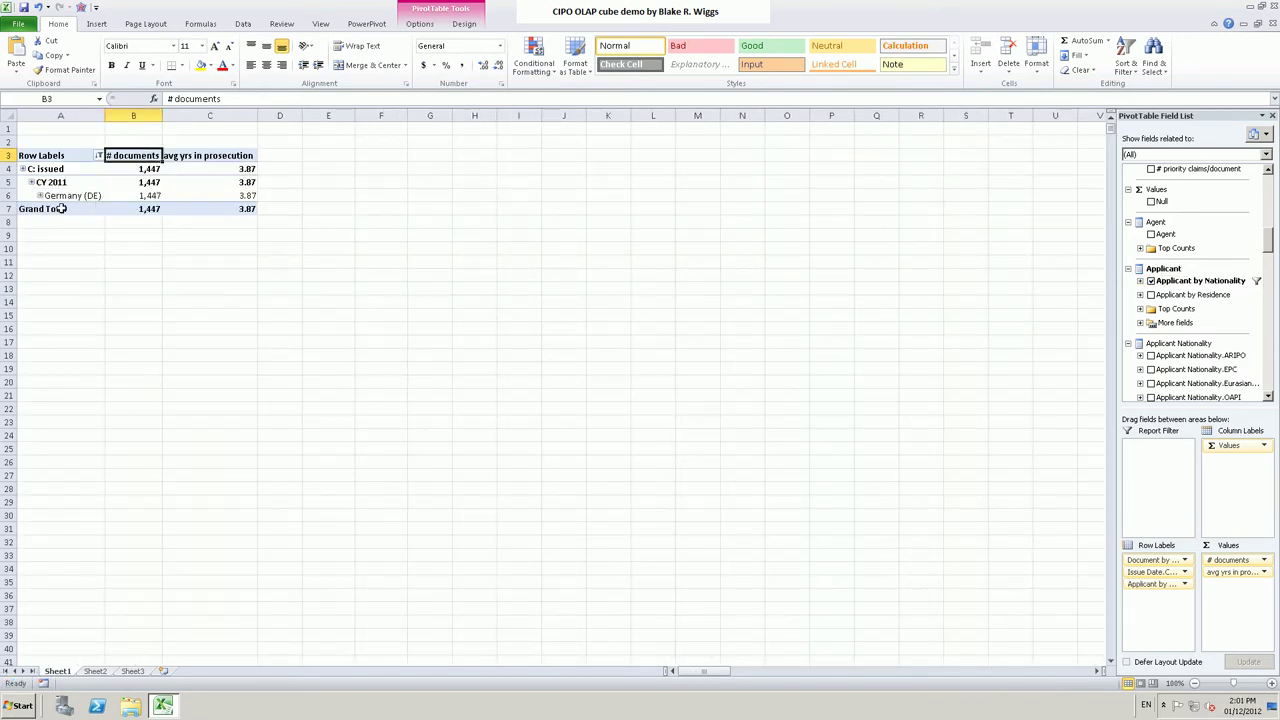
- Restrict the Applicant Nationality row filter to Canada (CA) only and select its average years in prosecution
left_click(96, 156)
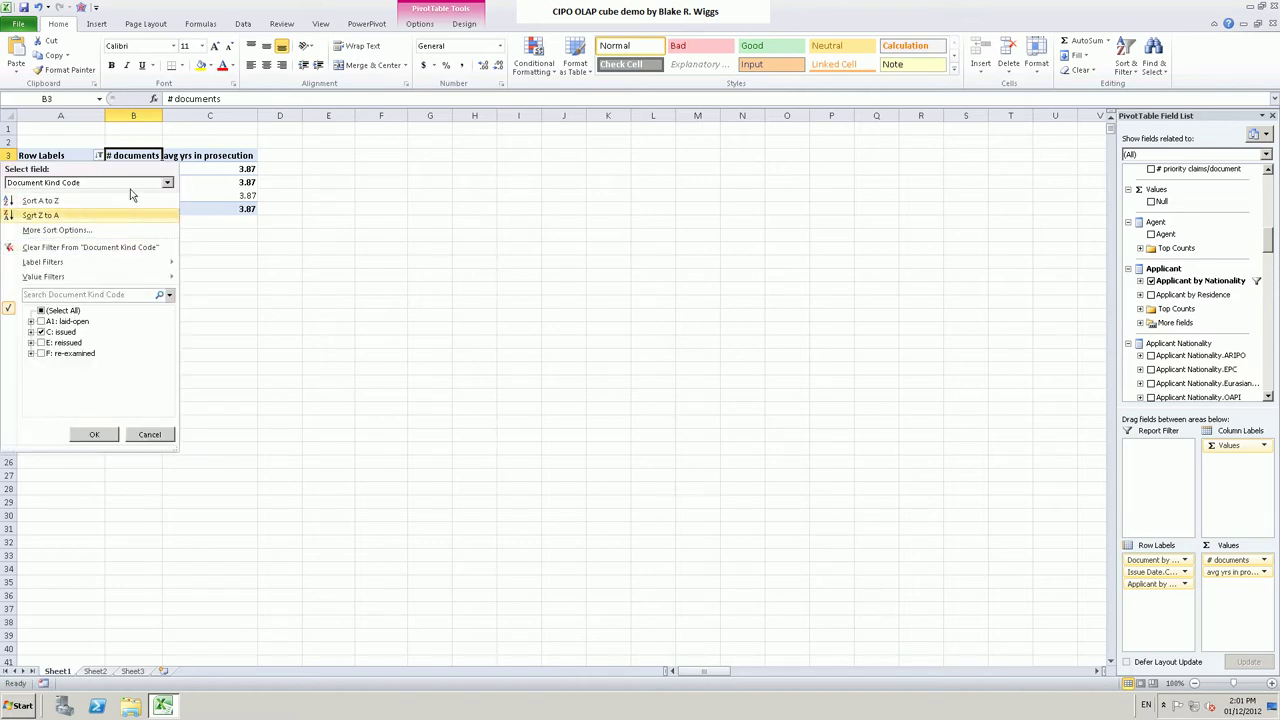
left_click(170, 184)
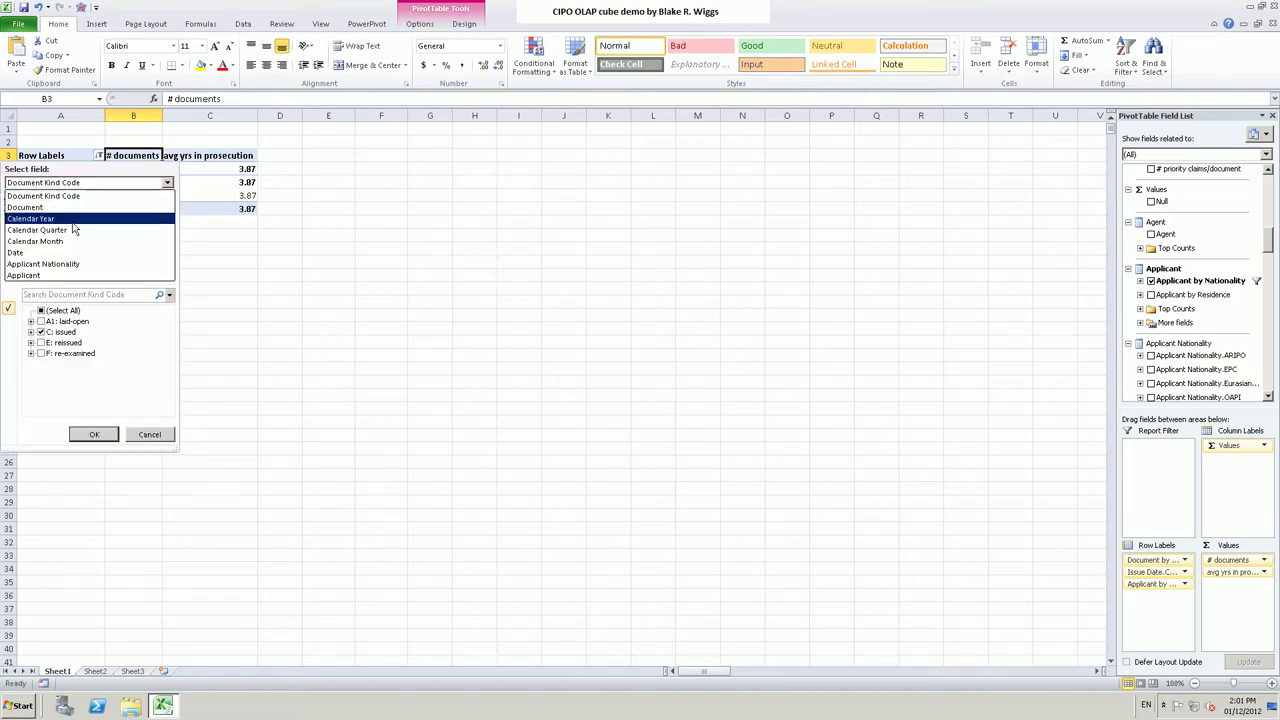
left_click(58, 264)
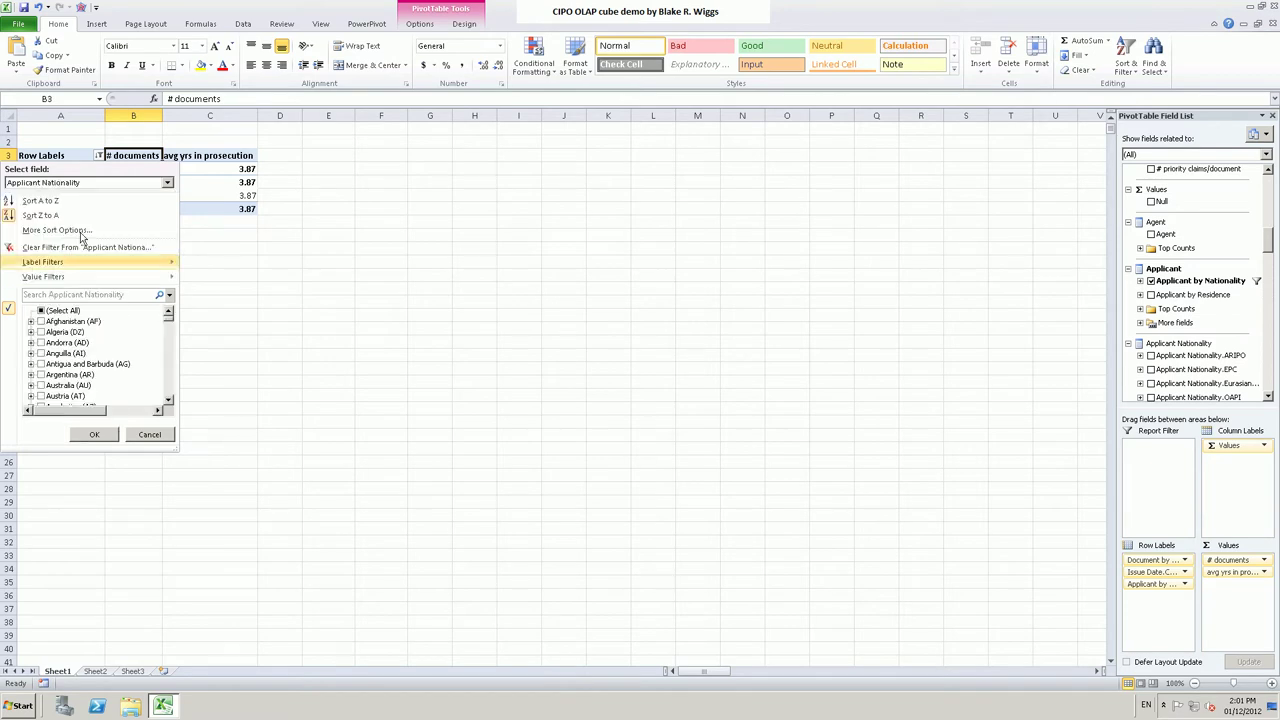
left_click(40, 311)
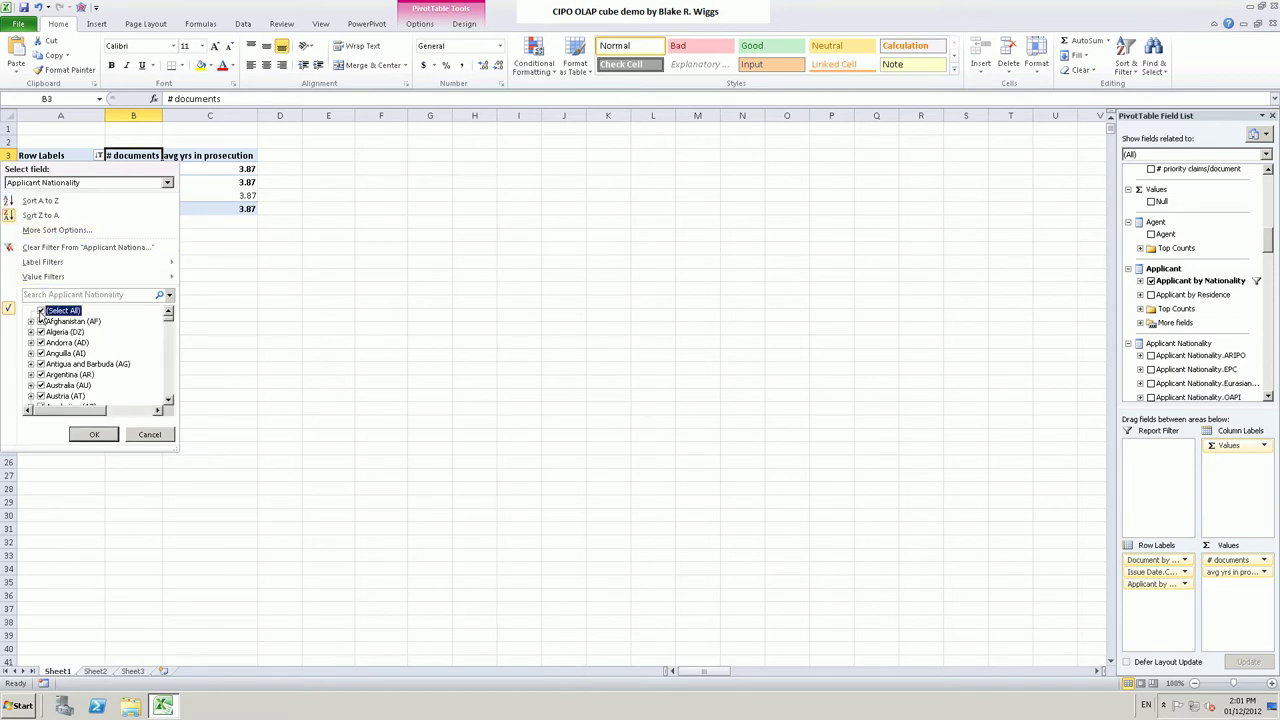
left_click(40, 311)
left_click(170, 403)
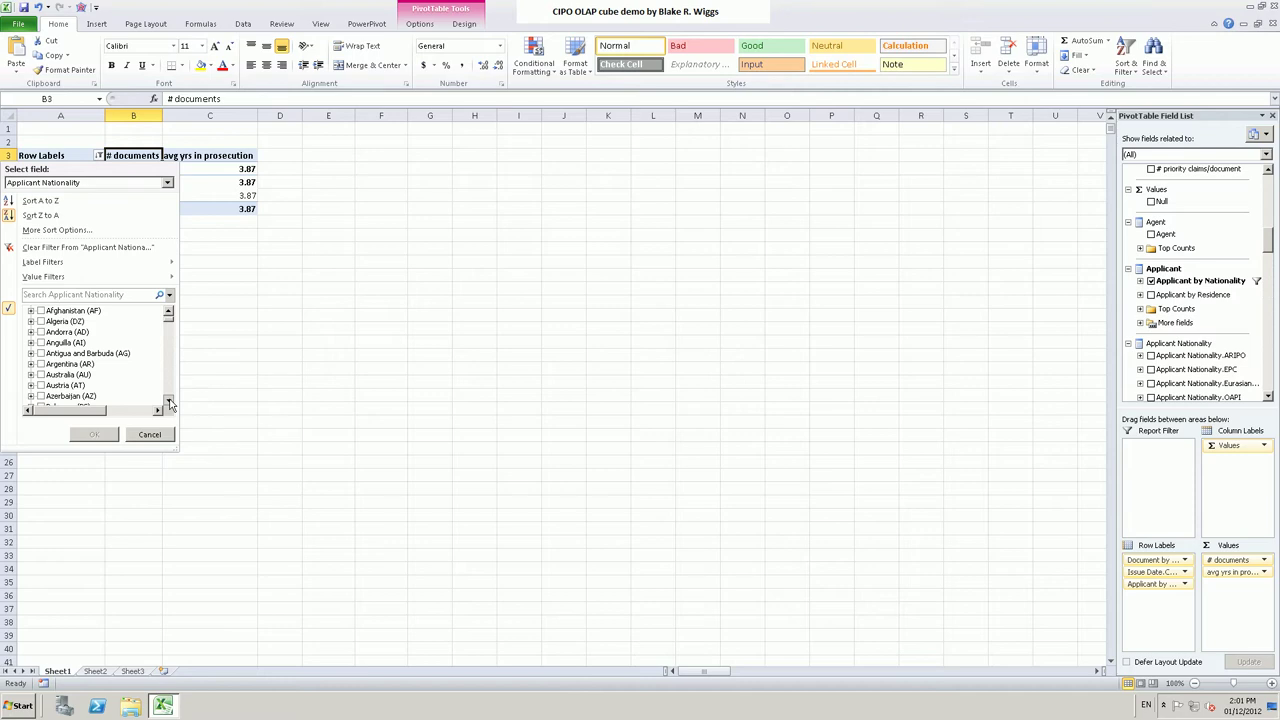
left_click_drag(170, 403, 170, 403)
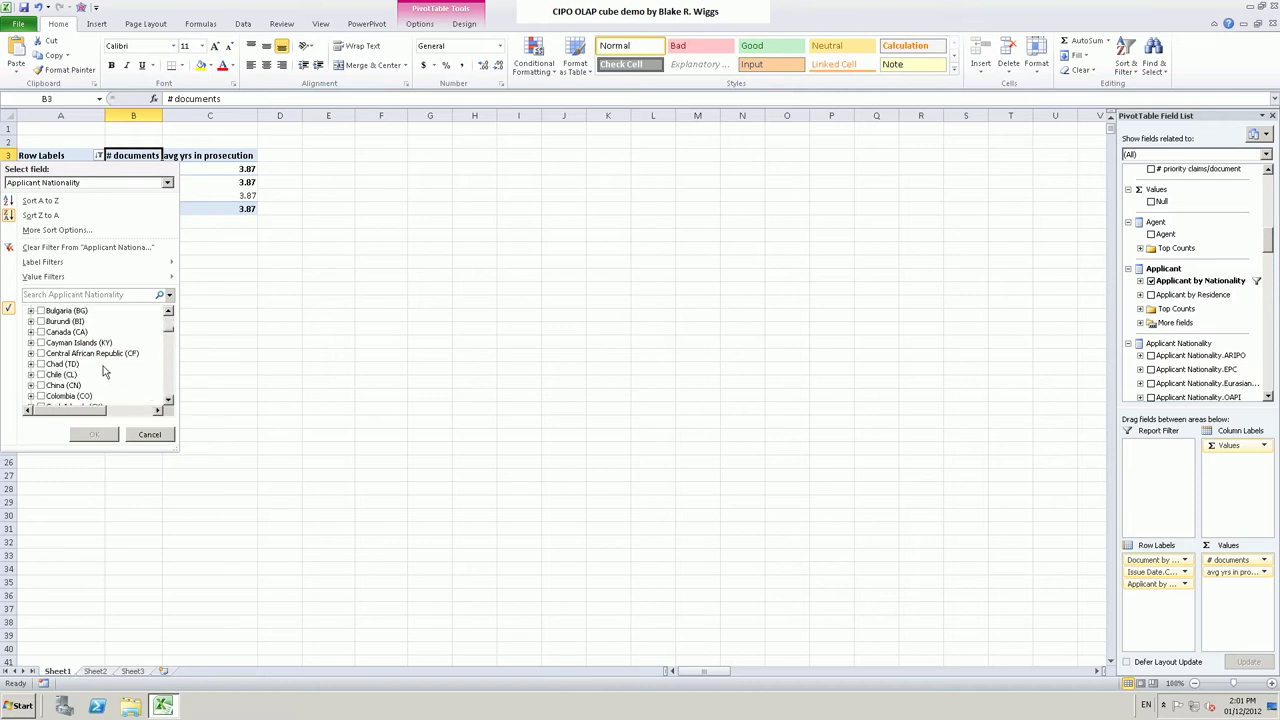
left_click(41, 332)
left_click(100, 434)
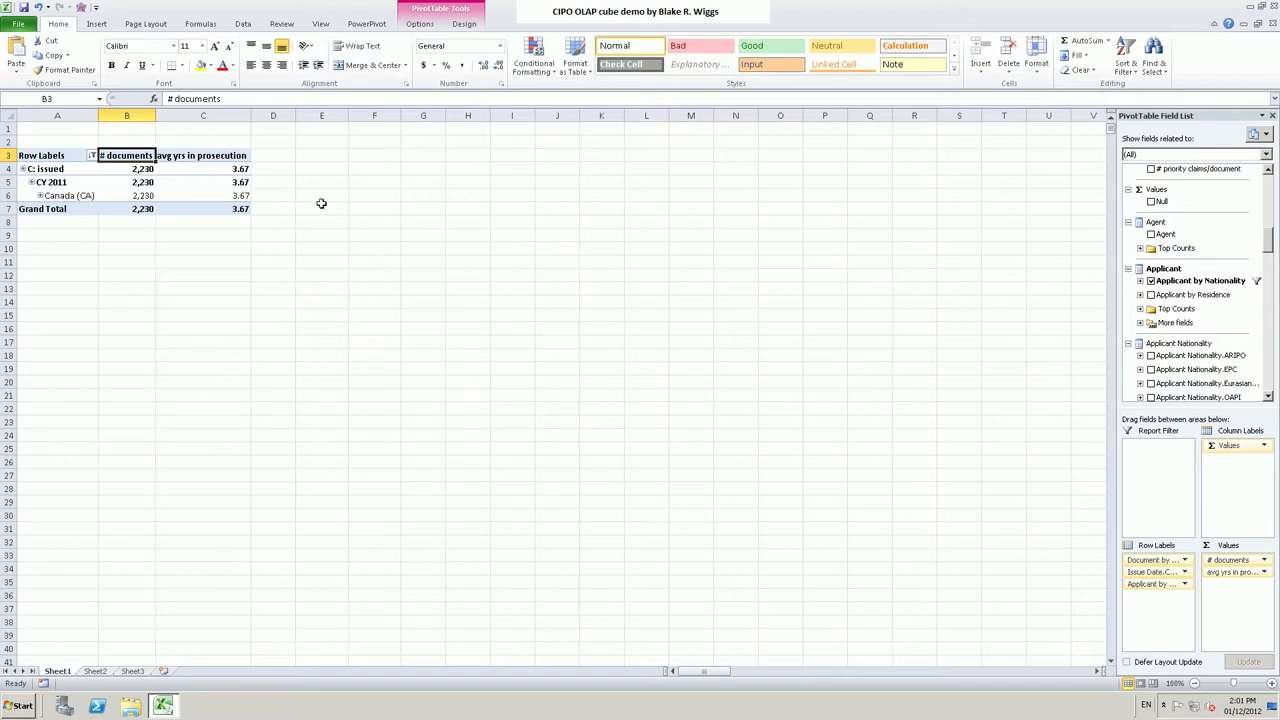
left_click(242, 195)
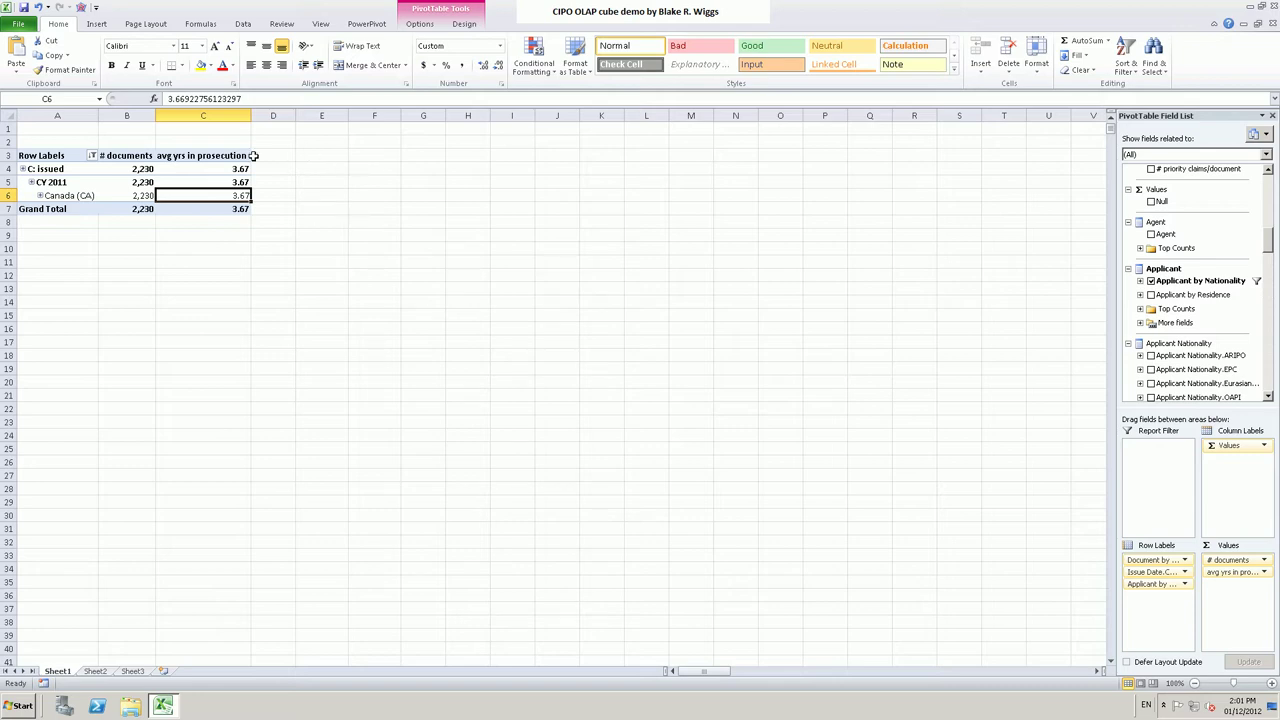
- Expand Canada (CA) into its individual applicants and sort them by # documents from largest to smallest
left_click(41, 197)
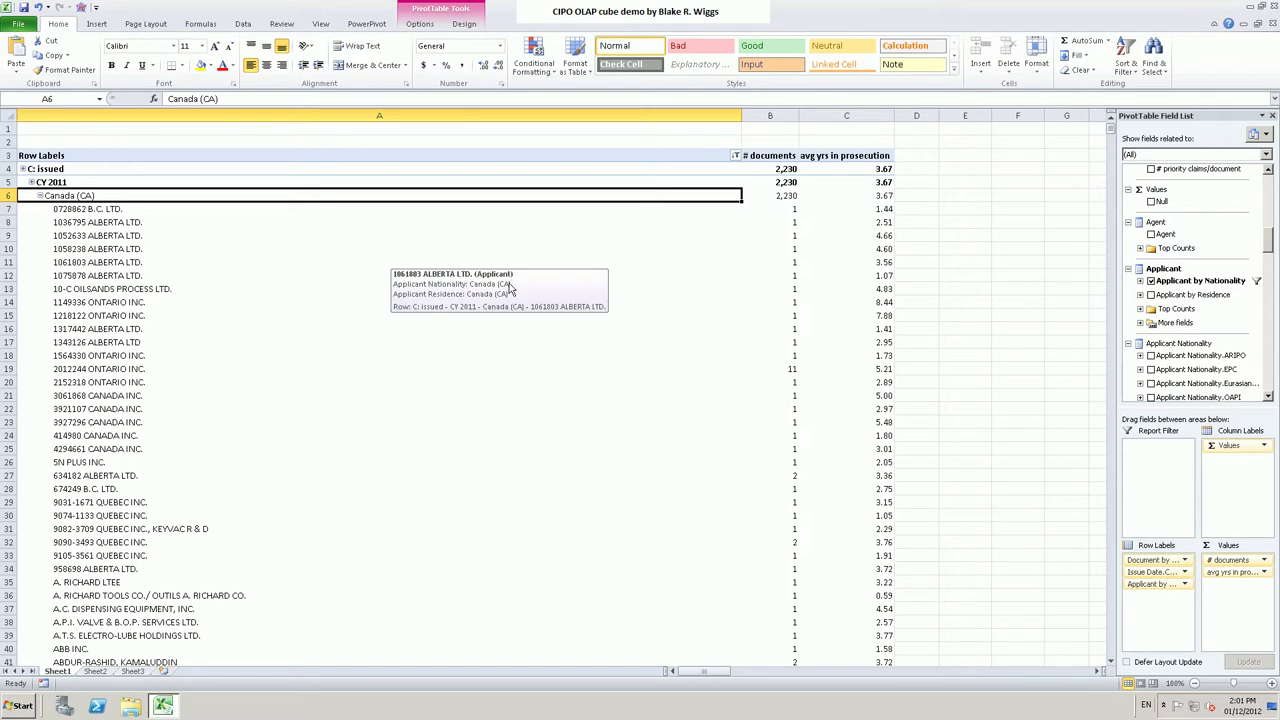
left_click(786, 369)
right_click(786, 369)
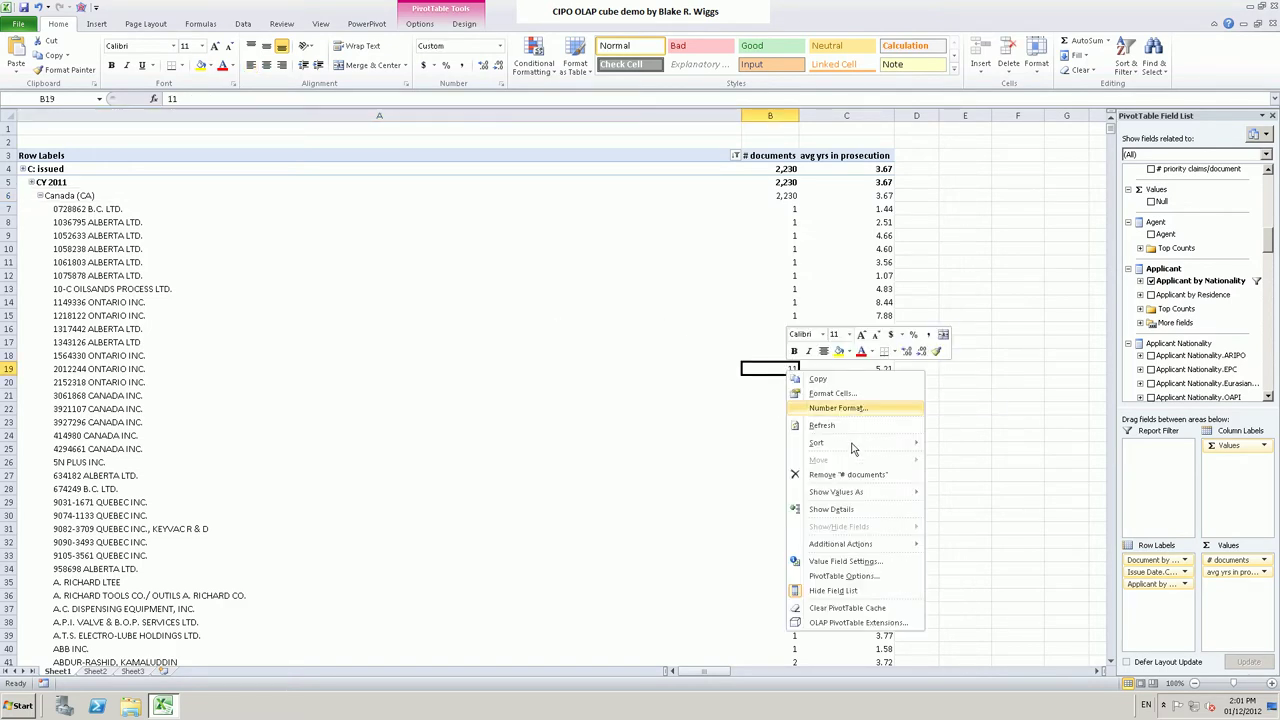
mouse_move(855, 445)
left_click(982, 460)
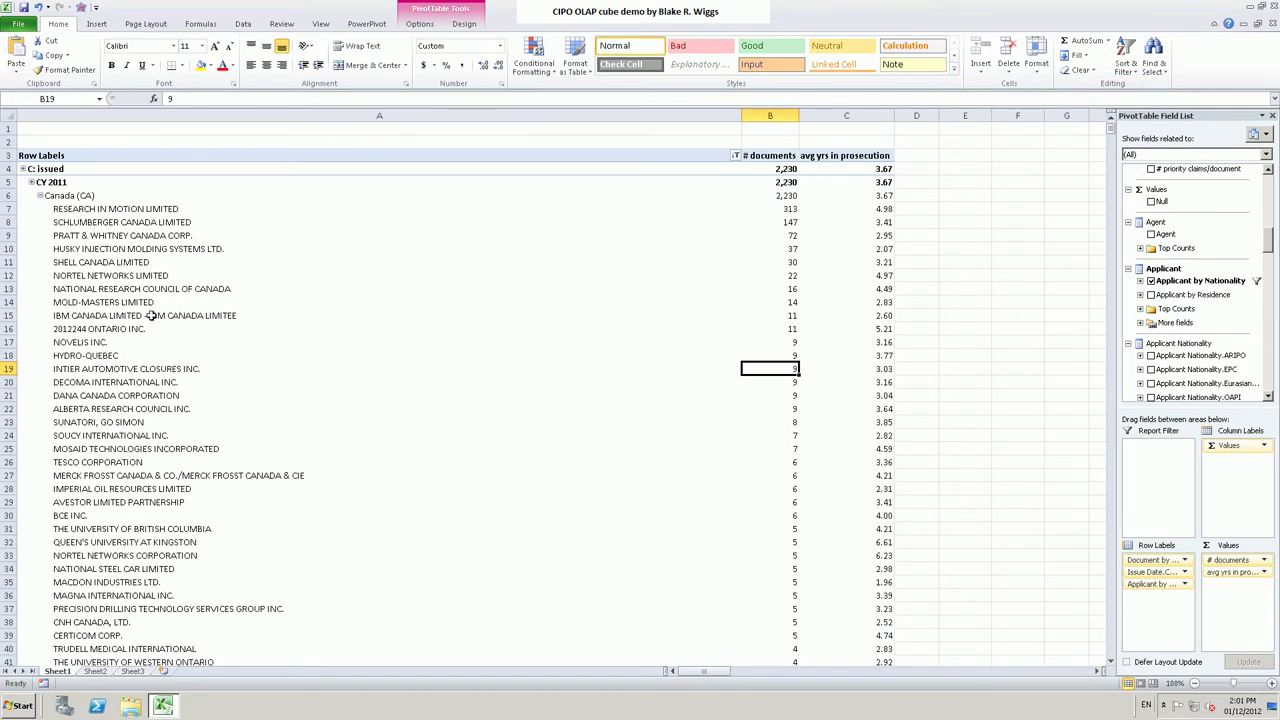
mouse_move(150, 316)
mouse_move(885, 158)
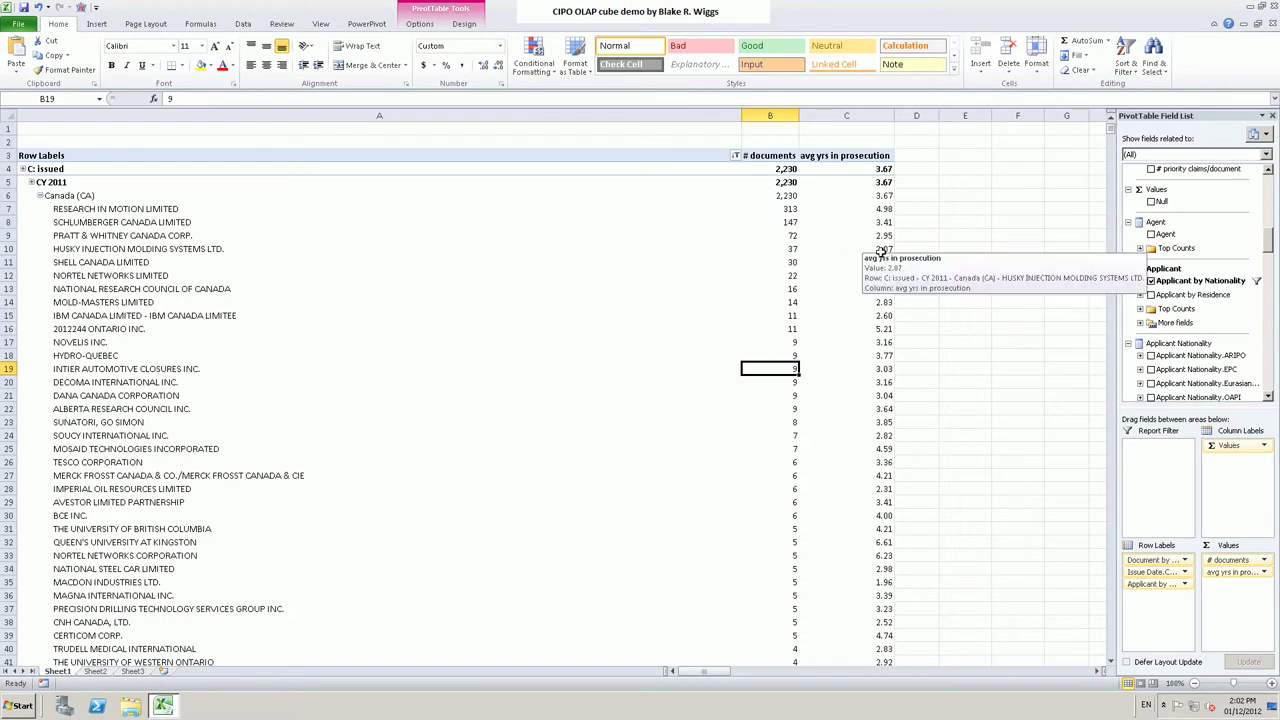
left_click(869, 249)
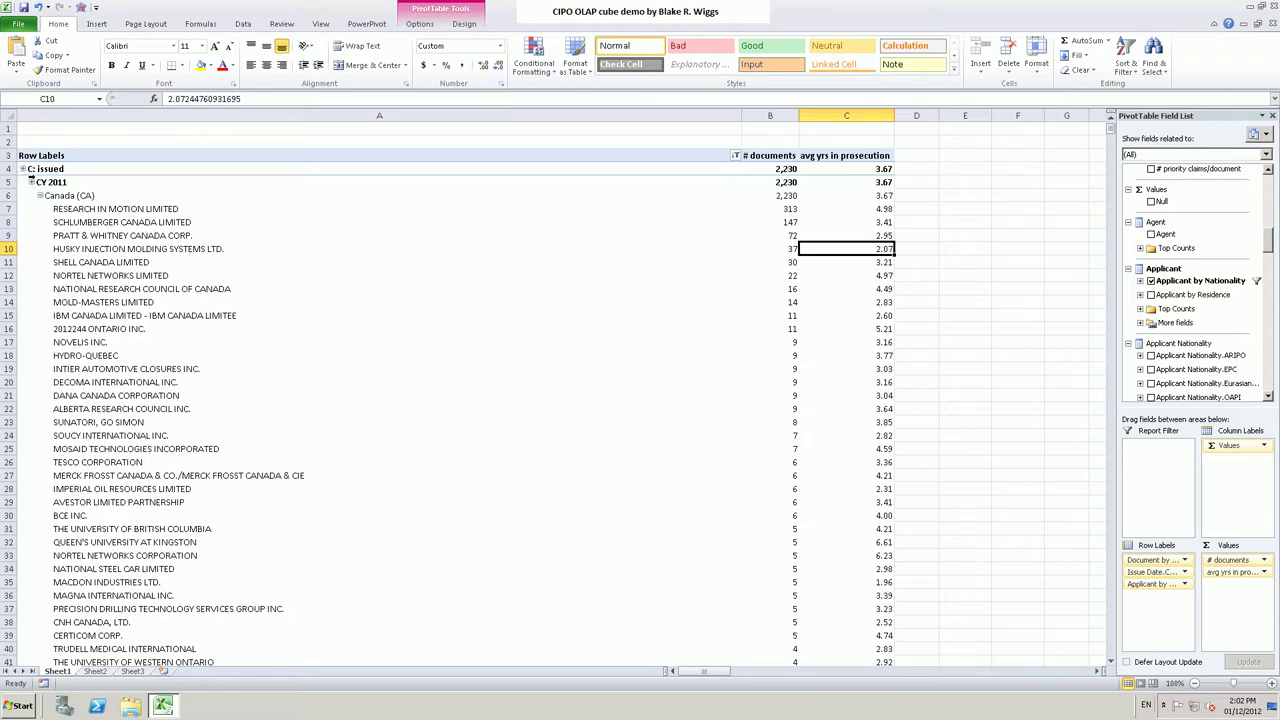
- Change the Calendar Year row filter to CY 2010 only and check the average years in prosecution for SIDENSE CORP
left_click(734, 155)
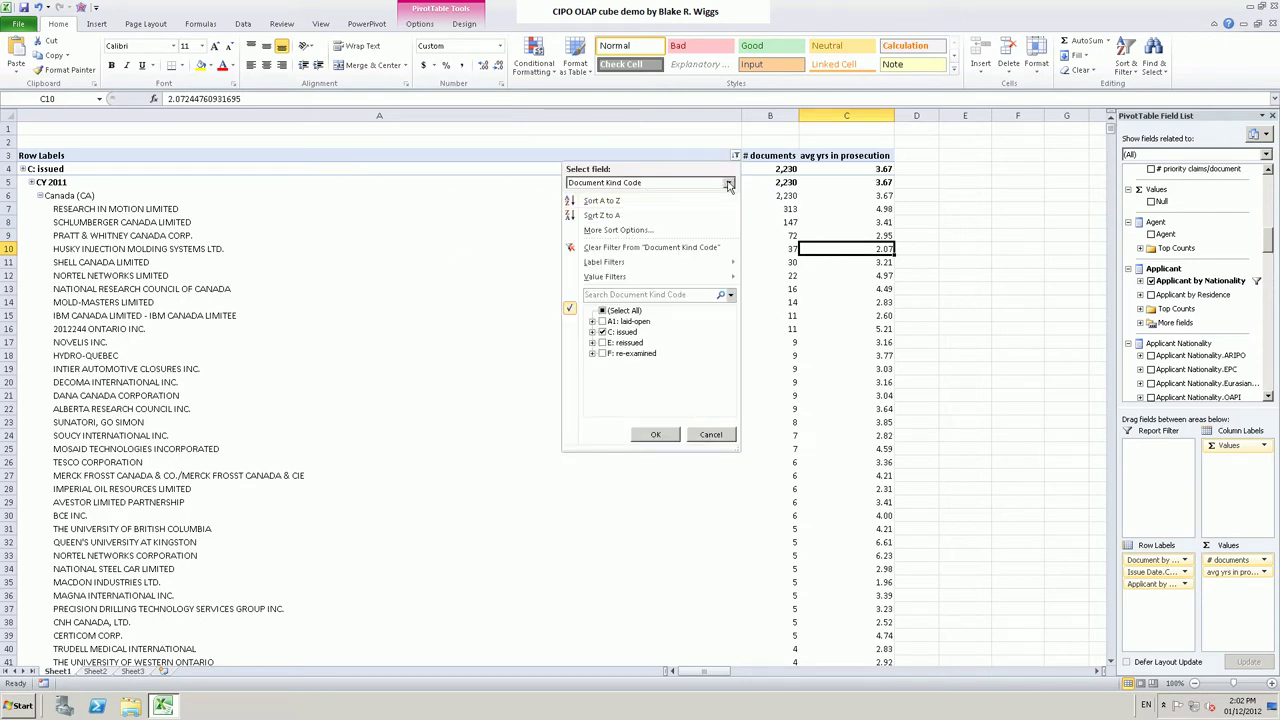
left_click(728, 182)
left_click(616, 219)
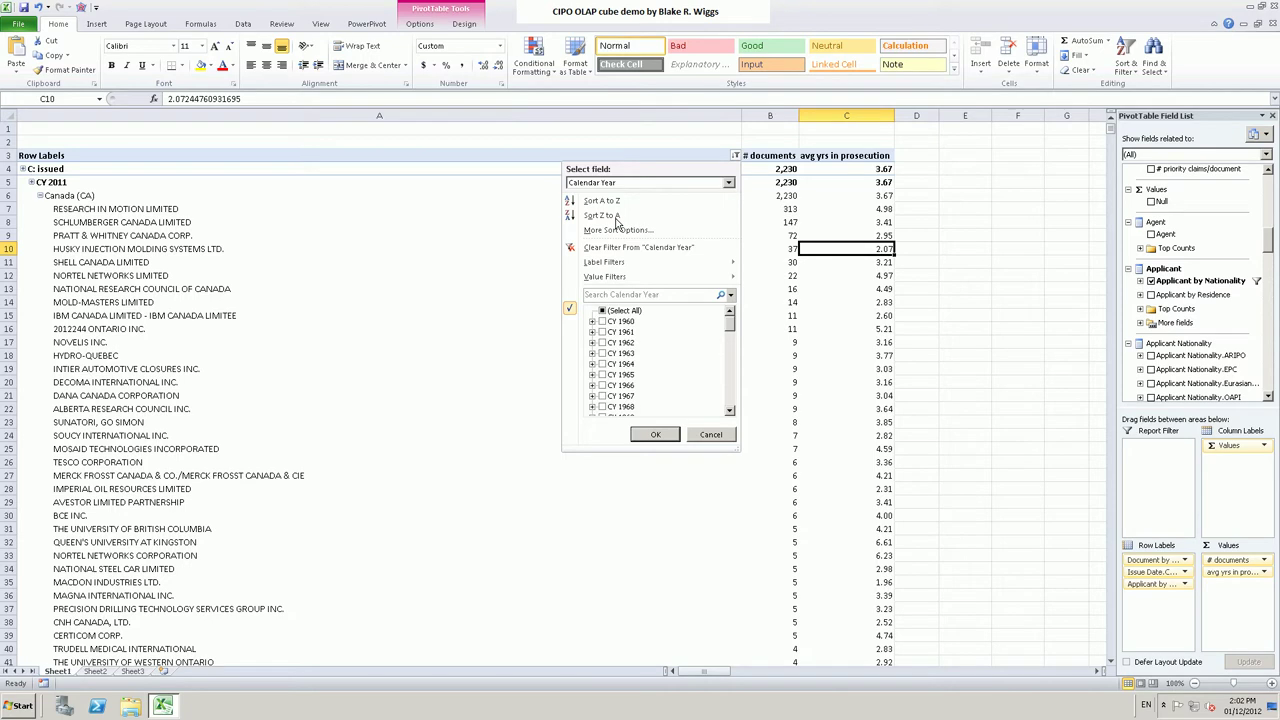
left_click_drag(730, 324, 731, 392)
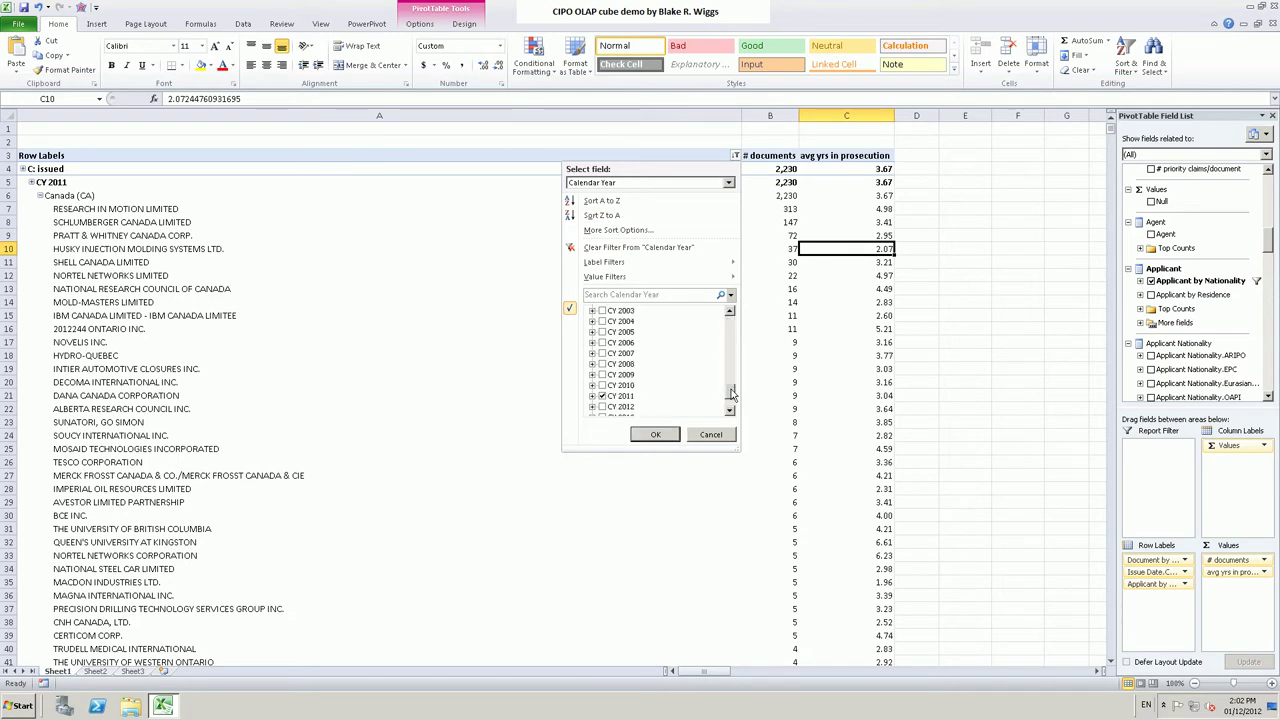
left_click(615, 353)
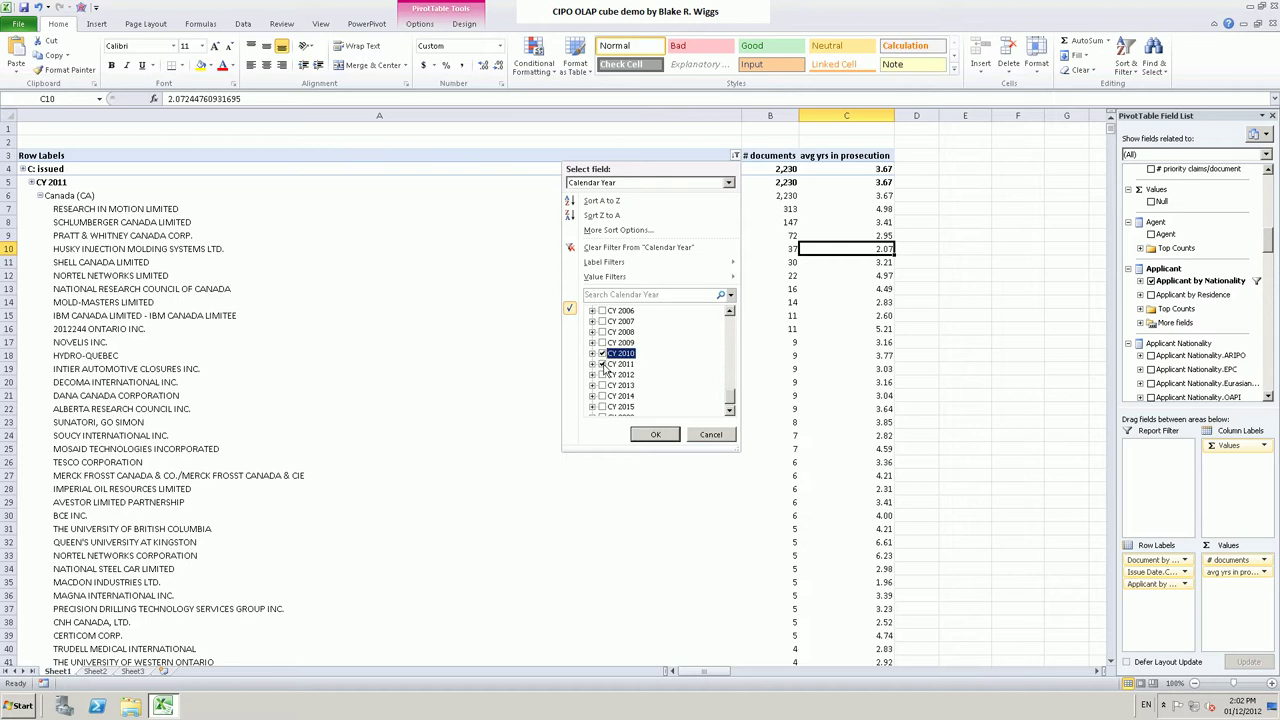
left_click(615, 364)
left_click(655, 434)
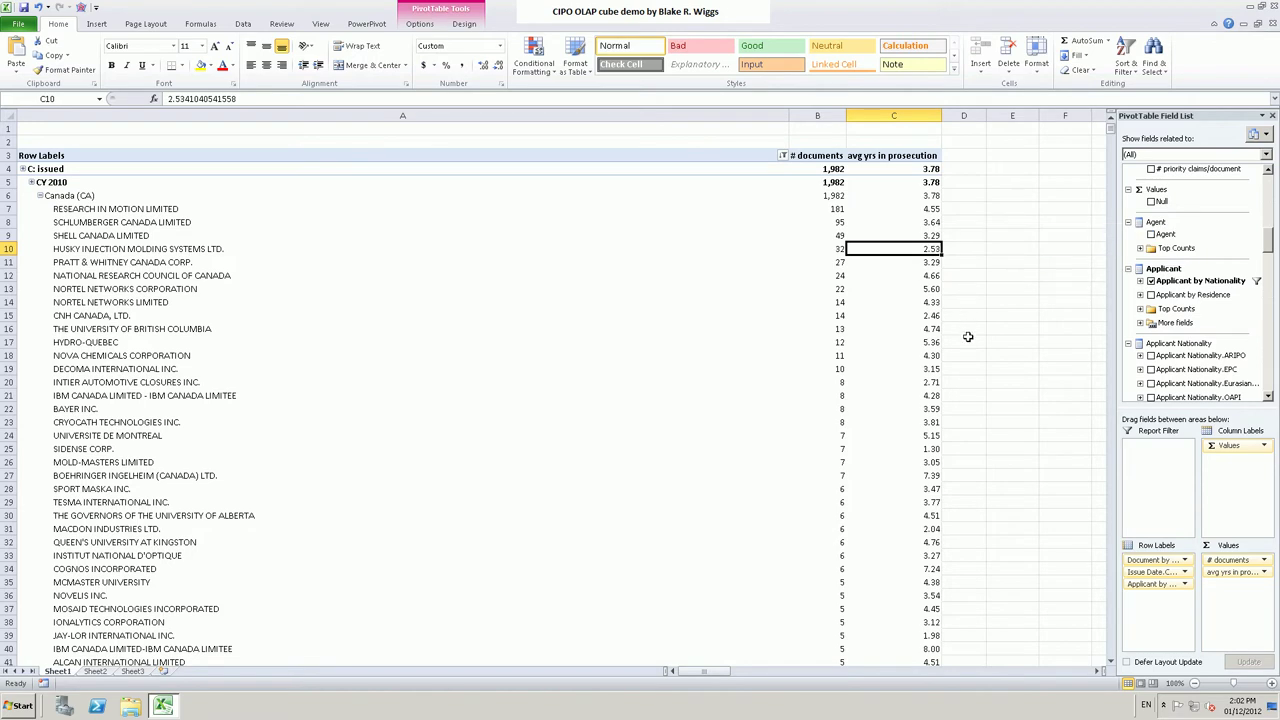
mouse_move(939, 383)
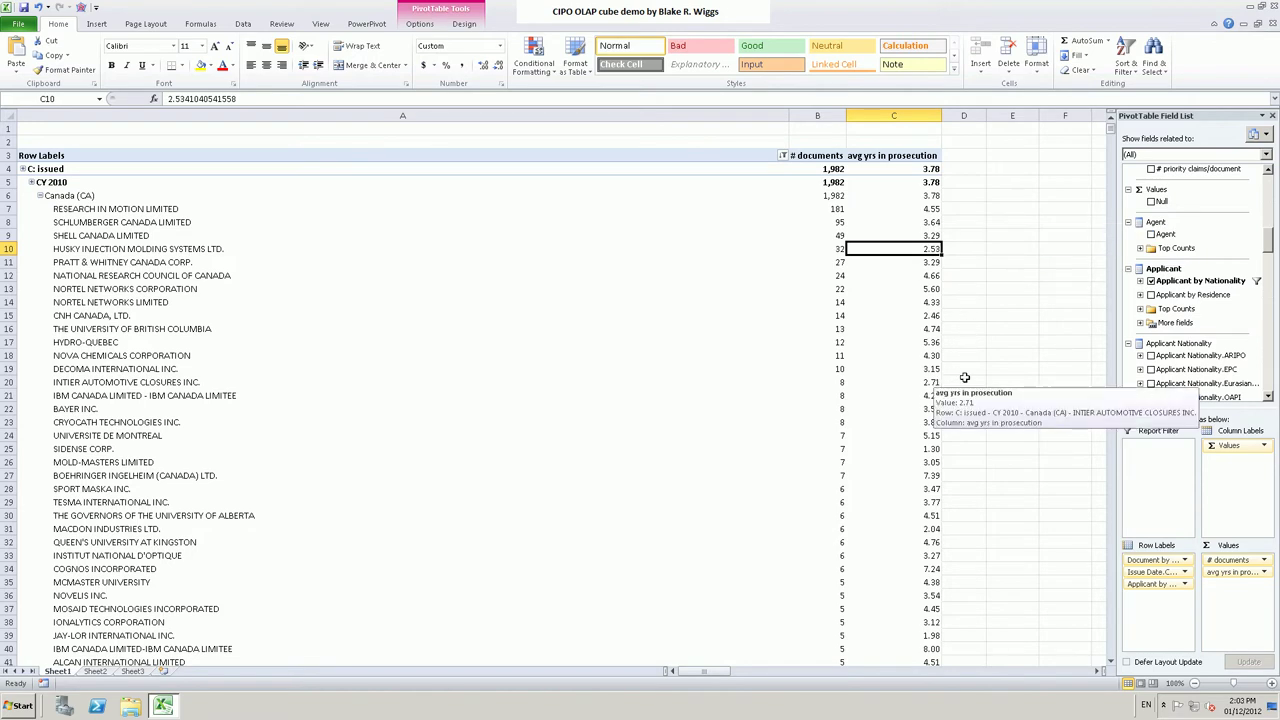
left_click(939, 452)
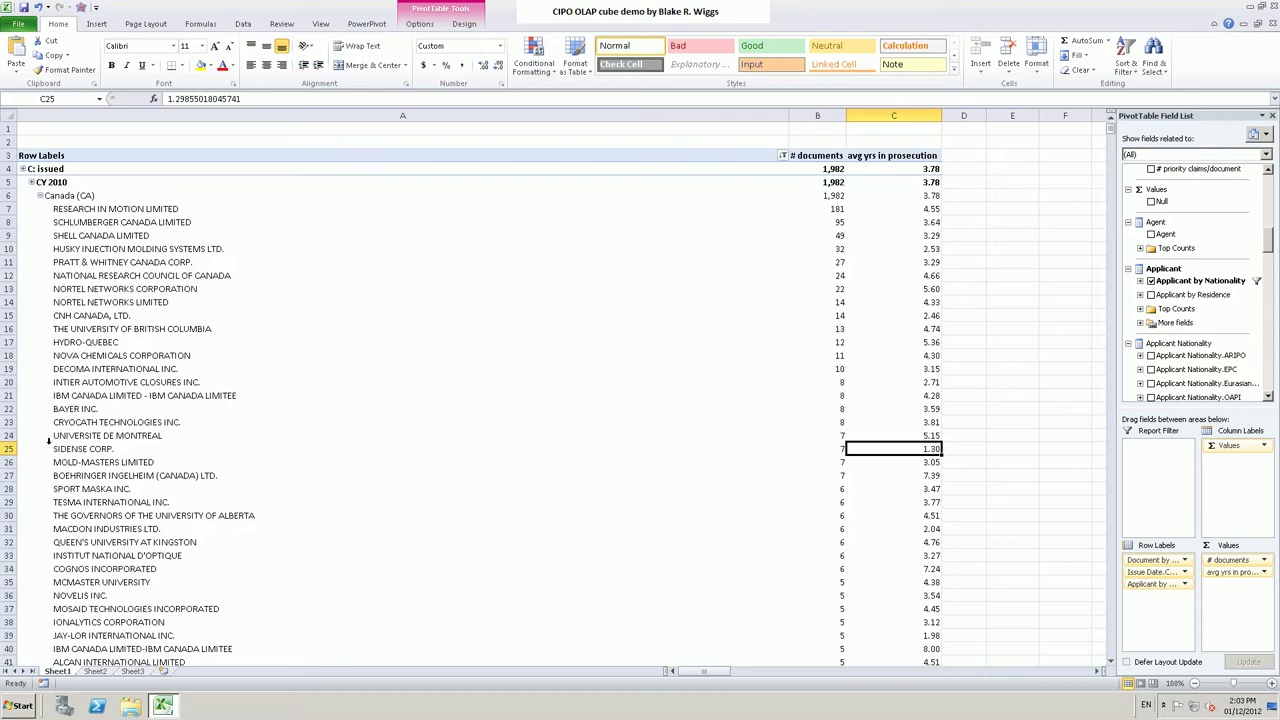
mouse_move(66, 436)
- Clear the PivotTable down to # documents only and add the Top 15 IPC groups set as row labels
left_click_drag(1150, 583, 1016, 550)
left_click_drag(1240, 583, 1004, 561)
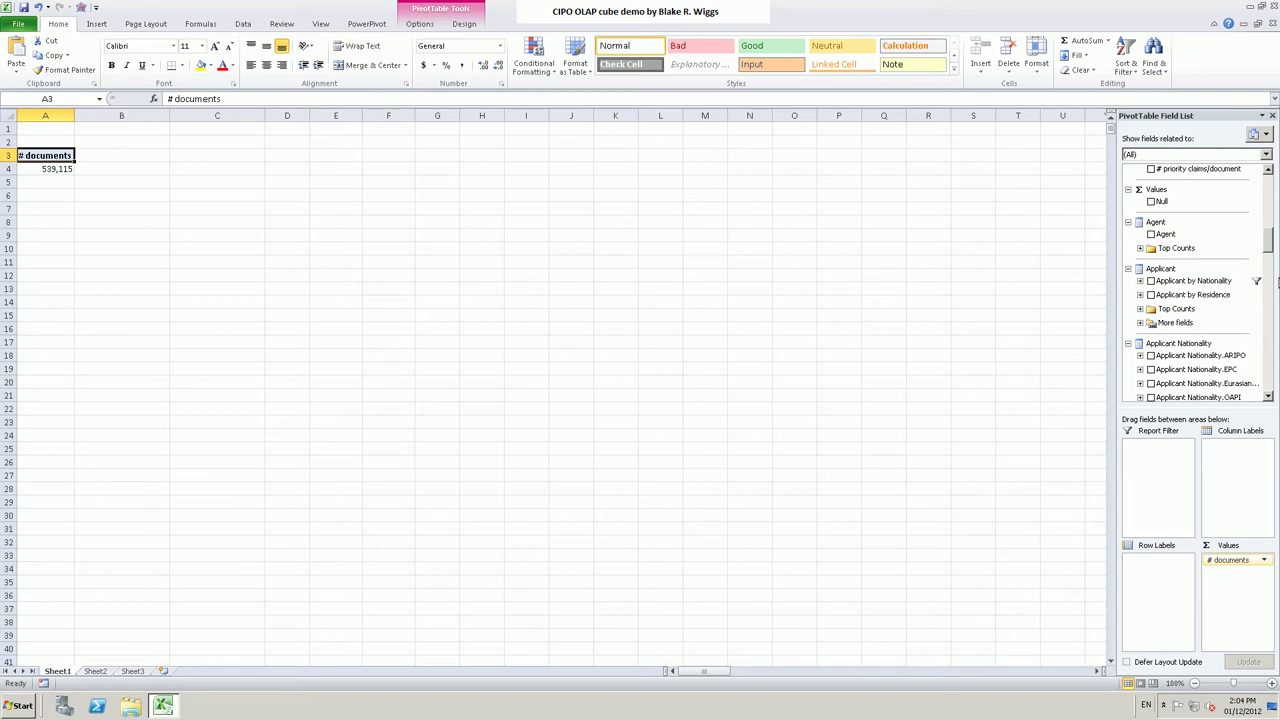
left_click_drag(1270, 242, 1272, 296)
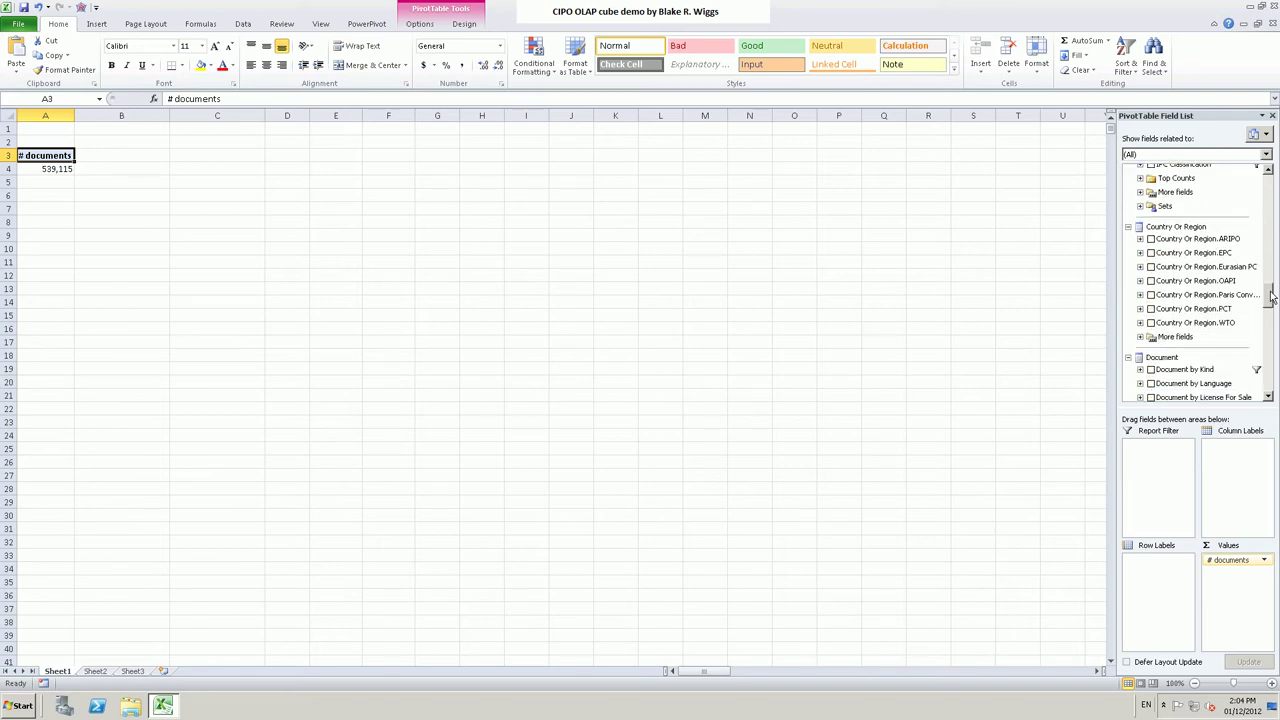
left_click(1269, 172)
left_click(1269, 172)
left_click(1269, 172)
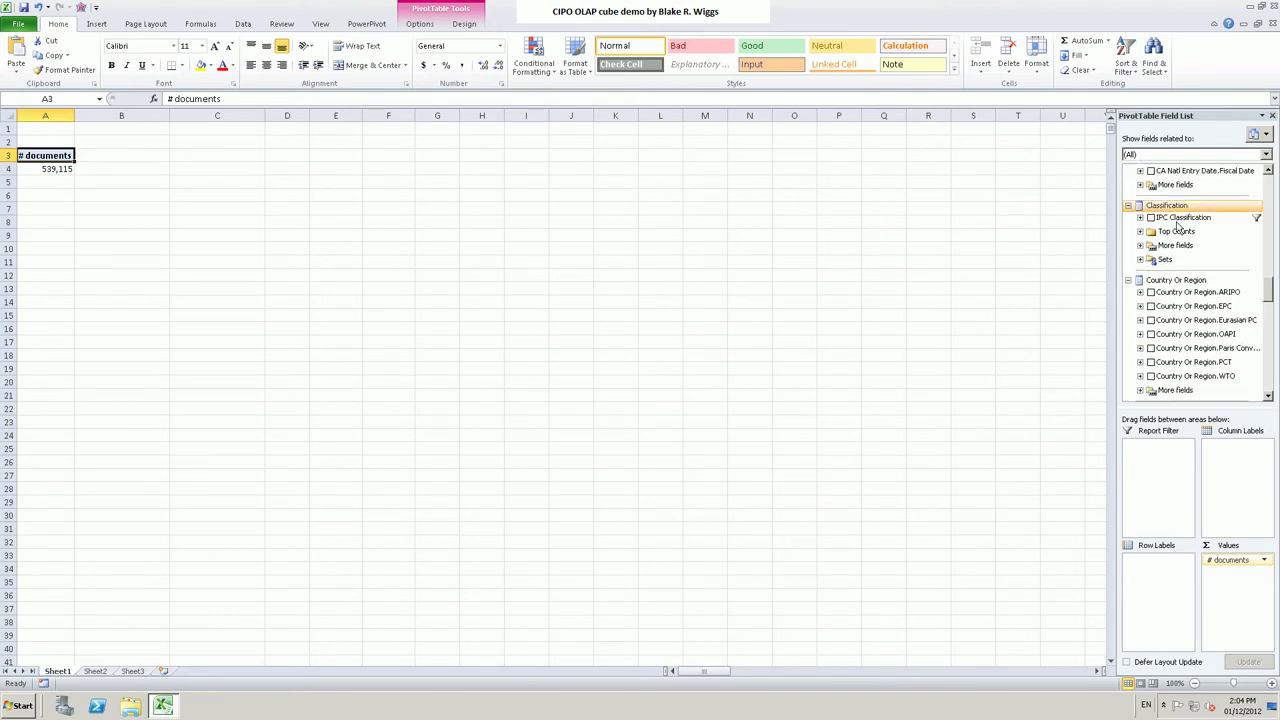
left_click(1140, 231)
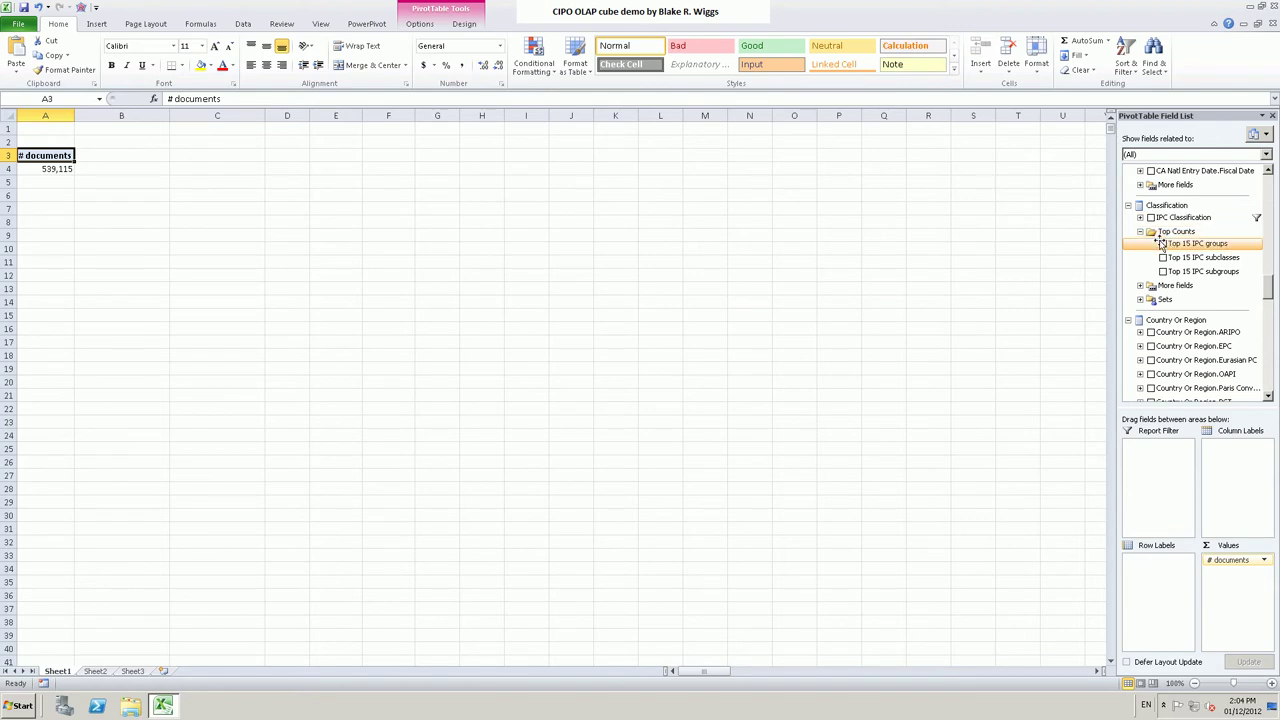
left_click(1164, 243)
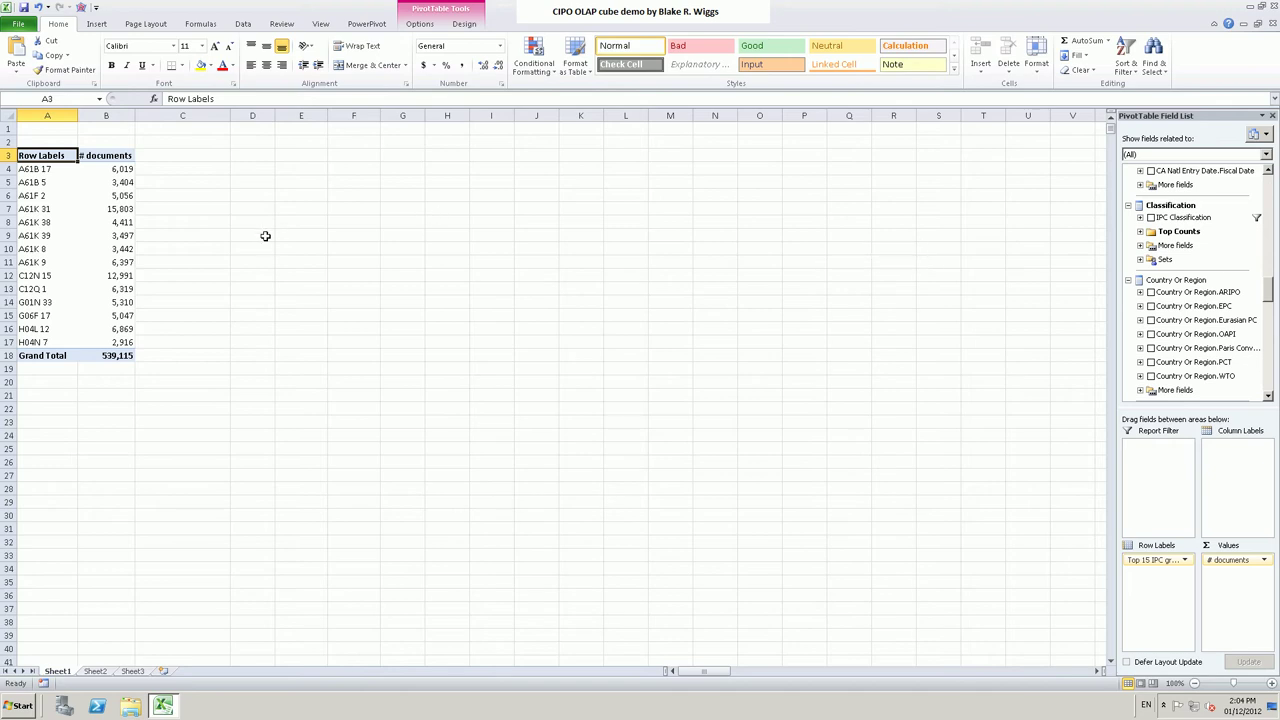
- Sort the top IPC groups by # documents from largest to smallest and select the grand total
right_click(119, 208)
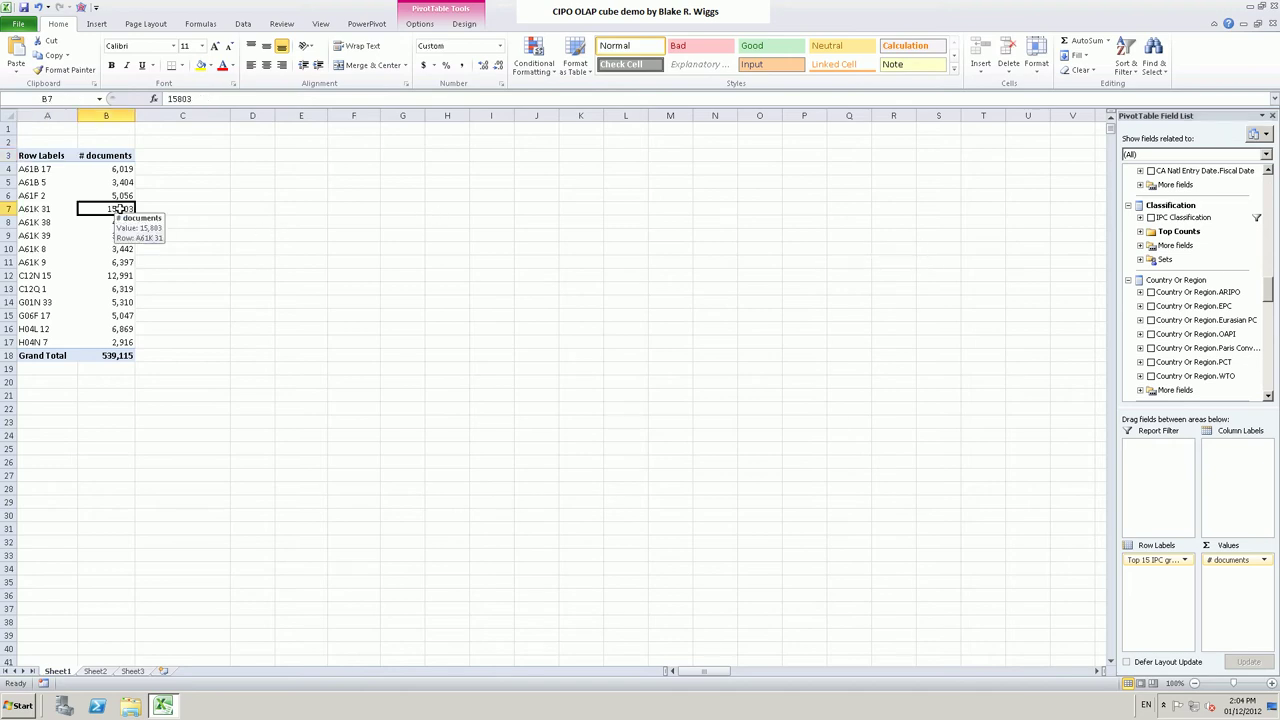
mouse_move(165, 282)
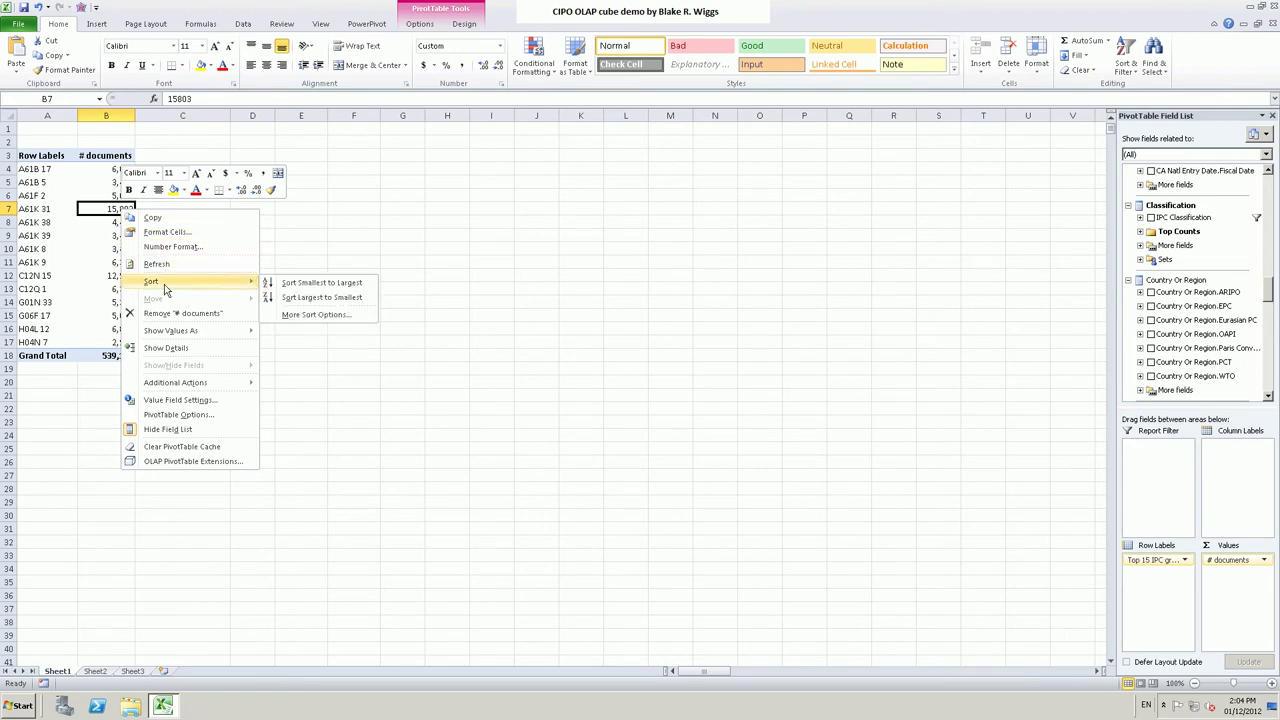
left_click(308, 297)
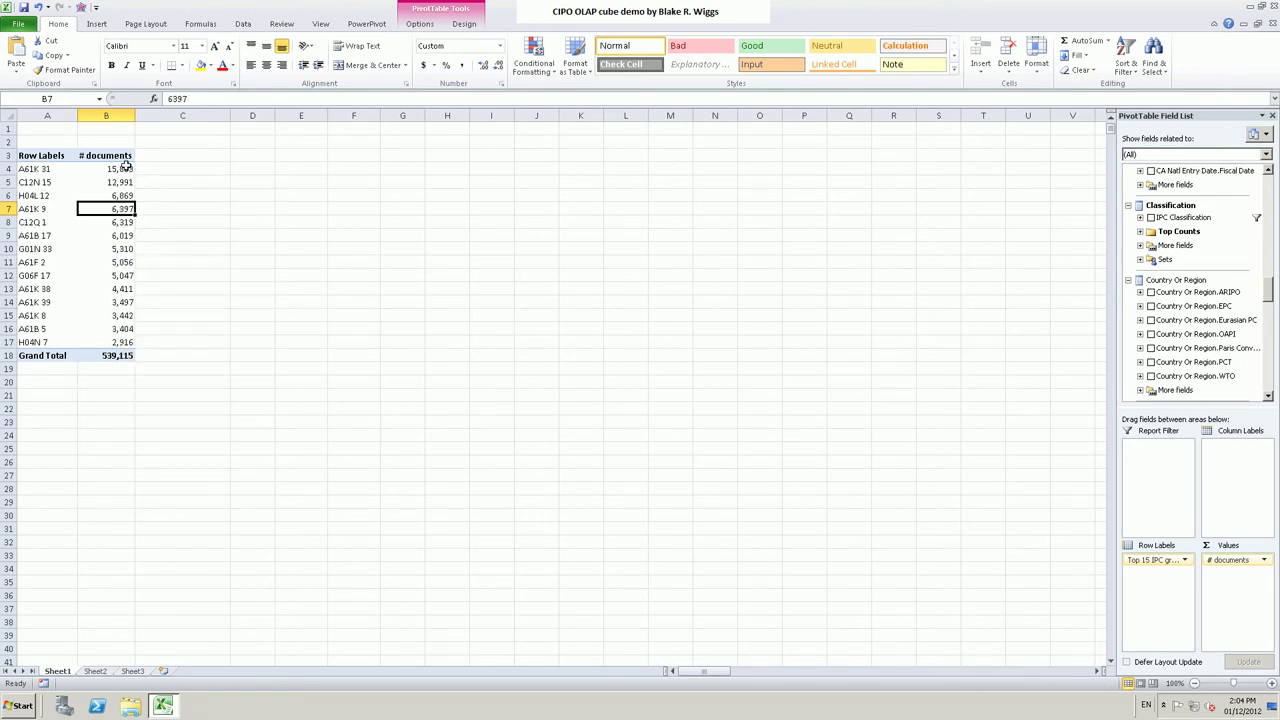
left_click(117, 355)
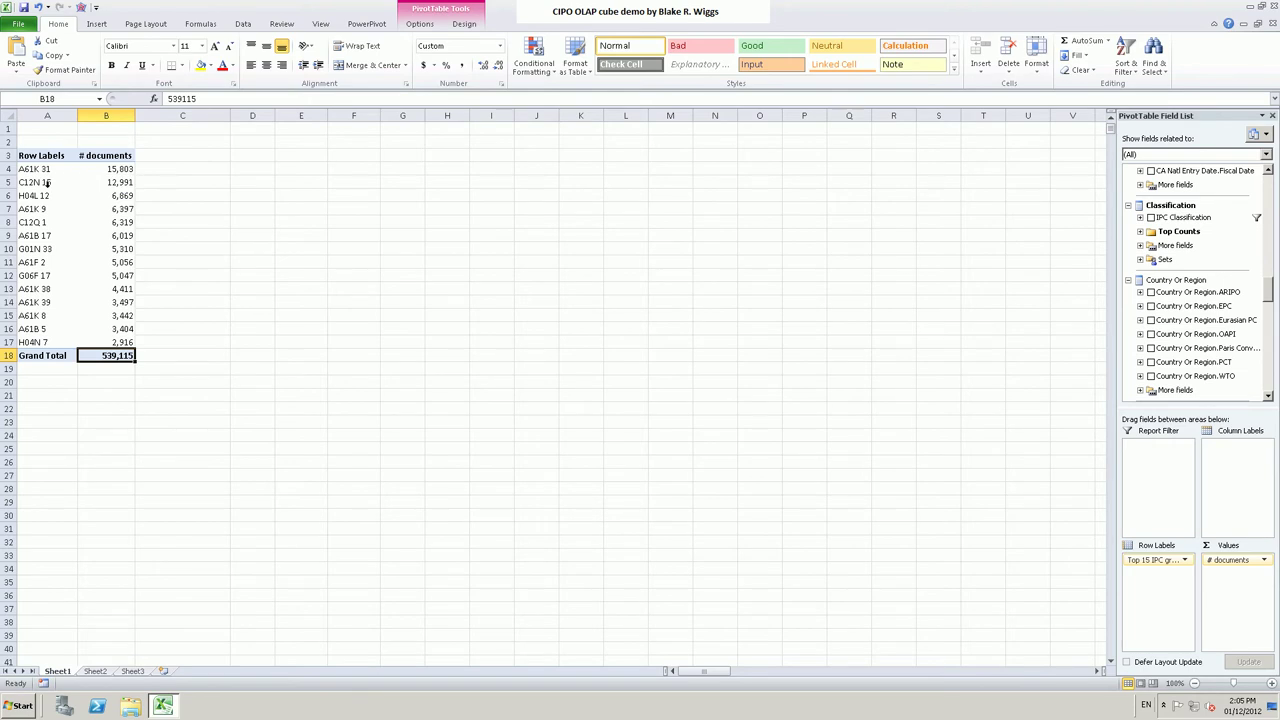
- Open the WIPO classification page for IPC group H04L 12 from its row label and dismiss the add-on notice
left_click(46, 183)
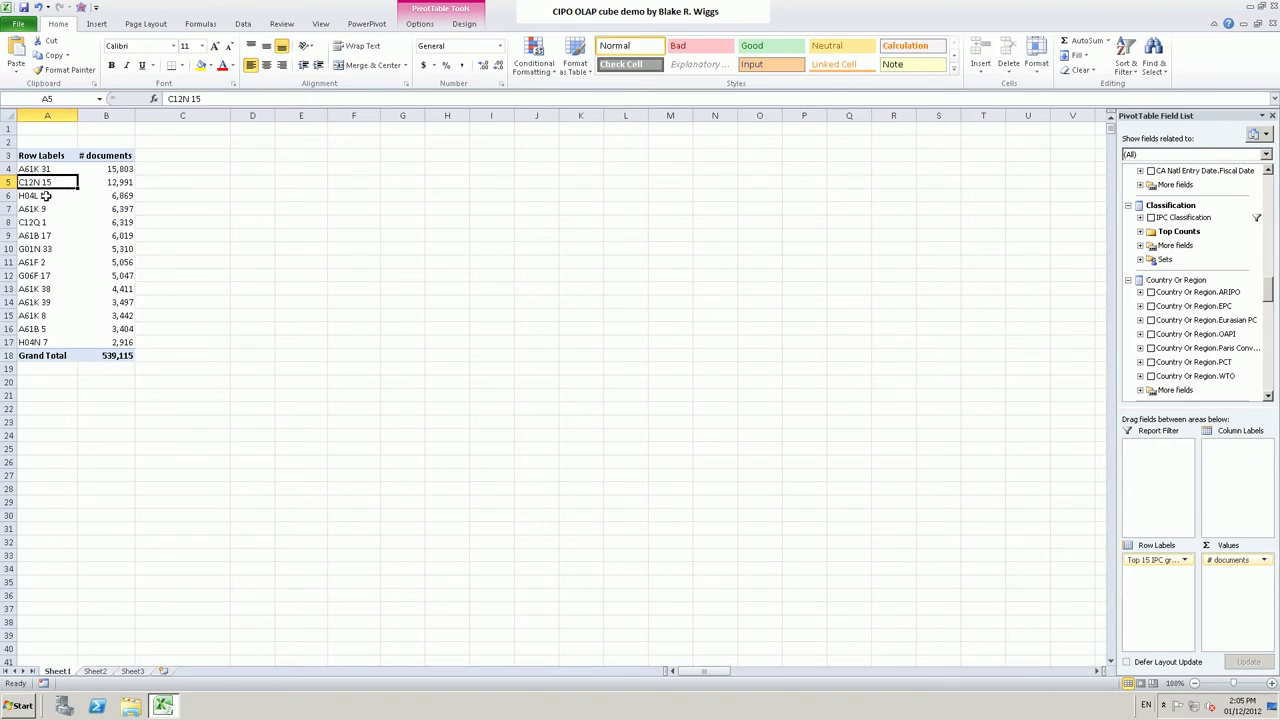
left_click(44, 195)
right_click(45, 195)
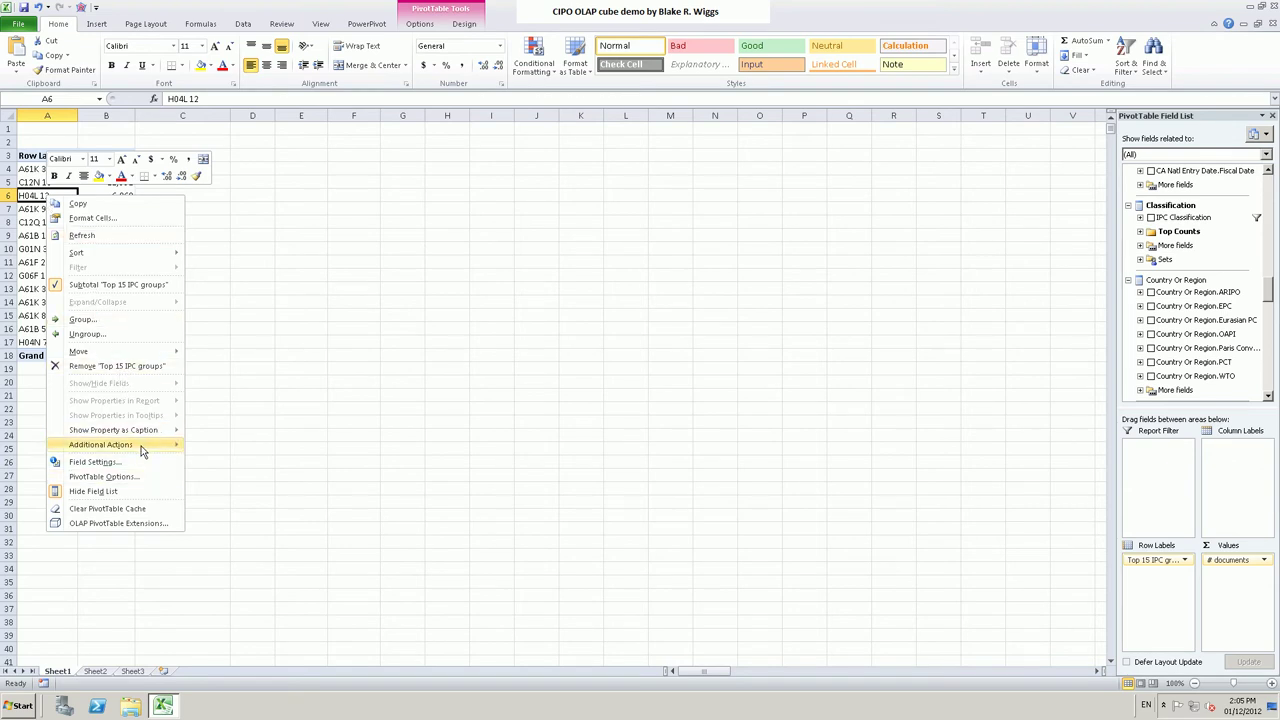
mouse_move(160, 448)
left_click(237, 447)
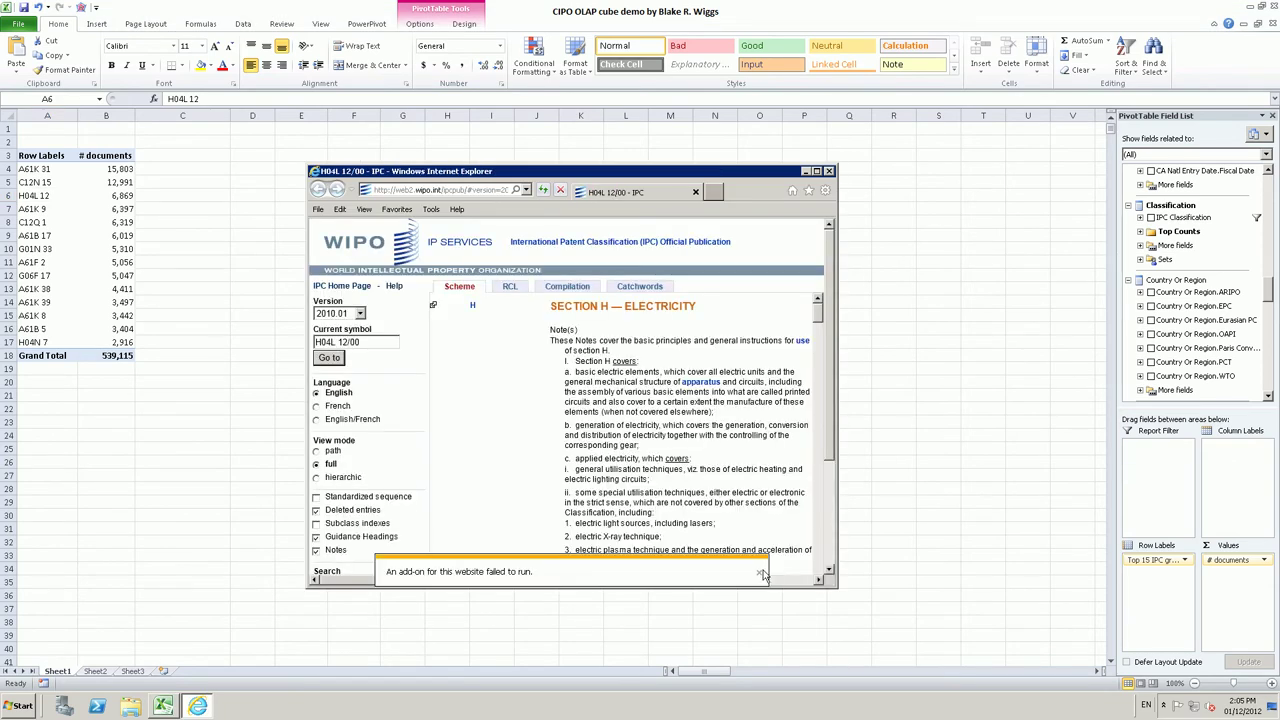
left_click(762, 575)
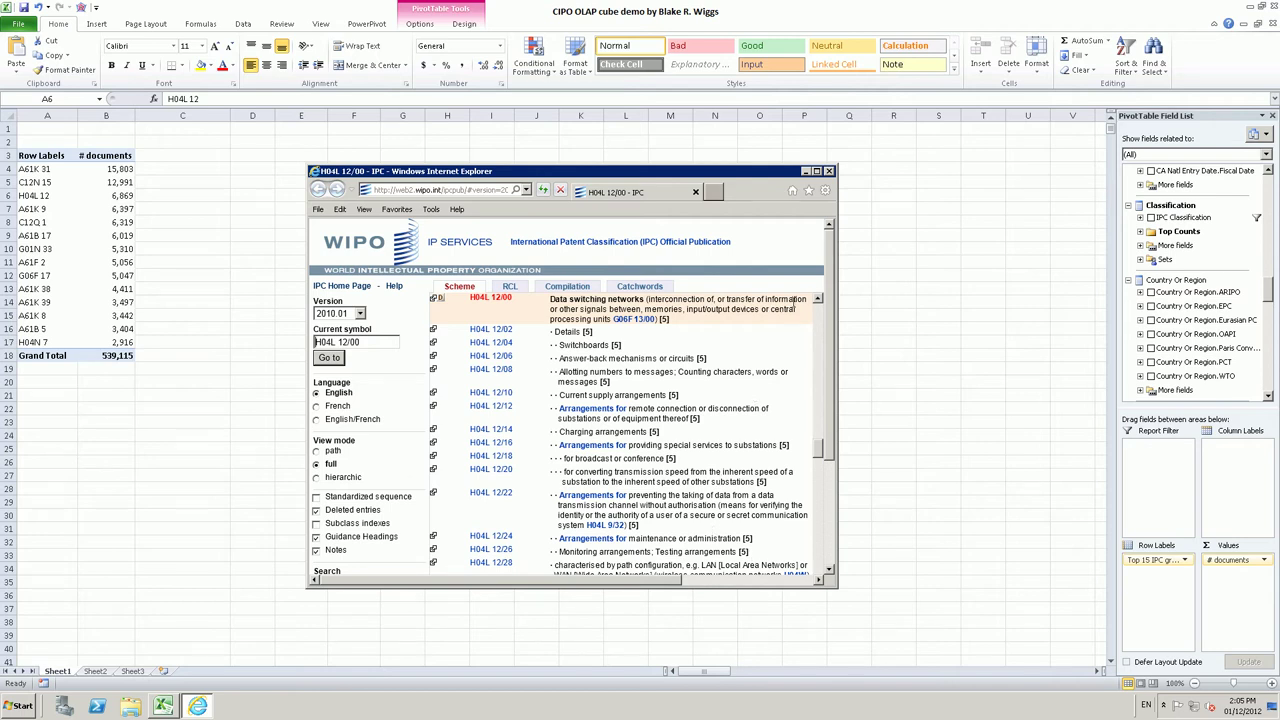
- Examine the H04L scheme entries from H04L 12/00 back to H04L 9/00, then close the WIPO page
left_click(817, 298)
left_click(817, 298)
left_click(817, 298)
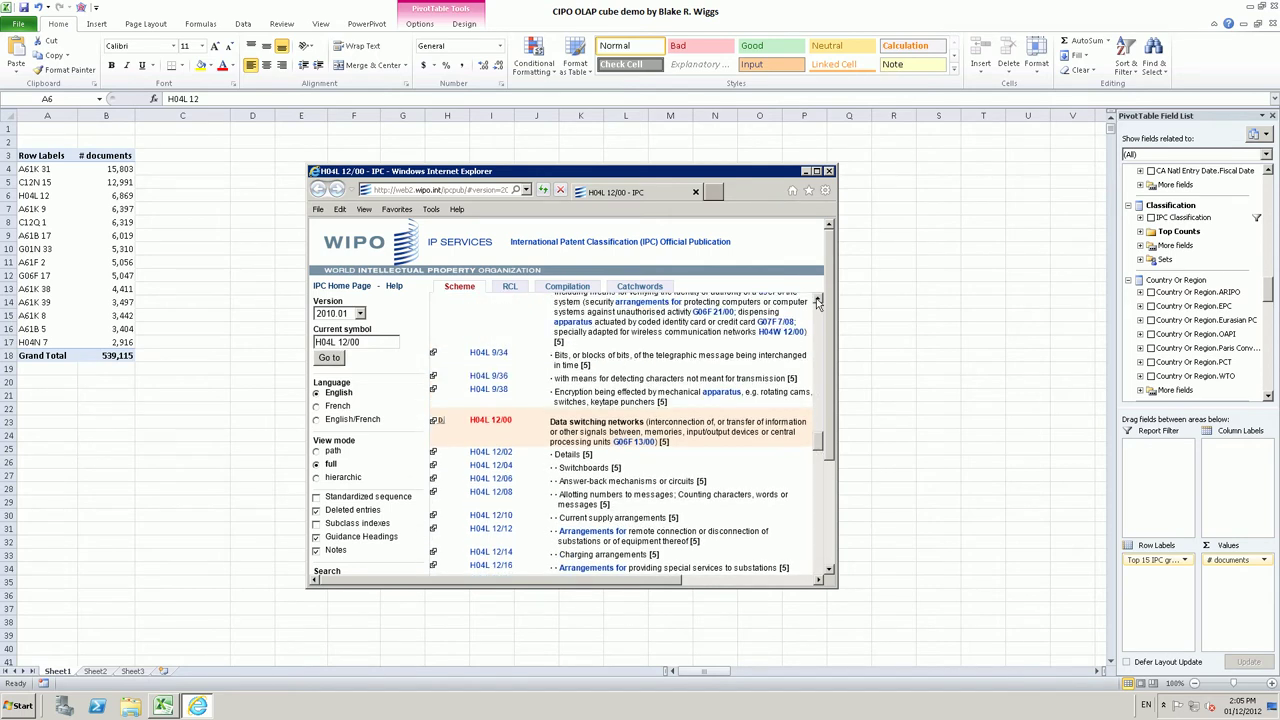
left_click(817, 299)
left_click(817, 299)
left_click(817, 299)
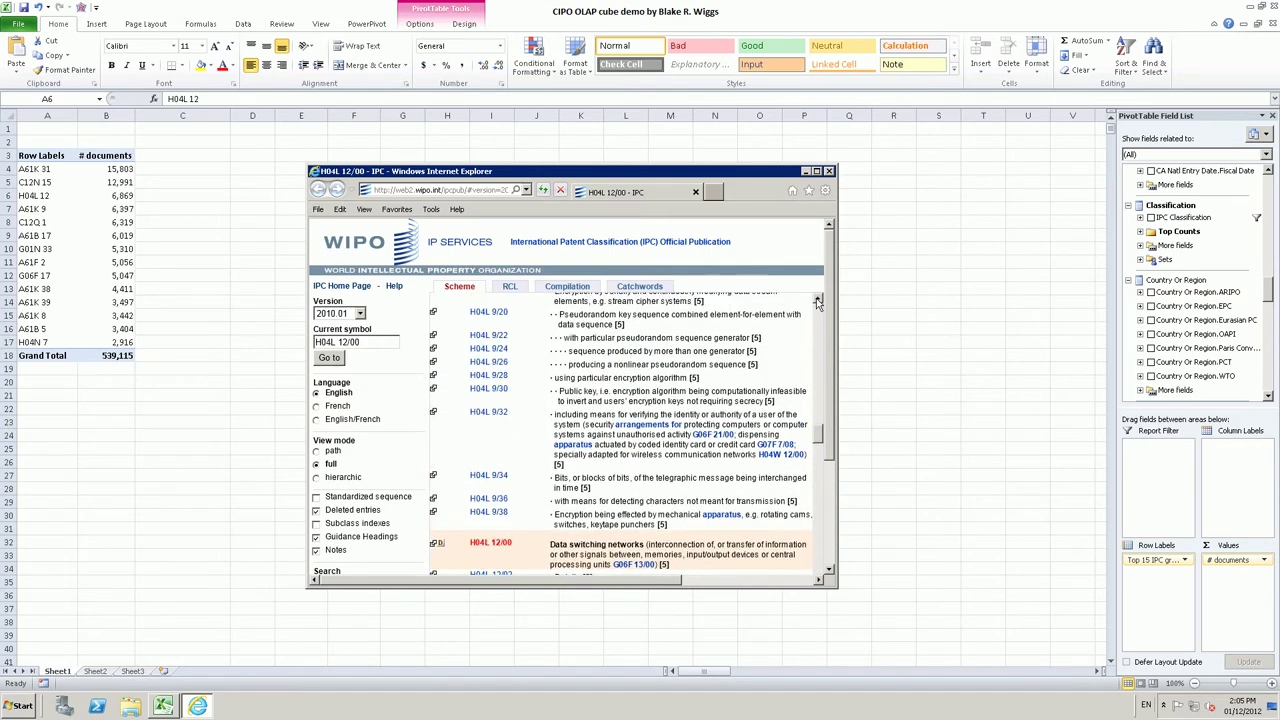
left_click(817, 299)
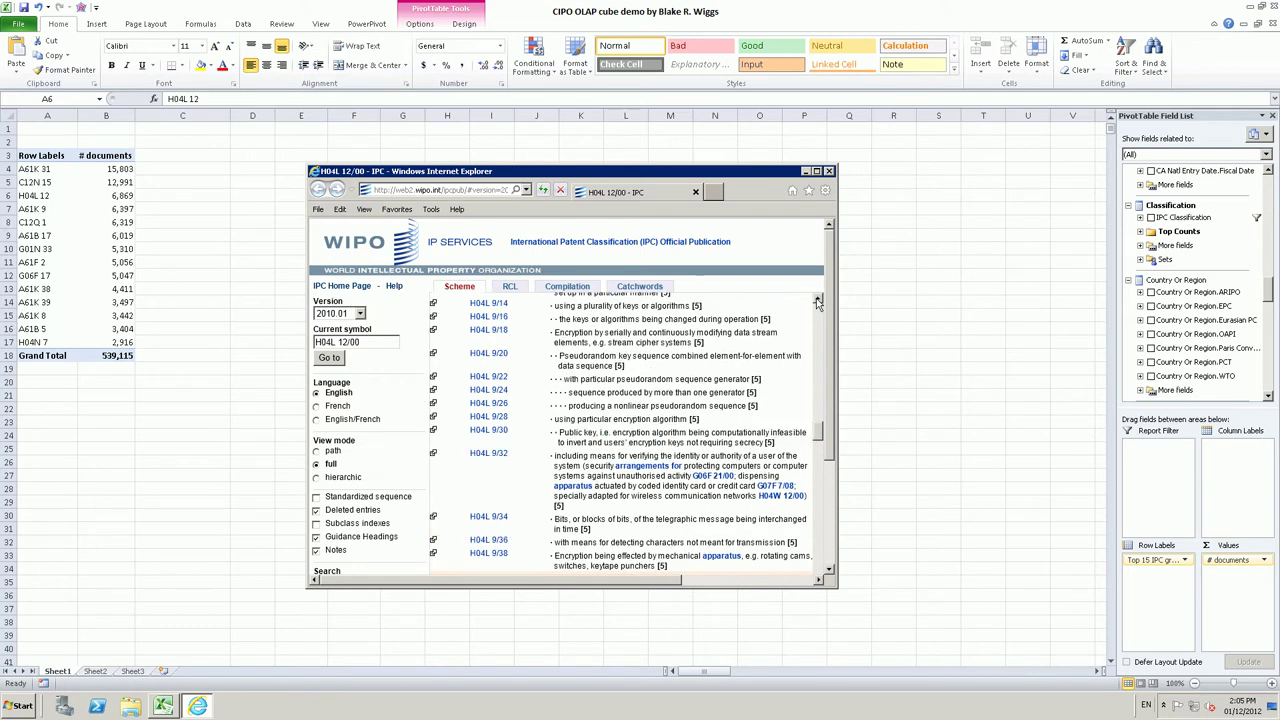
left_click(817, 299)
left_click(817, 299)
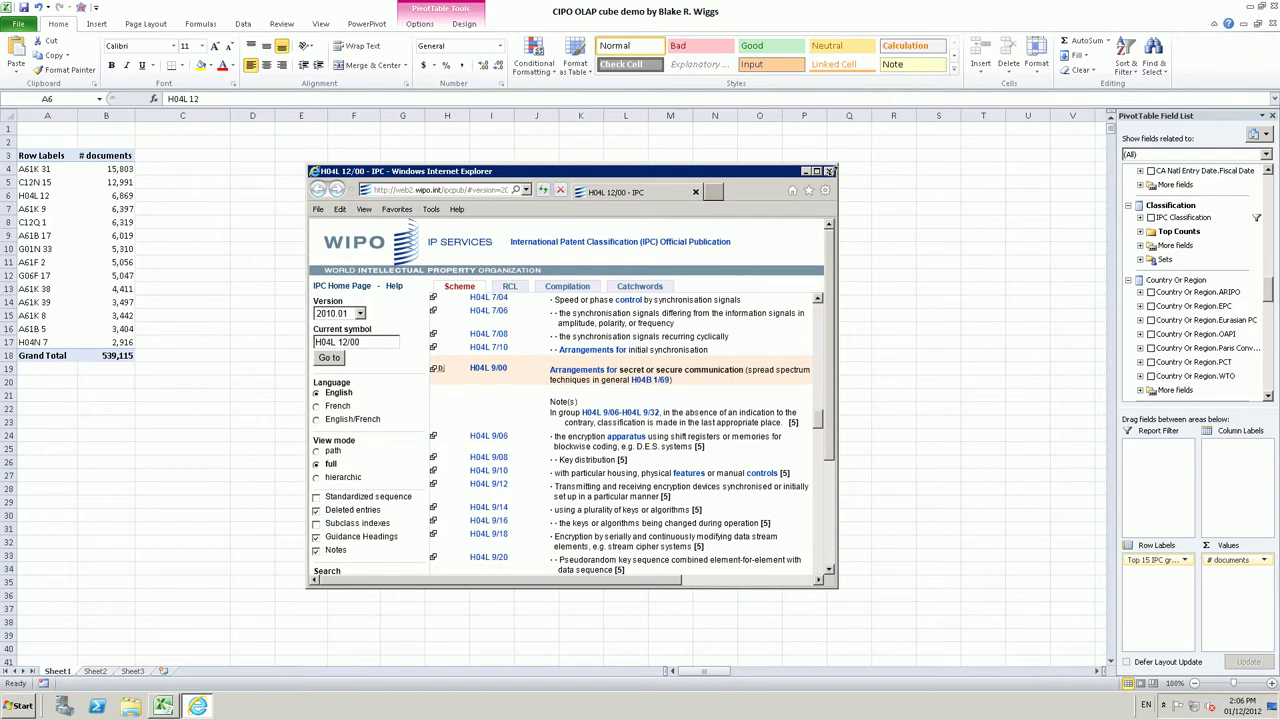
left_click(829, 171)
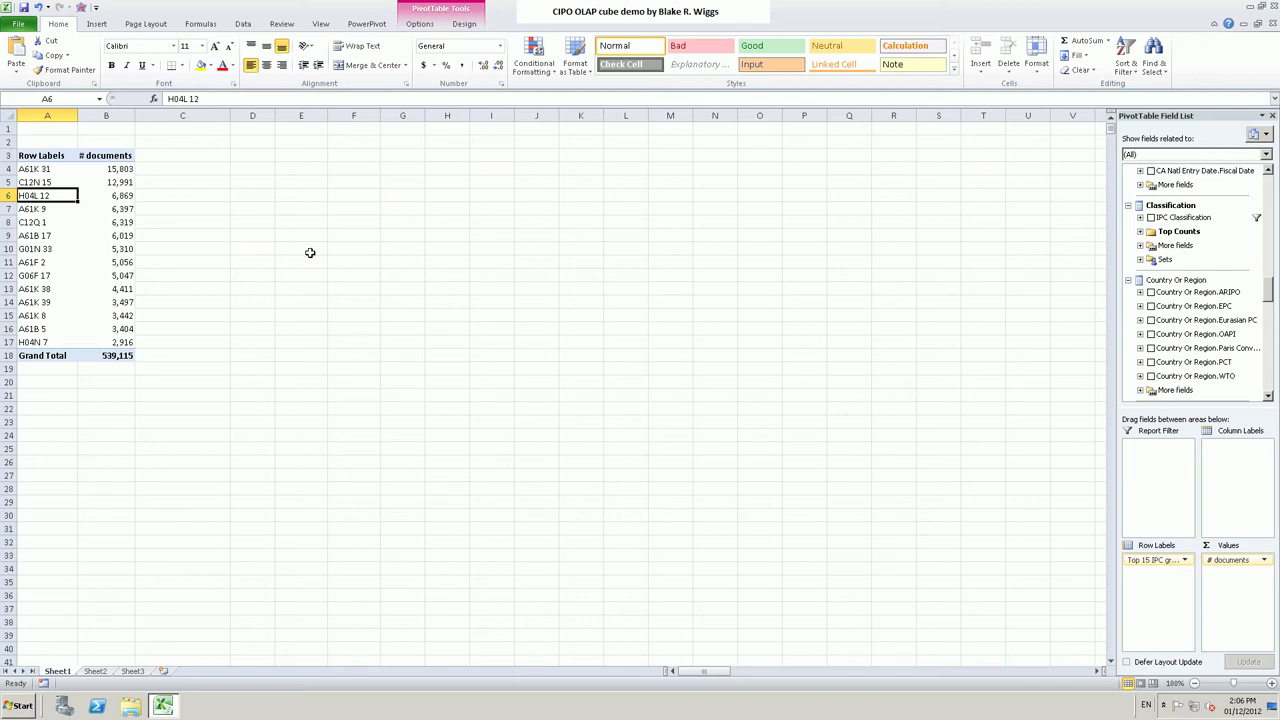
- Replace the Top 15 IPC groups row labels with the Publication Date calendar hierarchy
left_click_drag(1195, 362, 1032, 557)
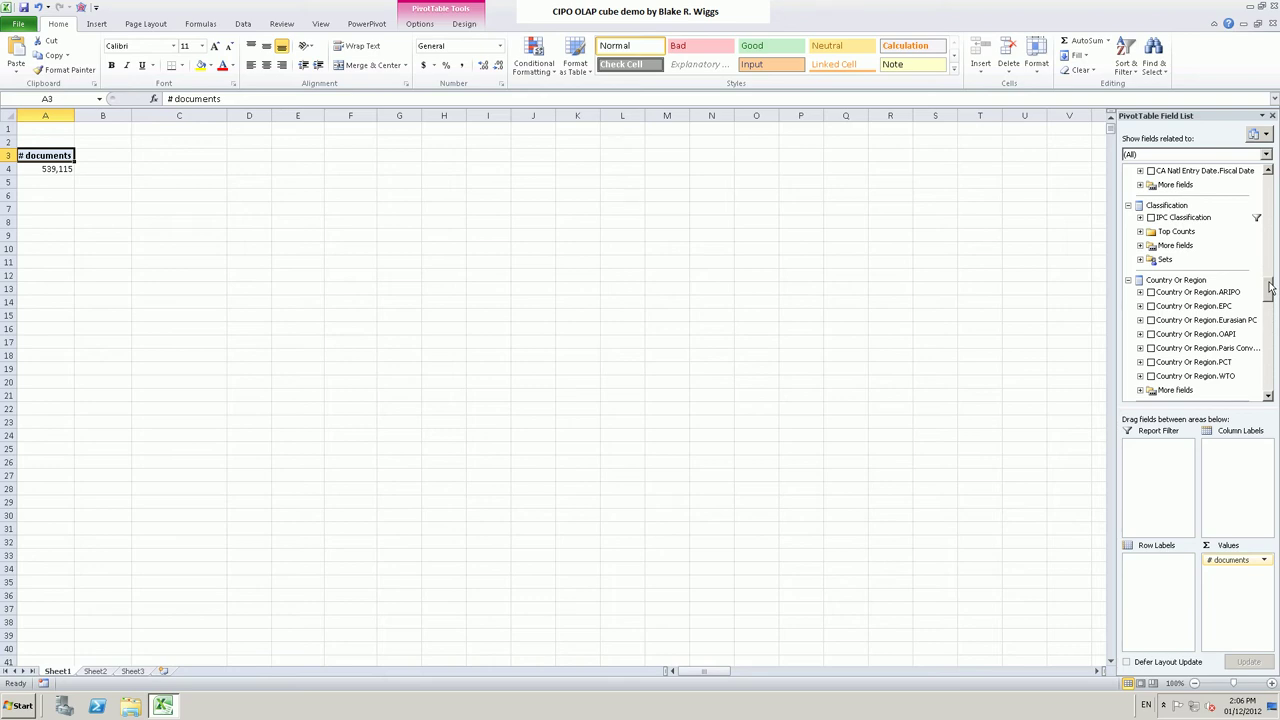
left_click_drag(1270, 287, 1274, 364)
left_click(1153, 325)
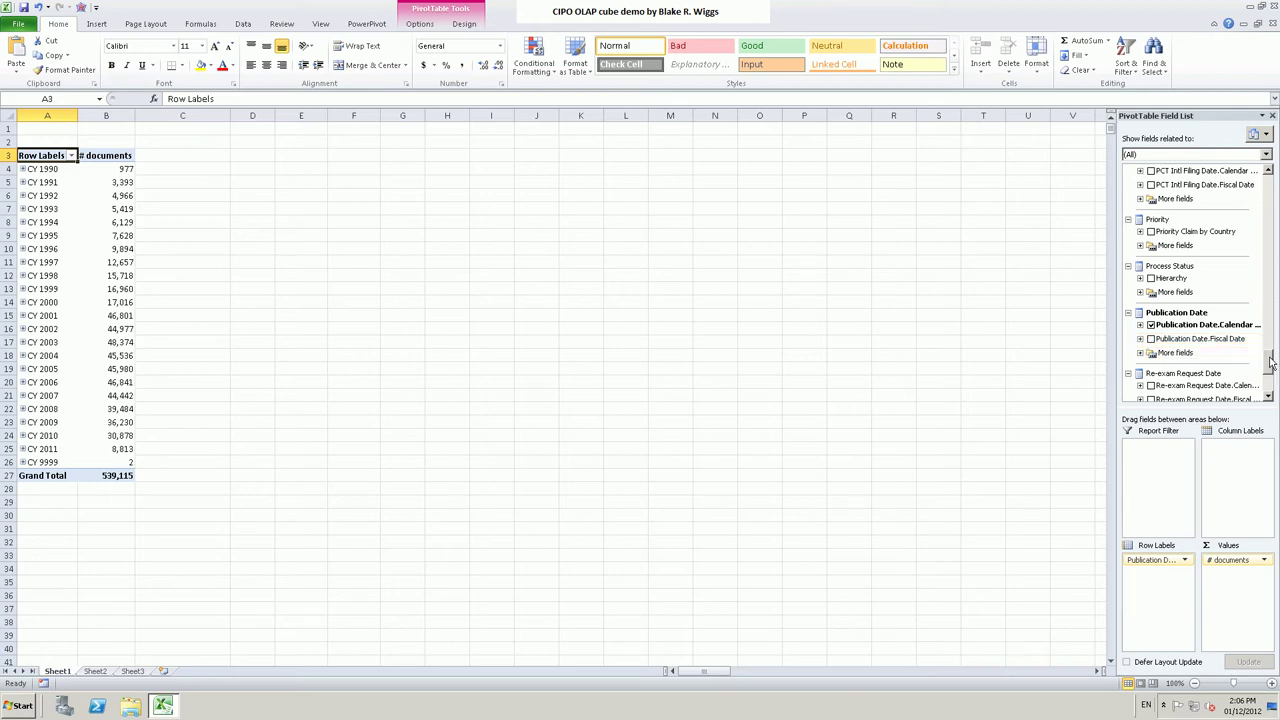
- Add Document by Kind as column labels and clear its filter to include all document kinds
left_click_drag(1271, 362, 1265, 319)
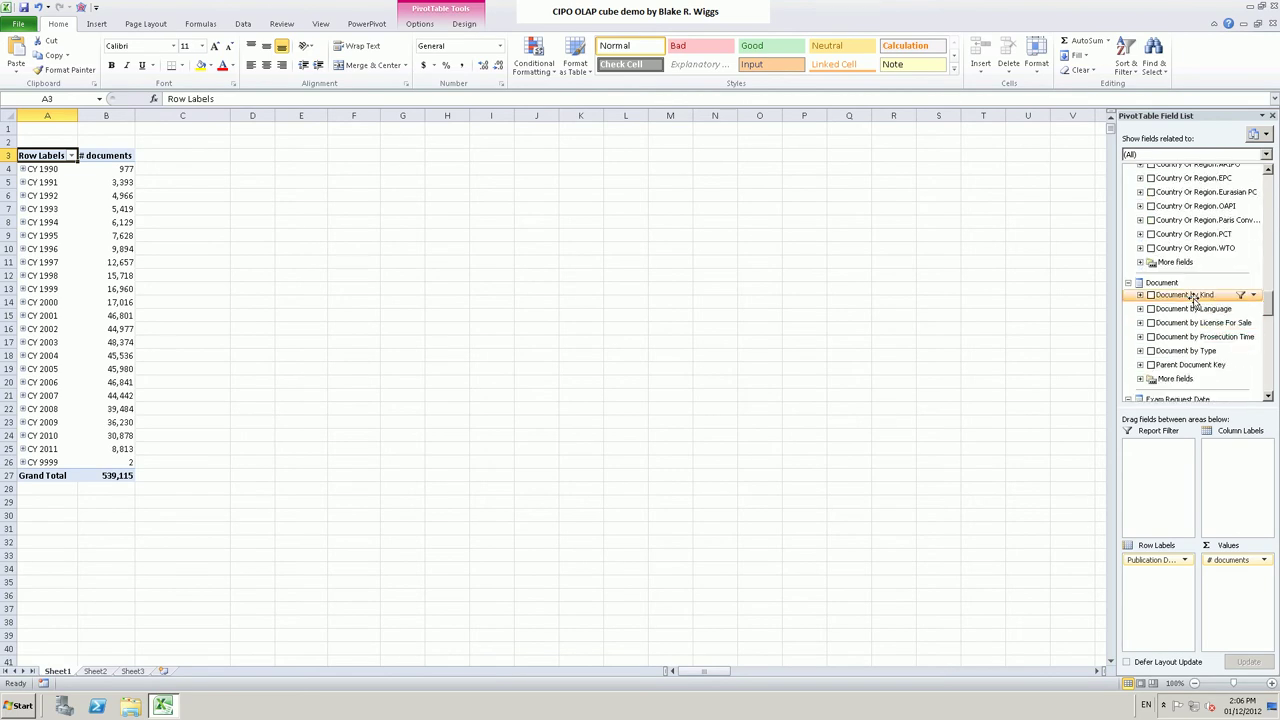
left_click_drag(1194, 298, 1240, 447)
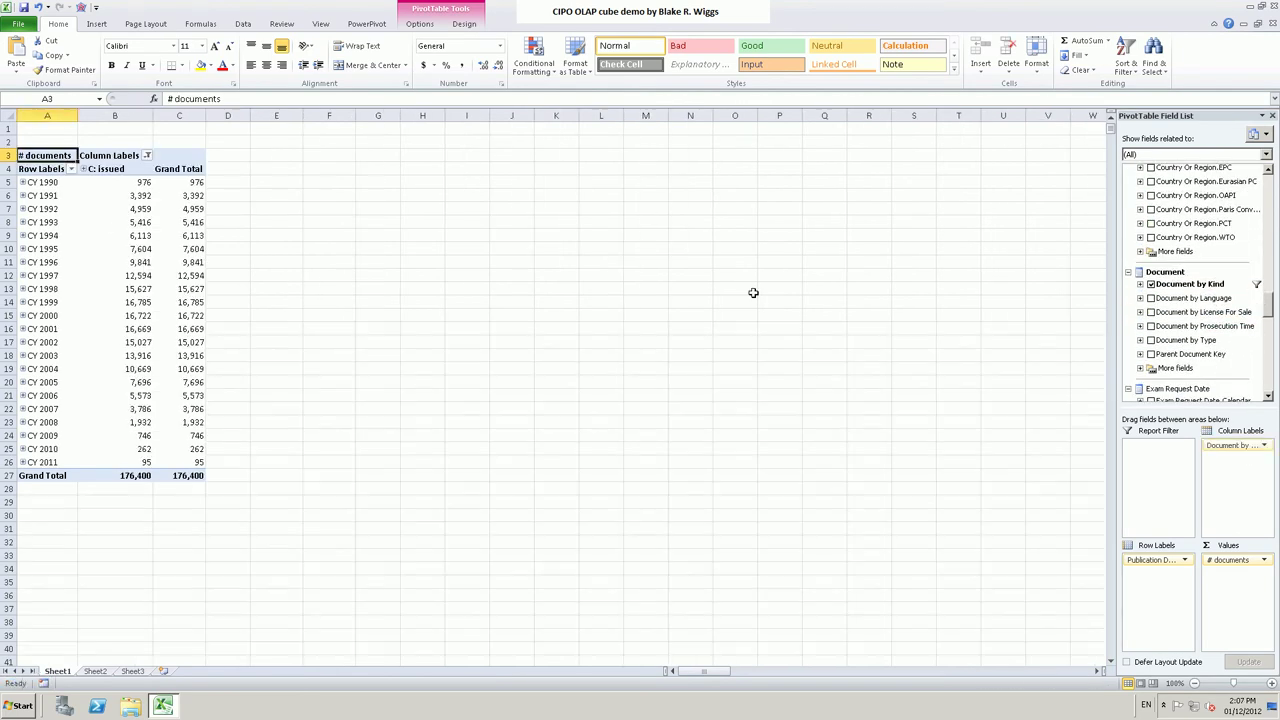
left_click(146, 158)
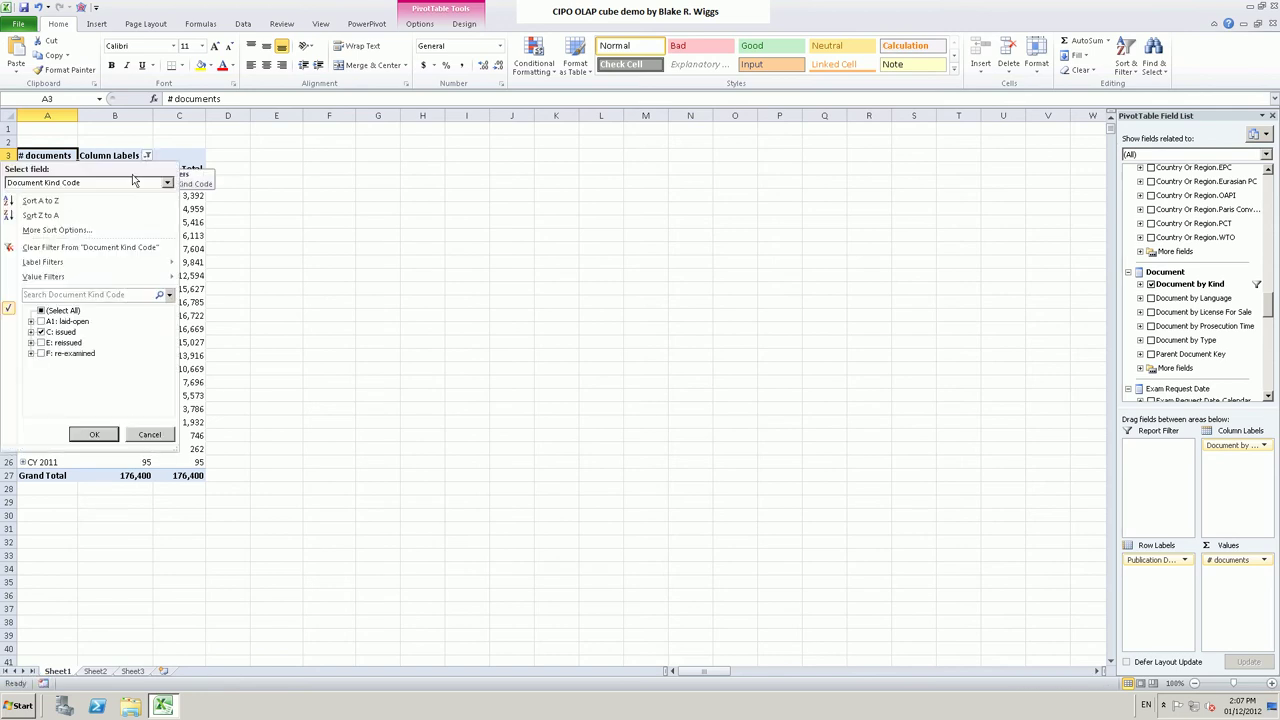
left_click(41, 310)
left_click(95, 434)
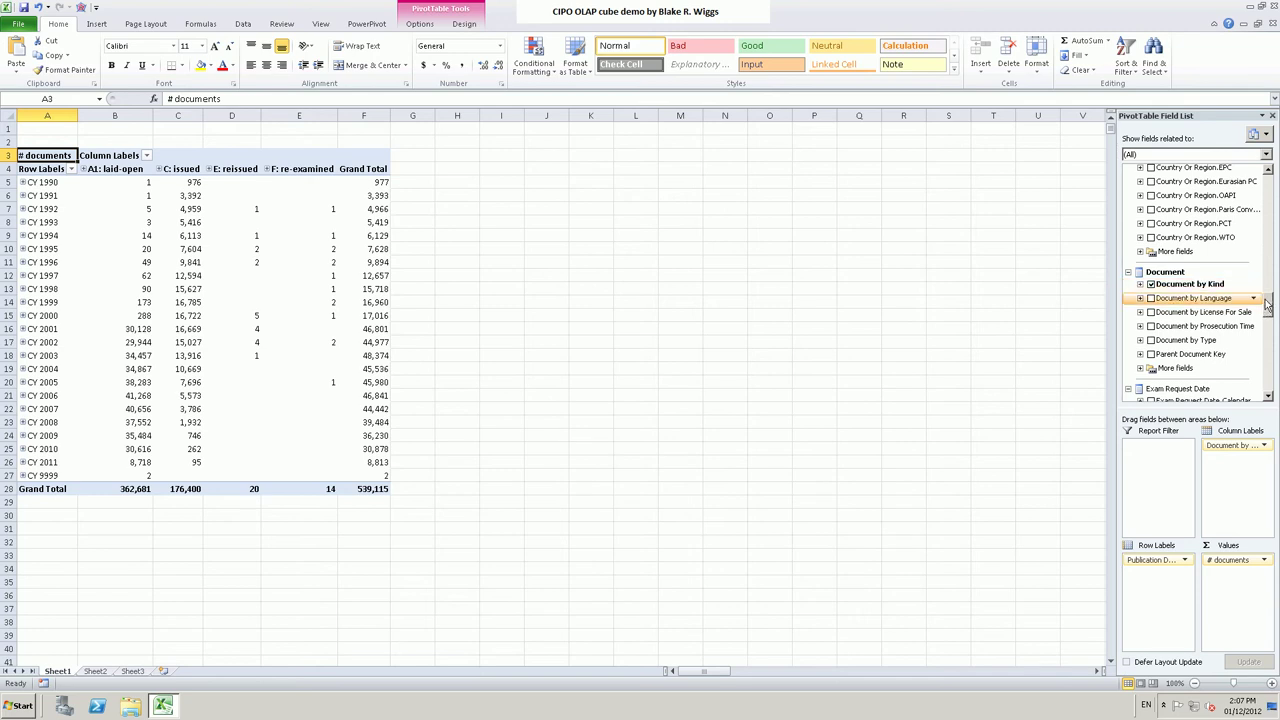
- Add the Process Status Hierarchy as a report filter, restrict it to dead application (abandoned > one year without reinstatement), and select the laid-open total
left_click_drag(1267, 309, 1272, 356)
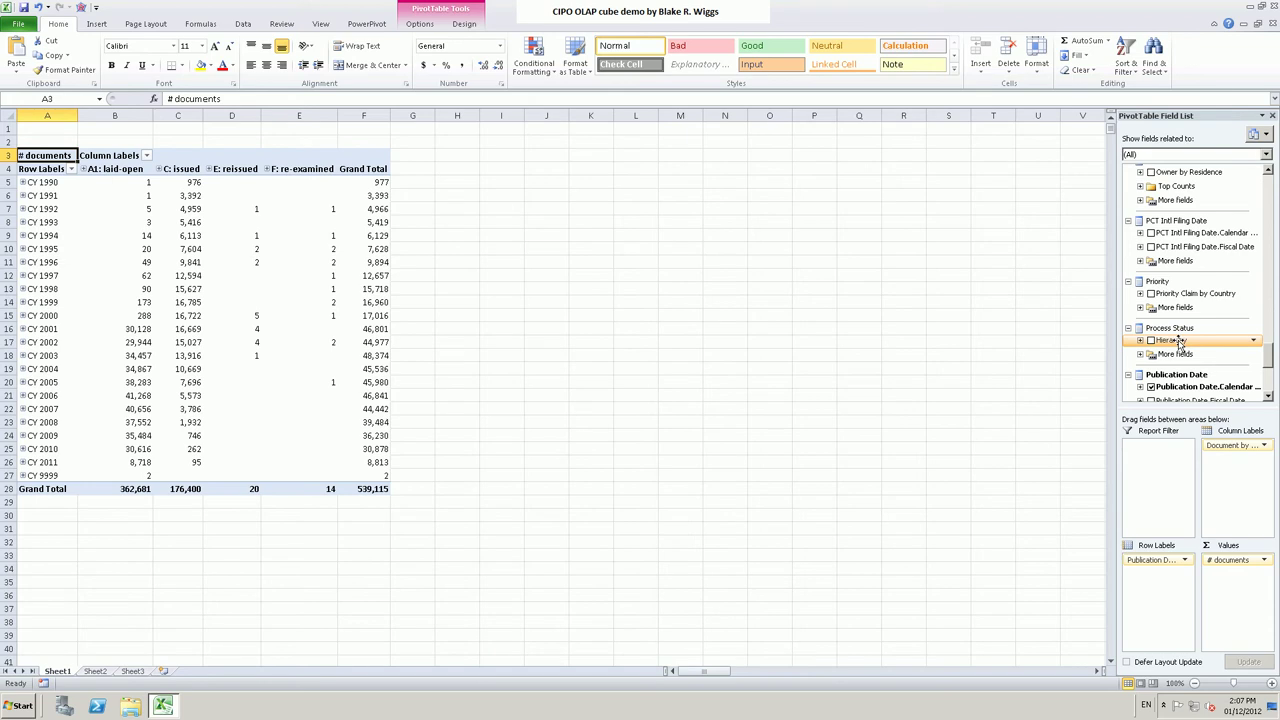
left_click_drag(1181, 343, 1150, 445)
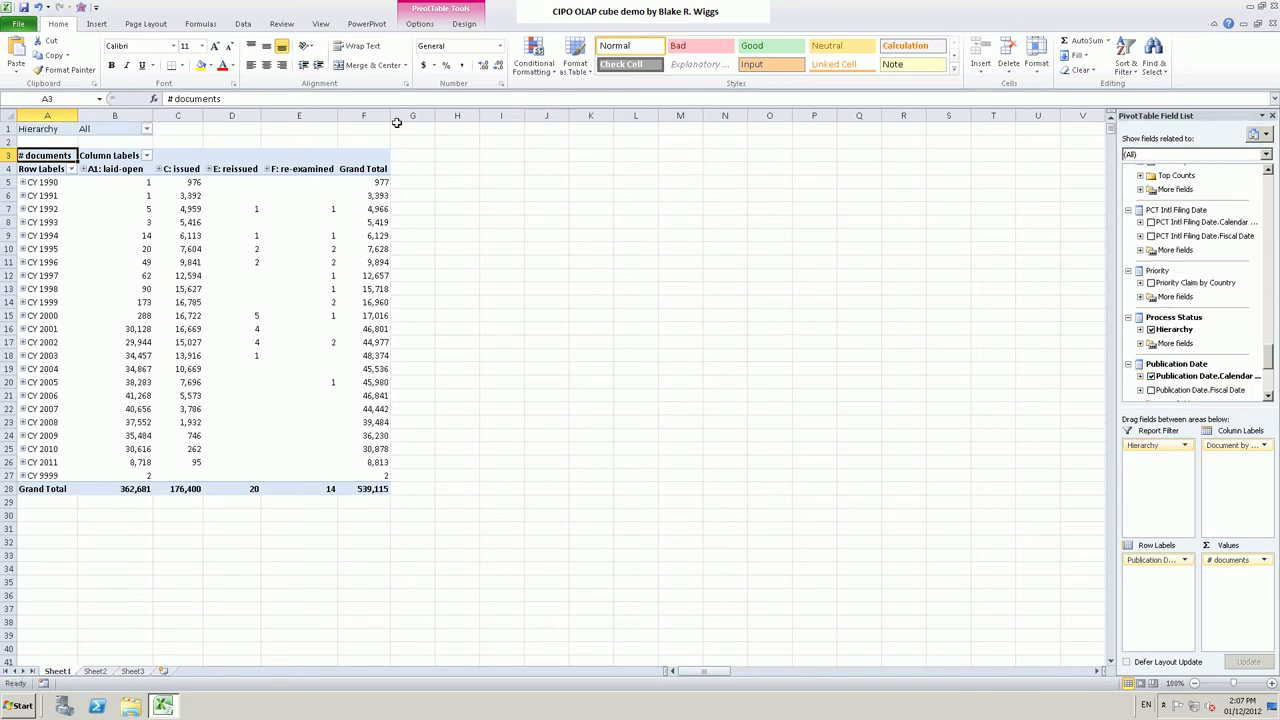
left_click(146, 128)
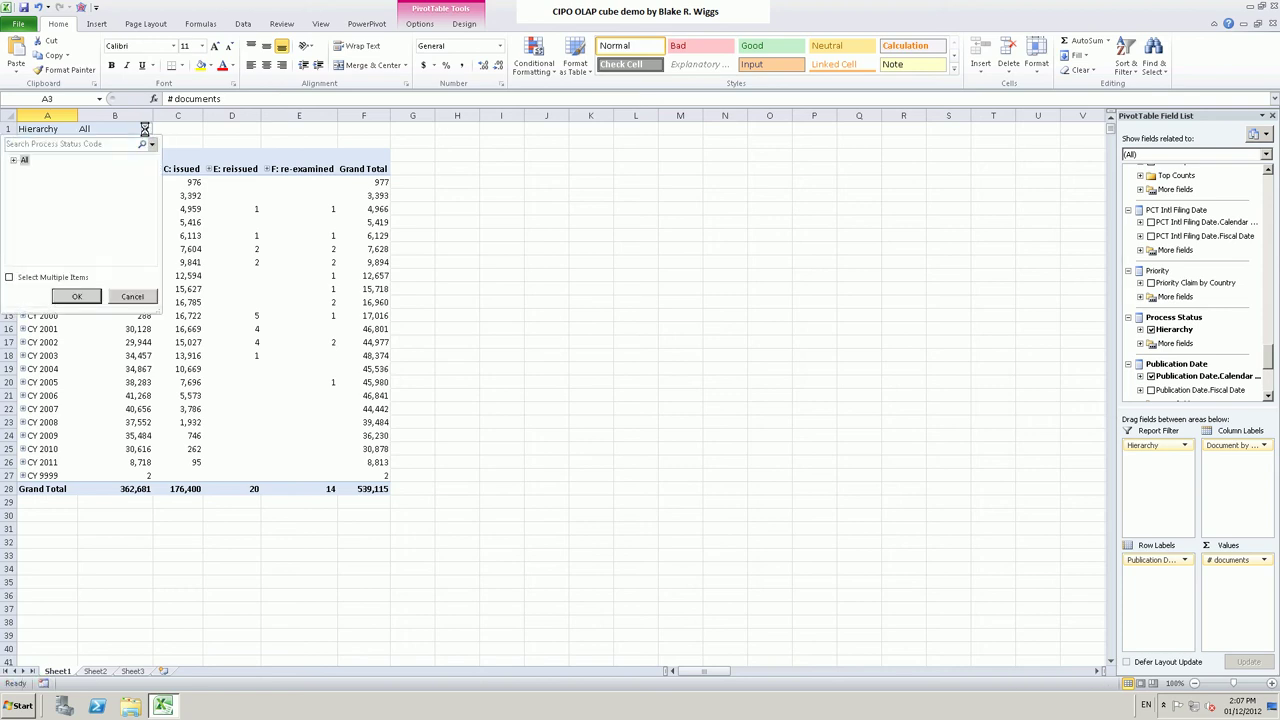
left_click(12, 280)
left_click(13, 160)
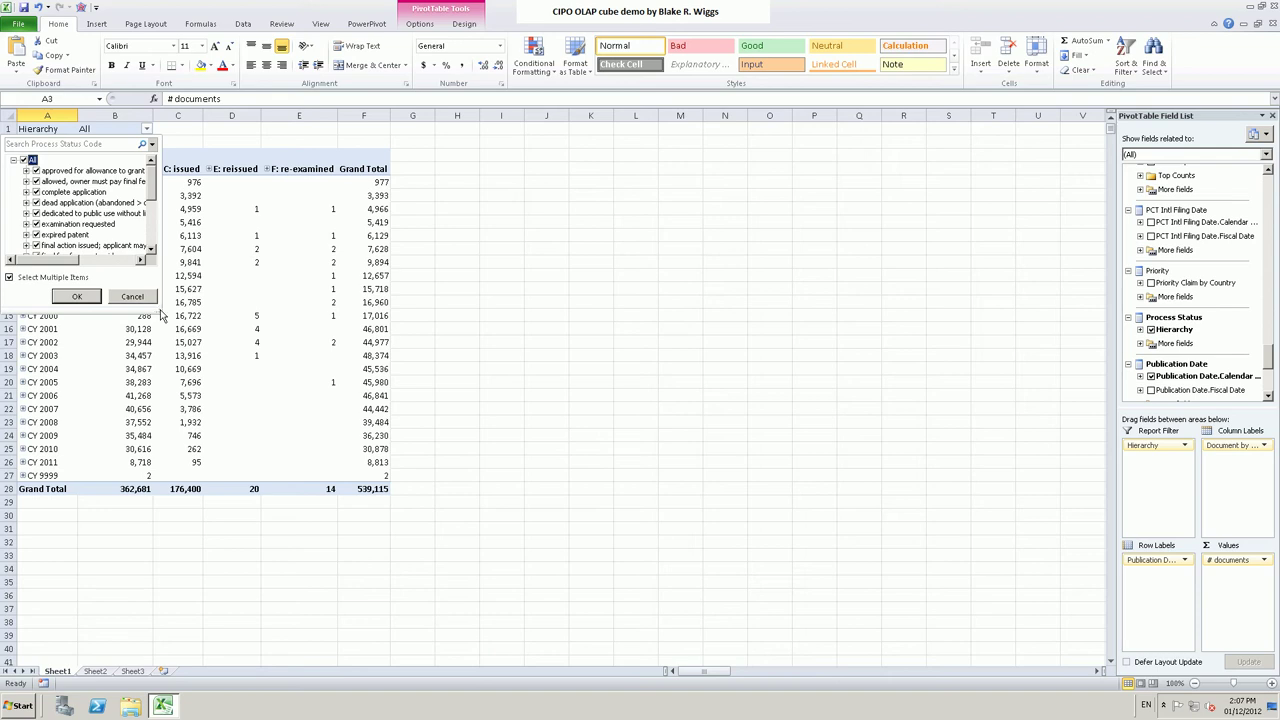
left_click_drag(163, 316, 337, 433)
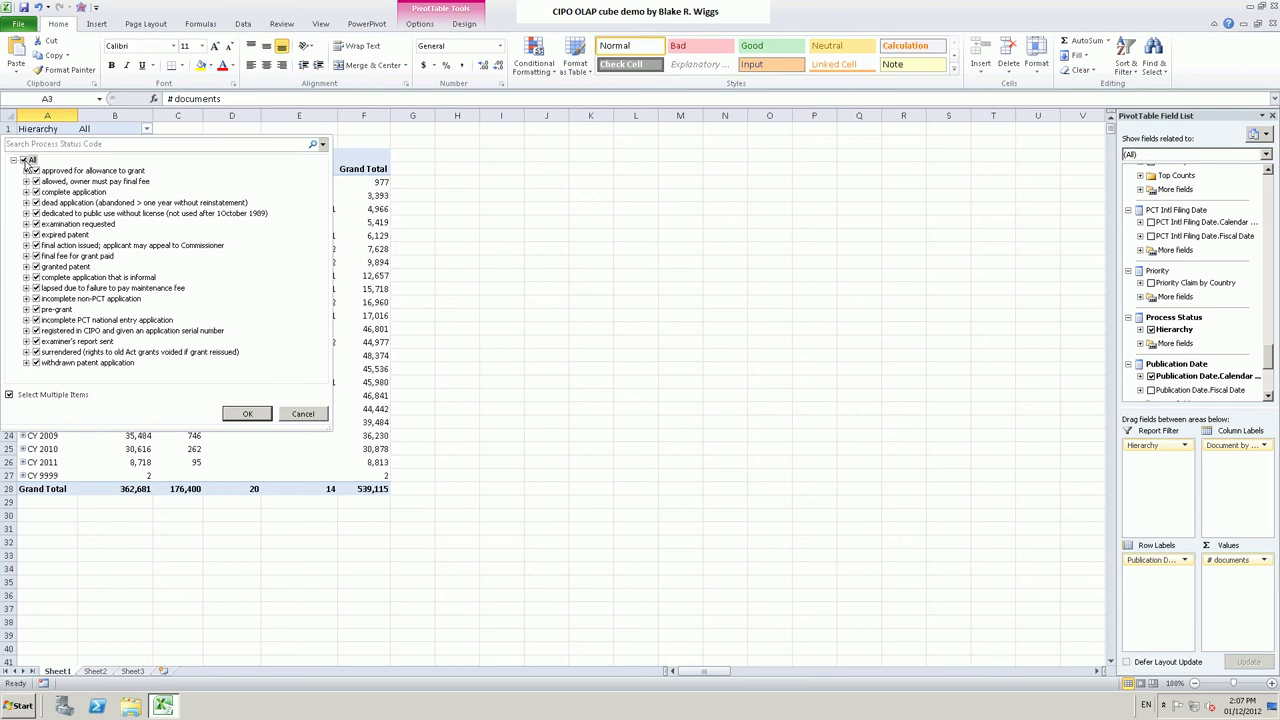
left_click(24, 161)
left_click(36, 202)
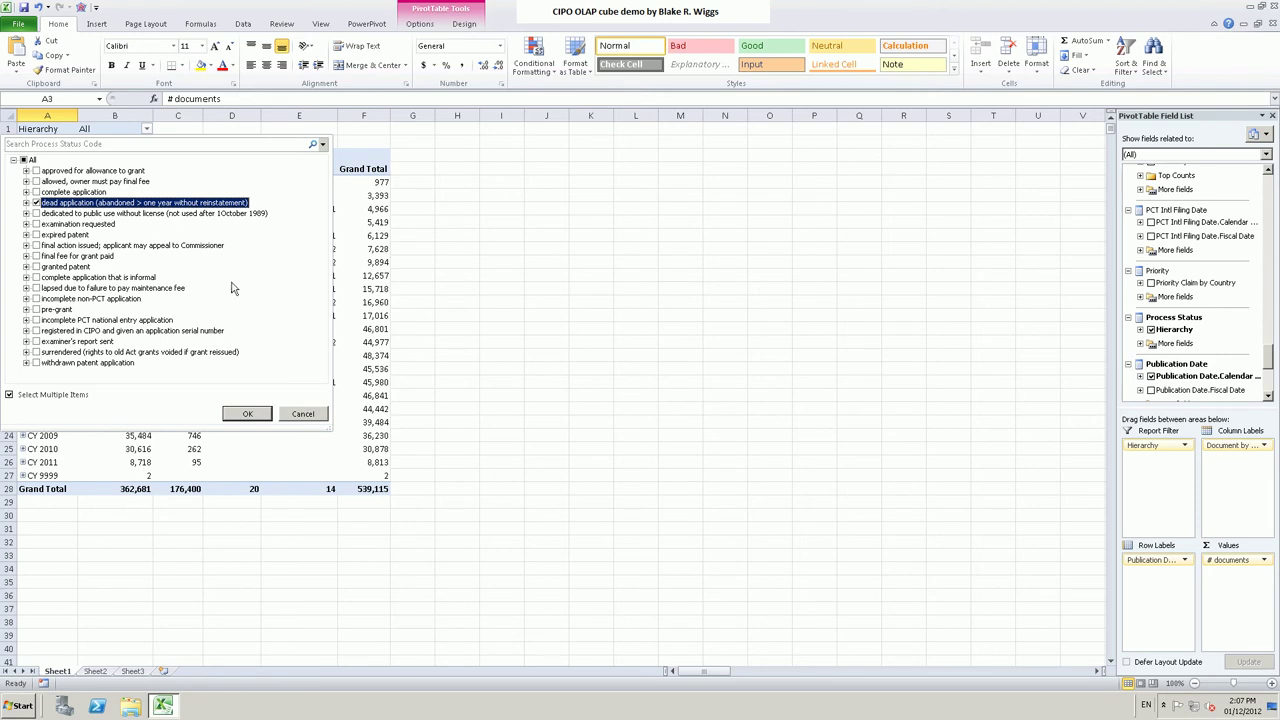
left_click(250, 414)
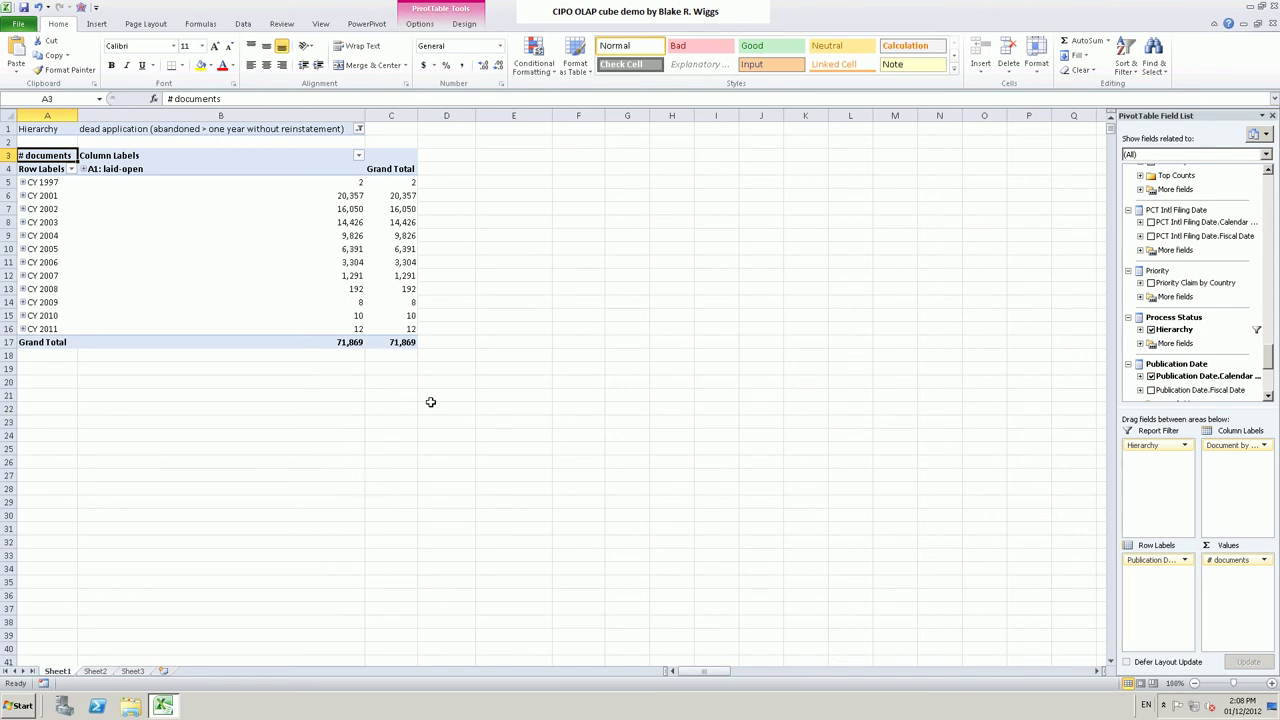
left_click(346, 342)
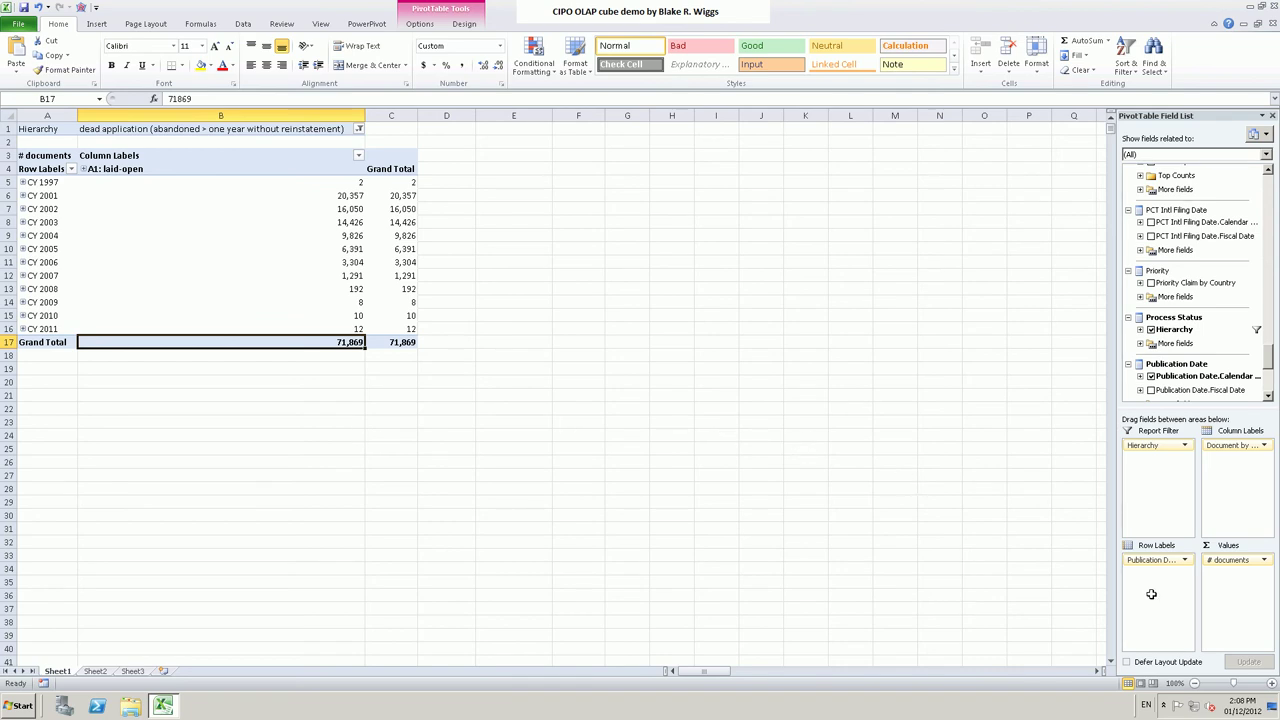
- Replace the Publication Date rows with the Exam Request Date calendar hierarchy and check the laid-open grand total and CY 9999 row
left_click_drag(1162, 562, 1017, 546)
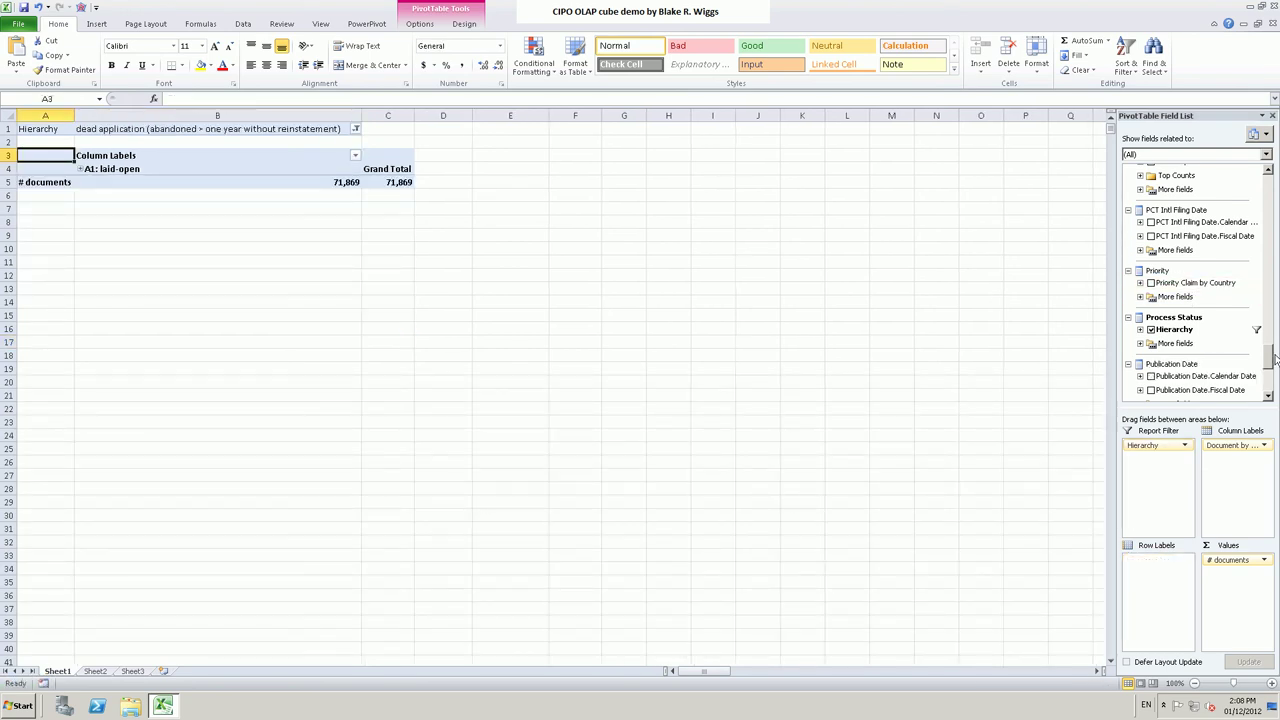
left_click_drag(1272, 352, 1266, 307)
scroll(1266, 318, "down", 1)
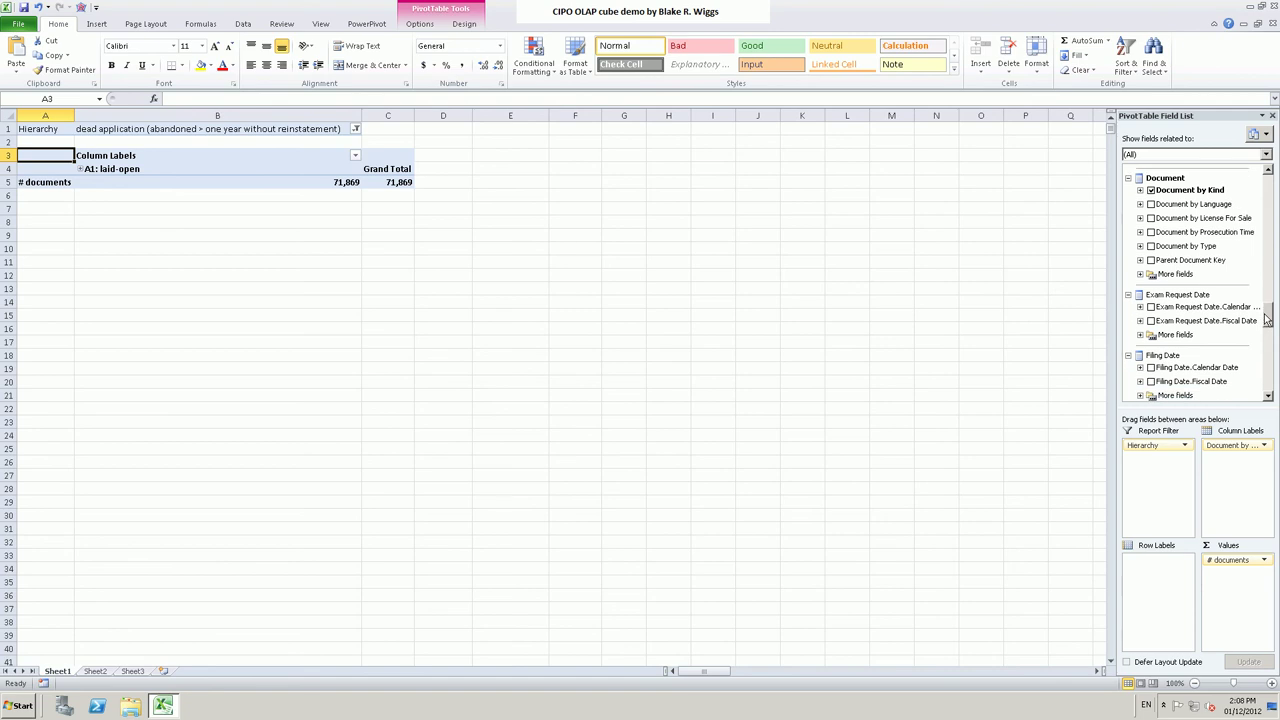
left_click(1151, 307)
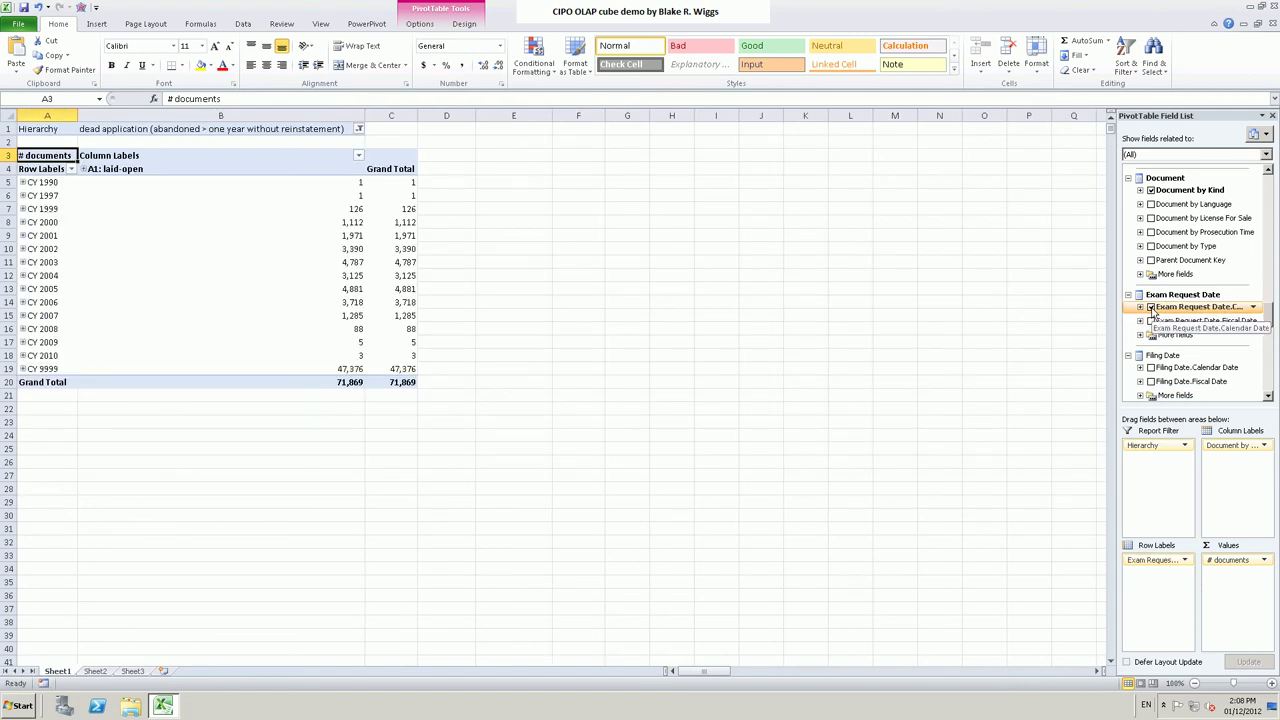
left_click(334, 382)
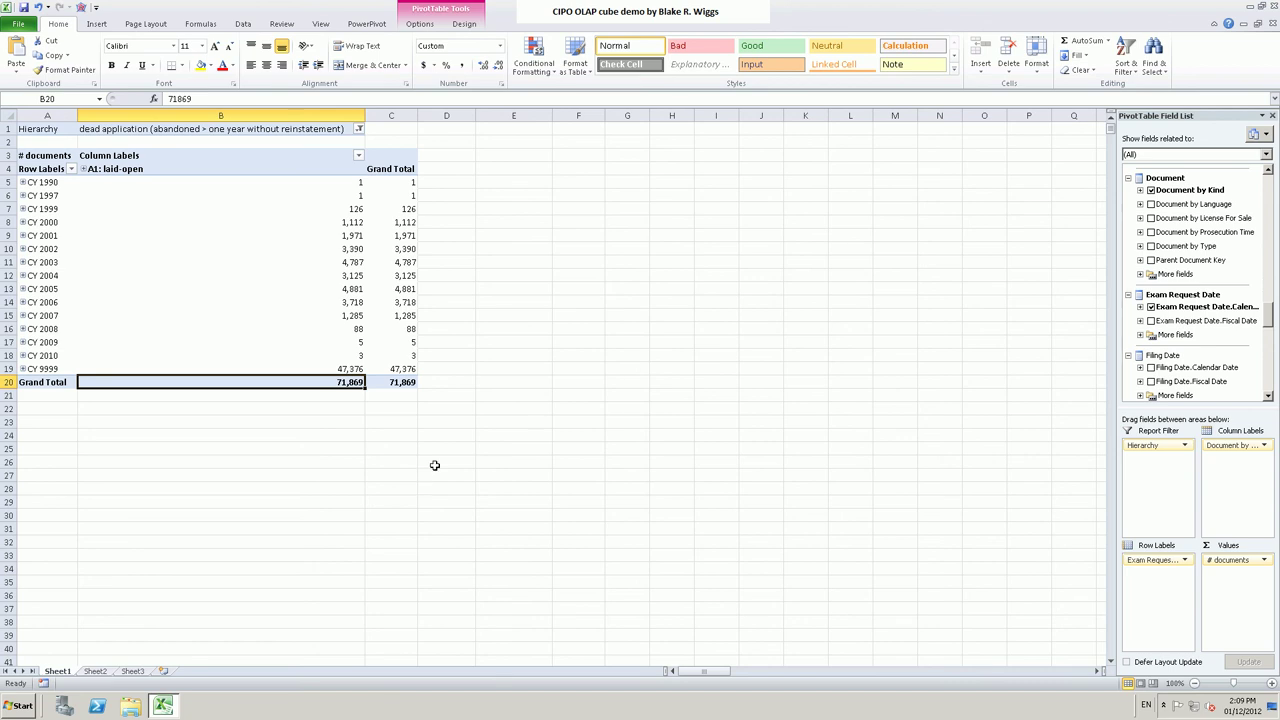
left_click(8, 368)
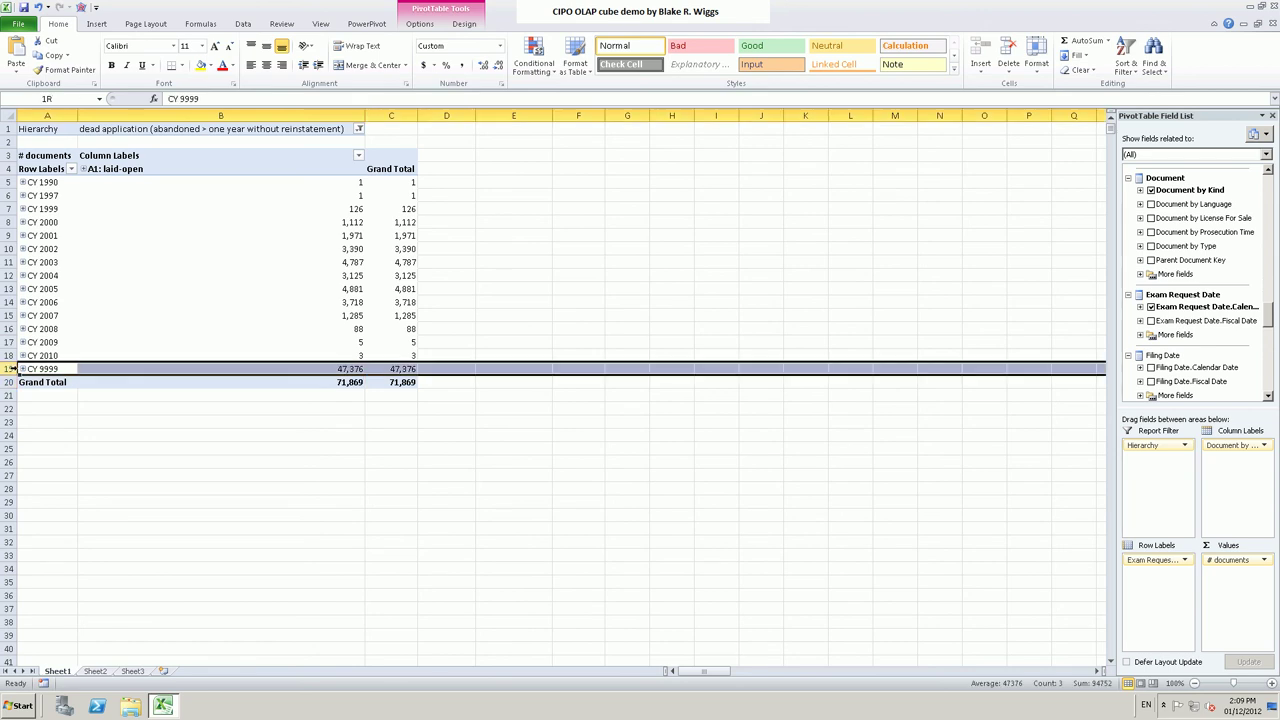